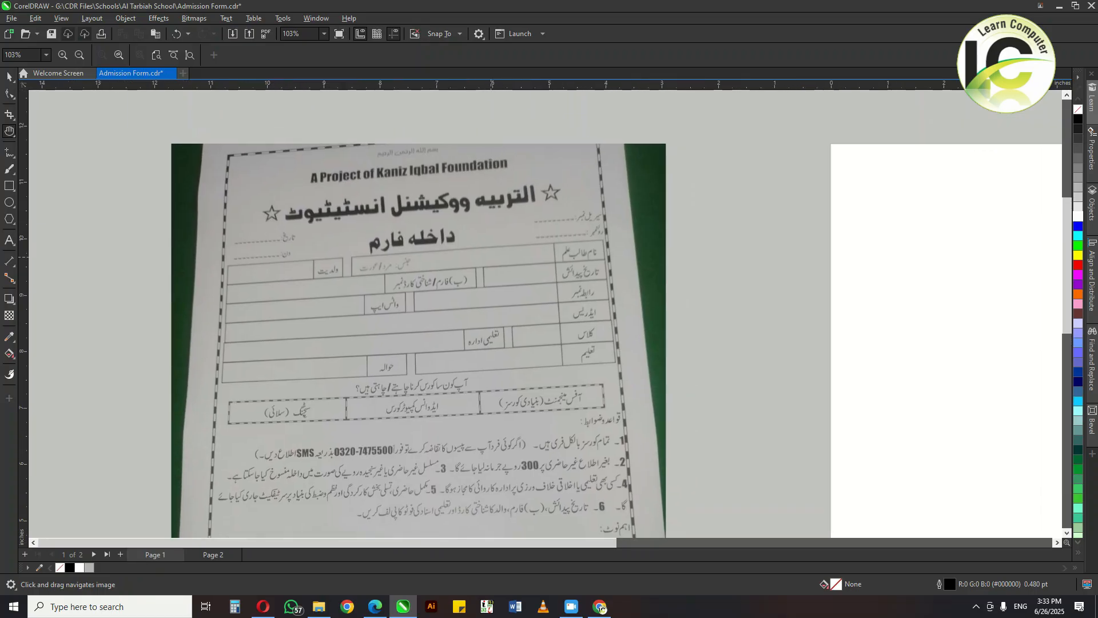
# Review the photographed admission form, the blank page and the prepared Urdu text beside it.
pyautogui.moveTo(520, 434); pyautogui.dragTo(473, 271)
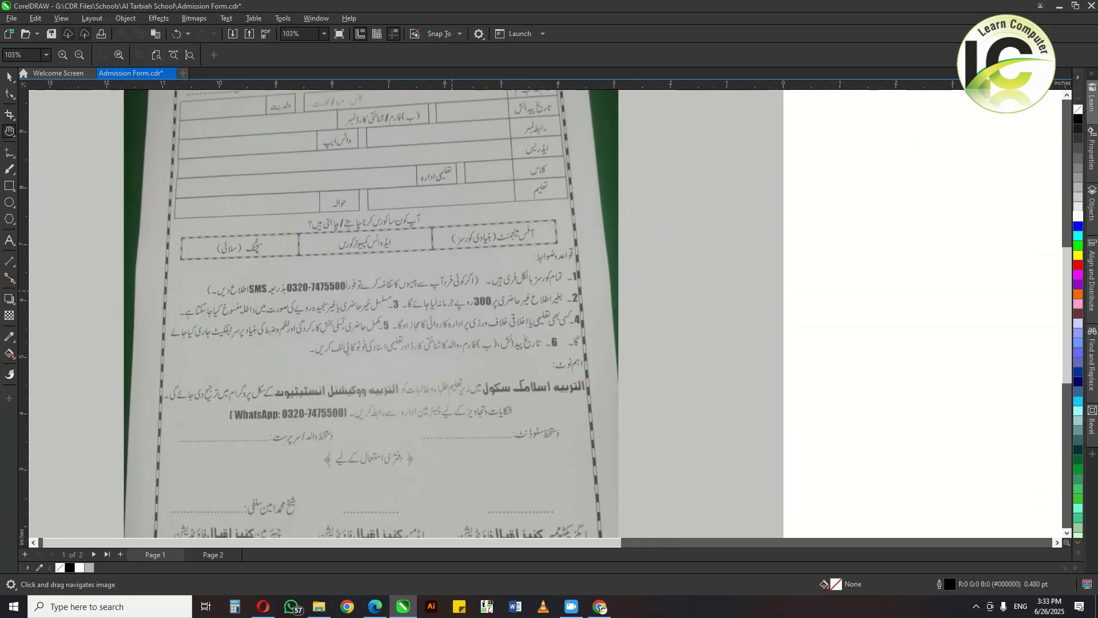
pyautogui.scroll(-3, 346, 374)
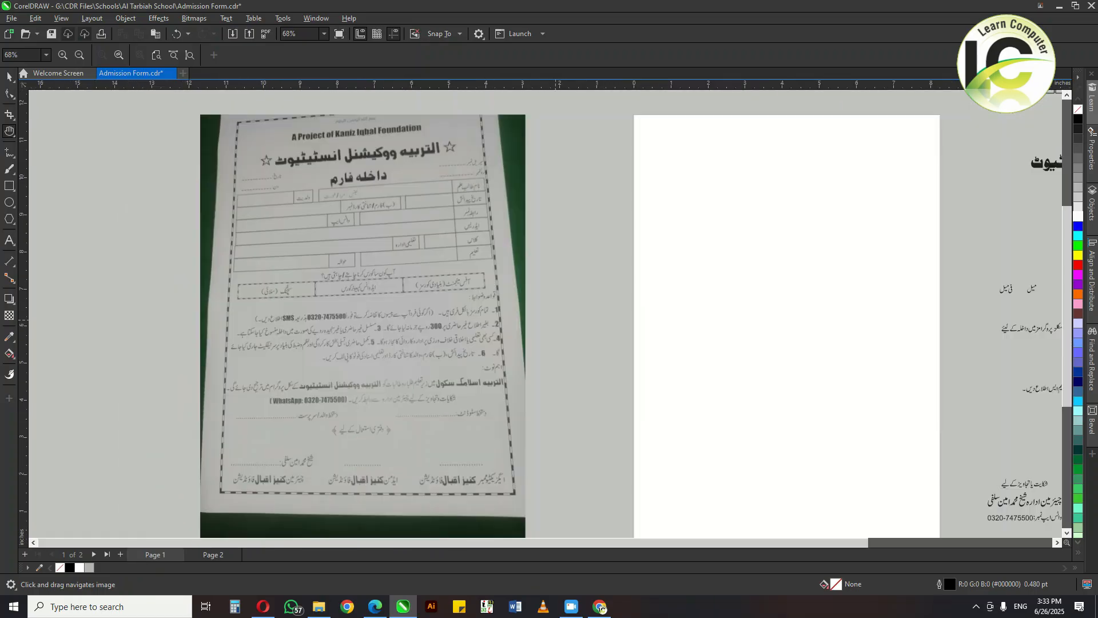
pyautogui.moveTo(555, 320); pyautogui.dragTo(408, 303)
pyautogui.moveTo(127, 300); pyautogui.dragTo(259, 321)
pyautogui.moveTo(689, 273); pyautogui.dragTo(519, 240)
pyautogui.scroll(-1, 506, 247)
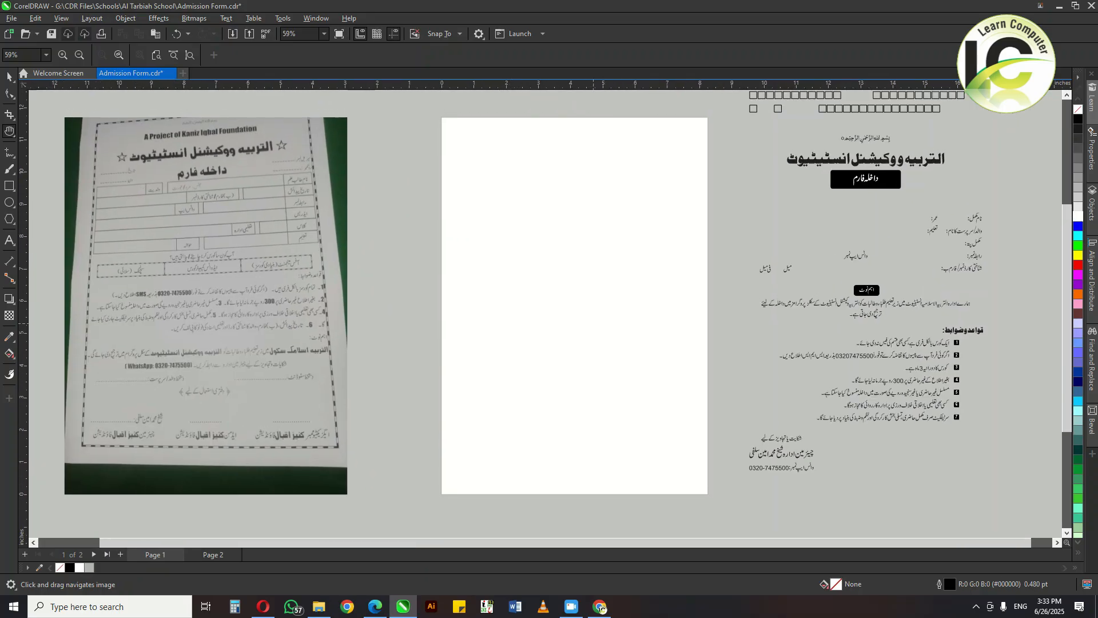
# Check the available page sizes and keep the page at A4.
pyautogui.press('space')
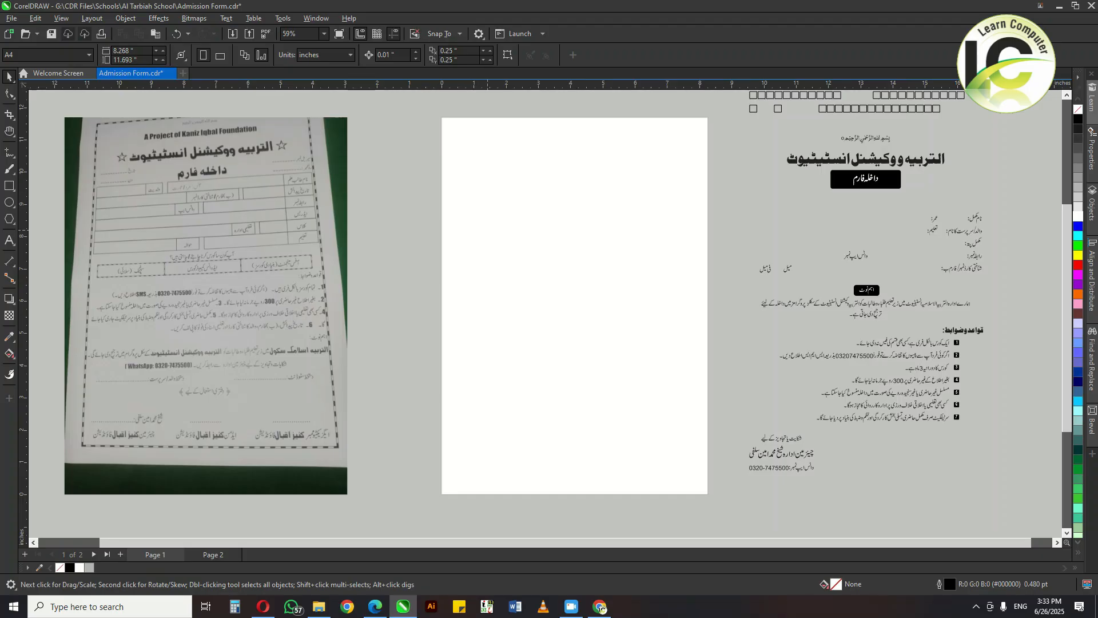
pyautogui.click(87, 55)
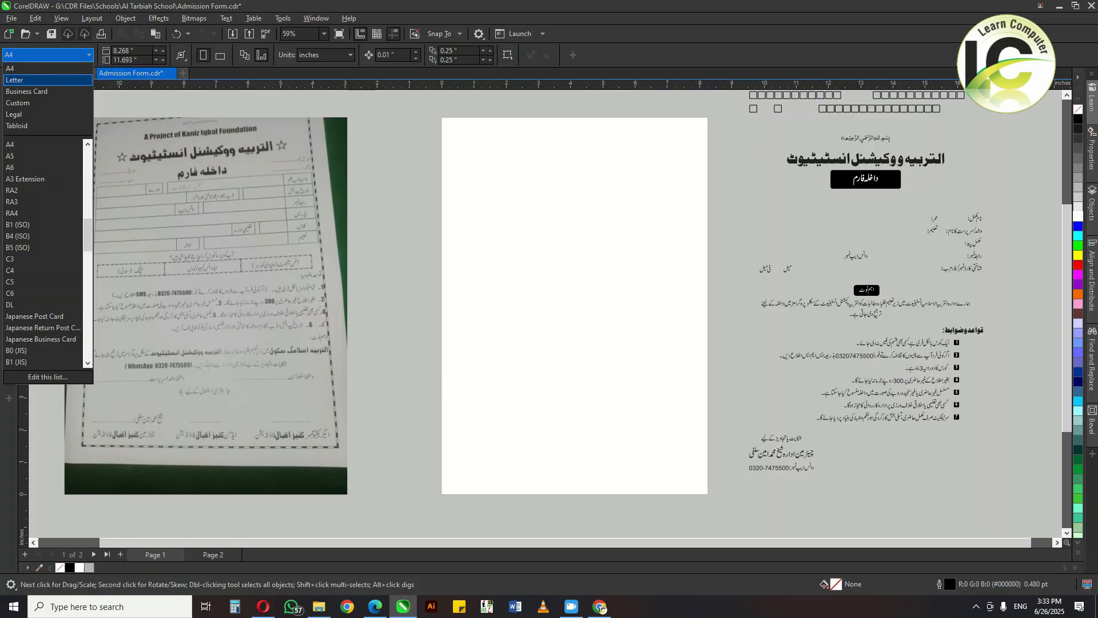
pyautogui.click(38, 57)
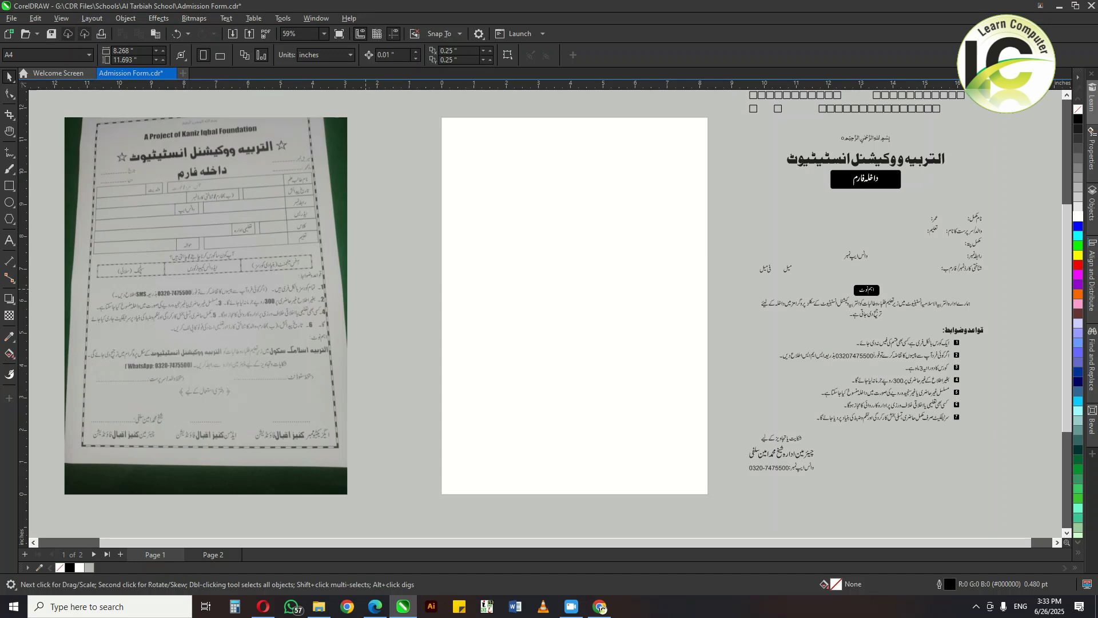
# Draw a rectangle about 7.34 by 9.45 inches over the upper part of the blank page.
pyautogui.scroll(2, 227, 362)
pyautogui.moveTo(227, 361); pyautogui.dragTo(420, 319)
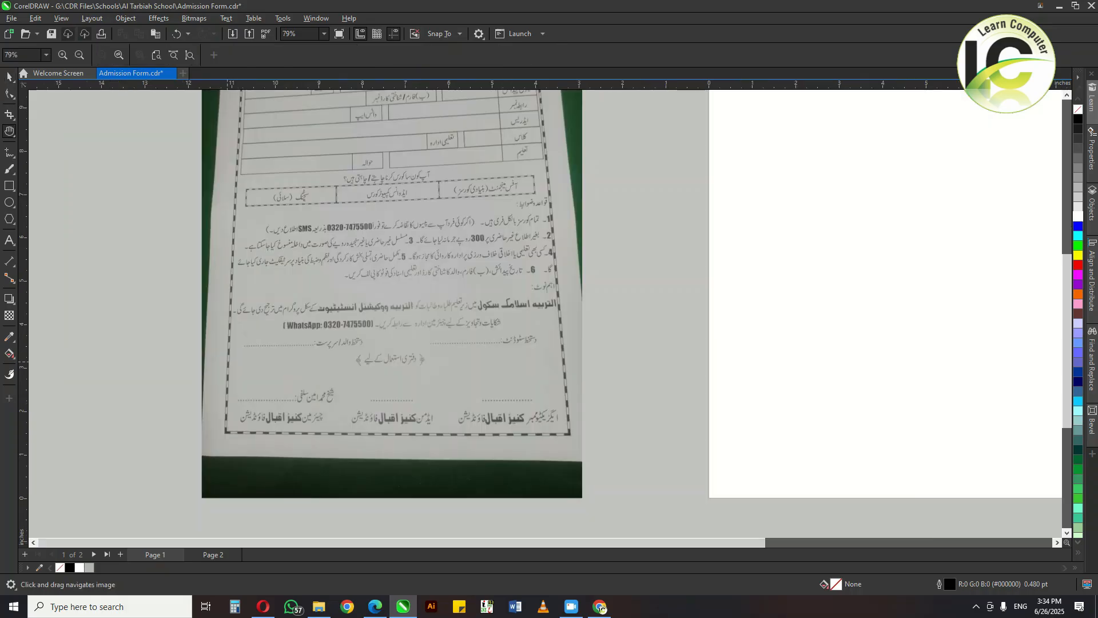
pyautogui.scroll(-2, 319, 361)
pyautogui.moveTo(498, 357); pyautogui.dragTo(309, 410)
pyautogui.press('F6')
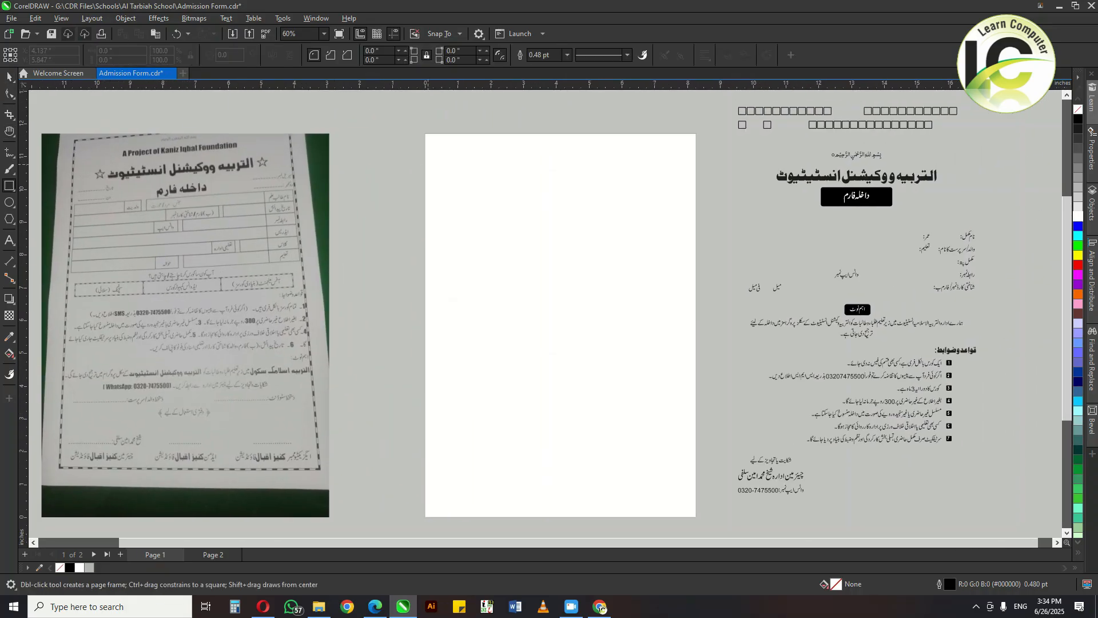
pyautogui.moveTo(438, 144)
pyautogui.mouseDown()
pyautogui.moveTo(581, 304)
pyautogui.moveTo(686, 469)
pyautogui.moveTo(679, 455)
pyautogui.mouseUp()
# Mirror a copy of the rectangle downward, about 1.78 inches tall, to fill the page's lower part.
pyautogui.press('space')
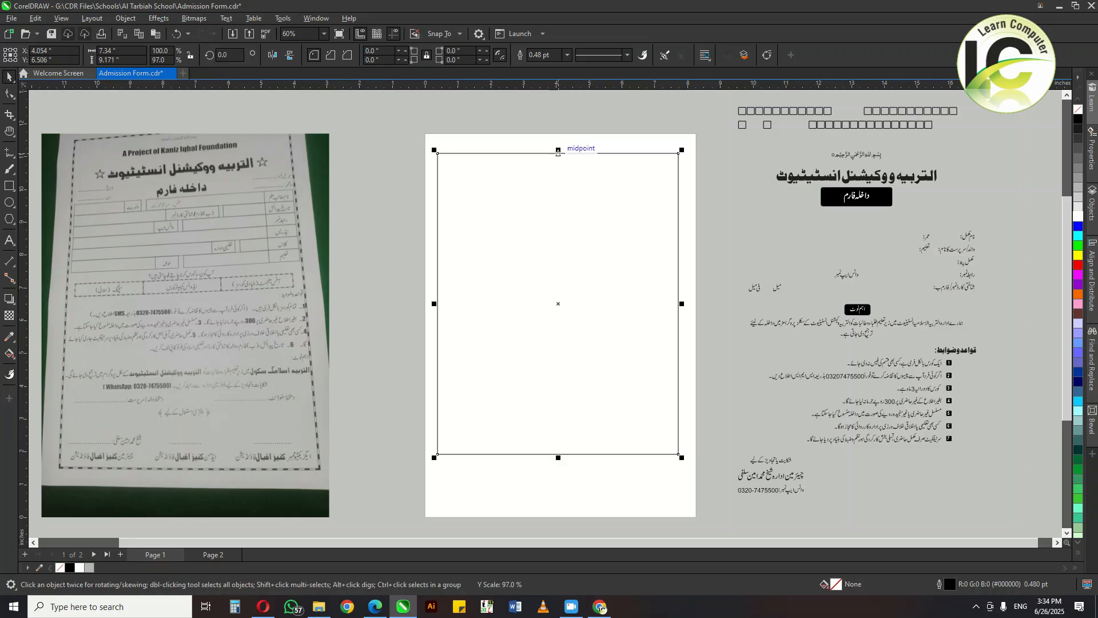
pyautogui.moveTo(554, 144); pyautogui.dragTo(557, 510)
pyautogui.rightClick(557, 510)
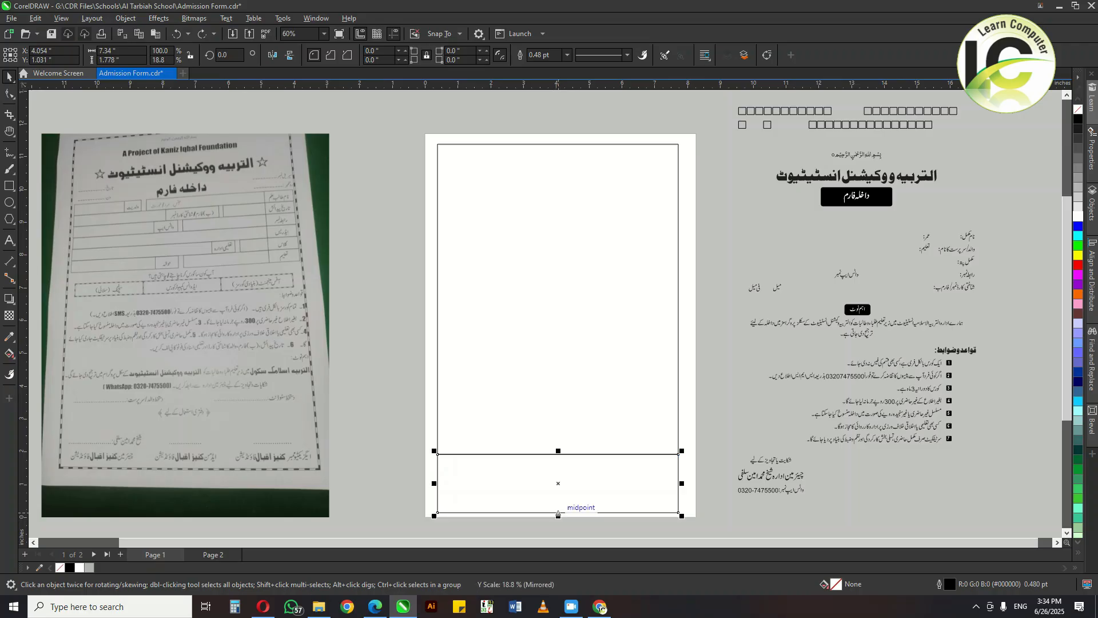
# Shorten the upper rectangle from its bottom edge to leave a narrow gap above the lower rectangle.
pyautogui.scroll(2, 545, 523)
pyautogui.keyDown('shift'); pyautogui.click(584, 393); pyautogui.keyUp('shift')
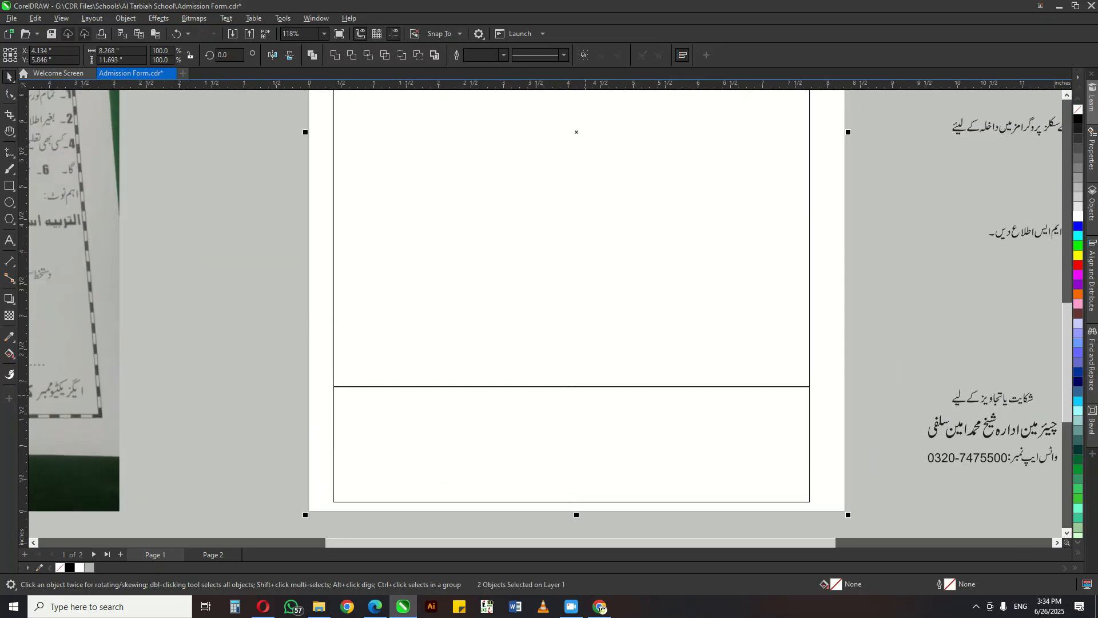
pyautogui.click(875, 229)
pyautogui.click(572, 387)
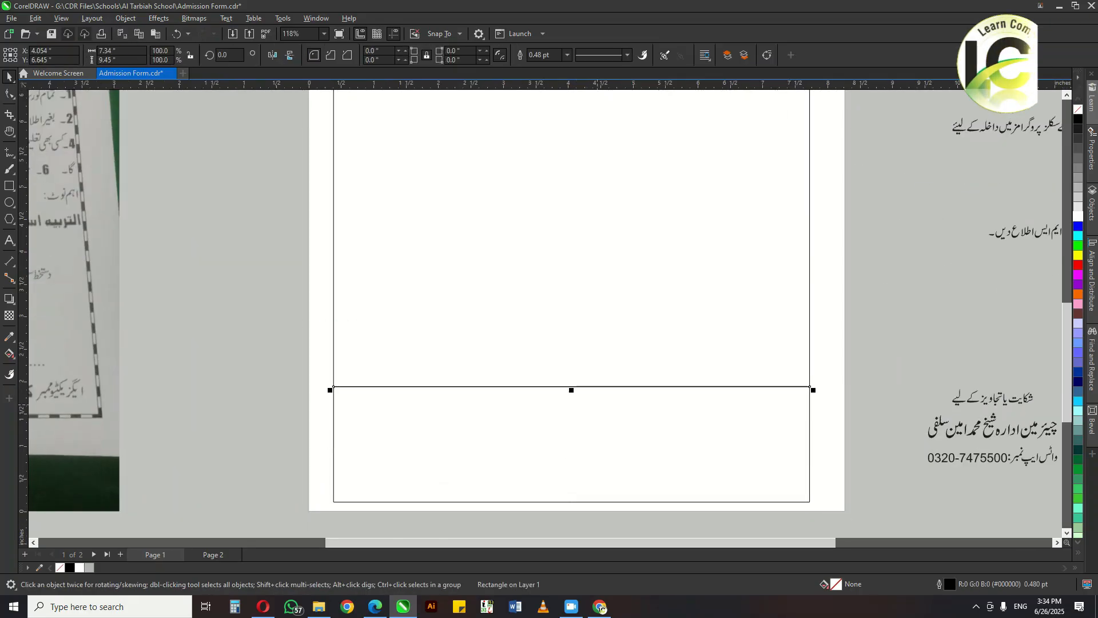
pyautogui.moveTo(572, 390); pyautogui.dragTo(571, 375)
# Group the two rectangles, centre the group on the page and ungroup it.
pyautogui.keyDown('shift'); pyautogui.click(571, 387); pyautogui.keyUp('shift')
pyautogui.hotkey('ctrl', 'g')
pyautogui.press('p')
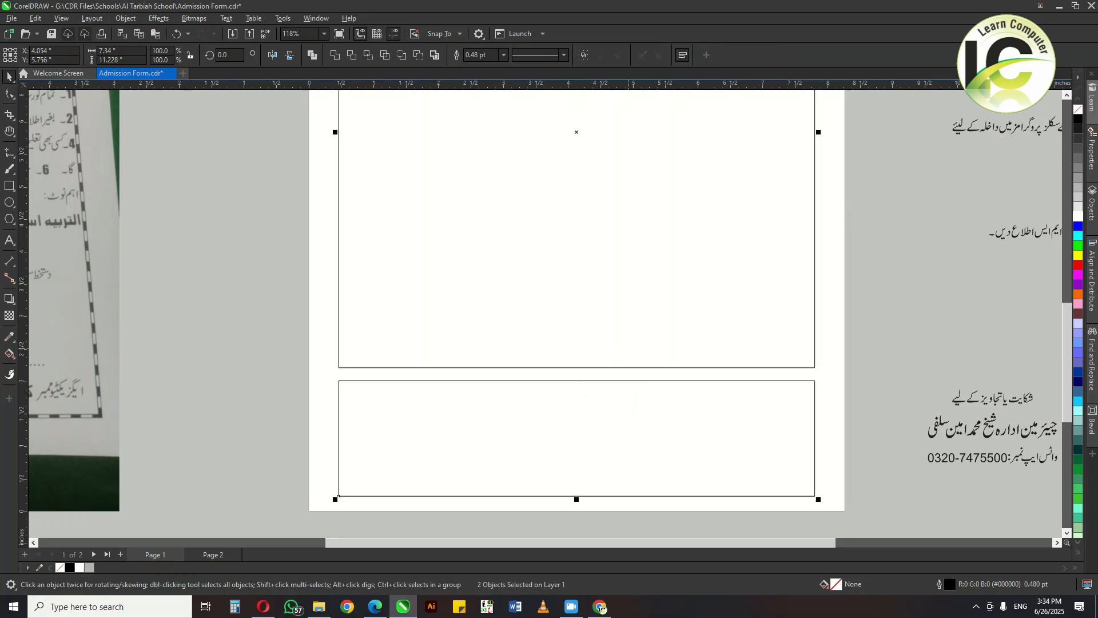
pyautogui.scroll(-1, 628, 348)
pyautogui.hotkey('ctrl', 'u')
# Widen both rectangles symmetrically to about 7.75 inches, leaving narrow side margins on the page.
pyautogui.moveTo(640, 347); pyautogui.dragTo(634, 396)
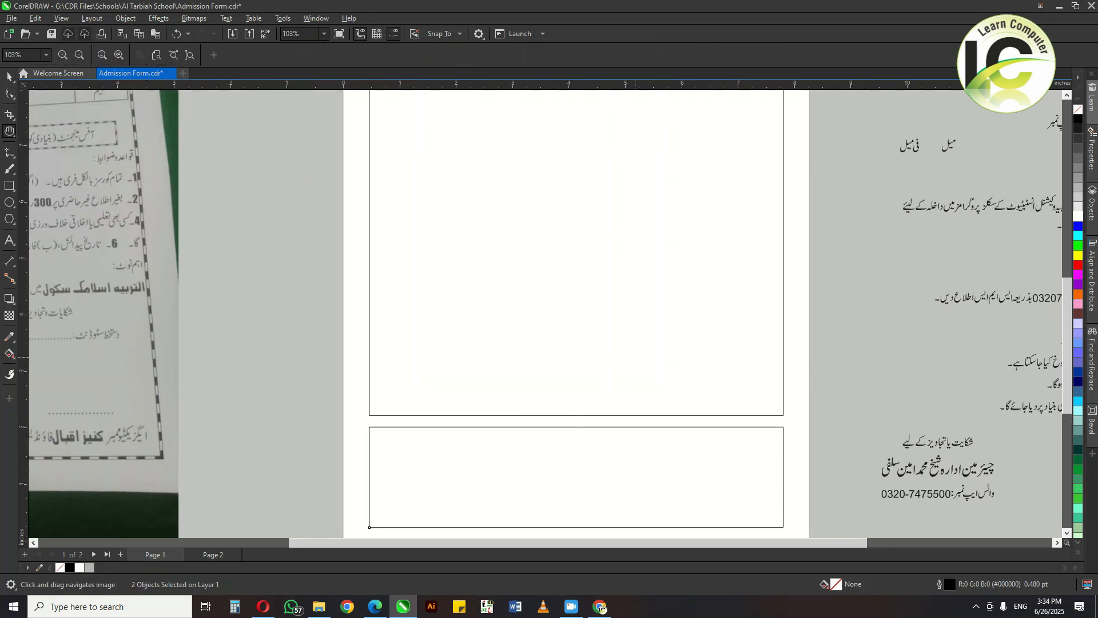
pyautogui.moveTo(787, 210); pyautogui.dragTo(795, 208)
pyautogui.scroll(-2, 689, 252)
pyautogui.moveTo(667, 288); pyautogui.dragTo(655, 430)
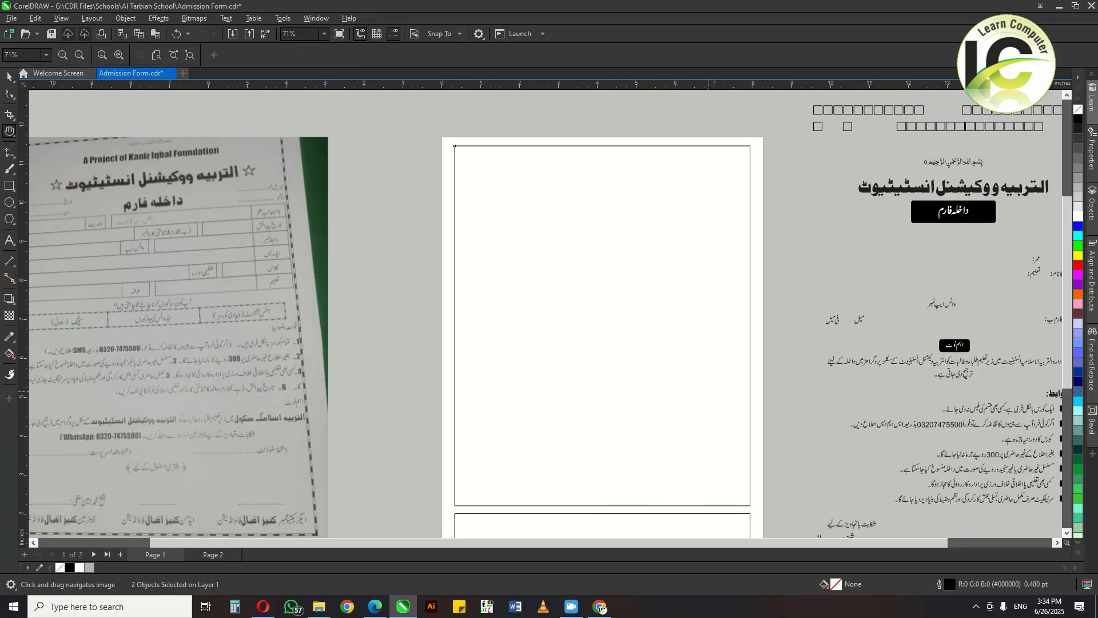
pyautogui.press('space')
pyautogui.scroll(3, 789, 506)
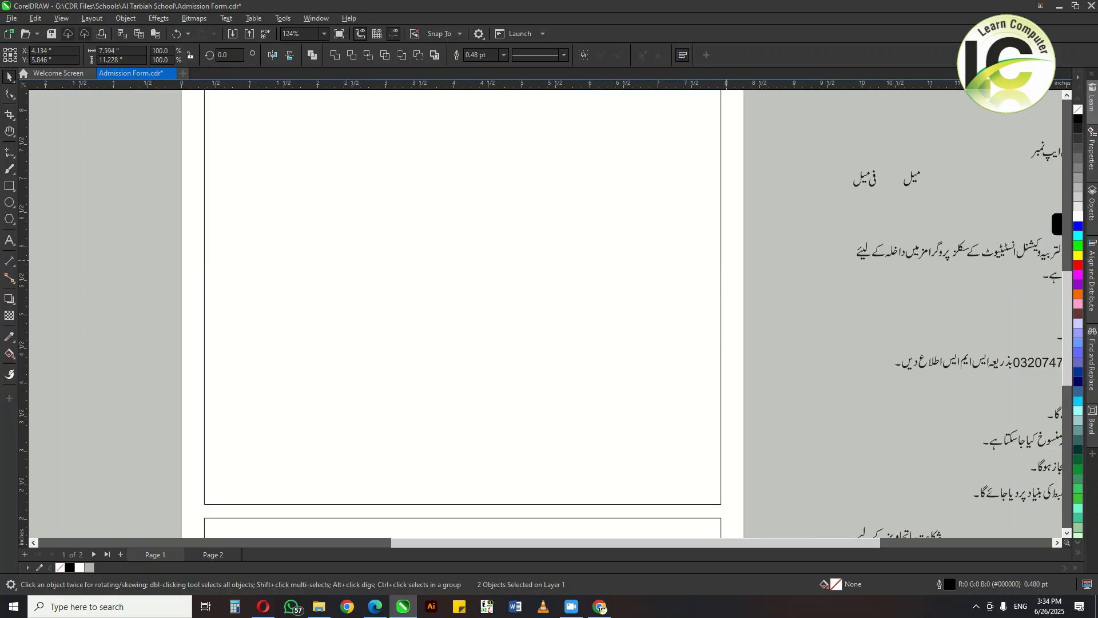
pyautogui.moveTo(200, 257); pyautogui.dragTo(196, 257)
pyautogui.press('space')
# Set the outline width of both rectangles to 2 points.
pyautogui.scroll(-2, 196, 257)
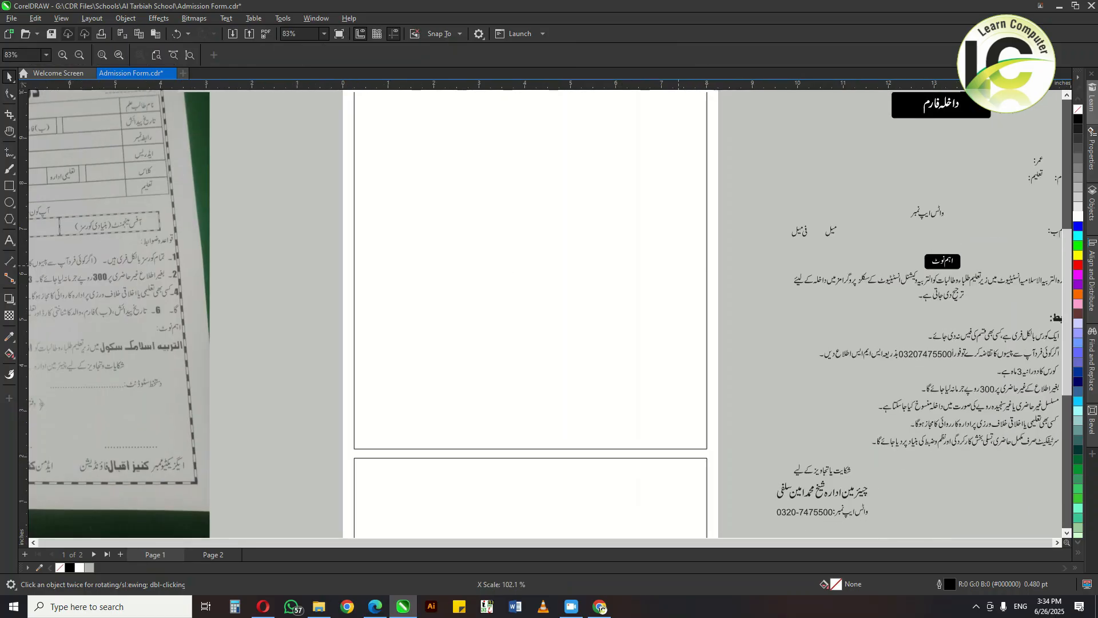
pyautogui.scroll(-3, 572, 343)
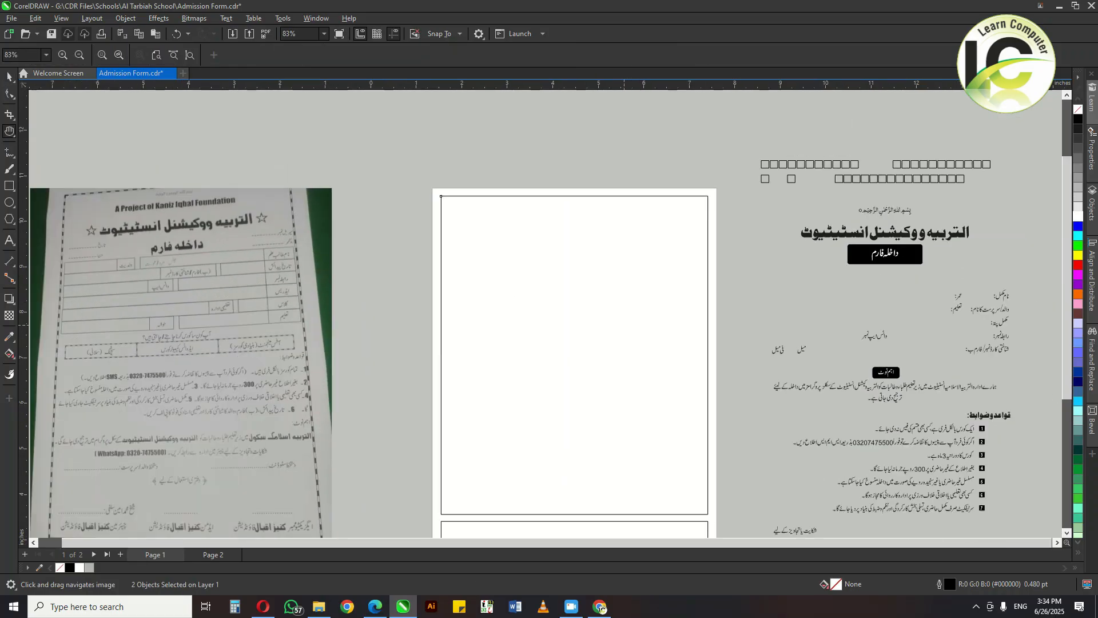
pyautogui.press('space')
pyautogui.scroll(2, 558, 395)
pyautogui.scroll(1, 584, 395)
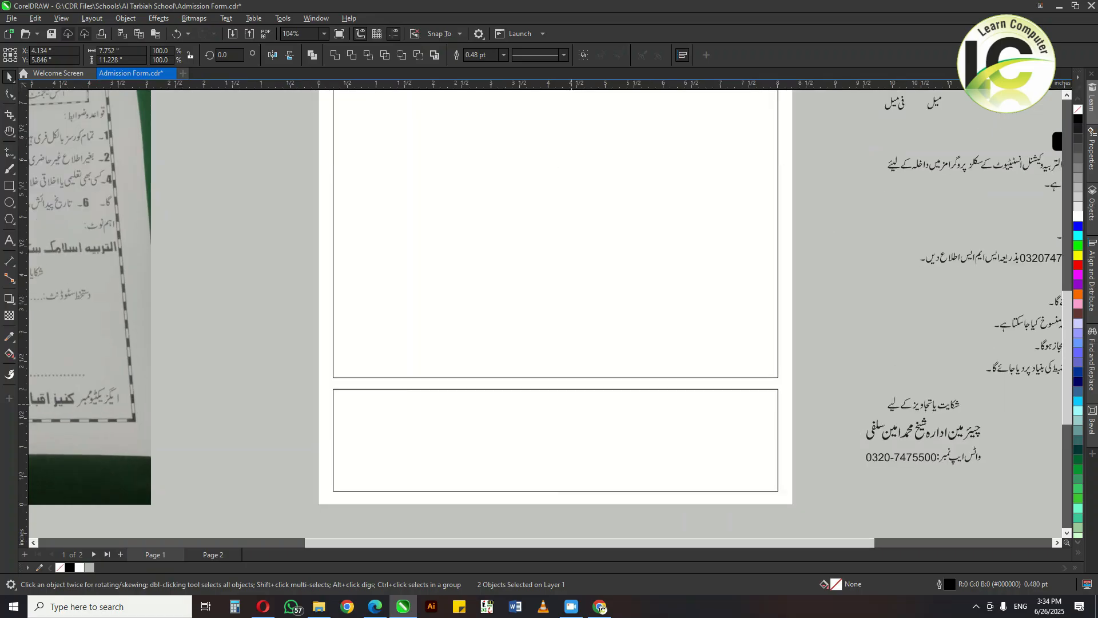
pyautogui.press('Escape')
pyautogui.moveTo(492, 373); pyautogui.dragTo(534, 416)
pyautogui.press('F12')
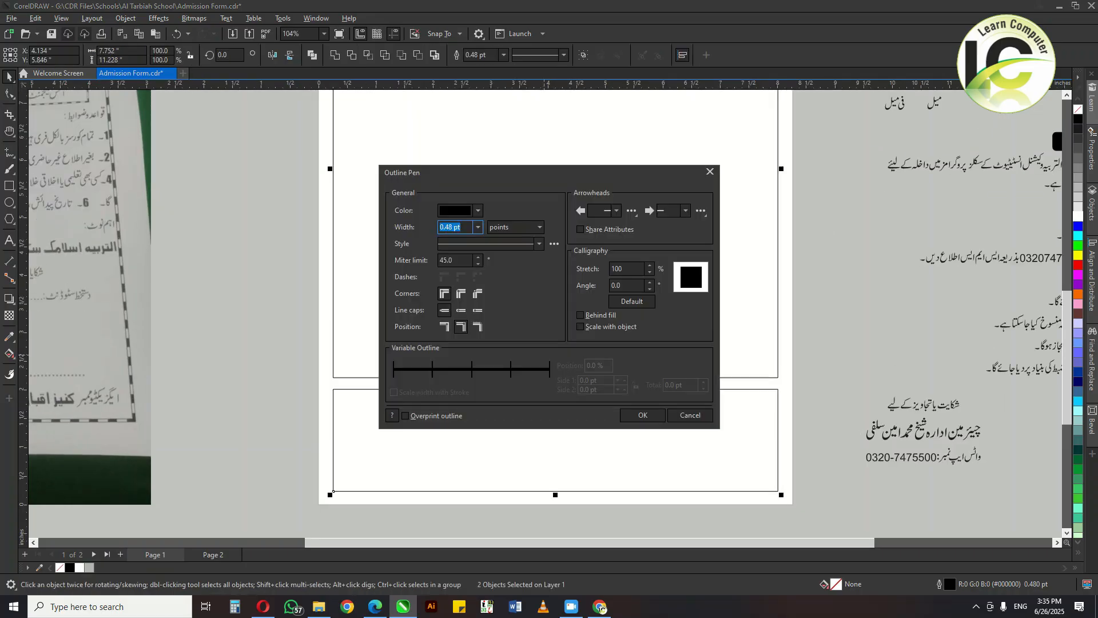
pyautogui.write('1')
pyautogui.press('Tab')
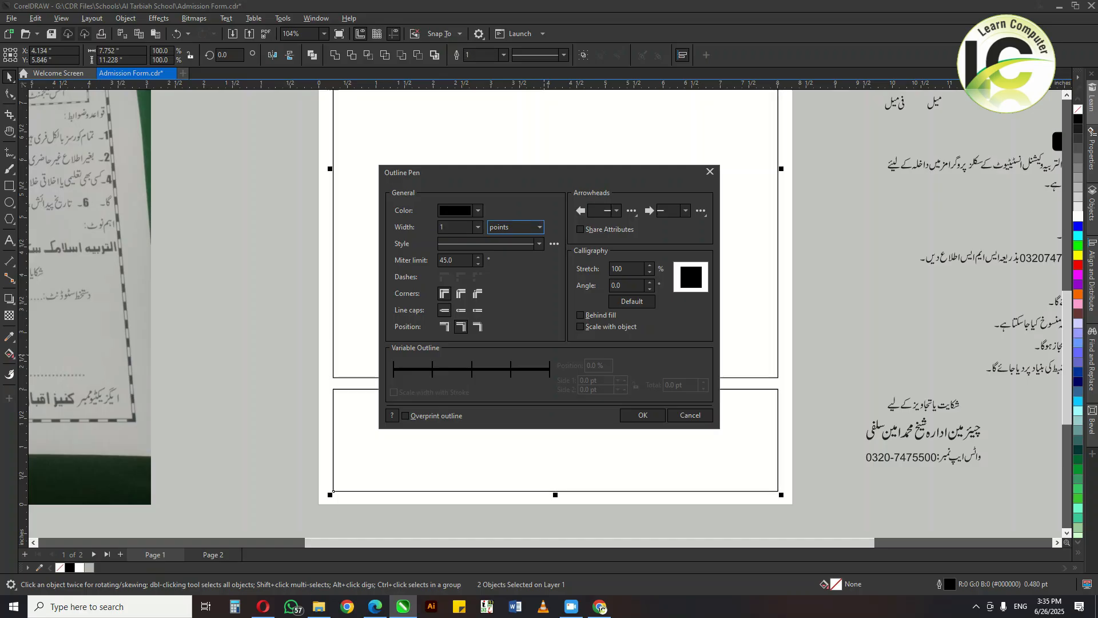
pyautogui.press('Tab')
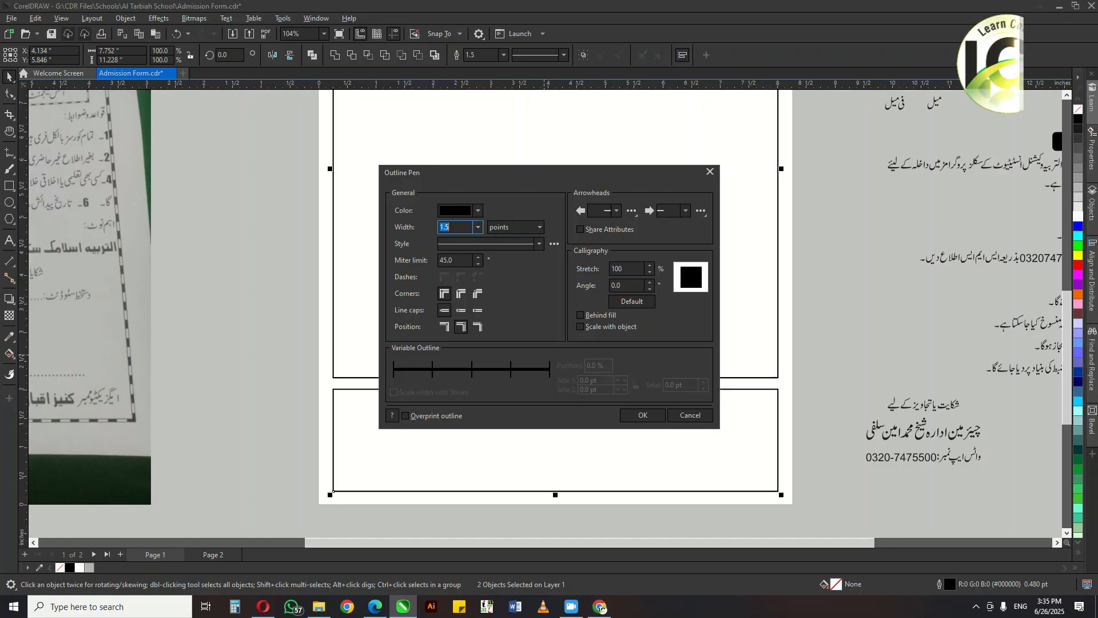
pyautogui.hotkey('shift', 'Tab')
pyautogui.write('2')
pyautogui.press('Tab')
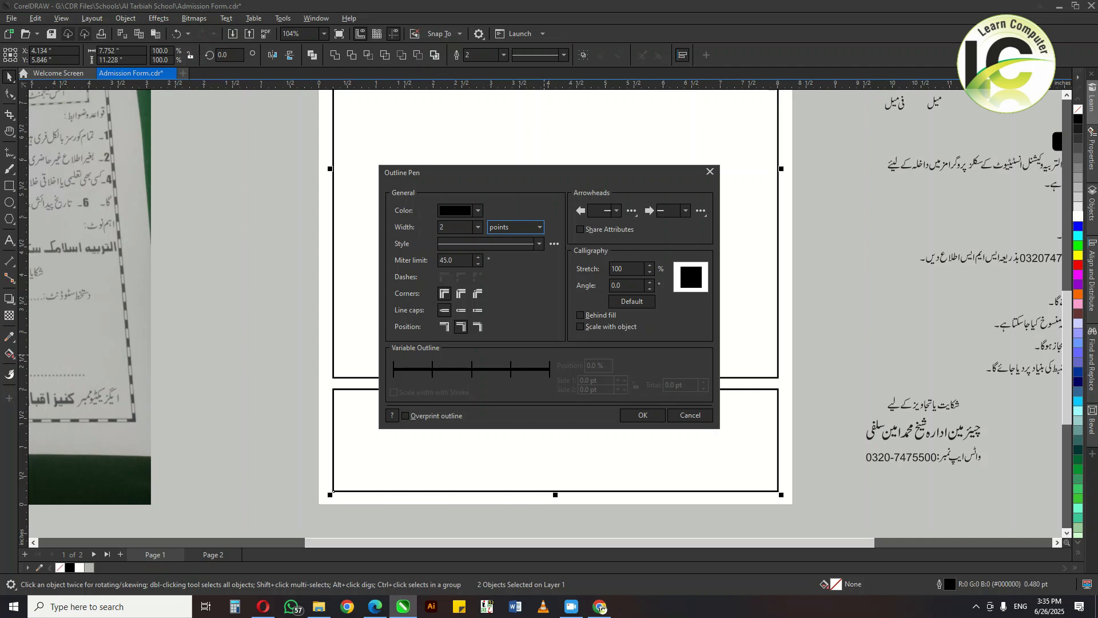
pyautogui.press('Return')
pyautogui.press('Escape')
# Draw a horizontal line about 7.75 inches long in the gap between the two rectangles.
pyautogui.scroll(3, 572, 383)
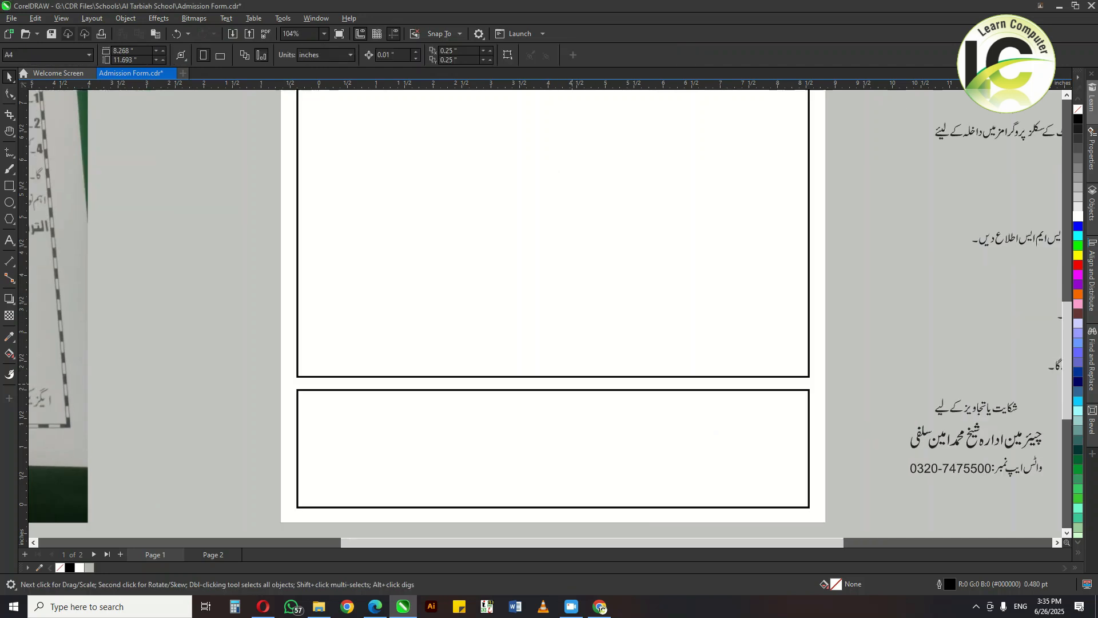
pyautogui.click(9, 152)
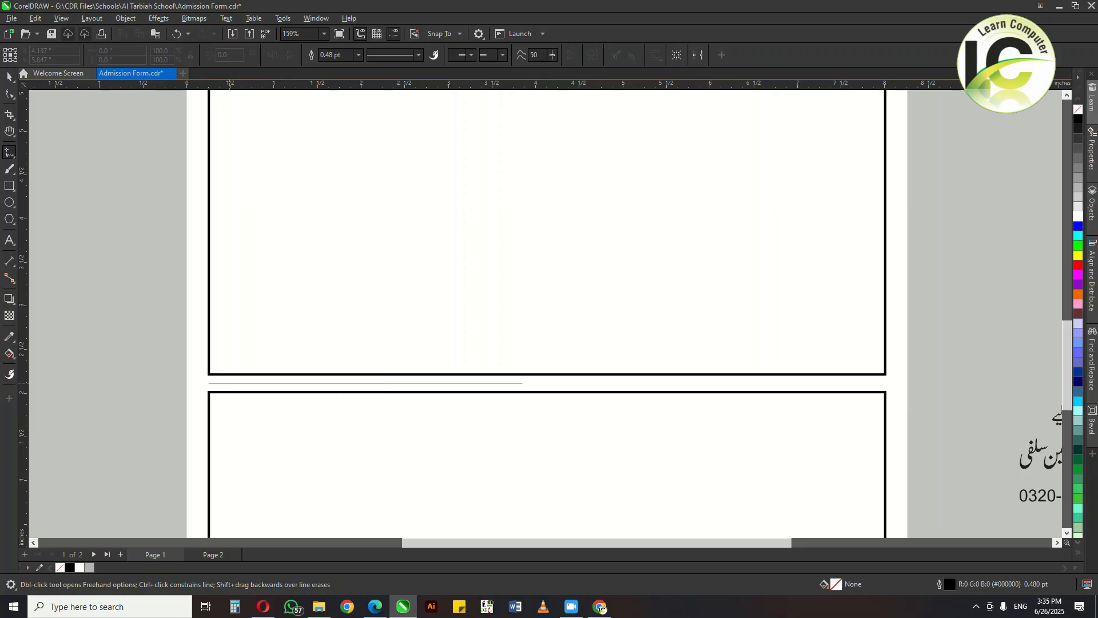
pyautogui.click(885, 398)
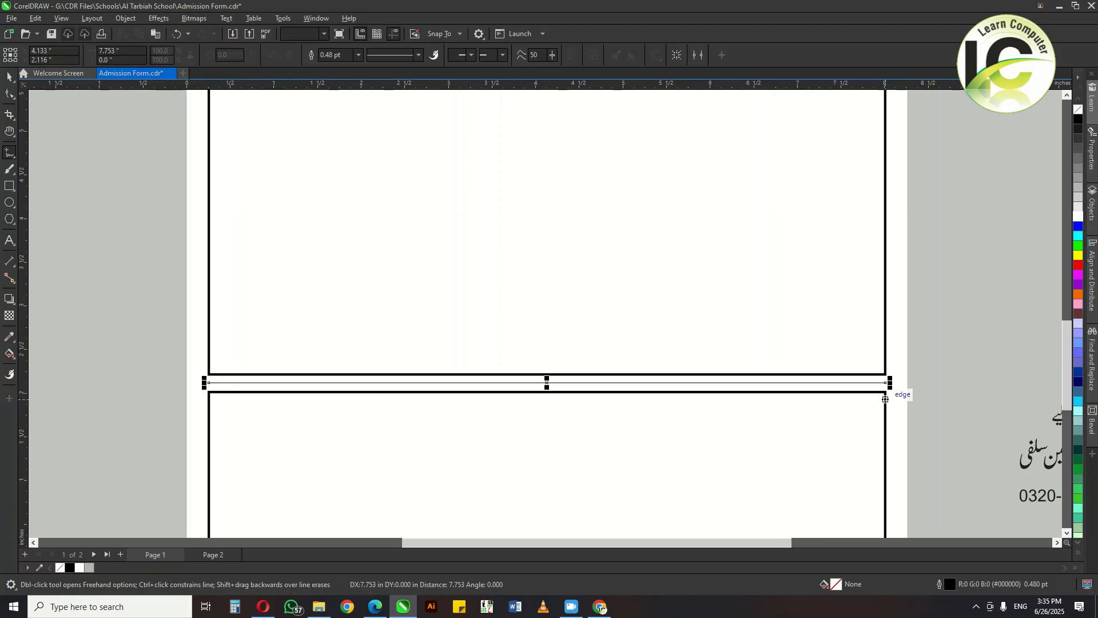
pyautogui.press('space')
# Give the dividing line between the rectangles a finely dashed style and a 1 pt outline width.
pyautogui.scroll(2, 212, 380)
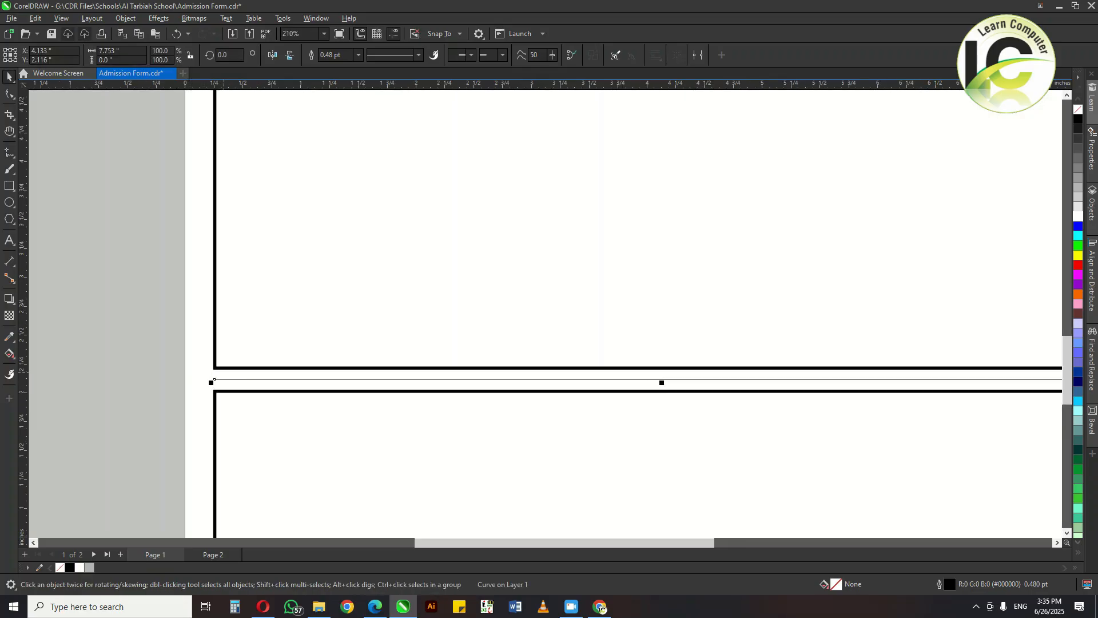
pyautogui.press('Escape')
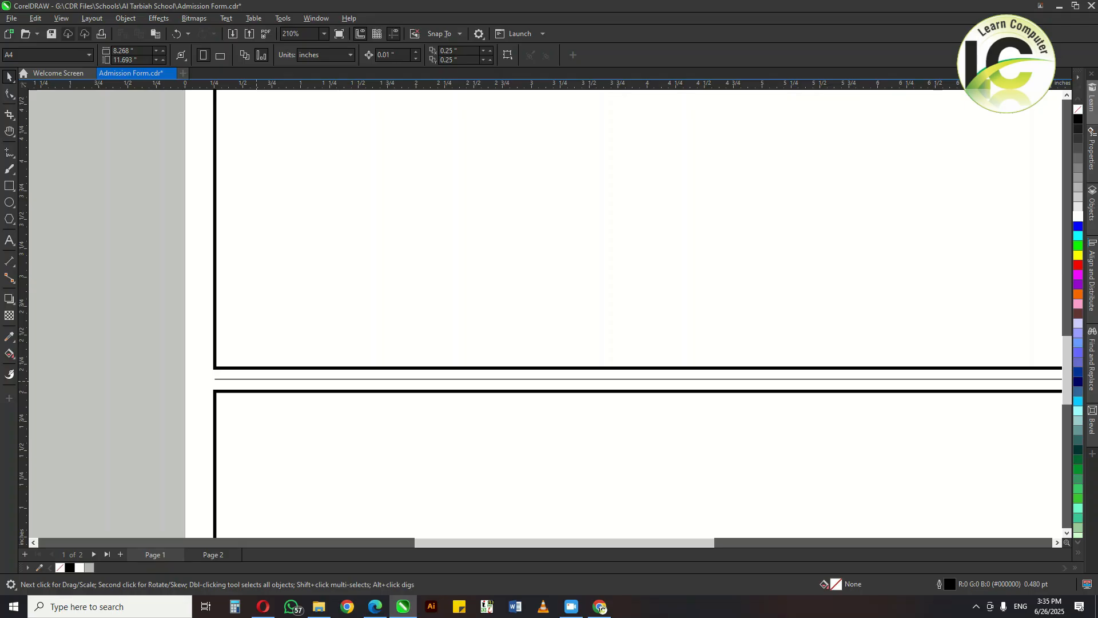
pyautogui.click(248, 379)
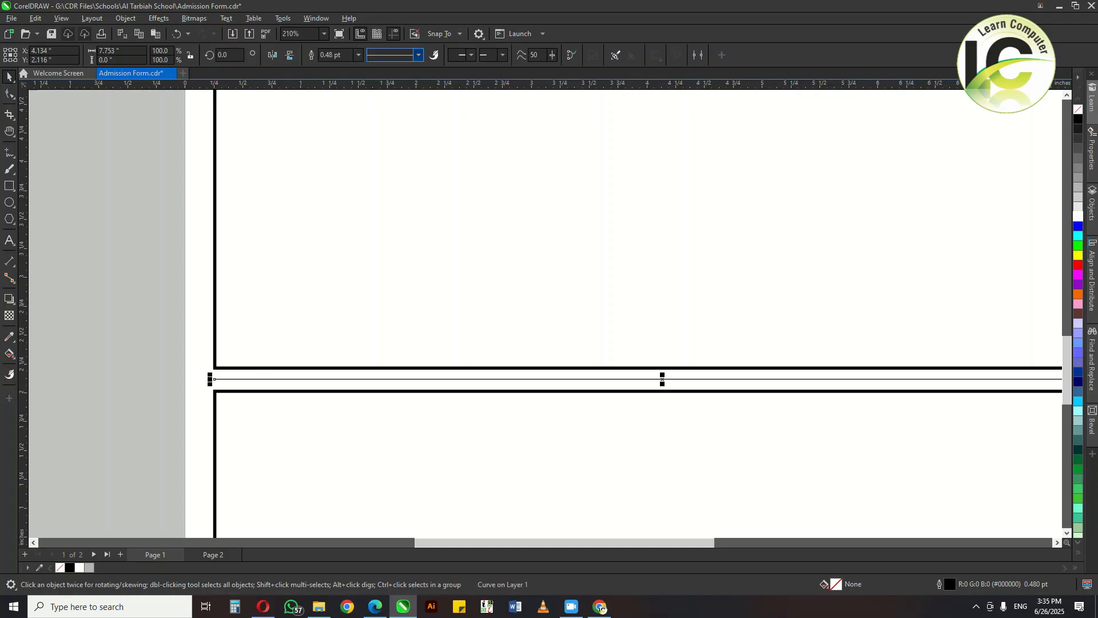
pyautogui.click(419, 55)
pyautogui.click(408, 175)
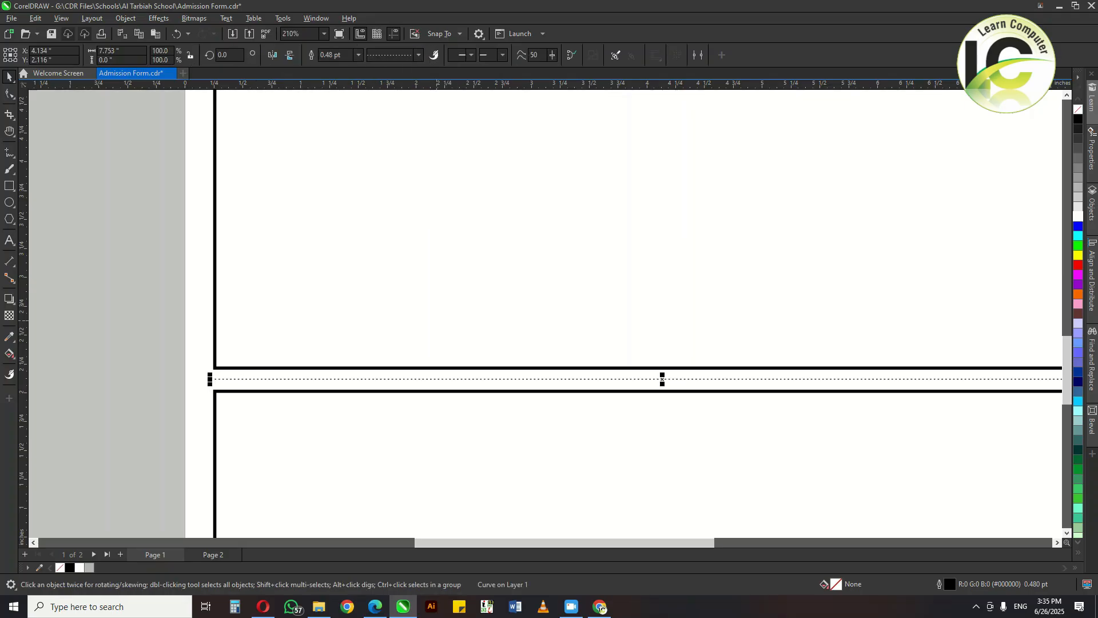
pyautogui.press('F12')
pyautogui.write('1')
pyautogui.press('Return')
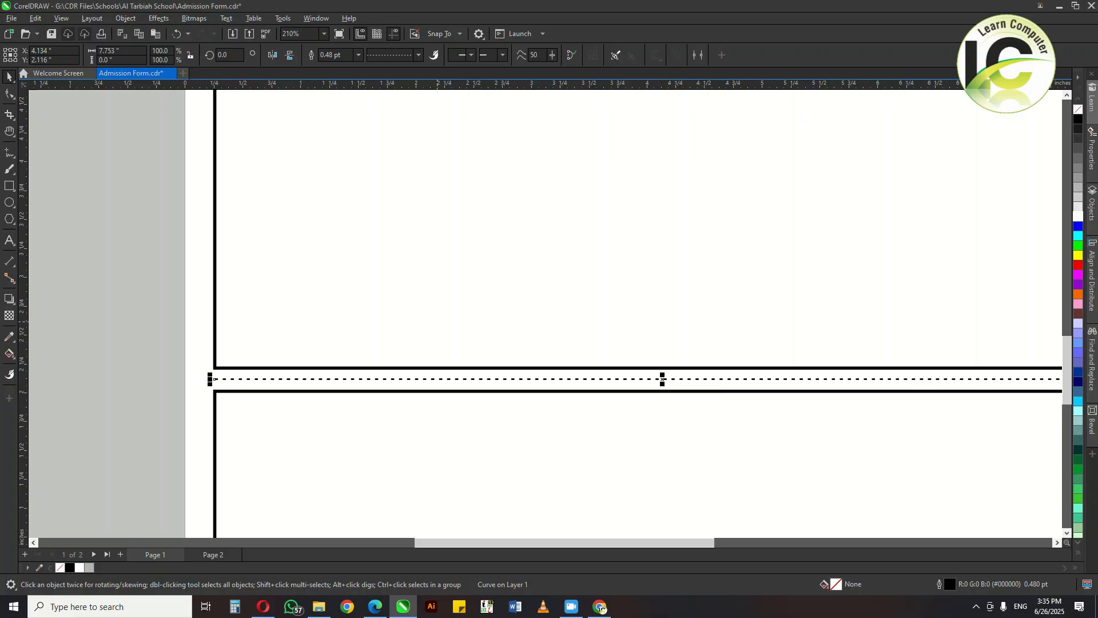
pyautogui.scroll(-1, 438, 321)
pyautogui.moveTo(438, 322); pyautogui.dragTo(433, 337)
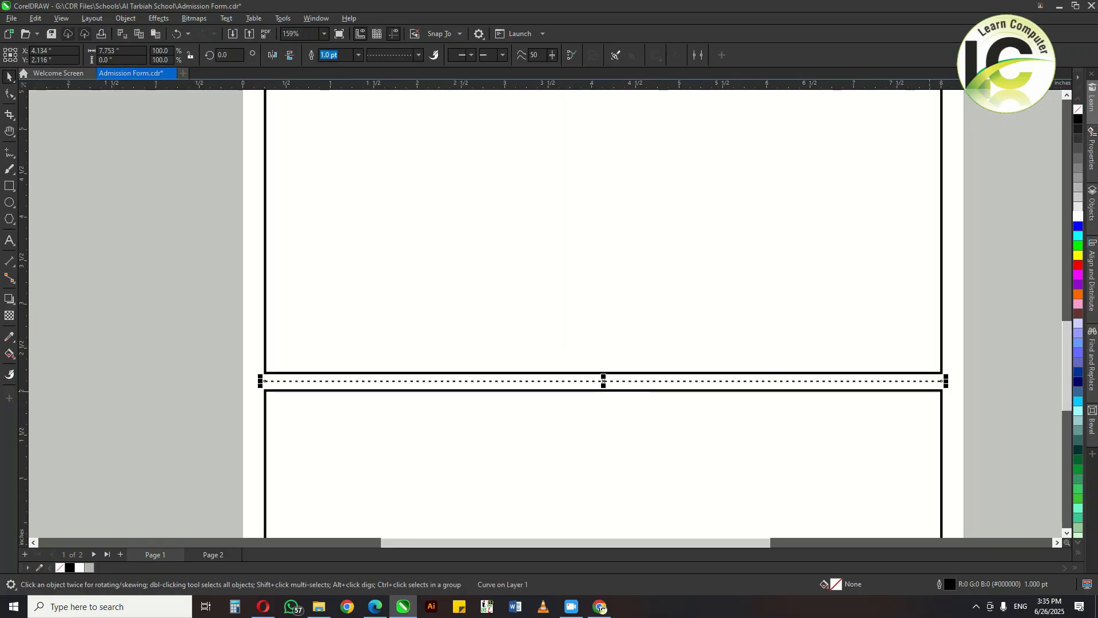
pyautogui.press('Escape')
# Move the photographed form closer to the page's left edge.
pyautogui.scroll(-2, 338, 432)
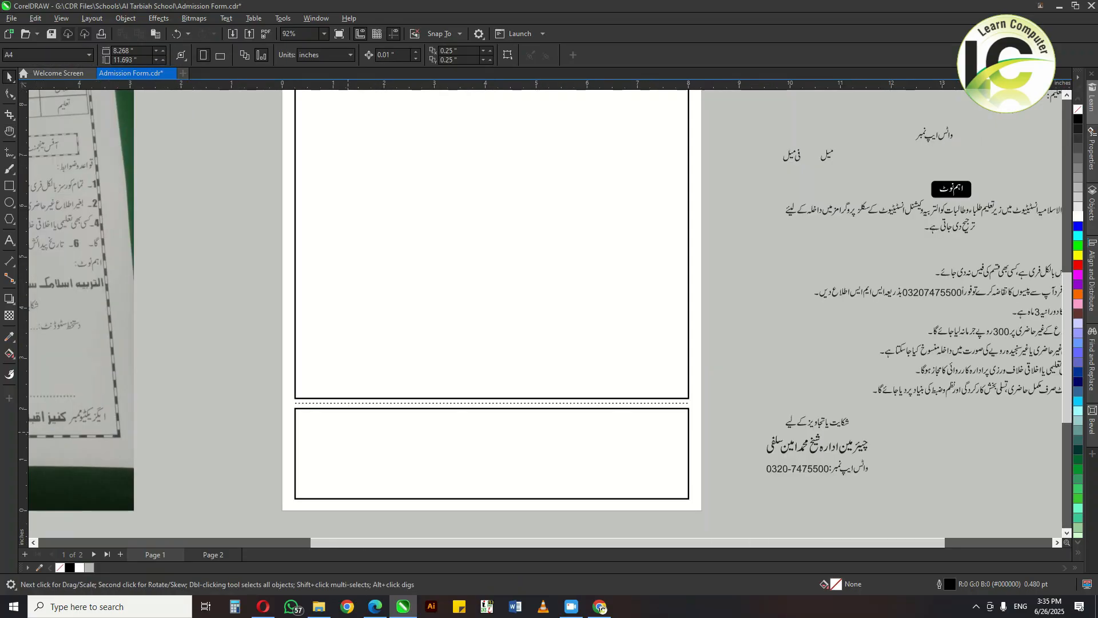
pyautogui.scroll(-2, 348, 432)
pyautogui.moveTo(371, 402); pyautogui.dragTo(495, 426)
pyautogui.scroll(-1, 495, 426)
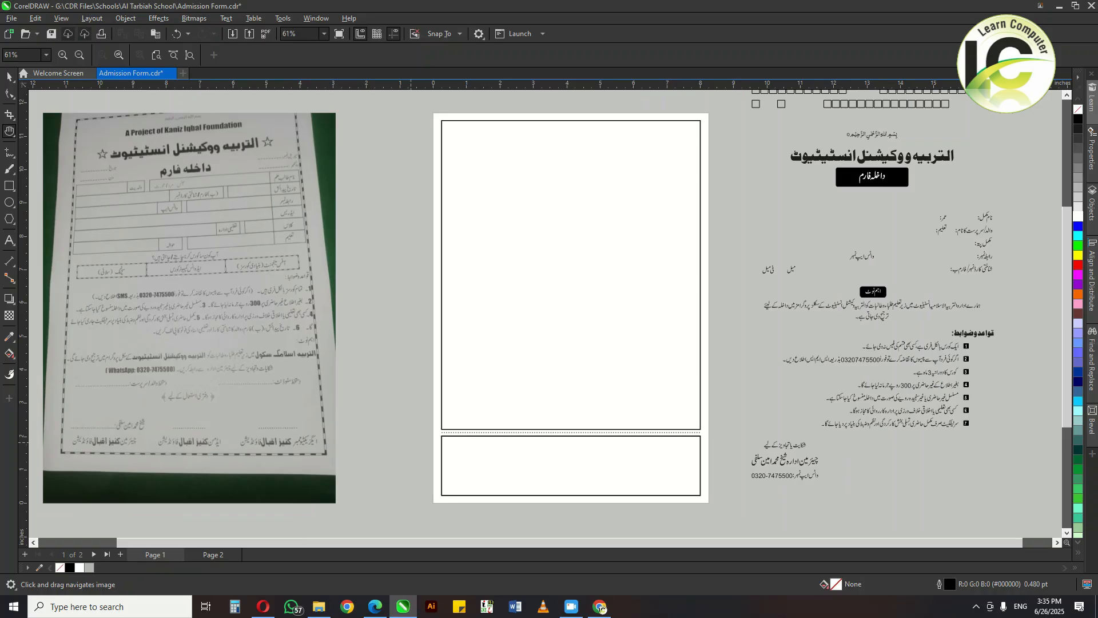
pyautogui.moveTo(276, 306); pyautogui.dragTo(325, 311)
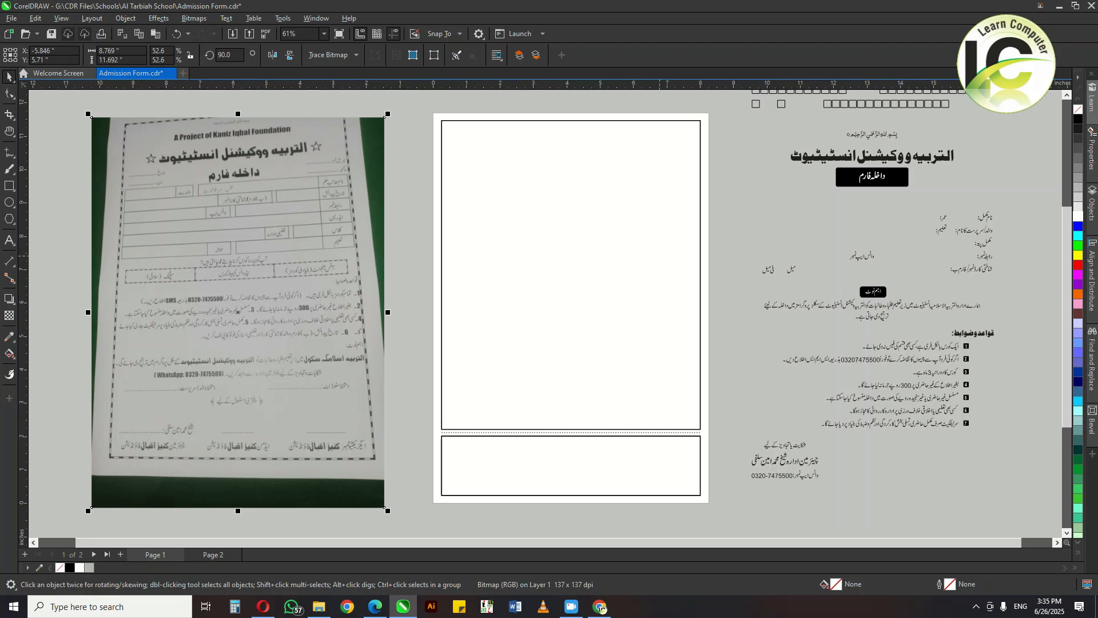
# Place the Bismillah calligraphy just inside the upper edge of the large rectangle and centre it horizontally.
pyautogui.scroll(1, 659, 255)
pyautogui.moveTo(753, 217); pyautogui.dragTo(699, 366)
pyautogui.moveTo(481, 323); pyautogui.dragTo(620, 303)
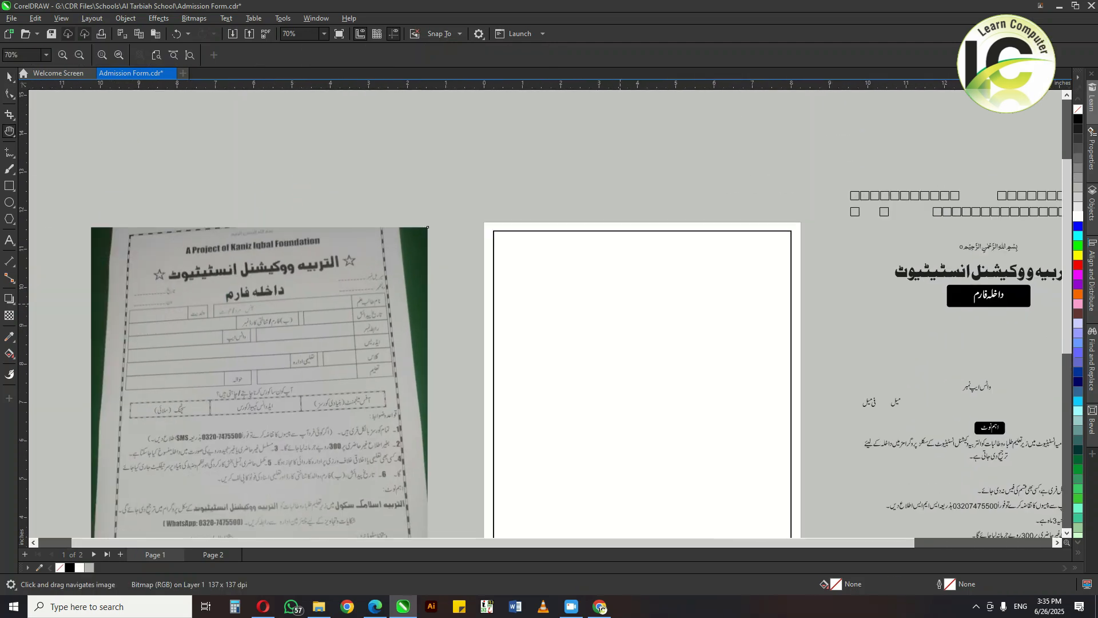
pyautogui.moveTo(992, 301); pyautogui.dragTo(931, 305)
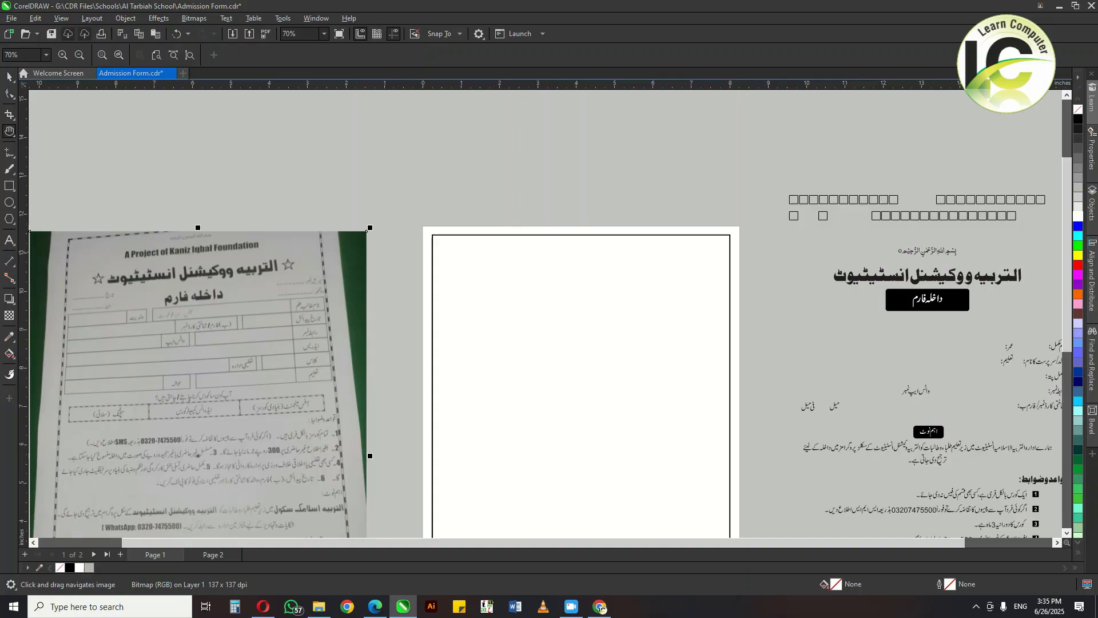
pyautogui.press('space')
pyautogui.scroll(2, 211, 242)
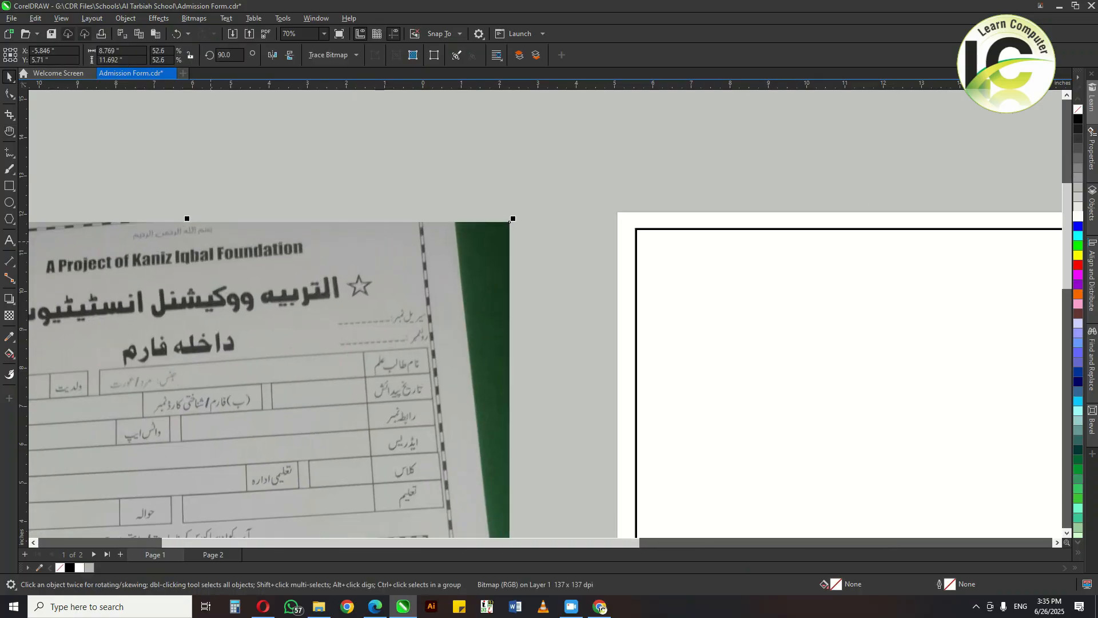
pyautogui.moveTo(212, 299); pyautogui.dragTo(299, 312)
pyautogui.moveTo(748, 332); pyautogui.dragTo(389, 272)
pyautogui.moveTo(1030, 258); pyautogui.dragTo(807, 301)
pyautogui.press('space')
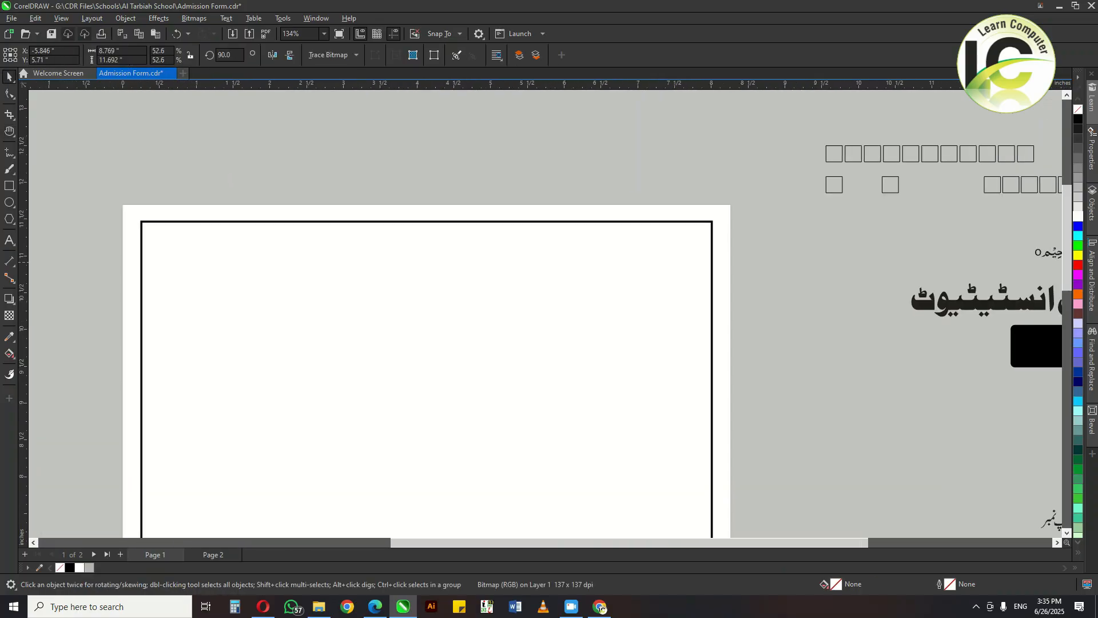
pyautogui.moveTo(1053, 255); pyautogui.dragTo(396, 244)
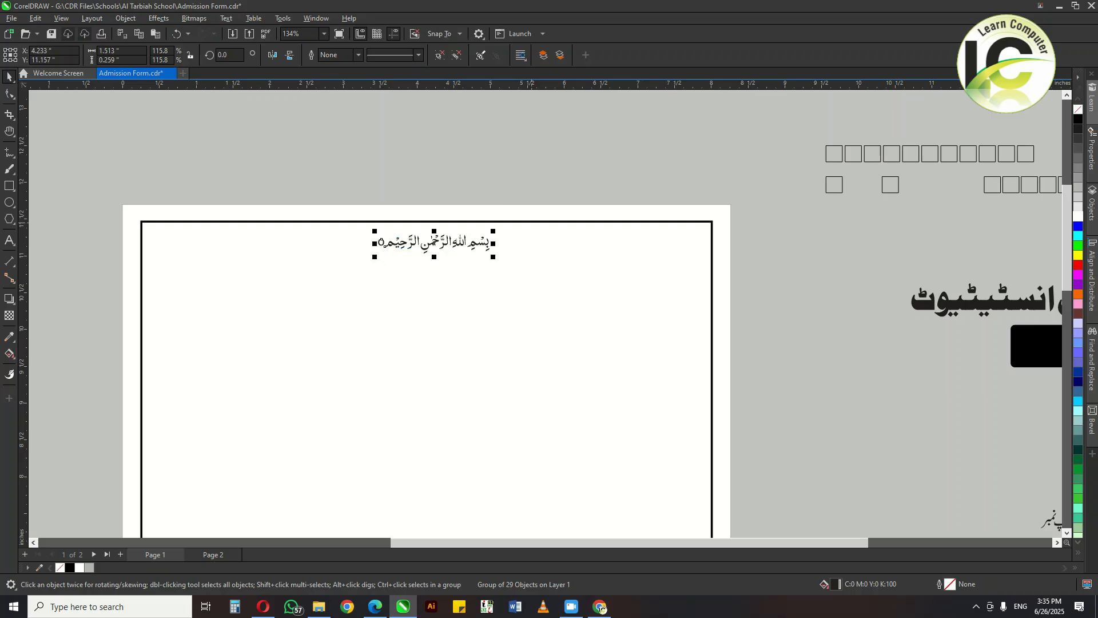
pyautogui.press('c')
pyautogui.press('Escape')
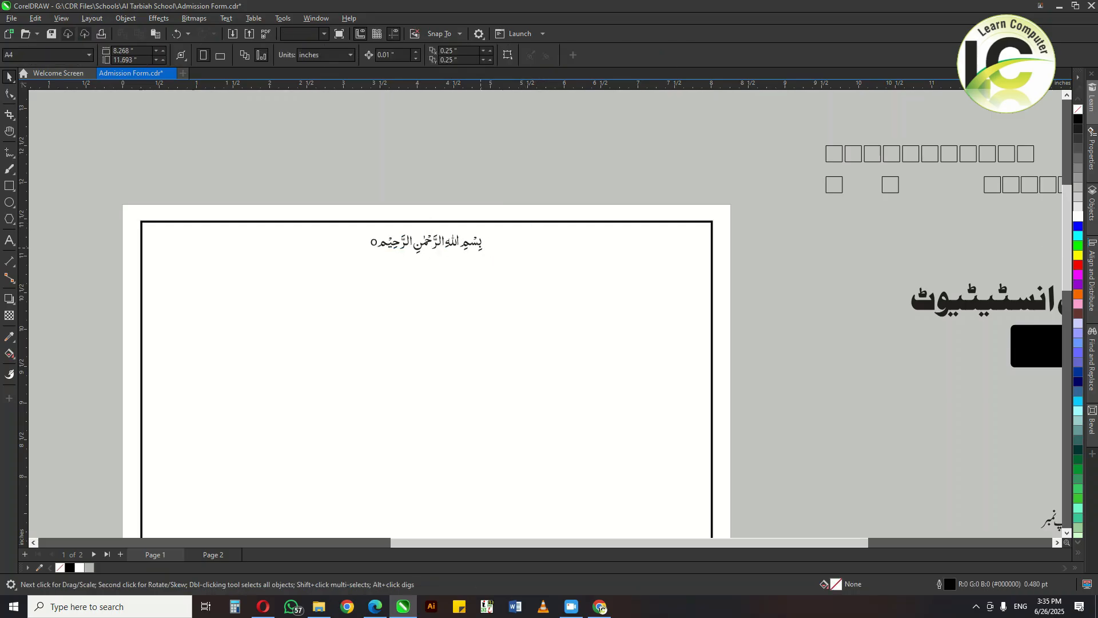
pyautogui.click(478, 248)
pyautogui.moveTo(479, 249); pyautogui.dragTo(479, 244)
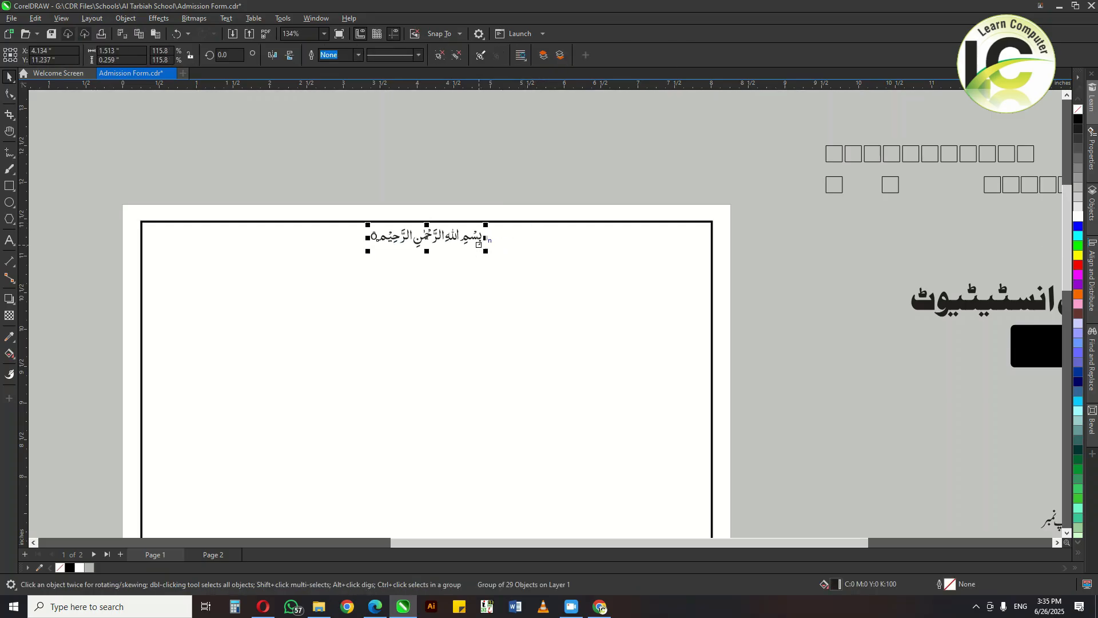
pyautogui.press('Escape')
# Make a copy of the large rectangle reduced to a strip about 0.35 inches high around the Bismillah.
pyautogui.press('F4')
pyautogui.click(517, 444)
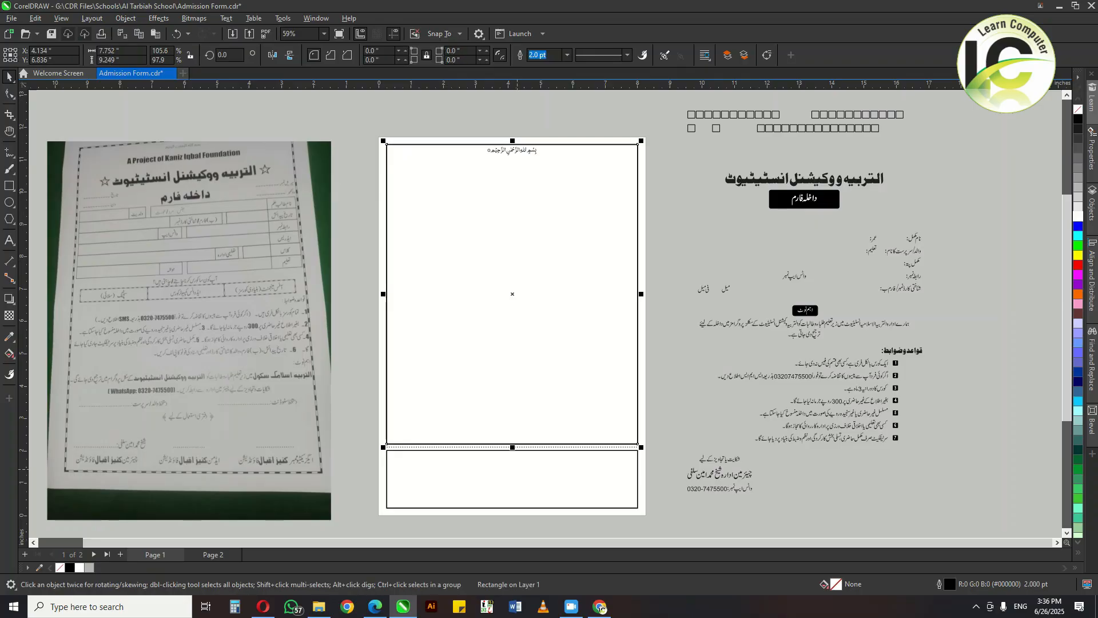
pyautogui.moveTo(517, 445); pyautogui.dragTo(517, 219)
pyautogui.moveTo(513, 447); pyautogui.dragTo(513, 156)
pyautogui.scroll(4, 534, 117)
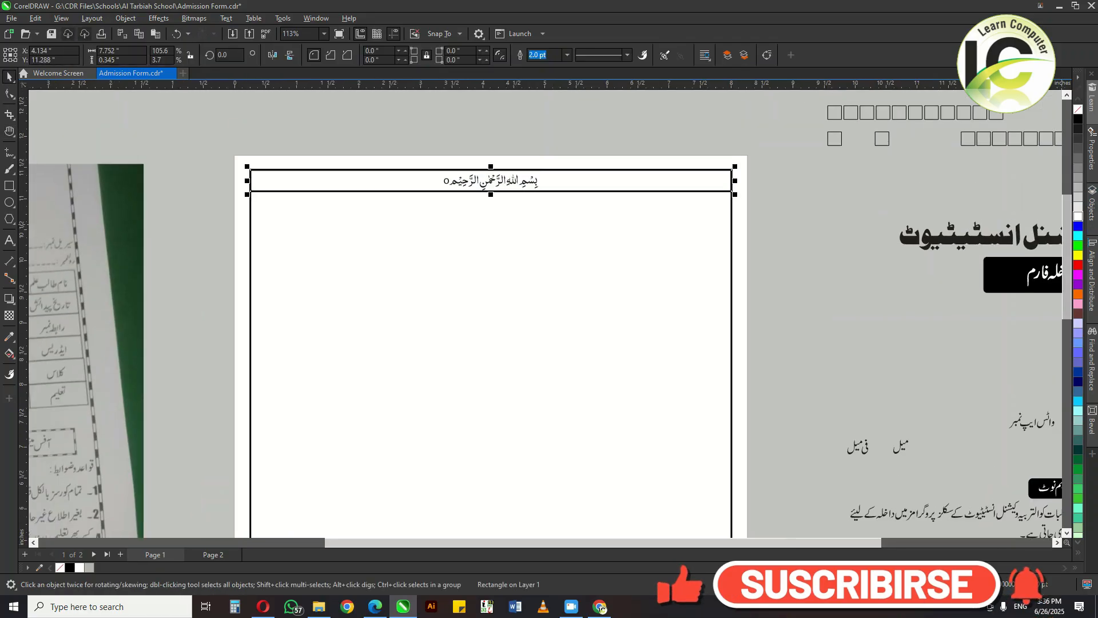
# Fill the strip light grey (R:230 G:230 B:230), remove its outline and send it to the back.
pyautogui.click(1078, 207)
pyautogui.rightClick(1079, 109)
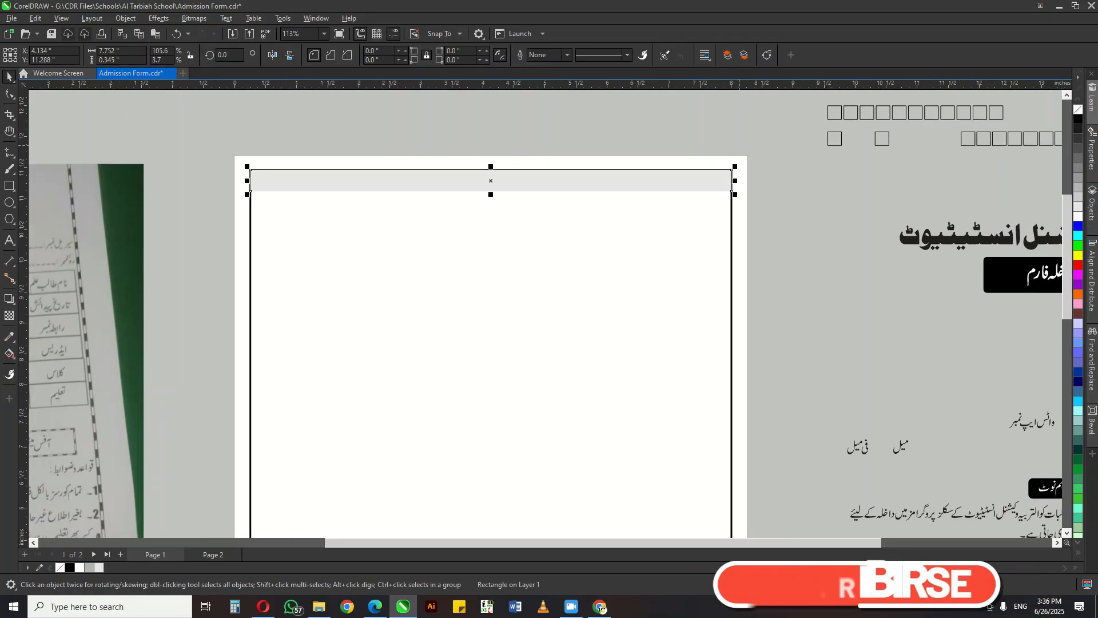
pyautogui.hotkey('shift', 'pagedown')
# Move the large Urdu institute title onto the page below the grey strip and centre it horizontally.
pyautogui.scroll(-3, 508, 205)
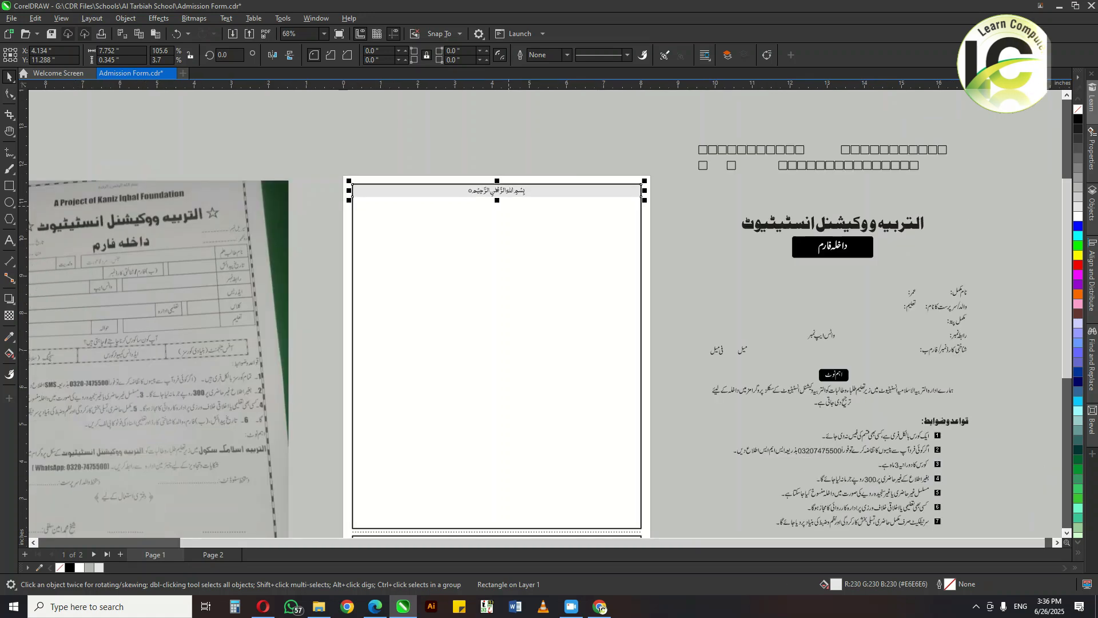
pyautogui.moveTo(509, 206); pyautogui.dragTo(507, 190)
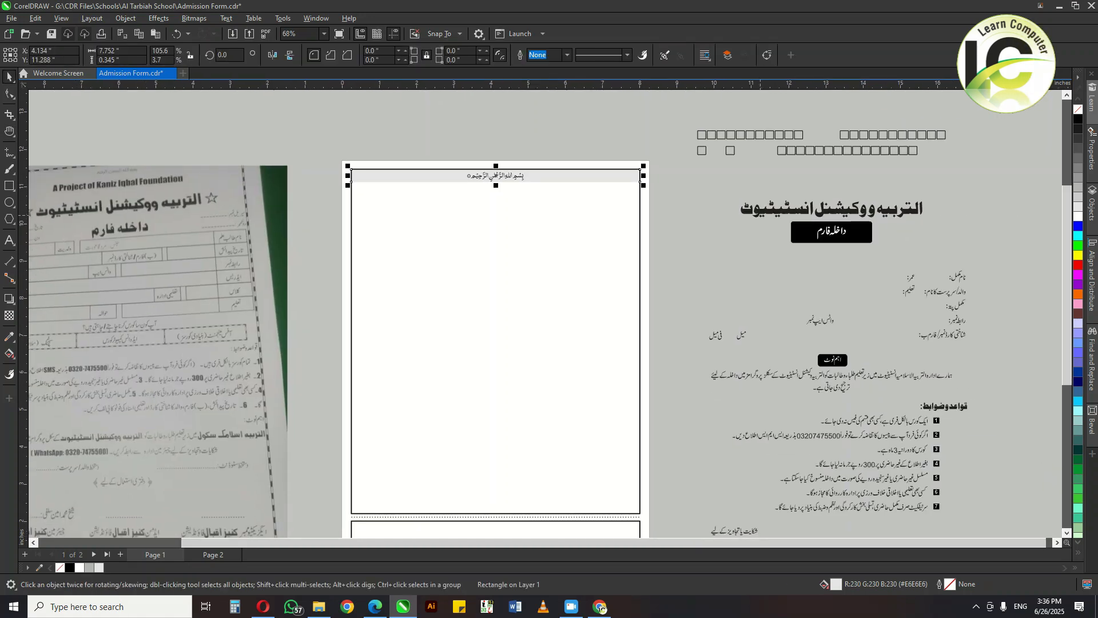
pyautogui.moveTo(831, 209); pyautogui.dragTo(504, 217)
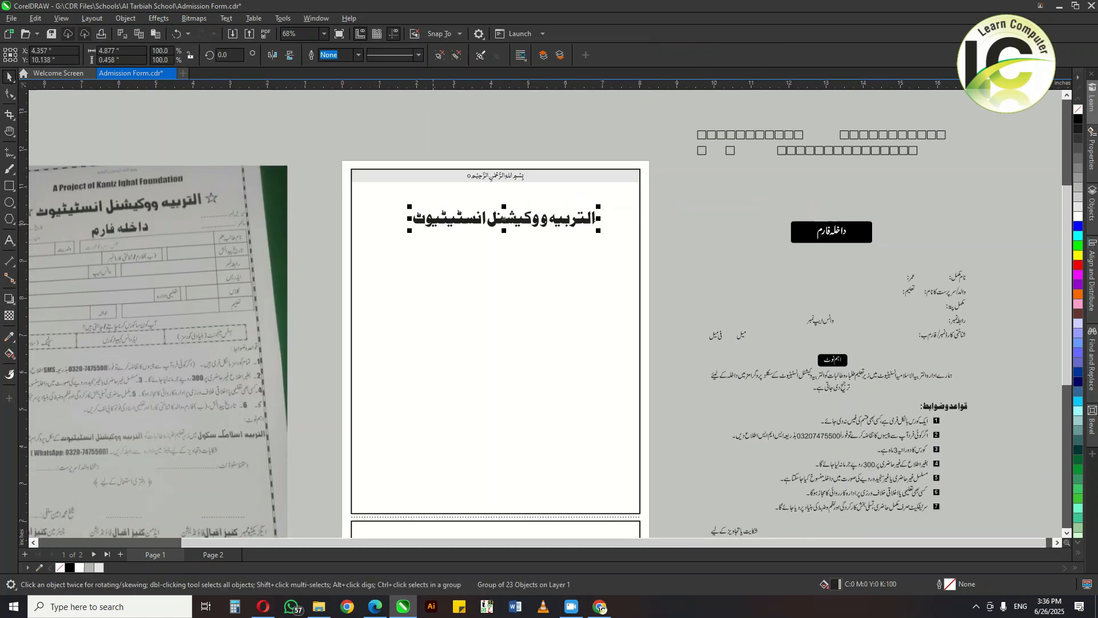
pyautogui.press('c')
pyautogui.press('Escape')
# Add the text line "A Project of Kaniz Iqbal Foundation" on the page below the Urdu title.
pyautogui.scroll(1, 472, 232)
pyautogui.moveTo(45, 212); pyautogui.dragTo(213, 264)
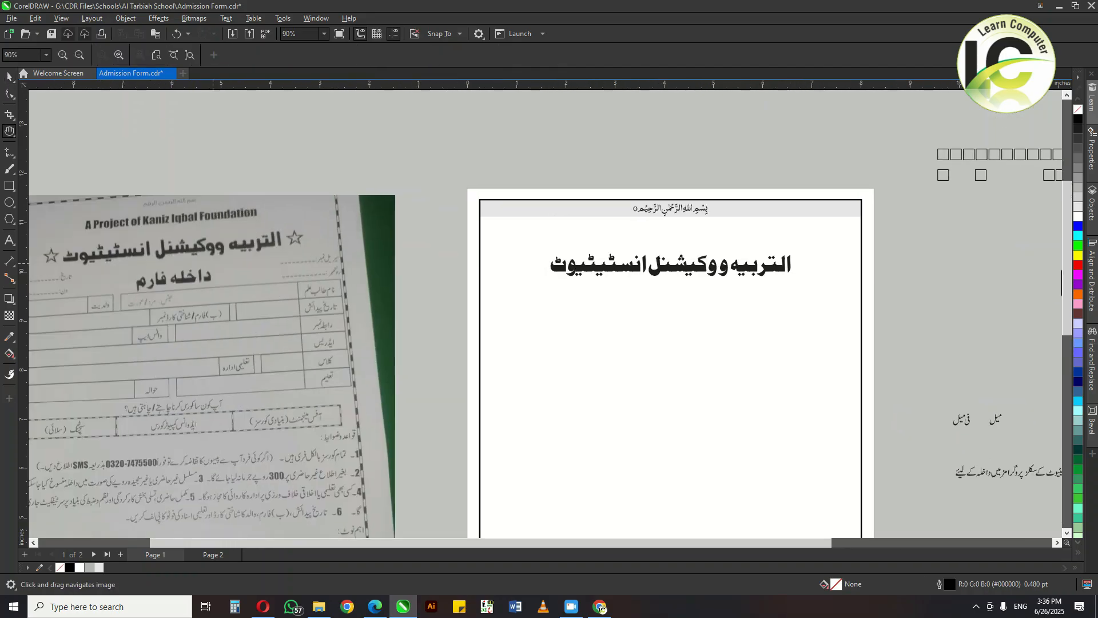
pyautogui.press('space')
pyautogui.press('F8')
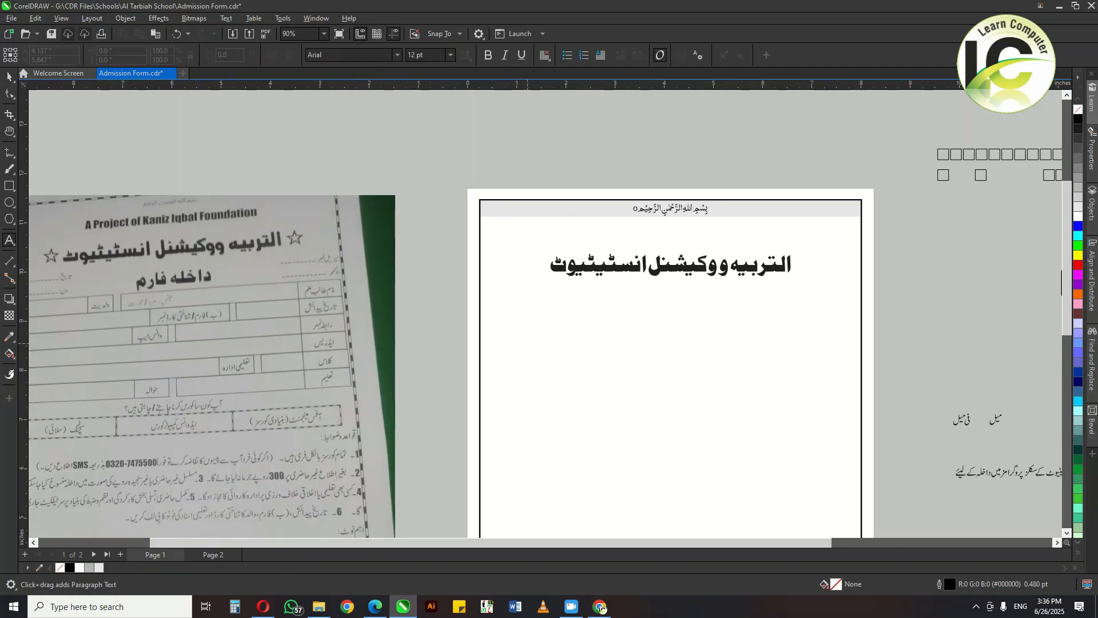
pyautogui.click(543, 337)
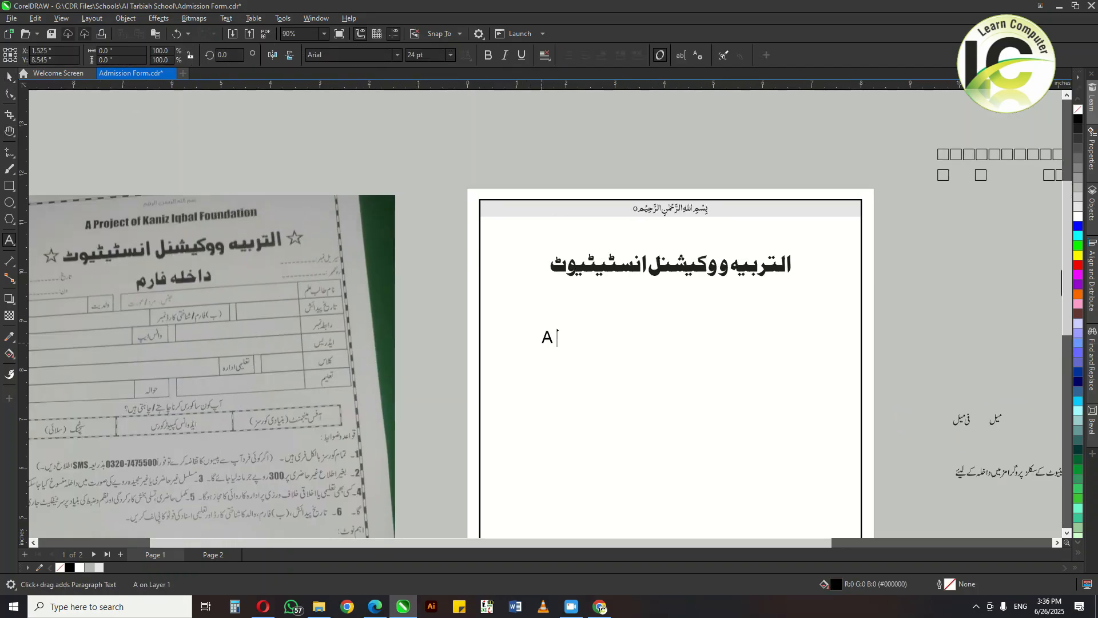
pyautogui.write('A Project of Kaniz')
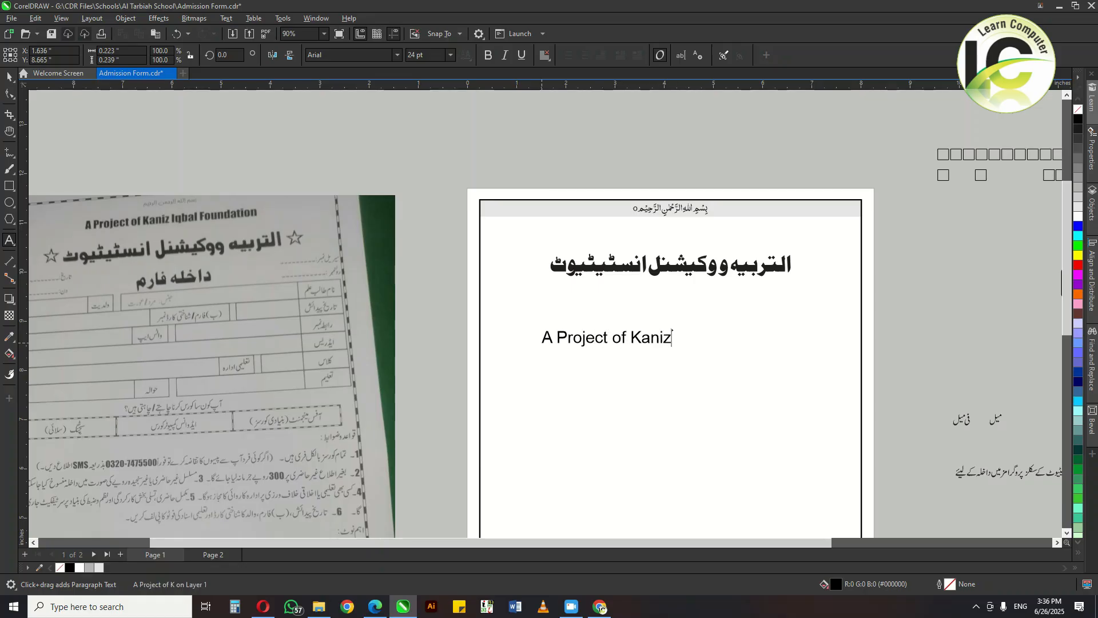
pyautogui.write(' Iqbal Founda')
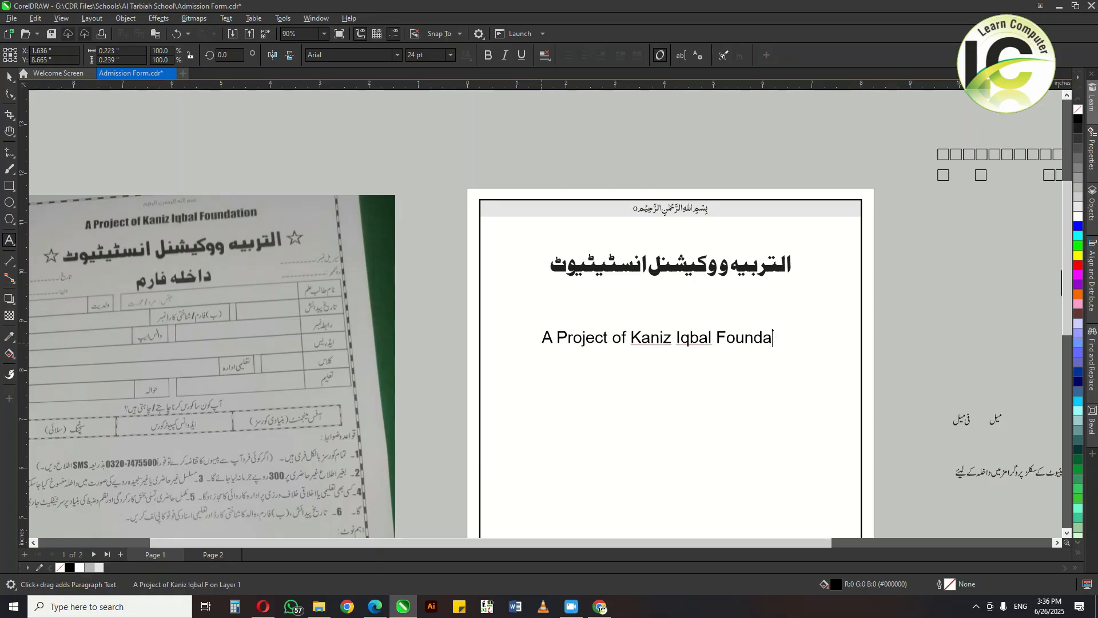
pyautogui.write('tion')
pyautogui.hotkey('ctrl', 'space')
pyautogui.press('Escape')
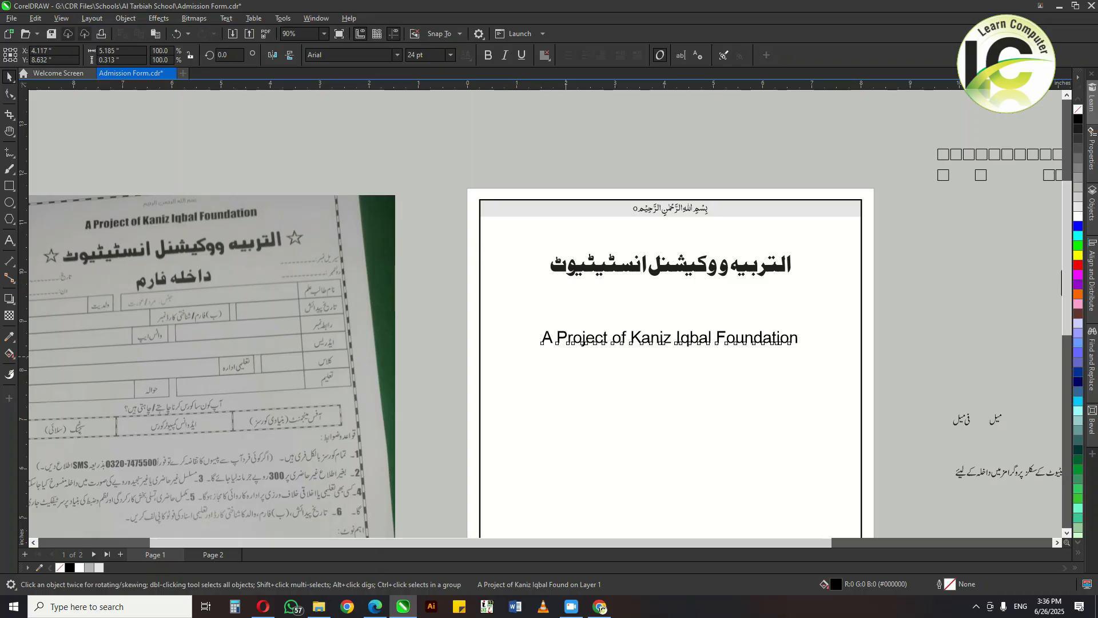
# Move the English foundation line directly above the Urdu institute title and centre it on the title.
pyautogui.moveTo(772, 343); pyautogui.dragTo(789, 248)
pyautogui.keyDown('shift'); pyautogui.click(694, 270); pyautogui.keyUp('shift')
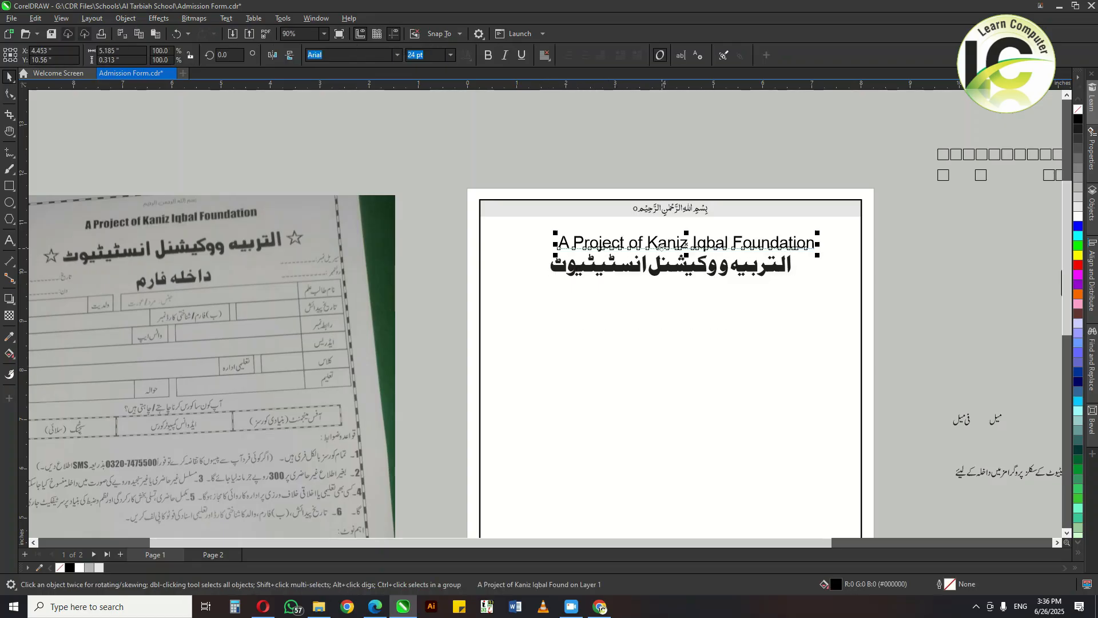
pyautogui.press('c')
pyautogui.keyDown('shift'); pyautogui.click(697, 270); pyautogui.keyUp('shift')
pyautogui.scroll(2, 775, 314)
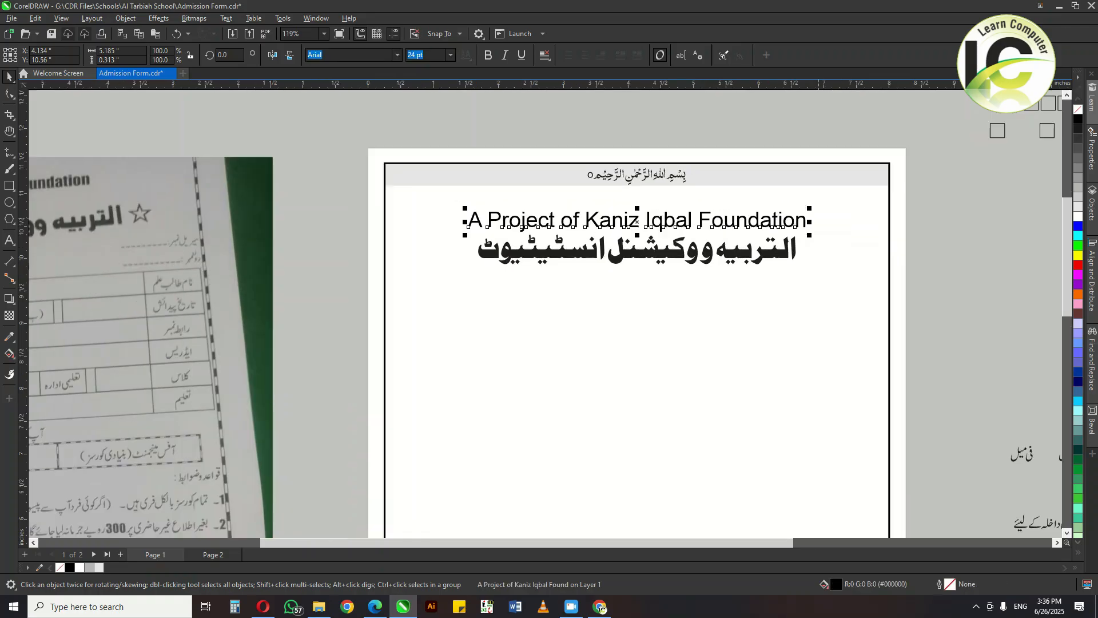
# Reduce the foundation line to about 15 pt and set it in bold Square721 BT, centred over the title.
pyautogui.moveTo(465, 235); pyautogui.dragTo(527, 230)
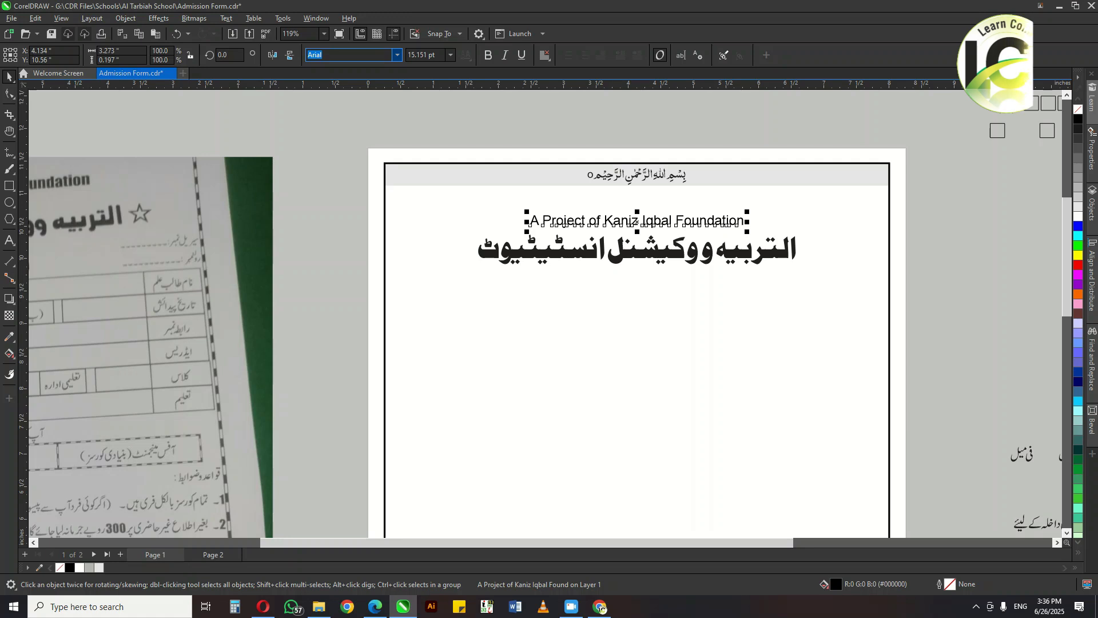
pyautogui.click(397, 55)
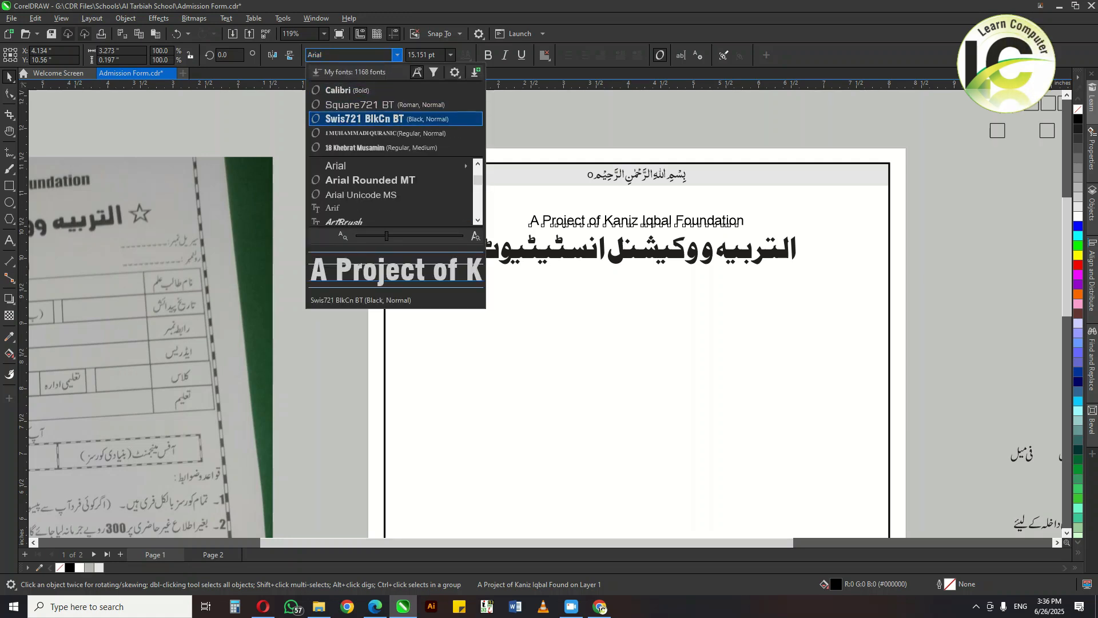
pyautogui.press('Up')
pyautogui.press('Return')
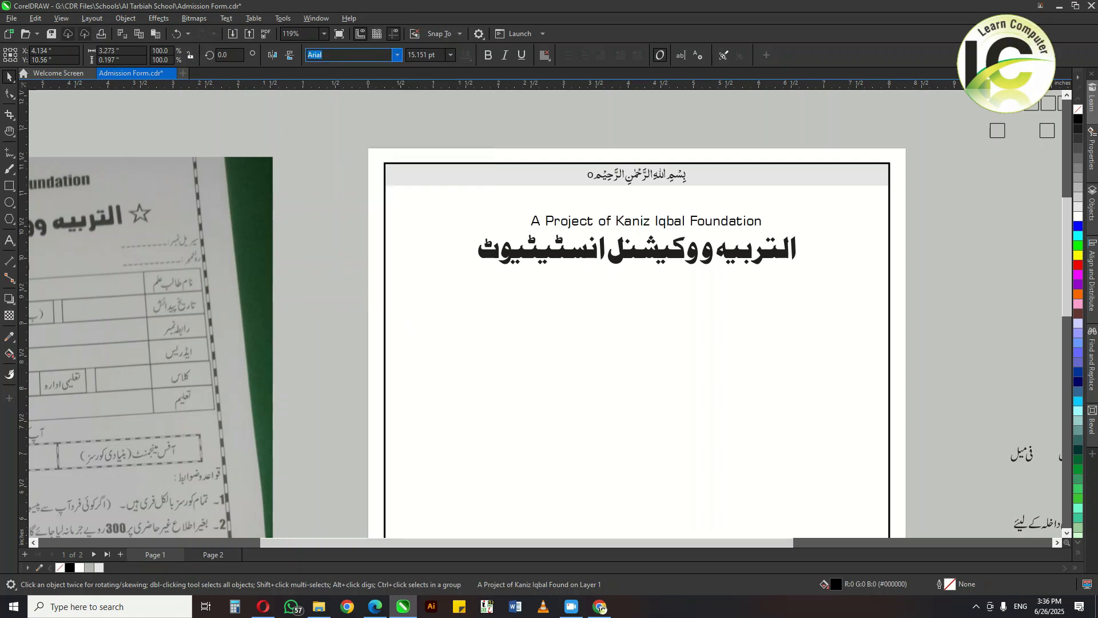
pyautogui.hotkey('ctrl', 'b')
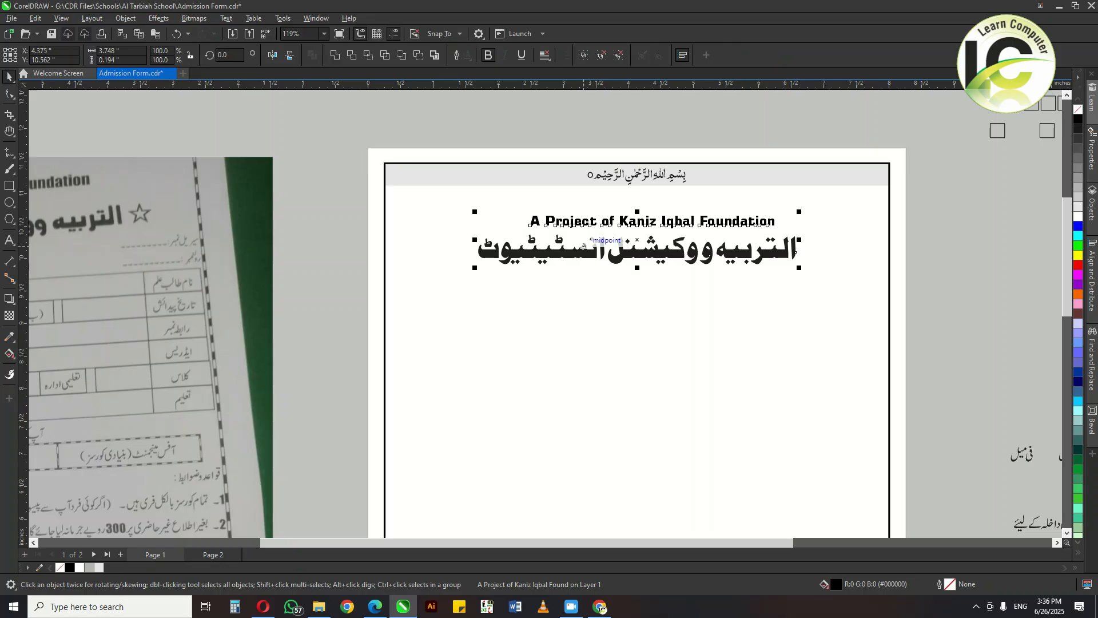
pyautogui.press('Escape')
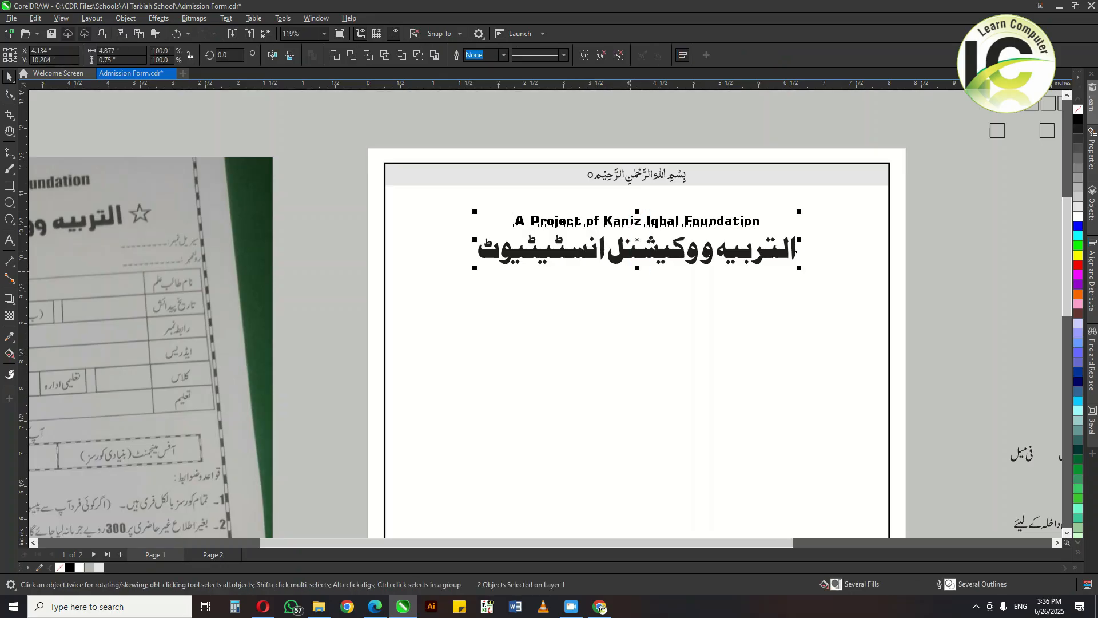
# Shift the foundation line and the Urdu title up together, closer to the grey strip.
pyautogui.press('Up')
pyautogui.press('Up')
pyautogui.press('Up')
pyautogui.press('Up')
pyautogui.press('Up')
pyautogui.press('Up')
pyautogui.press('Up')
pyautogui.press('Up')
pyautogui.press('Up')
pyautogui.press('Up')
pyautogui.press('Up')
pyautogui.press('Up')
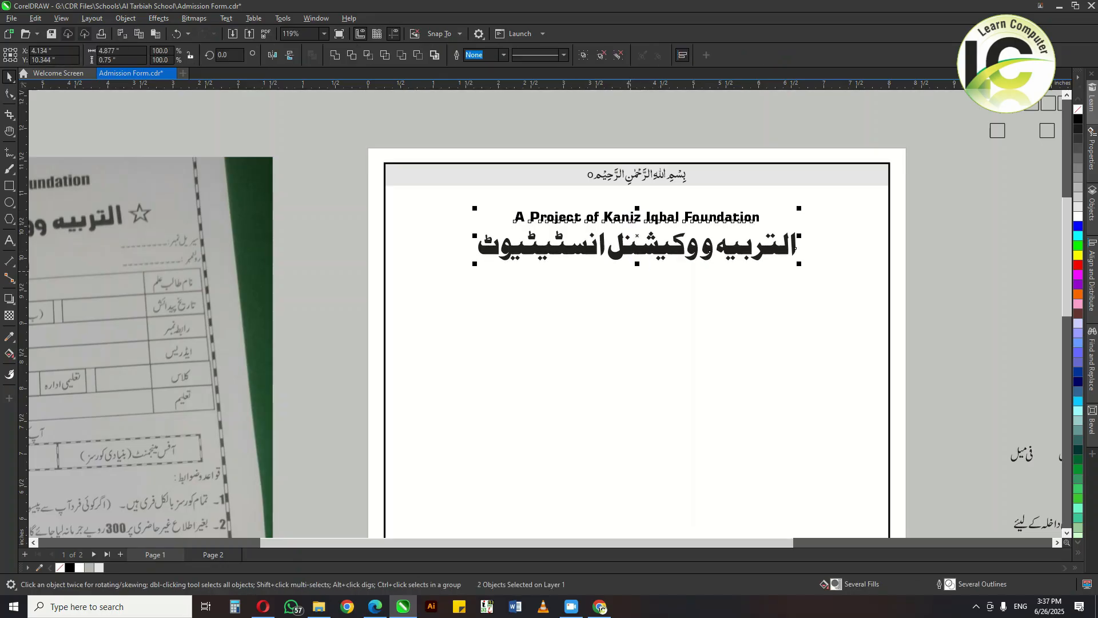
pyautogui.scroll(1, 653, 230)
pyautogui.moveTo(661, 213); pyautogui.dragTo(662, 200)
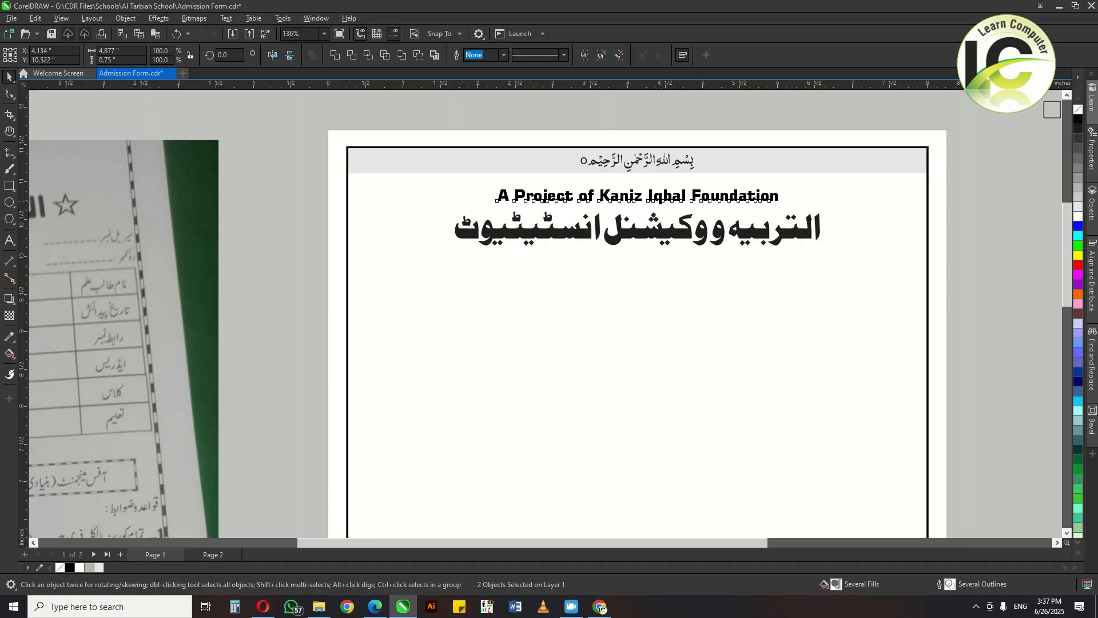
# Nudge the Bismillah calligraphy slightly upward within the grey strip.
pyautogui.press('Escape')
pyautogui.click(652, 163)
pyautogui.scroll(2, 657, 163)
pyautogui.press('Up')
pyautogui.press('Up')
pyautogui.press('Up')
pyautogui.press('Up')
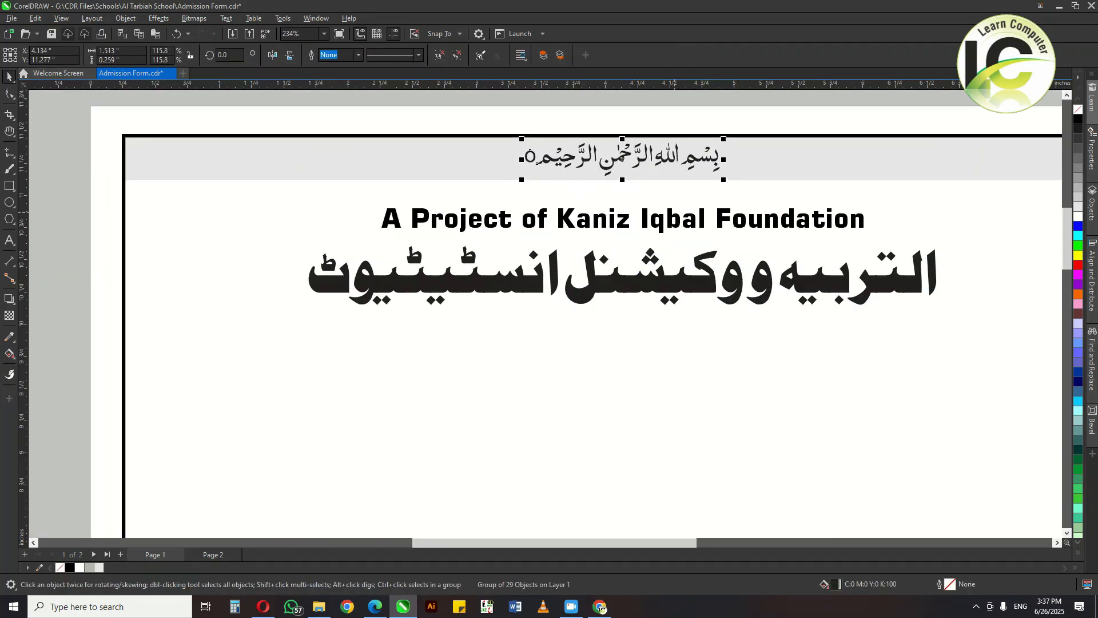
# Nudge the Urdu institute title slightly upward to tighten the gap below the foundation line.
pyautogui.press('Escape')
pyautogui.click(758, 280)
pyautogui.press('Up')
pyautogui.press('Up')
pyautogui.press('Up')
pyautogui.press('Up')
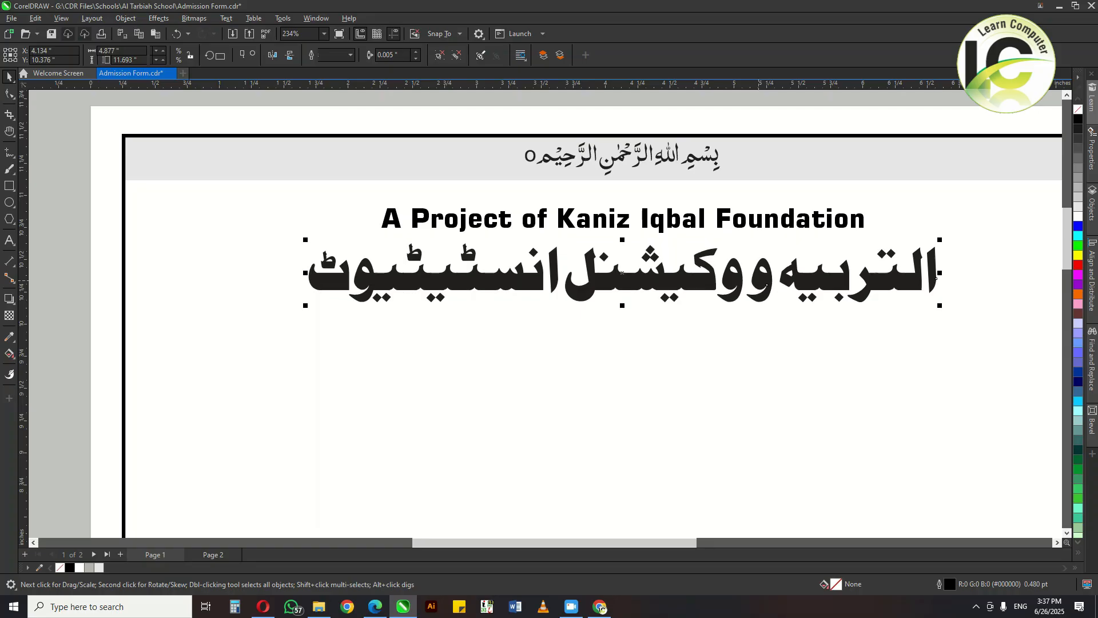
pyautogui.press('Up')
# Select the foundation line and Urdu title together and nudge both slightly closer to the grey strip.
pyautogui.moveTo(256, 332); pyautogui.dragTo(755, 250)
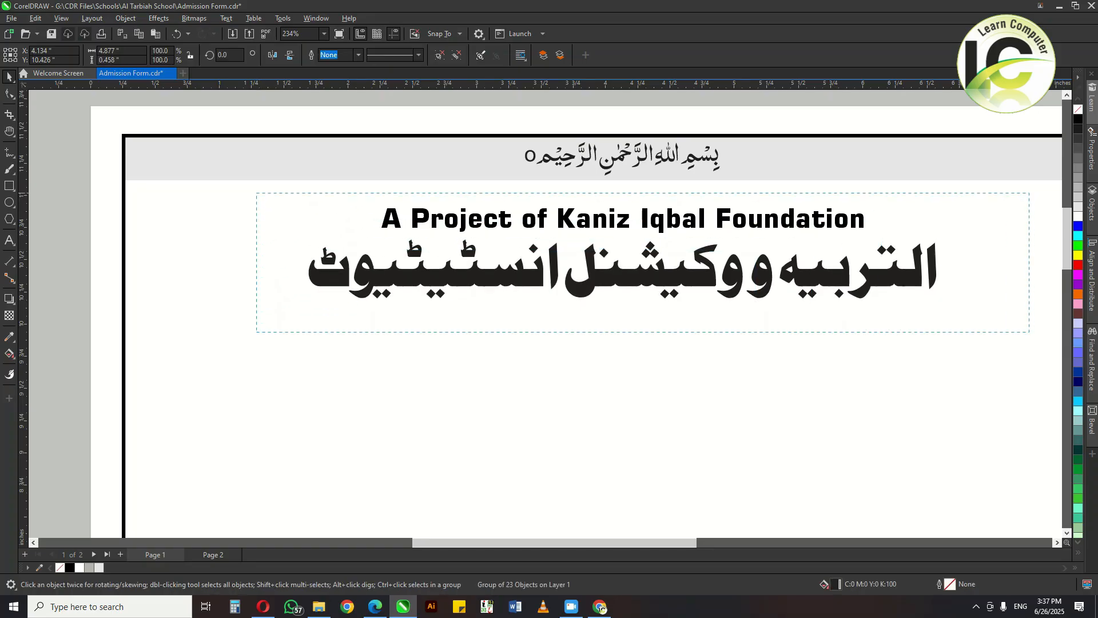
pyautogui.moveTo(1030, 192); pyautogui.dragTo(1030, 193)
pyautogui.press('Up')
pyautogui.press('Up')
pyautogui.press('Up')
pyautogui.press('Up')
pyautogui.press('Up')
pyautogui.press('Up')
pyautogui.press('Up')
pyautogui.press('Up')
pyautogui.press('Escape')
pyautogui.scroll(-2, 603, 256)
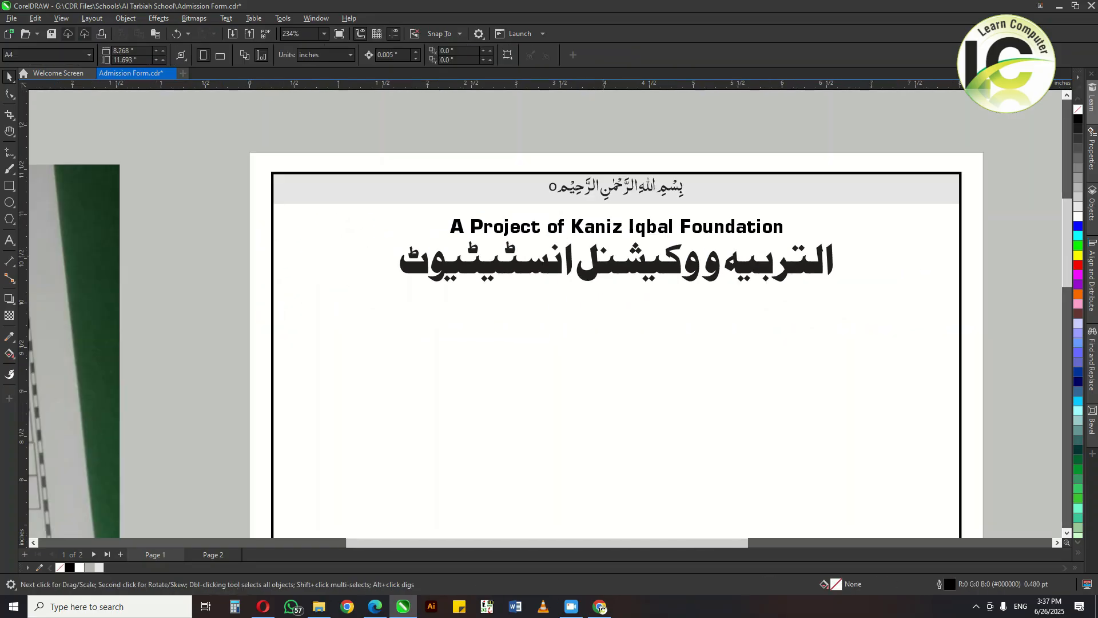
# Move the black admission form label with its white text below the Urdu institute title and centre it on the title.
pyautogui.scroll(-3, 607, 255)
pyautogui.press('h')
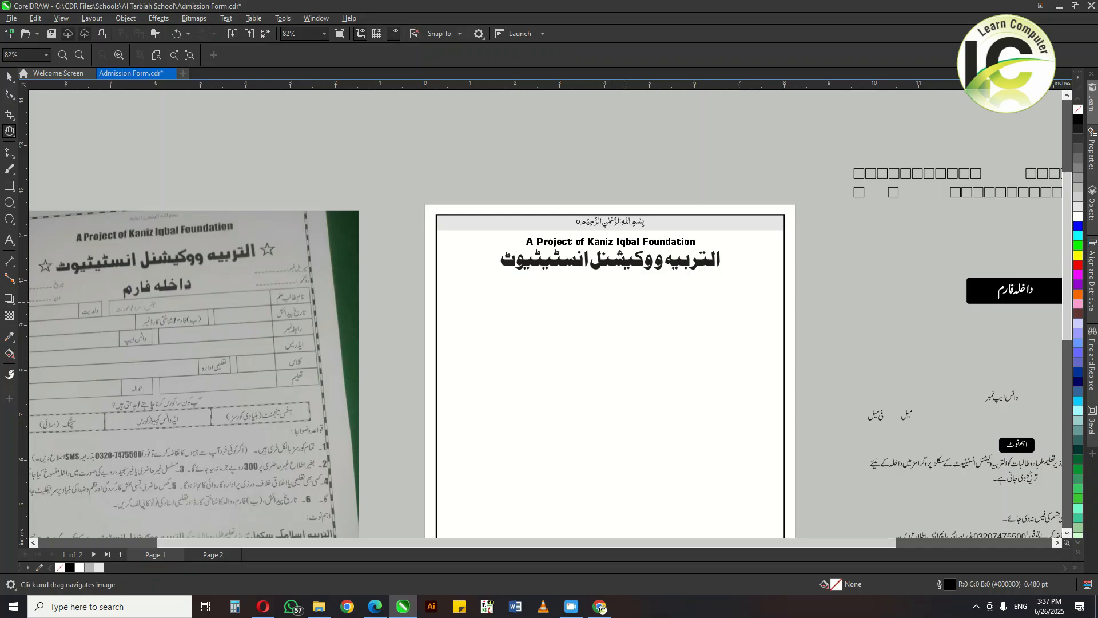
pyautogui.moveTo(626, 302); pyautogui.dragTo(539, 282)
pyautogui.press('space')
pyautogui.moveTo(899, 285); pyautogui.dragTo(931, 266)
pyautogui.moveTo(598, 271); pyautogui.dragTo(575, 270)
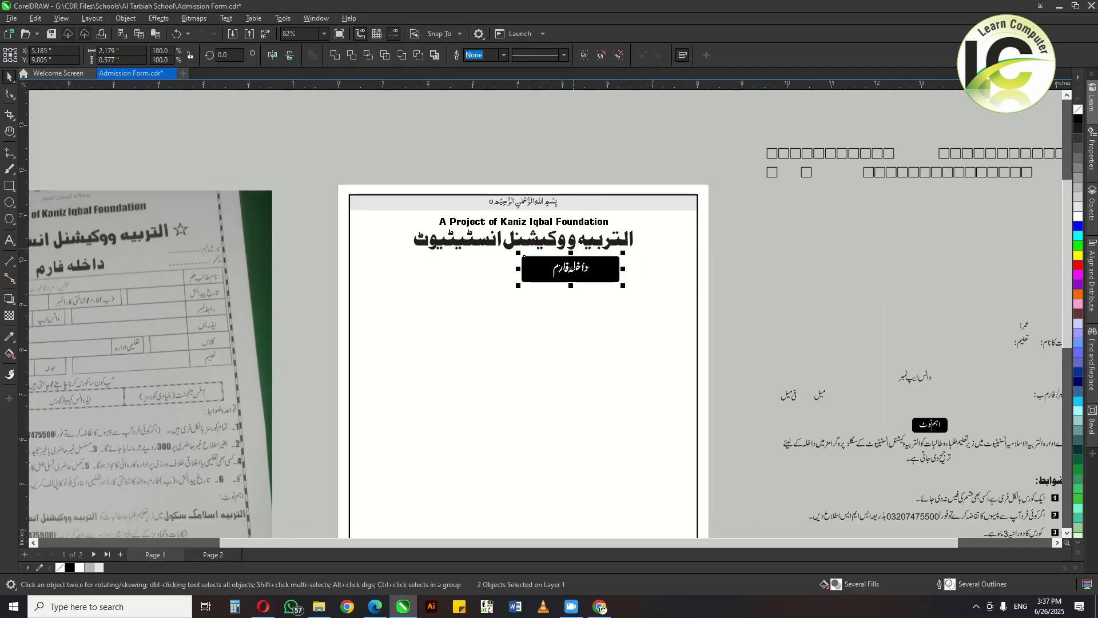
pyautogui.keyDown('shift'); pyautogui.click(575, 238); pyautogui.keyUp('shift')
pyautogui.press('c')
pyautogui.keyDown('shift'); pyautogui.click(574, 238); pyautogui.keyUp('shift')
pyautogui.press('Escape')
pyautogui.scroll(4, 499, 259)
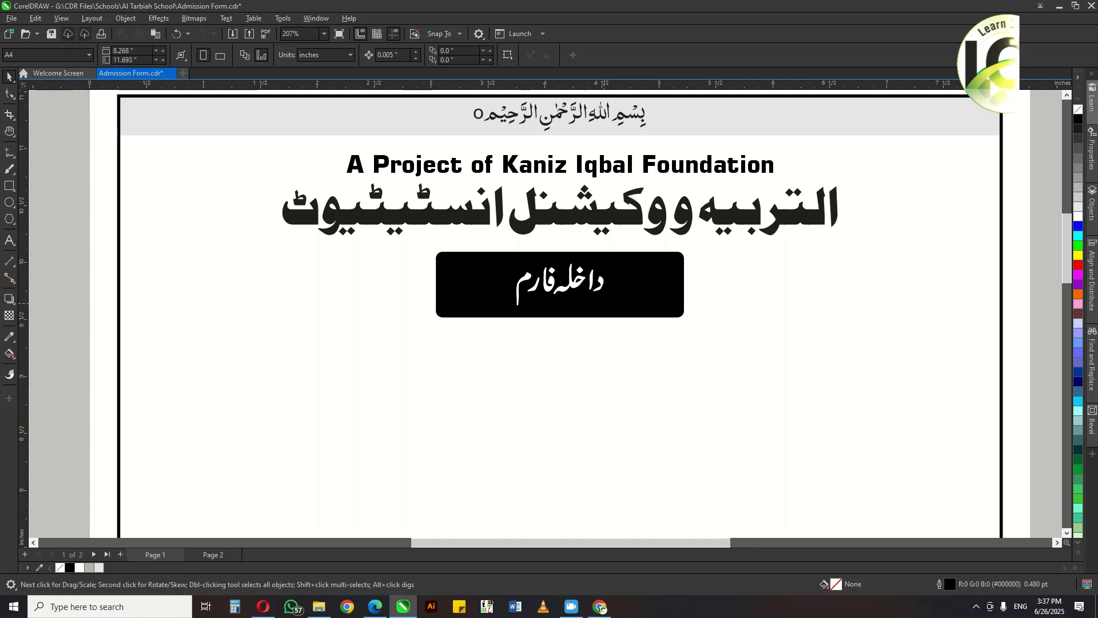
# Narrow the black rounded rectangle behind the admission form label to about 1.21 inches wide.
pyautogui.click(669, 312)
pyautogui.moveTo(688, 321); pyautogui.dragTo(629, 288)
pyautogui.press('Escape')
pyautogui.click(668, 292)
pyautogui.press('Escape')
# Delete the existing form label with its rectangle and add the new text "داخلہ فارم" below the institute title.
pyautogui.click(619, 304)
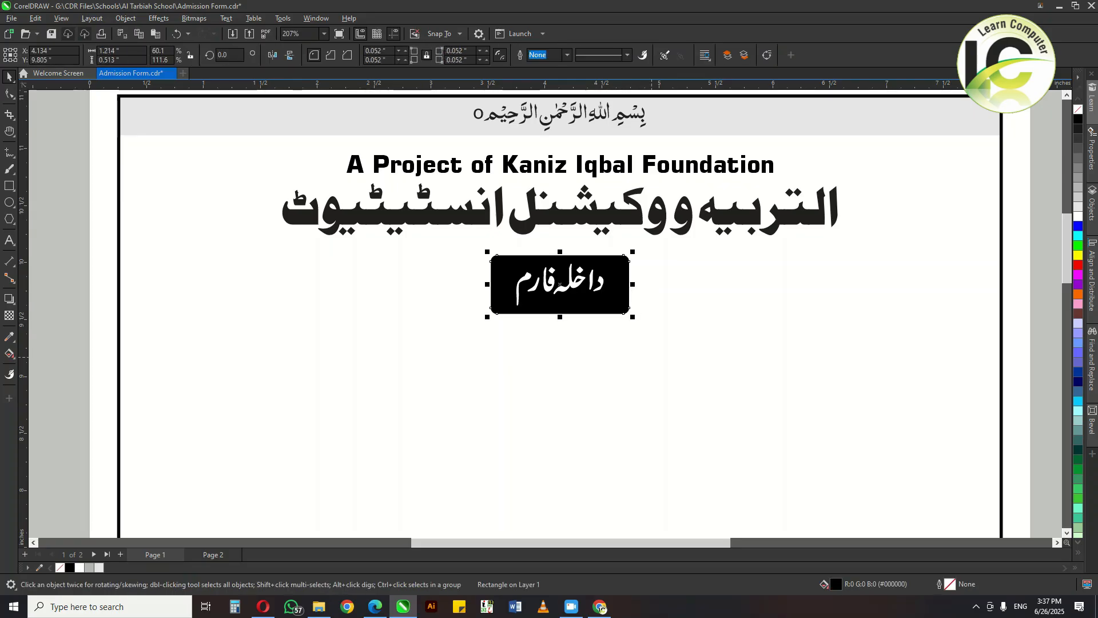
pyautogui.press('Delete')
pyautogui.press('F8')
pyautogui.click(572, 375)
pyautogui.write('داخلہ فارم')
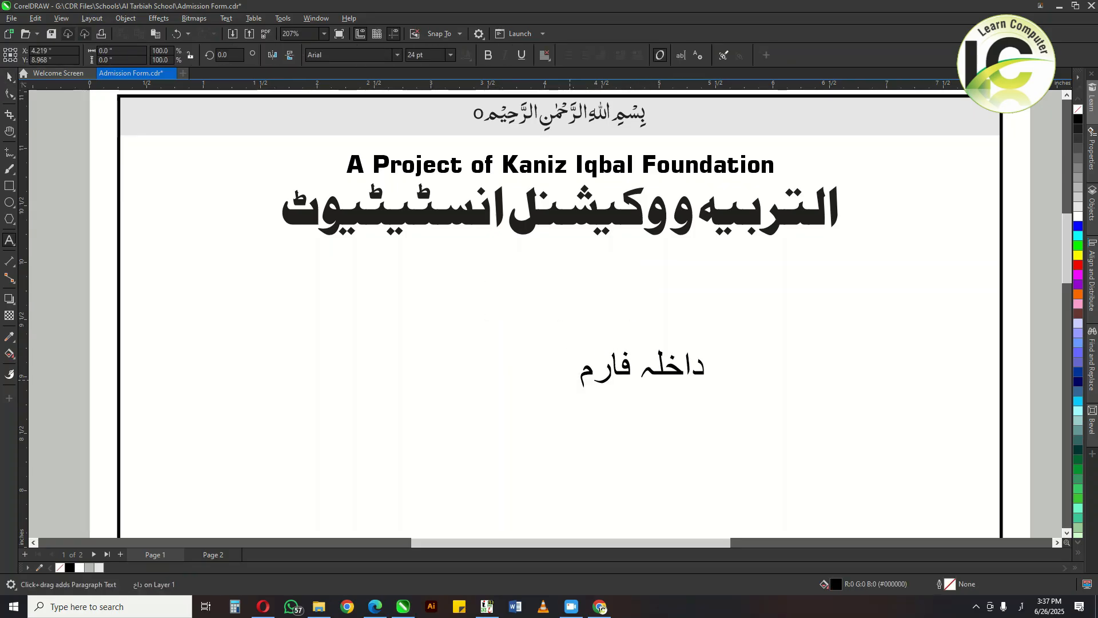
pyautogui.hotkey('ctrl', 'space')
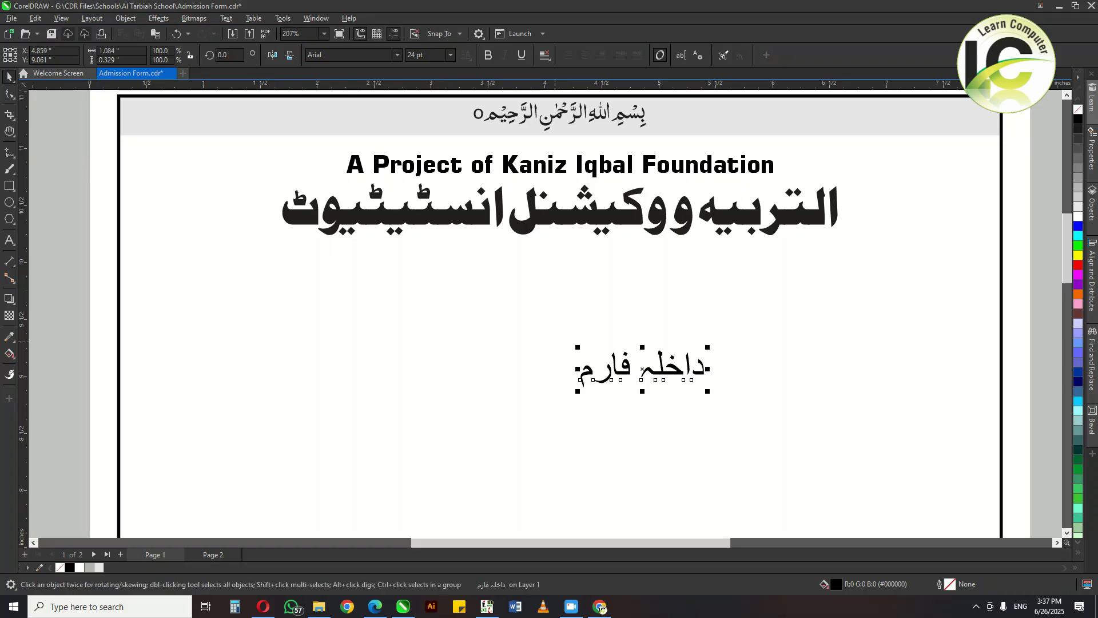
# Set the font of the new form label text to Bombay Black Unicode.
pyautogui.click(397, 55)
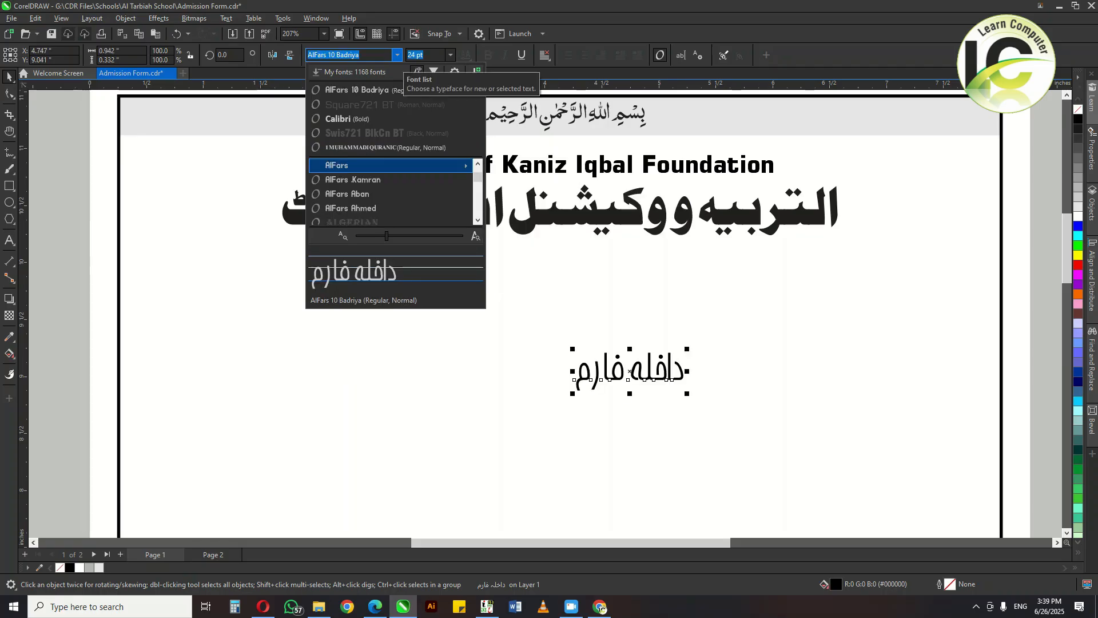
pyautogui.write('bom')
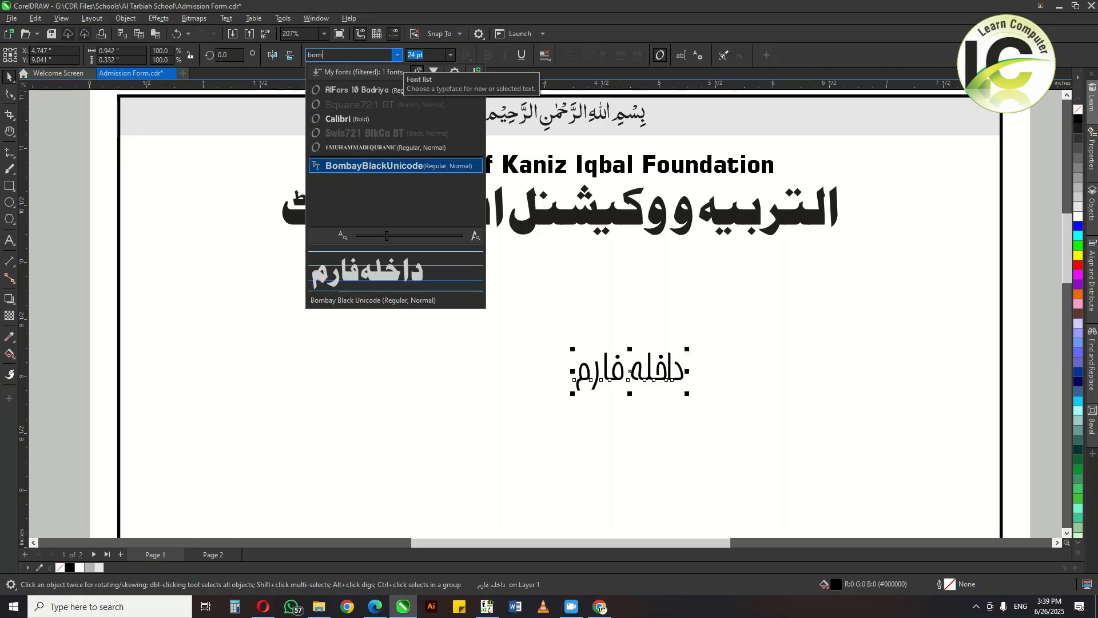
pyautogui.press('Return')
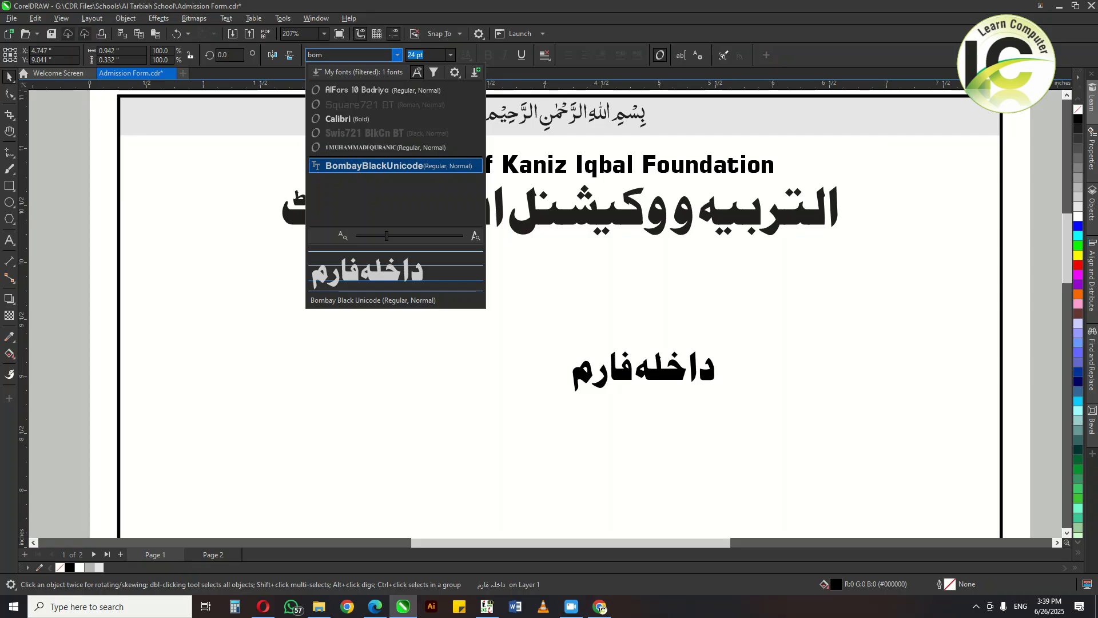
# Move the form label text up beneath the Urdu institute title and centre it horizontally on the title.
pyautogui.moveTo(644, 372); pyautogui.dragTo(583, 297)
pyautogui.keyDown('shift'); pyautogui.click(583, 219); pyautogui.keyUp('shift')
pyautogui.press('c')
pyautogui.click(580, 296)
pyautogui.click(580, 254)
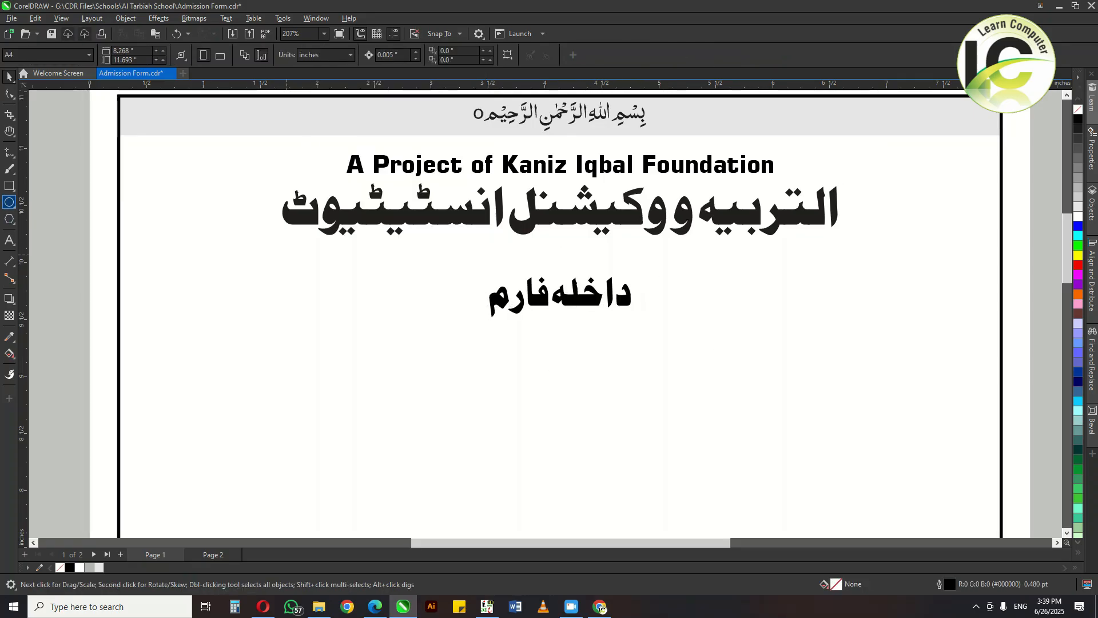
# Draw a rectangle about 1.66 by 0.47 inches around the form label text and centre it on the text.
pyautogui.click(9, 186)
pyautogui.moveTo(476, 264)
pyautogui.mouseDown()
pyautogui.moveTo(740, 312)
pyautogui.moveTo(665, 318)
pyautogui.mouseUp()
pyautogui.press('space')
pyautogui.keyDown('shift'); pyautogui.click(623, 298); pyautogui.keyUp('shift')
pyautogui.press('c')
pyautogui.press('e')
pyautogui.click(655, 309)
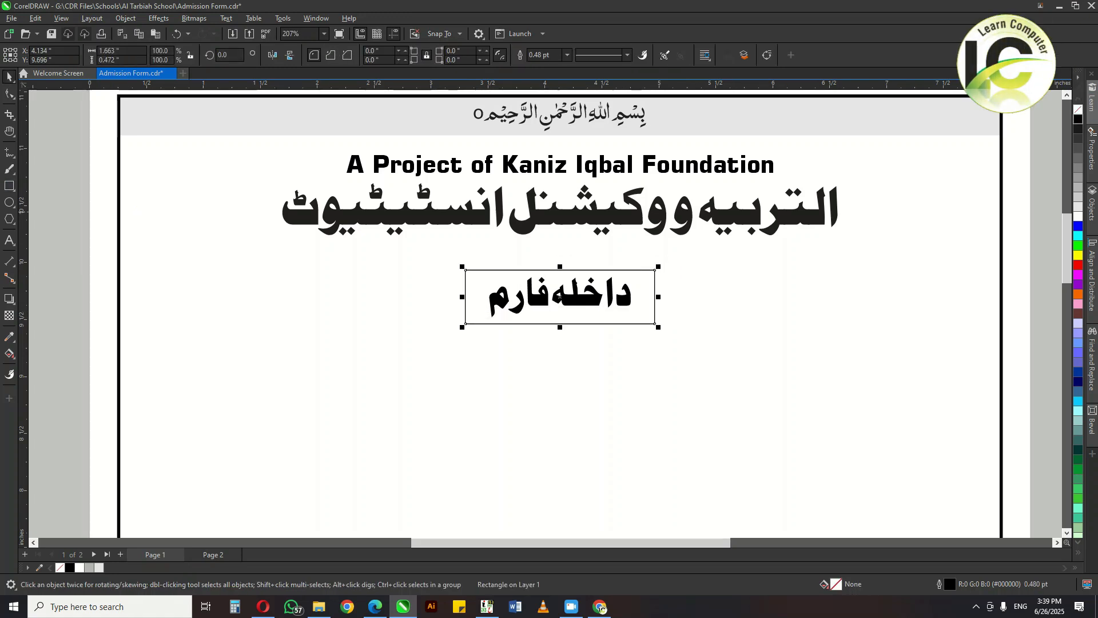
# Fill the label rectangle with black and colour the form label text white.
pyautogui.click(1079, 119)
pyautogui.click(701, 263)
pyautogui.scroll(1, 582, 281)
pyautogui.click(593, 283)
pyautogui.press('F10')
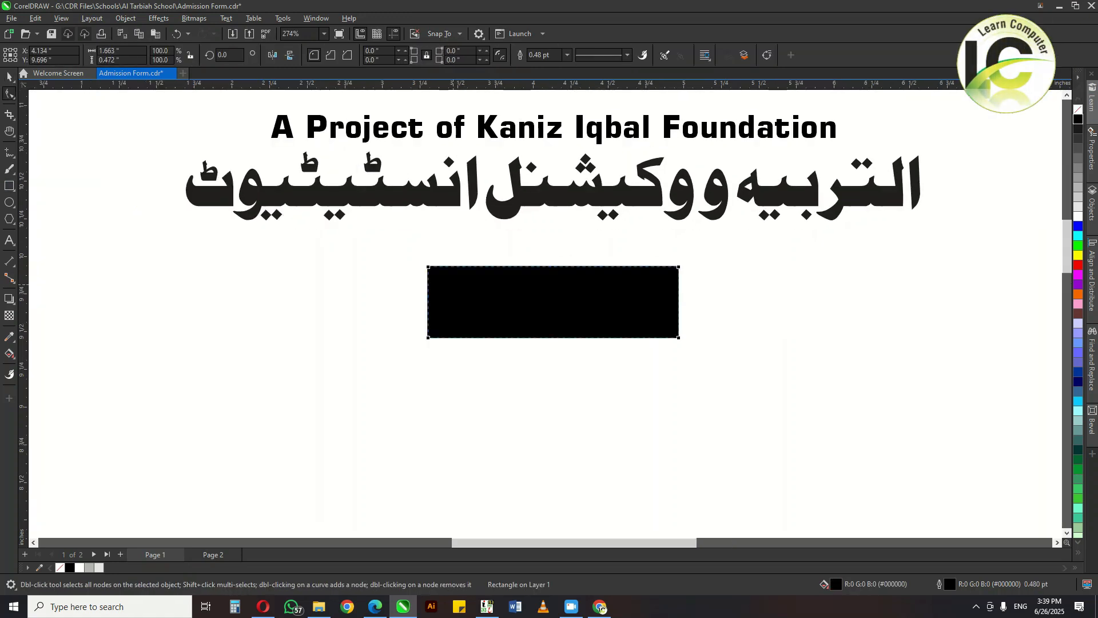
pyautogui.press('space')
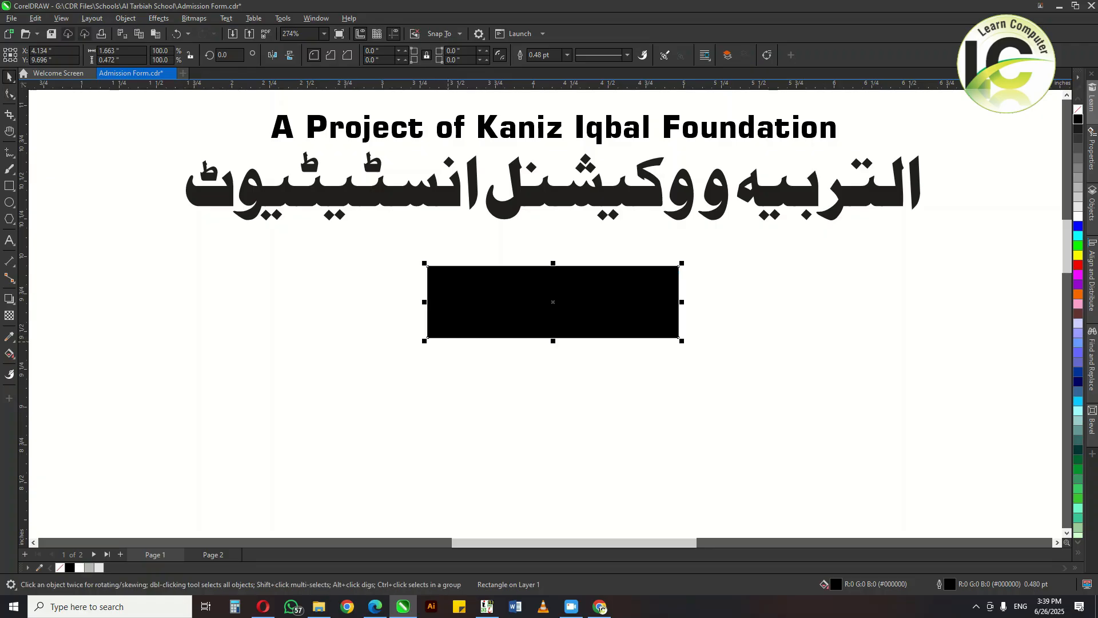
pyautogui.moveTo(336, 389); pyautogui.dragTo(672, 252)
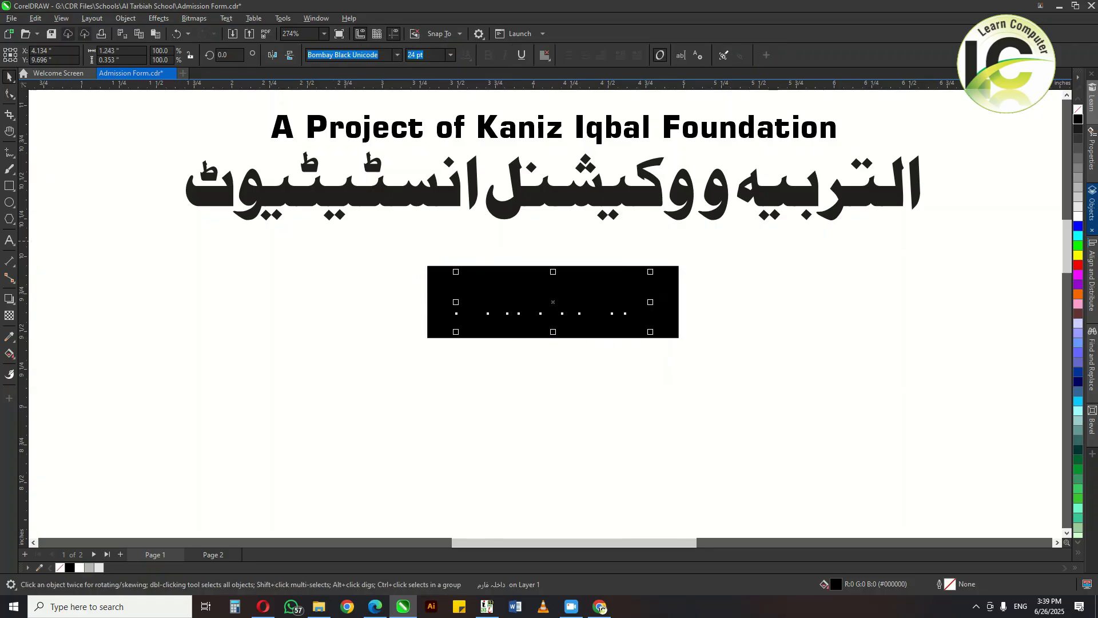
pyautogui.click(1078, 216)
# Convert the black rectangle to curves and move its lower-left corner inward about 0.137 inches for a slanted end.
pyautogui.press('F10')
pyautogui.click(562, 311)
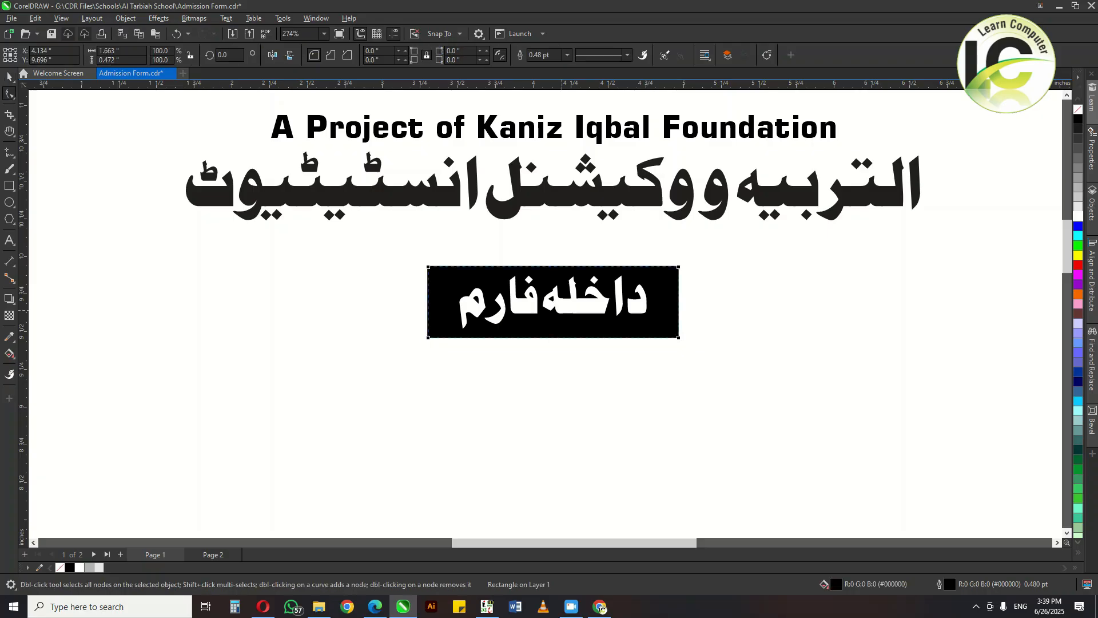
pyautogui.hotkey('ctrl', 'q')
pyautogui.moveTo(429, 338); pyautogui.dragTo(448, 337)
pyautogui.press('space')
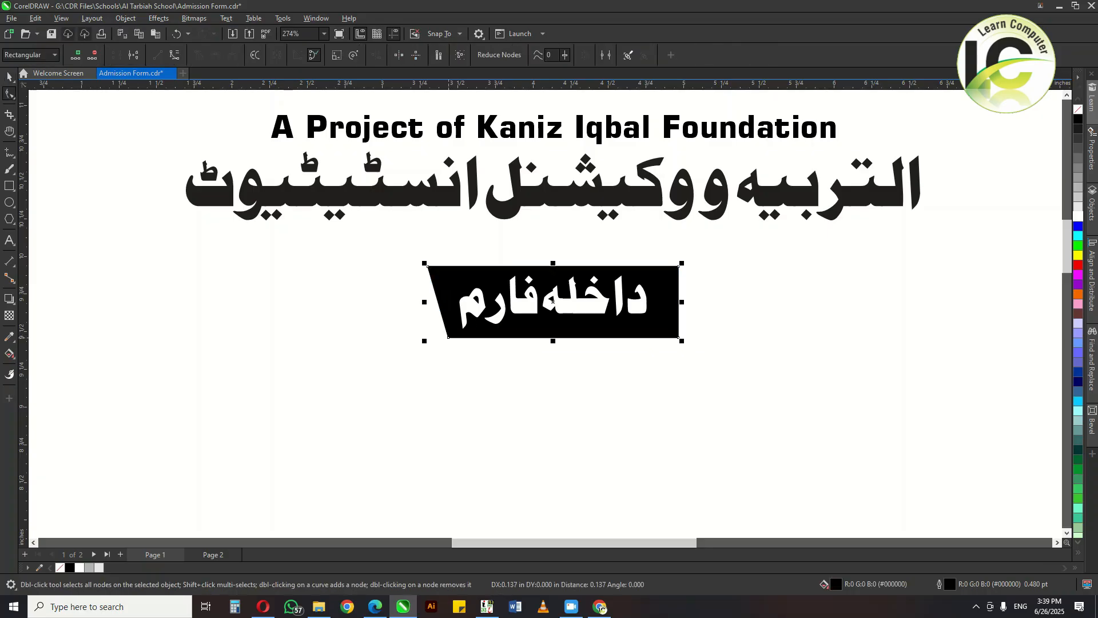
# Mirror a copy of the slanted shape, combine both into a trapezoid about 1.81 inches wide, and centre it under the title.
pyautogui.moveTo(425, 302); pyautogui.dragTo(702, 298)
pyautogui.moveTo(930, 302); pyautogui.dragTo(702, 302)
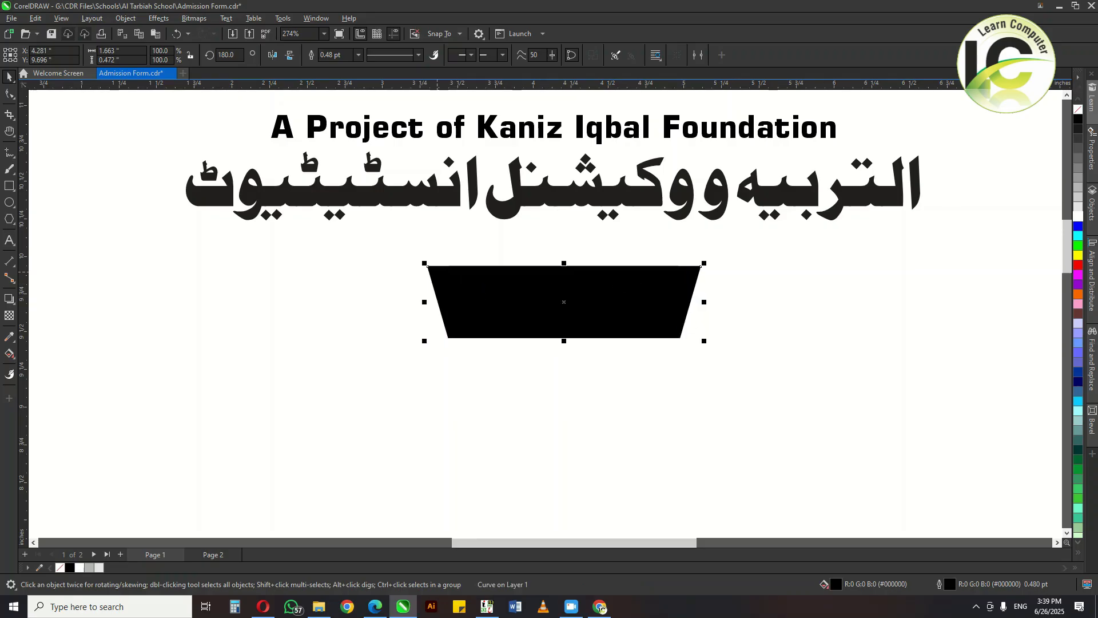
pyautogui.keyDown('shift'); pyautogui.click(437, 272); pyautogui.keyUp('shift')
pyautogui.hotkey('shift', 'pagedown')
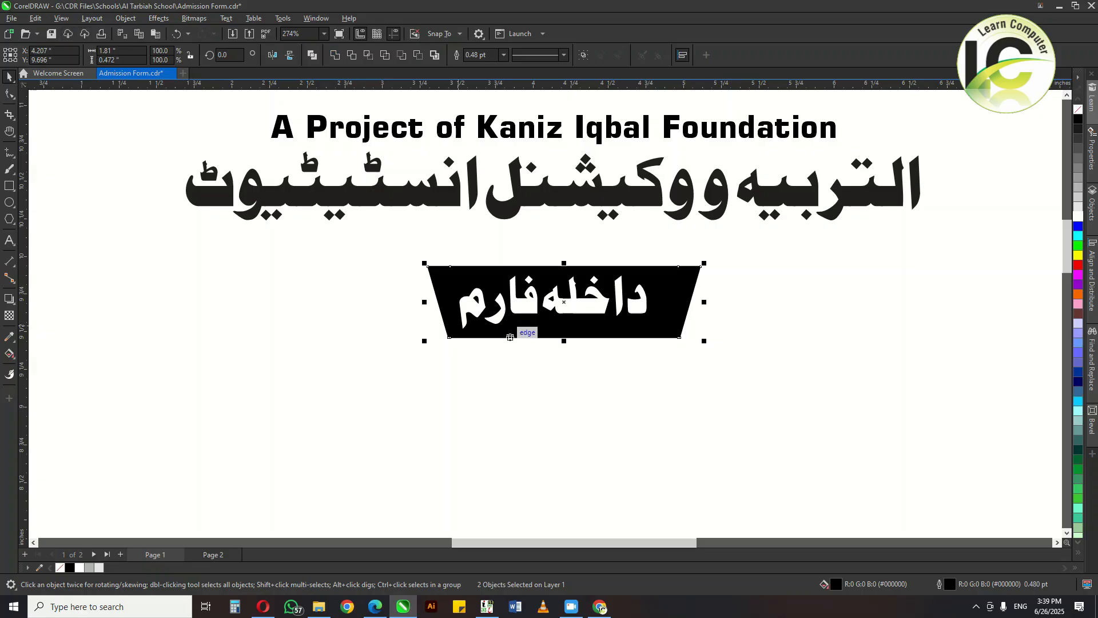
pyautogui.hotkey('ctrl', 'l')
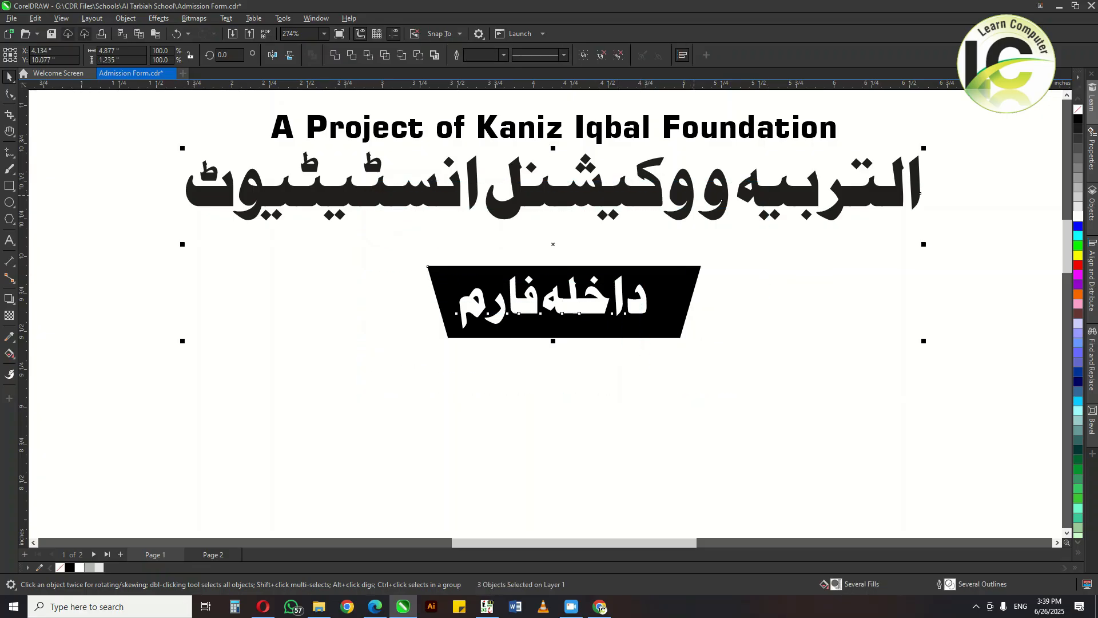
pyautogui.moveTo(564, 302); pyautogui.dragTo(553, 301)
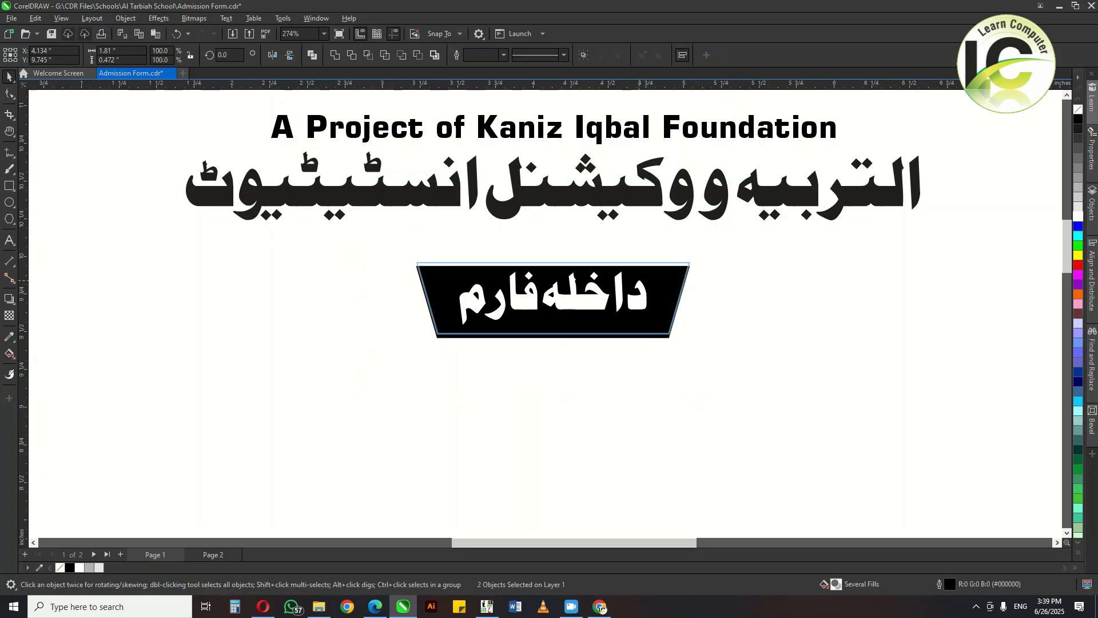
# Try to make a shorter version of the black trapezoid about 0.34 inches tall.
pyautogui.click(553, 302)
pyautogui.scroll(1, 669, 343)
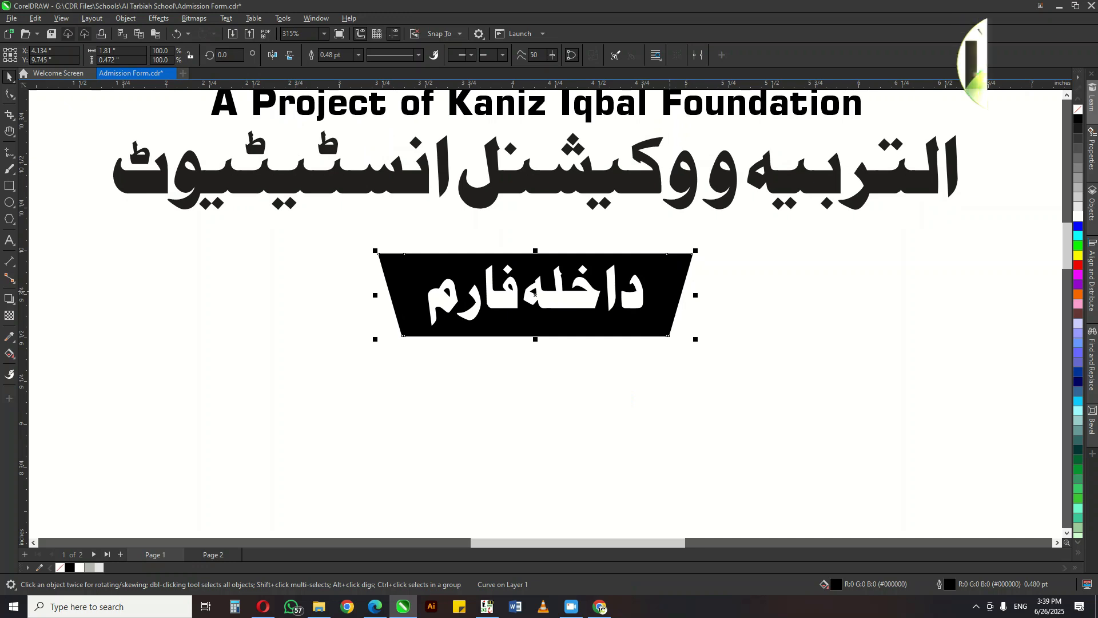
pyautogui.moveTo(536, 251); pyautogui.dragTo(535, 259)
pyautogui.rightClick(535, 260)
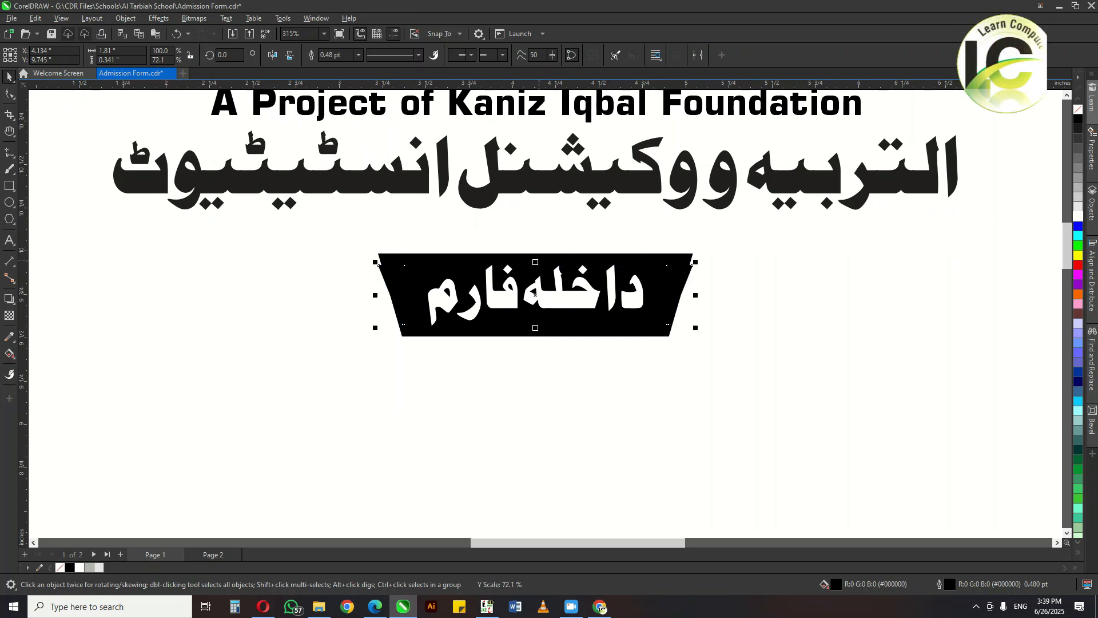
pyautogui.hotkey('ctrl', 'z')
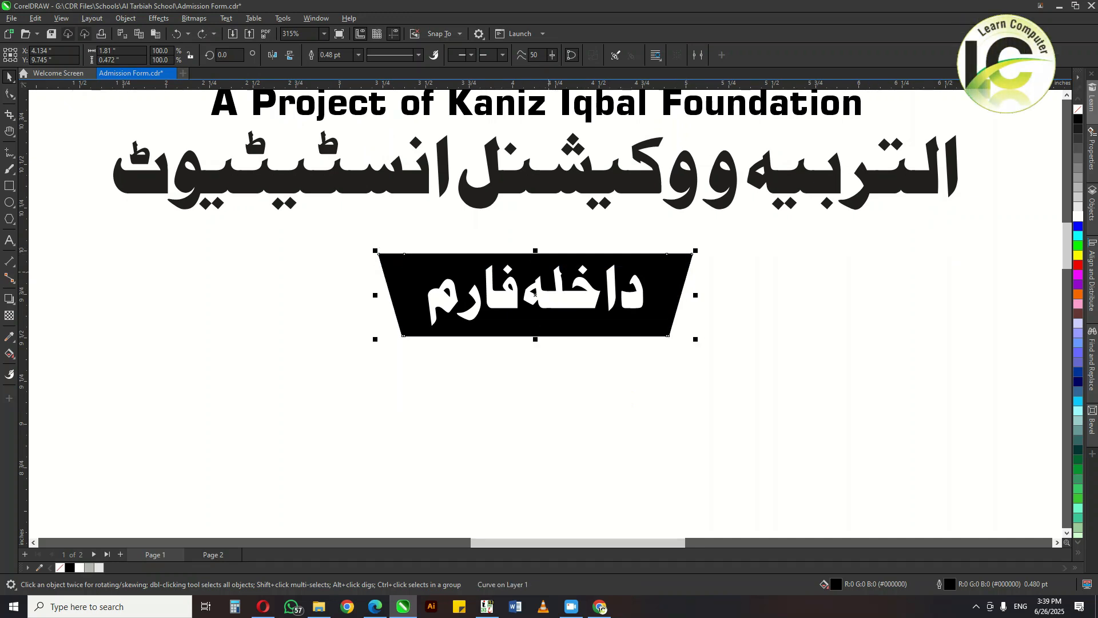
# Place a copy of the trapezoid slightly to the left of the original and reduce its height to about 0.275 inches.
pyautogui.moveTo(534, 294); pyautogui.dragTo(514, 294)
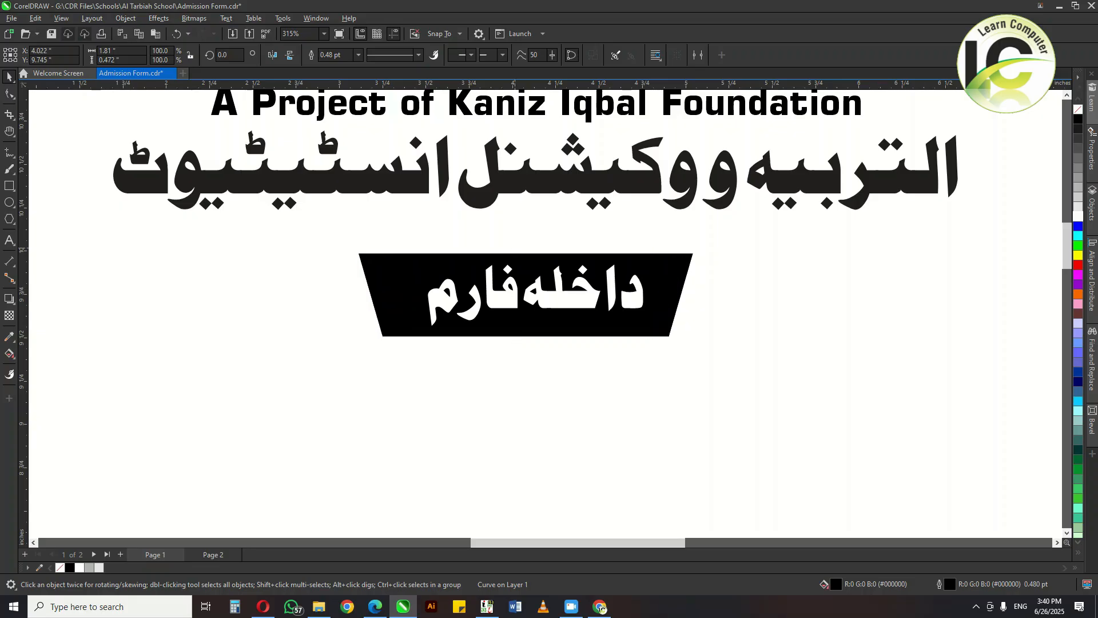
pyautogui.moveTo(515, 250); pyautogui.dragTo(516, 278)
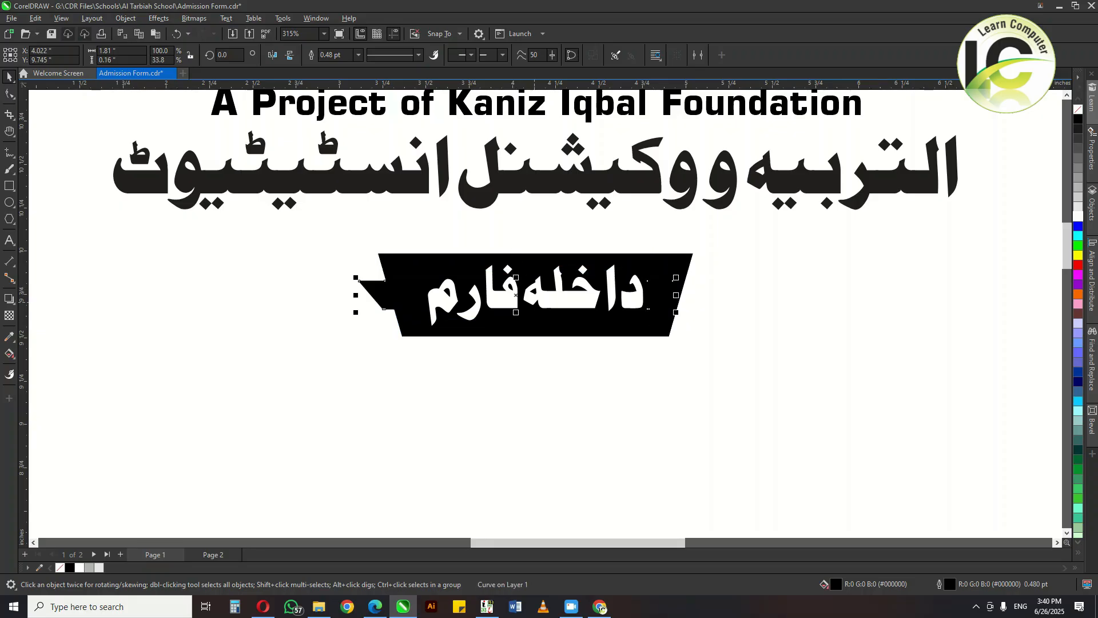
pyautogui.hotkey('ctrl', 'z')
pyautogui.scroll(2, 444, 296)
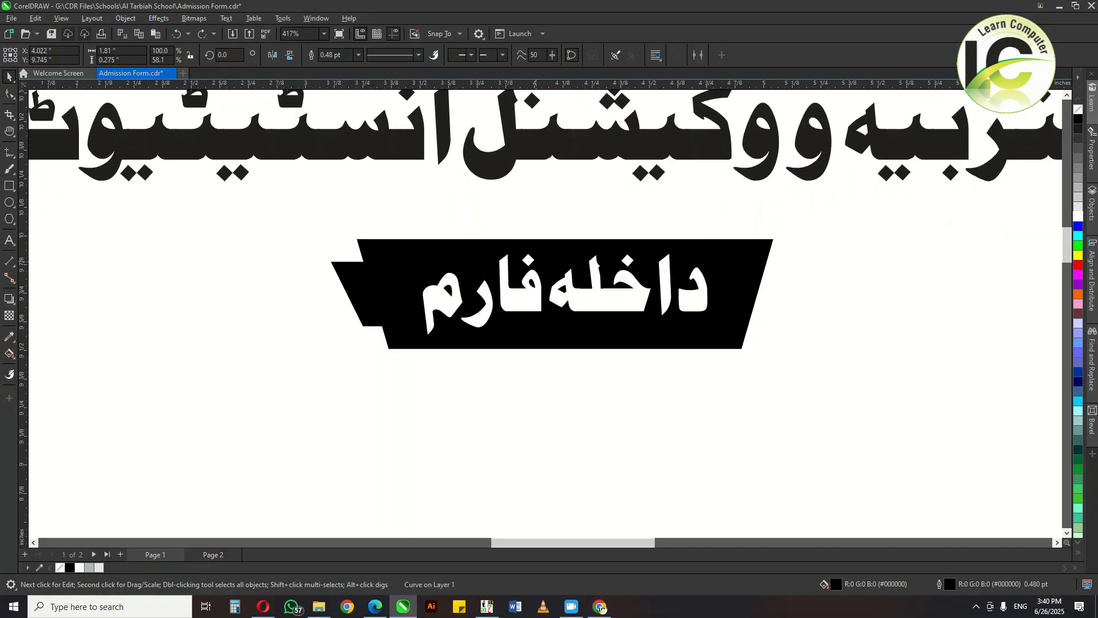
pyautogui.moveTo(540, 263); pyautogui.dragTo(549, 263)
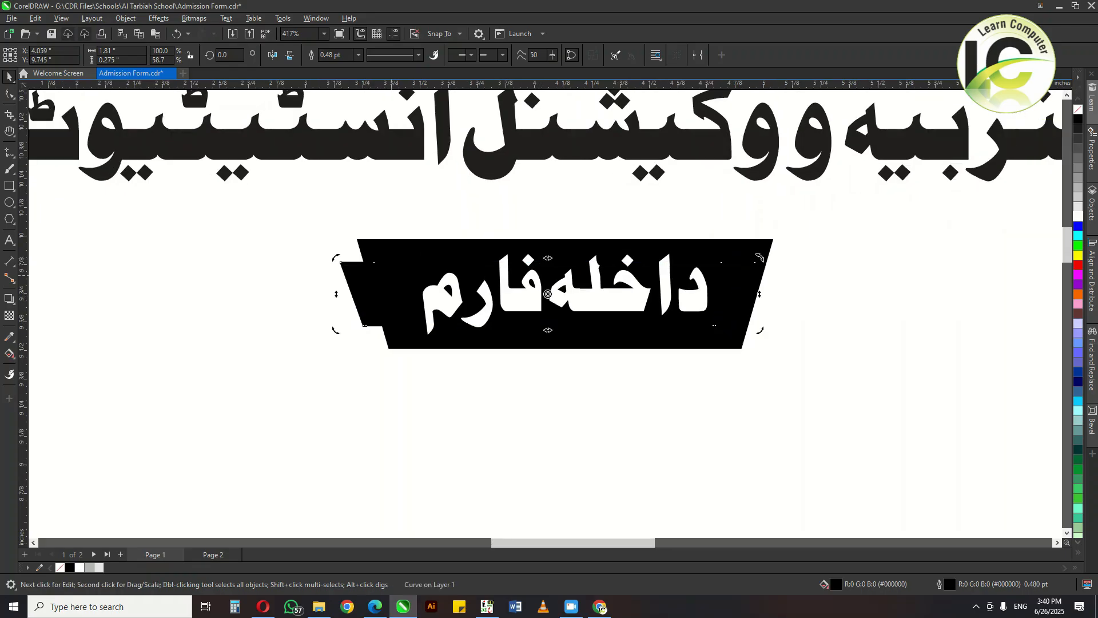
pyautogui.click(393, 288)
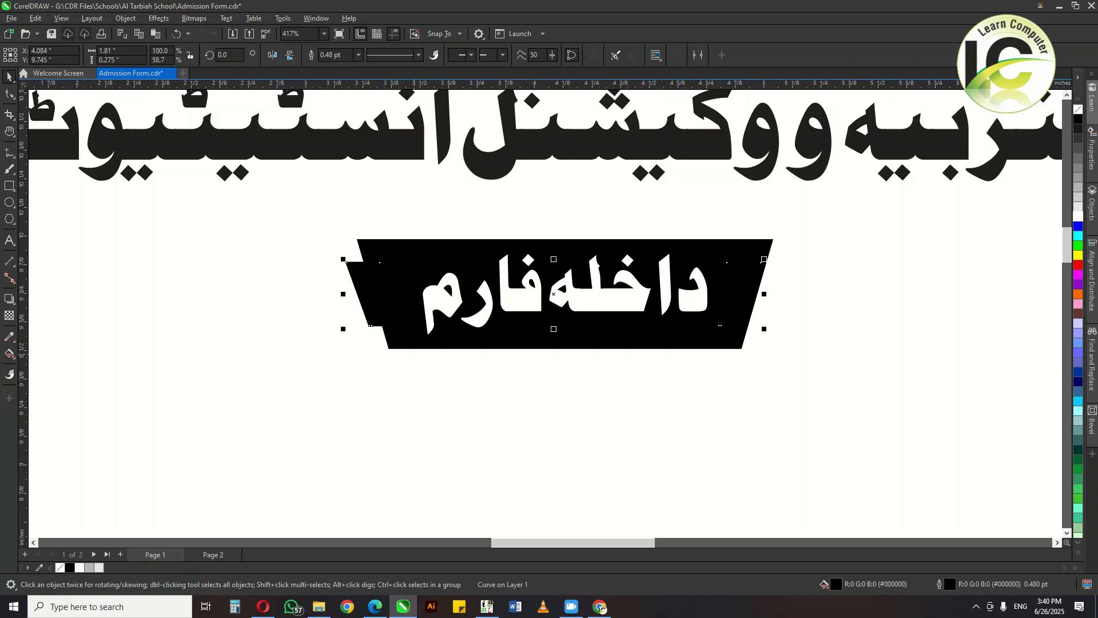
pyautogui.click(391, 281)
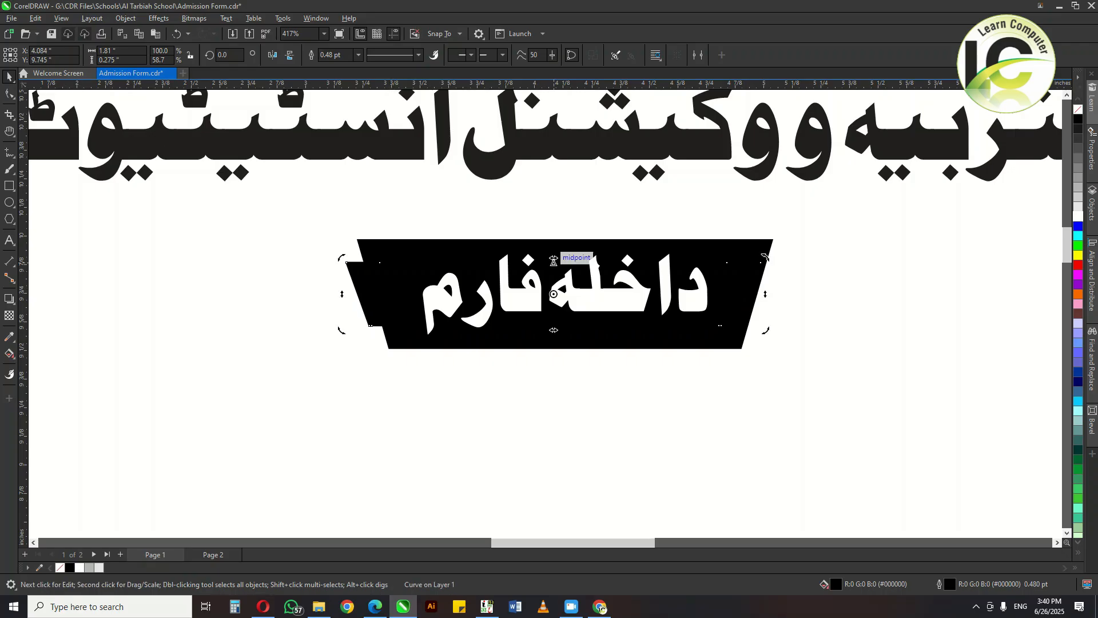
pyautogui.moveTo(553, 260); pyautogui.dragTo(557, 263)
# Fill the smaller trapezoid with dark grey #333333, remove its outline, and increase its height to about 0.32 inches.
pyautogui.scroll(2, 400, 294)
pyautogui.click(392, 306)
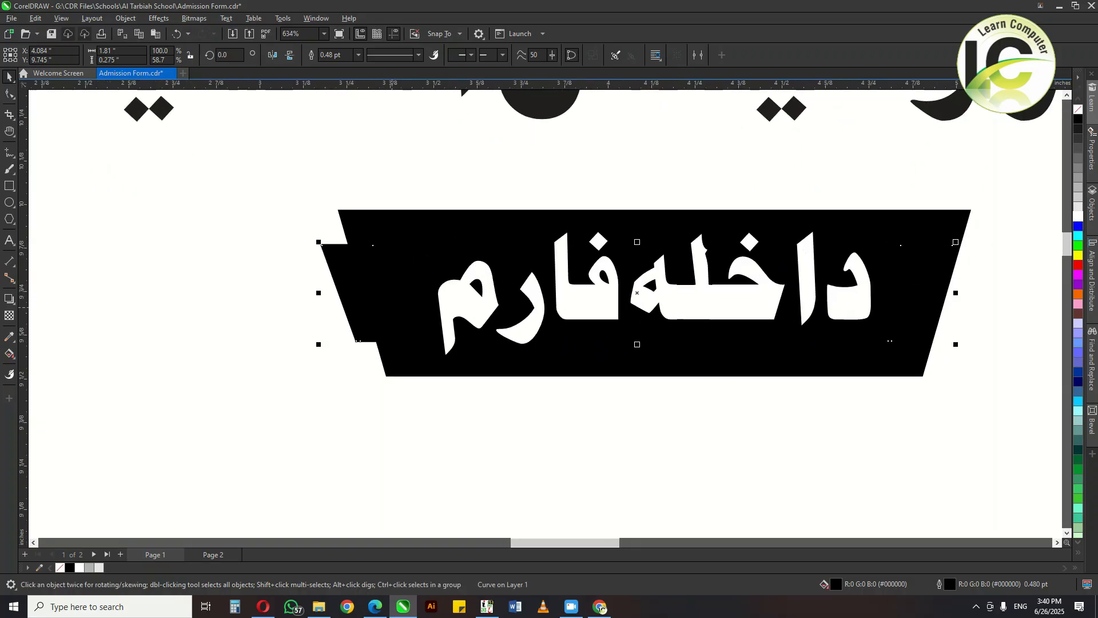
pyautogui.click(1078, 139)
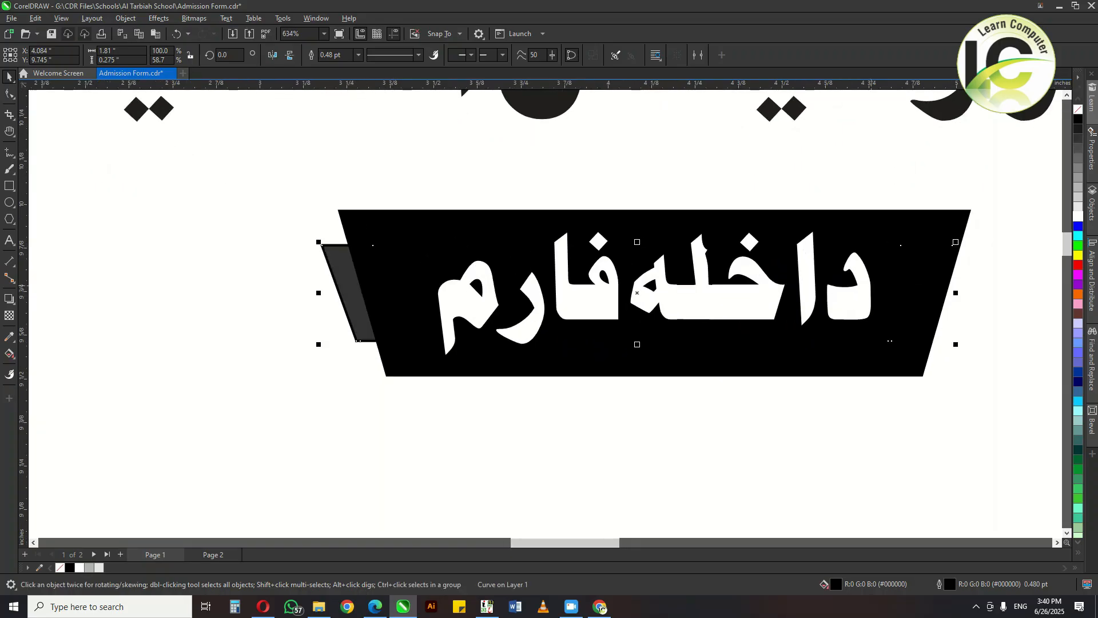
pyautogui.rightClick(1078, 109)
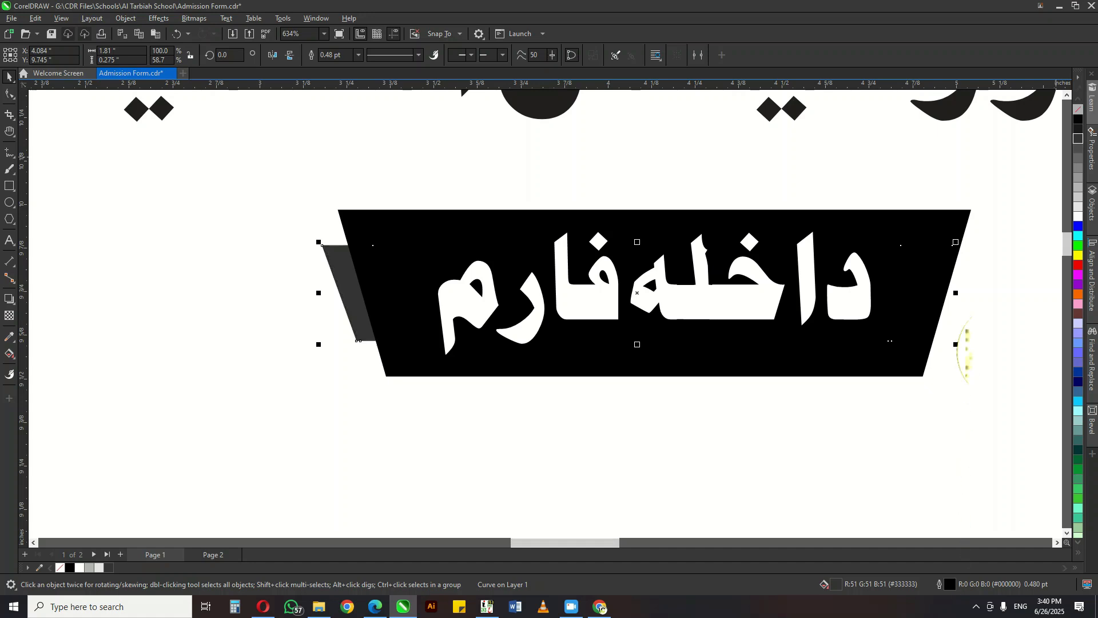
pyautogui.moveTo(637, 345); pyautogui.dragTo(638, 353)
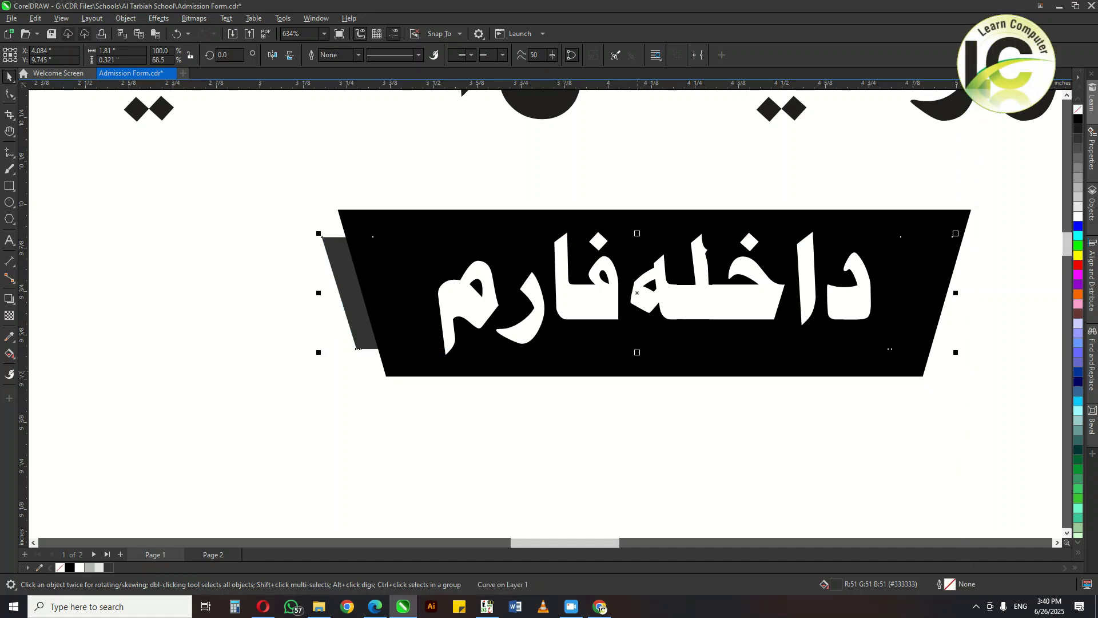
# Trim the dark grey shape with the black trapezoid so only the tab protruding at the left end remains.
pyautogui.press('F10')
pyautogui.moveTo(312, 410); pyautogui.dragTo(363, 291)
pyautogui.scroll(-1, 530, 362)
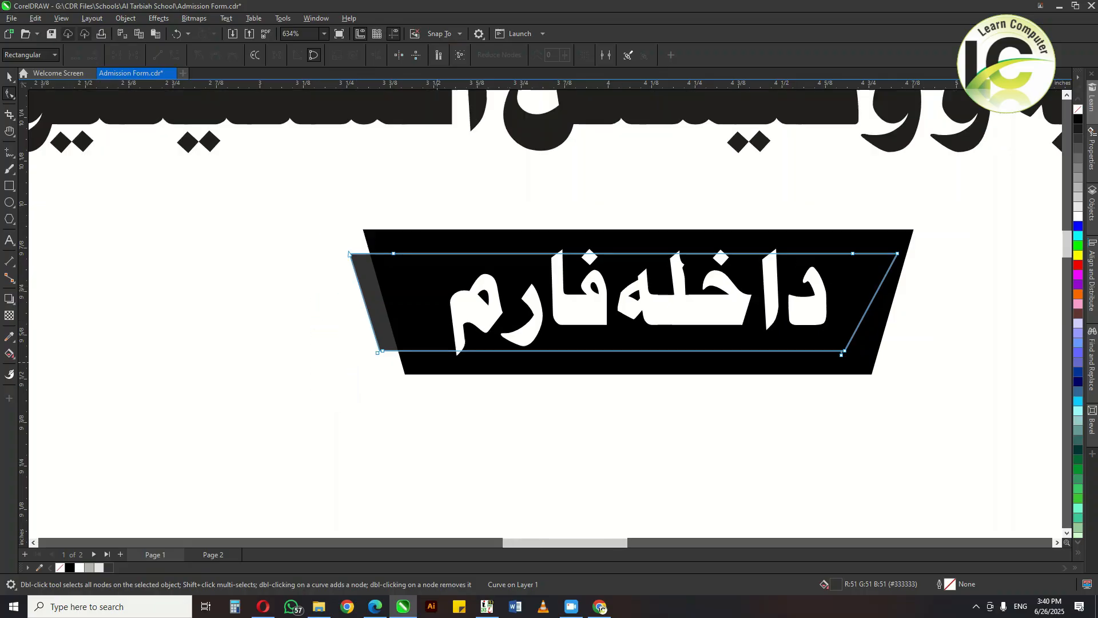
pyautogui.press('space')
pyautogui.click(638, 301)
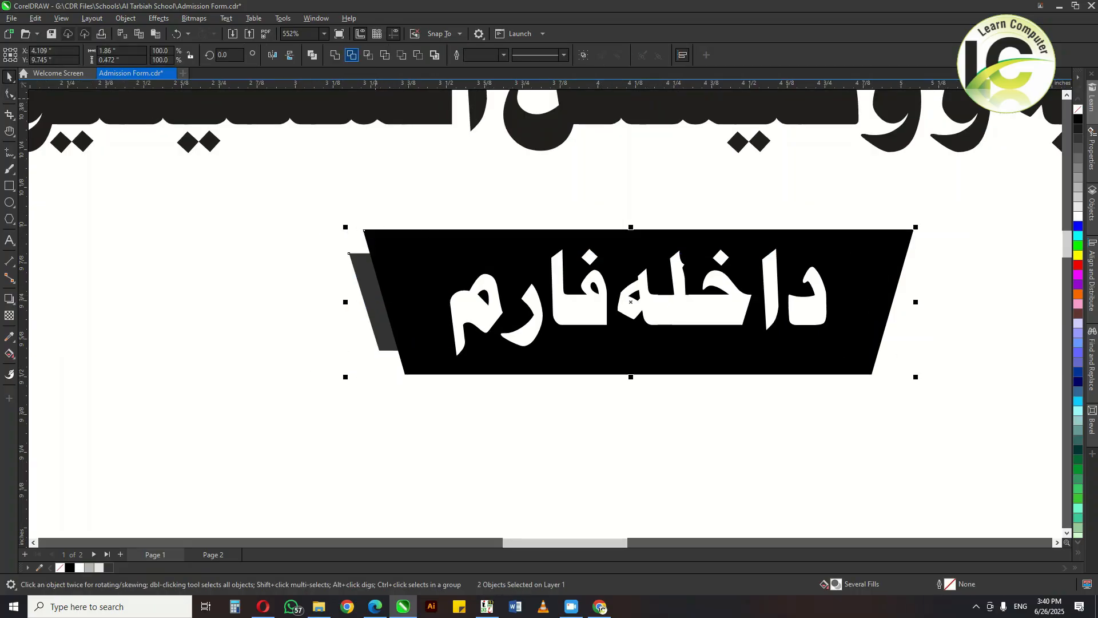
# Duplicate the grey tab to the label's right end, mirror it horizontally, and fit it against the trapezoid's slanted edge.
pyautogui.moveTo(375, 303); pyautogui.dragTo(936, 303)
pyautogui.rightClick(935, 303)
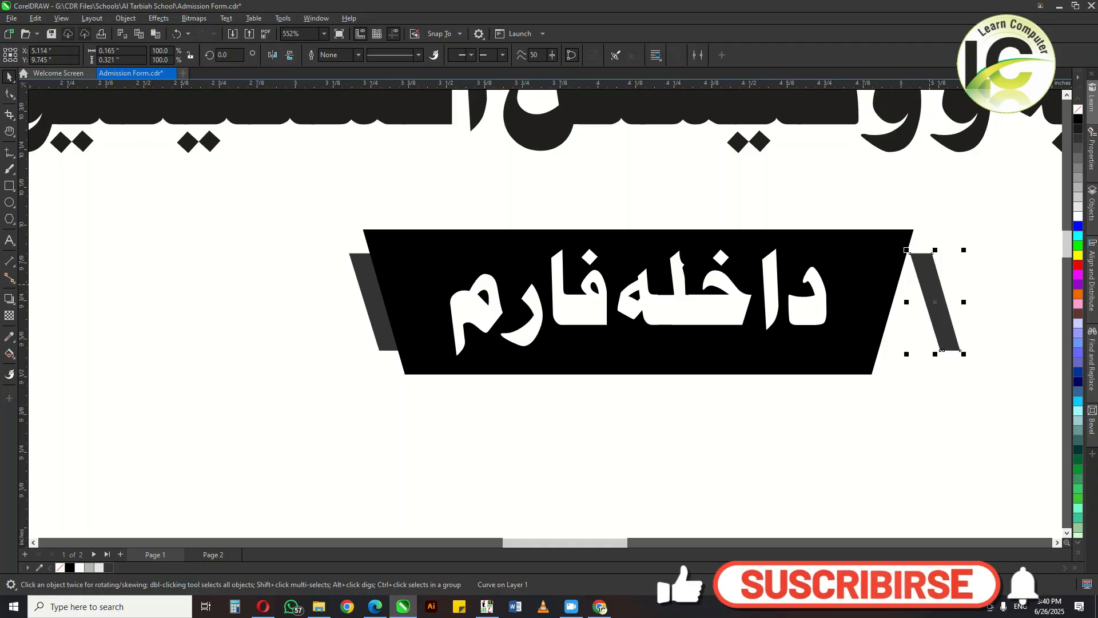
pyautogui.click(273, 55)
pyautogui.scroll(1, 821, 297)
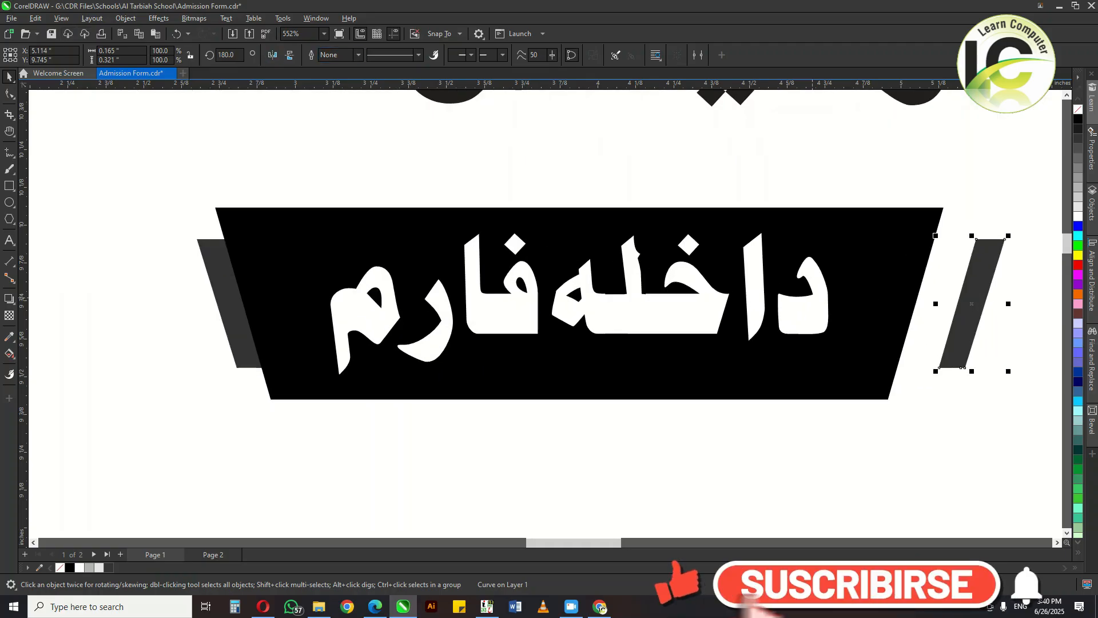
pyautogui.moveTo(976, 239); pyautogui.dragTo(936, 239)
pyautogui.press('Escape')
pyautogui.scroll(-2, 937, 294)
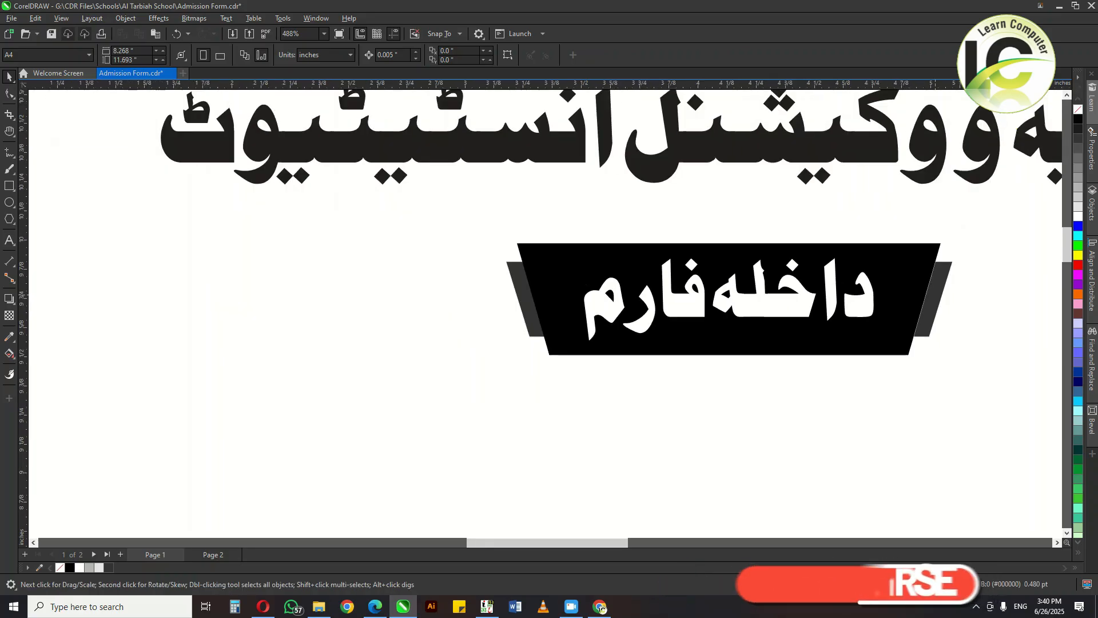
# Group the two grey tabs and move the whole black form label up, closer to the Urdu institute title.
pyautogui.click(936, 294)
pyautogui.keyDown('shift'); pyautogui.click(521, 283); pyautogui.keyUp('shift')
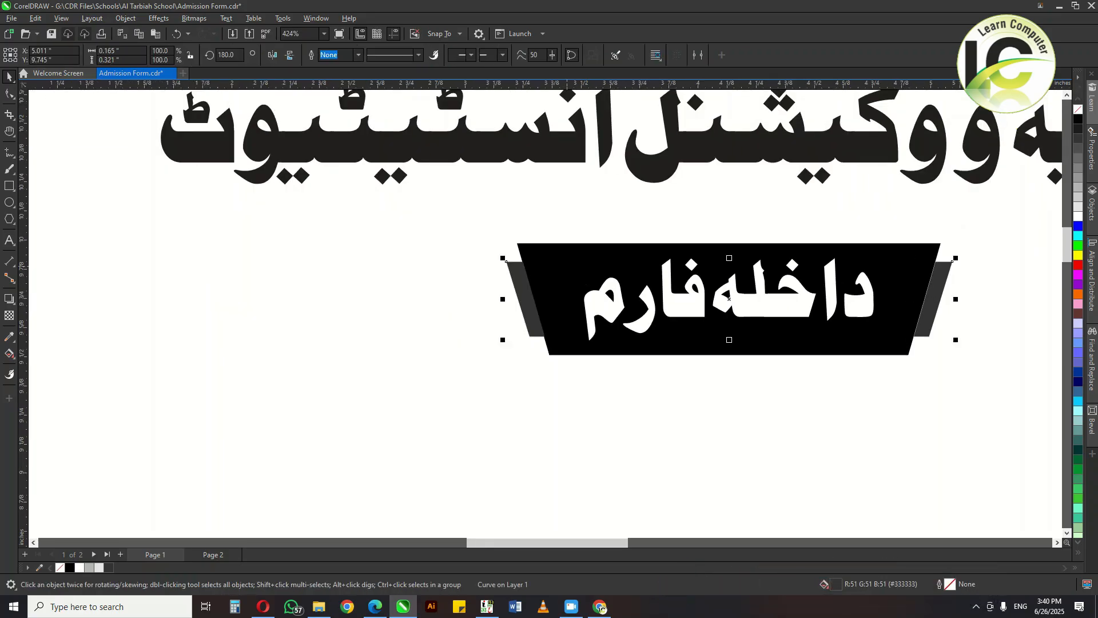
pyautogui.hotkey('ctrl', 'g')
pyautogui.press('h')
pyautogui.scroll(-1, 429, 342)
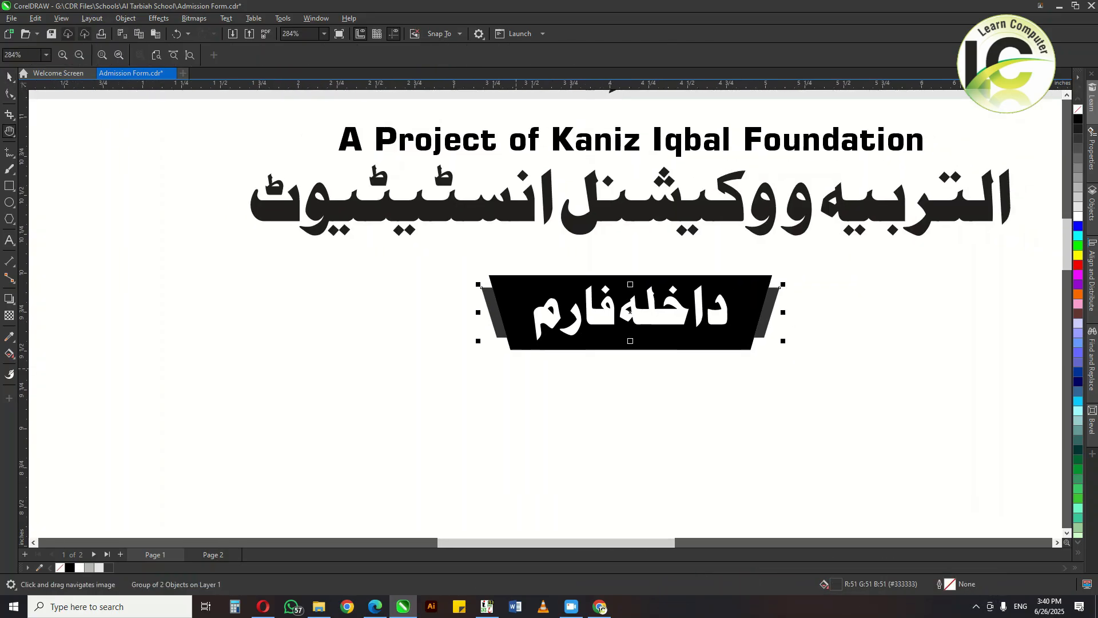
pyautogui.press('Escape')
pyautogui.scroll(-2, 500, 243)
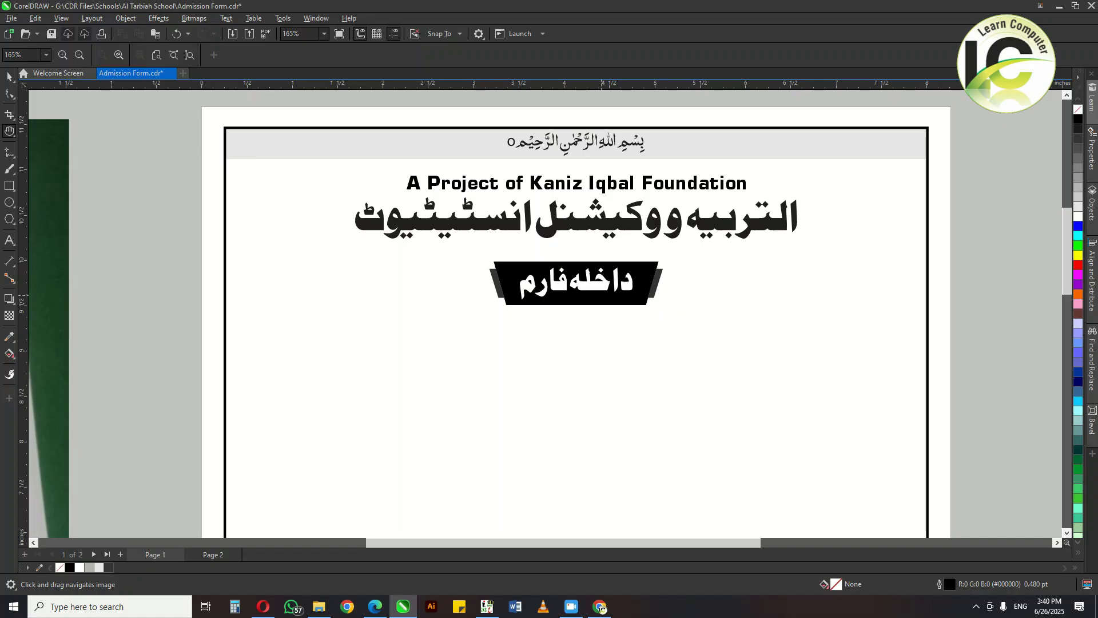
pyautogui.scroll(-2, 615, 275)
pyautogui.press('space')
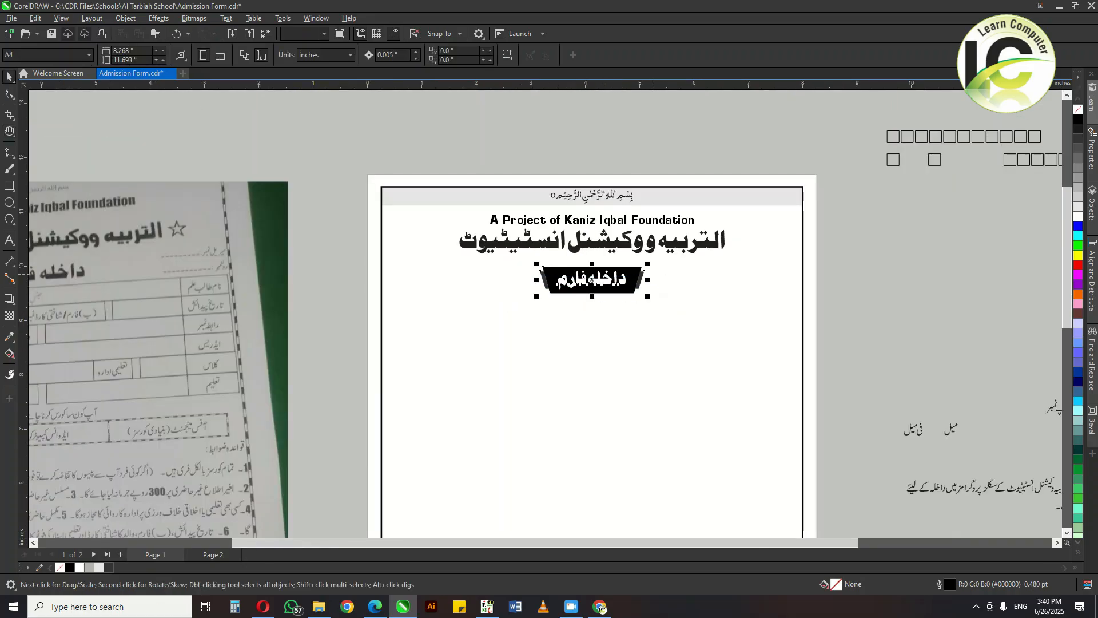
pyautogui.scroll(2, 618, 271)
pyautogui.click(651, 270)
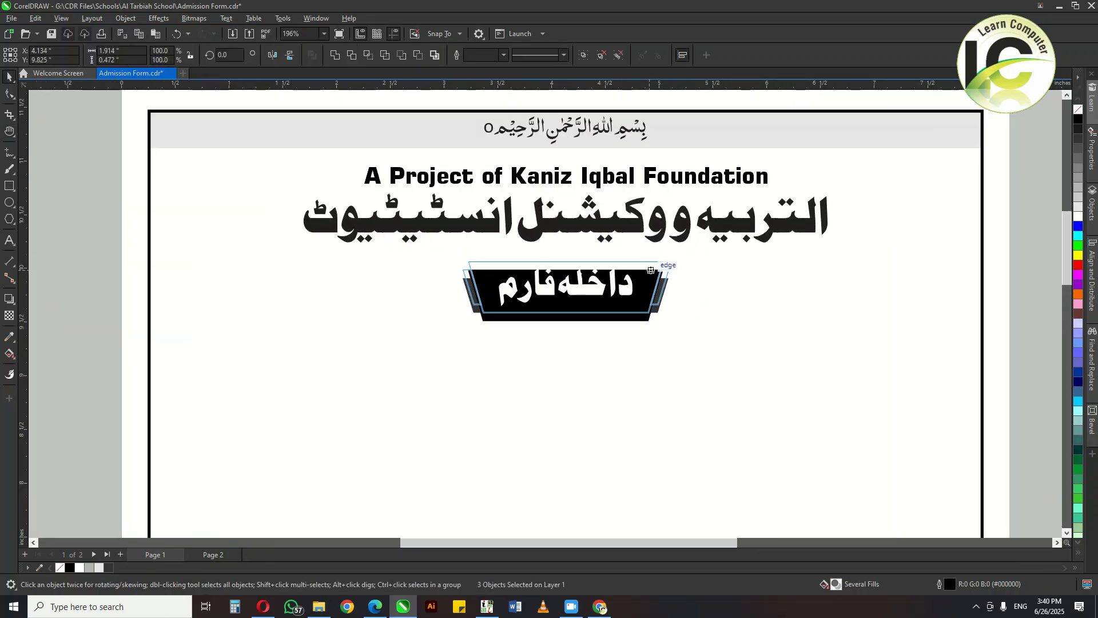
# Add two lines of artistic text below the header reading "سیریل نمبر" and "رول نمبر", following the photographed form.
pyautogui.scroll(-2, 603, 326)
pyautogui.moveTo(602, 330); pyautogui.dragTo(782, 298)
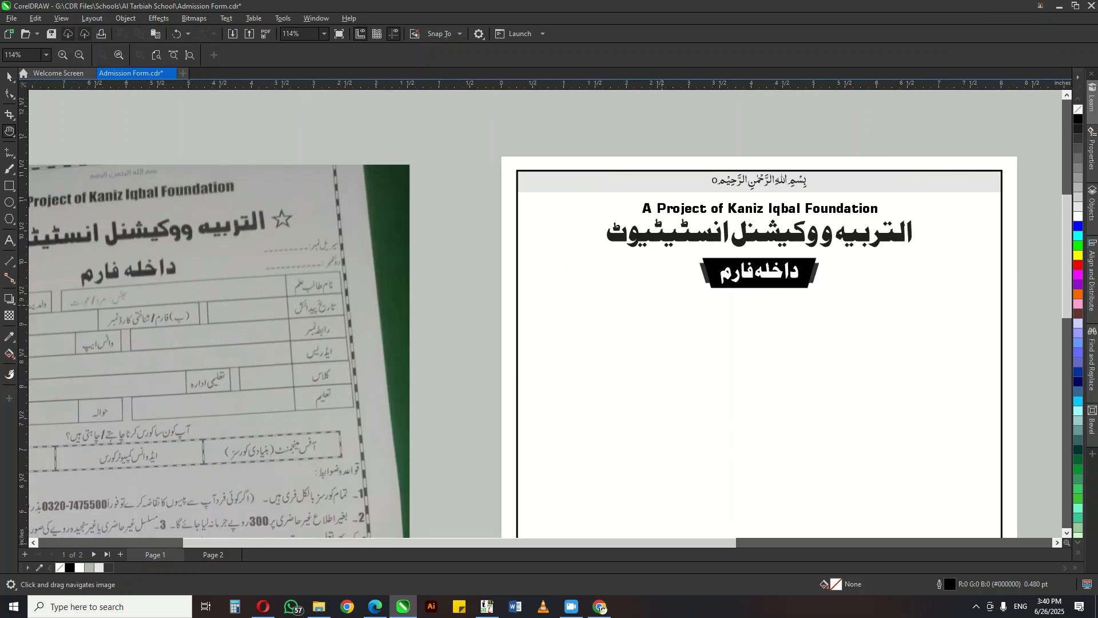
pyautogui.moveTo(322, 278); pyautogui.dragTo(531, 262)
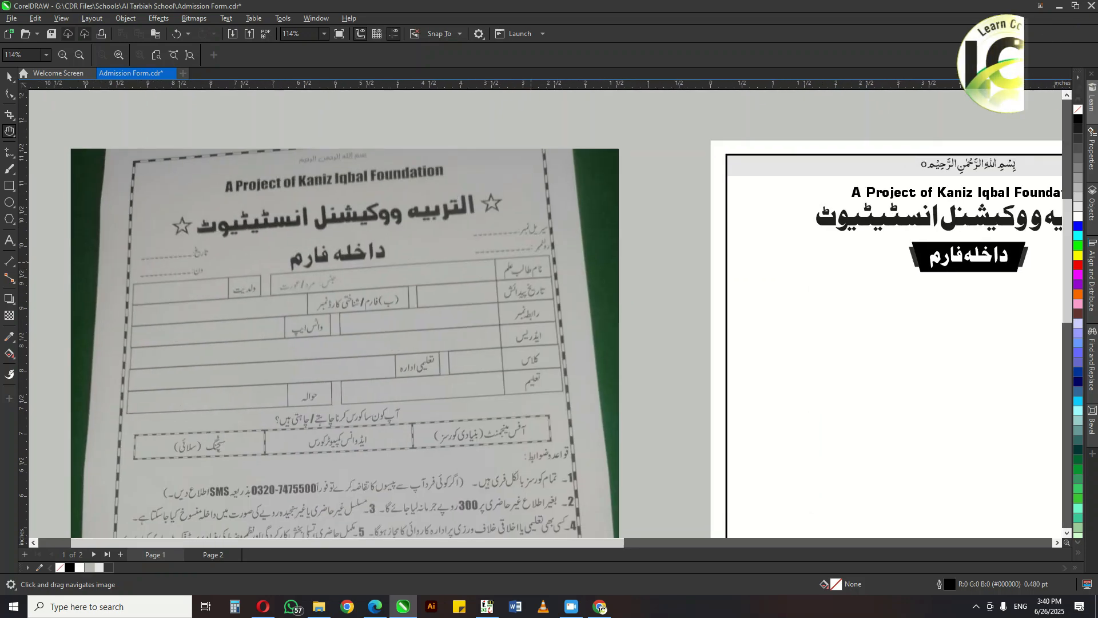
pyautogui.scroll(-2, 229, 286)
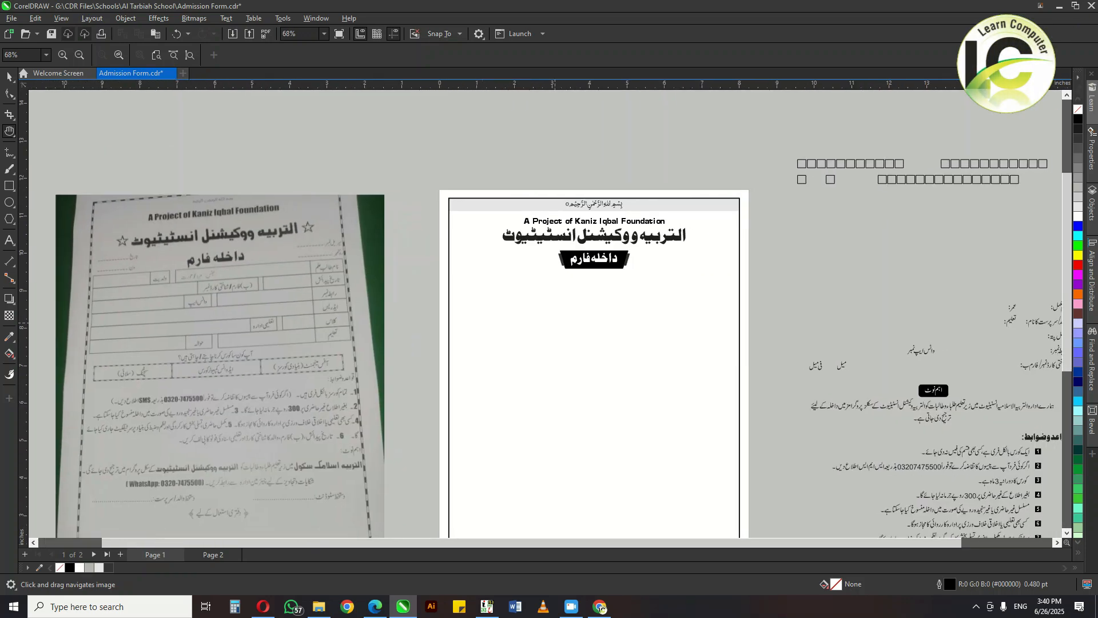
pyautogui.moveTo(555, 323); pyautogui.dragTo(435, 321)
pyautogui.moveTo(566, 313); pyautogui.dragTo(825, 321)
pyautogui.press('space')
pyautogui.scroll(1, 742, 325)
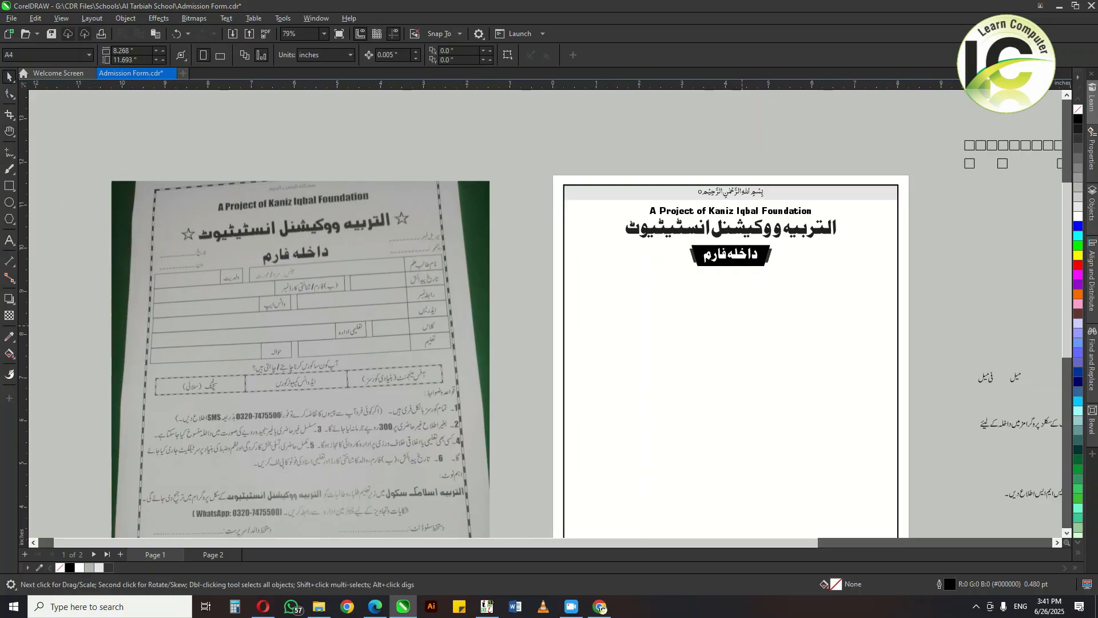
pyautogui.press('F8')
pyautogui.click(777, 352)
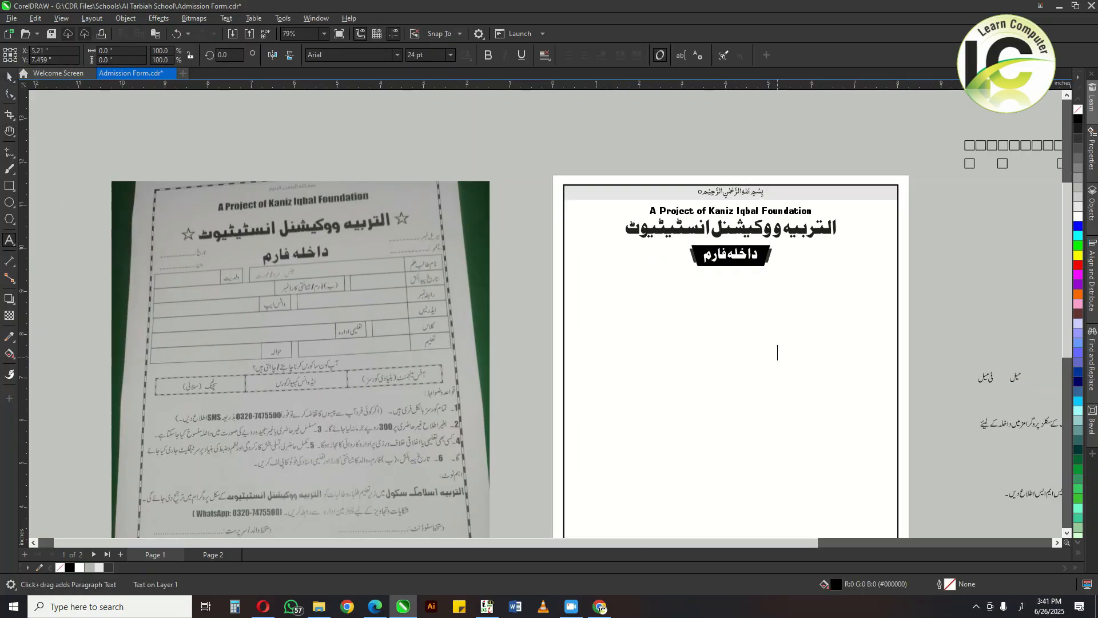
pyautogui.write('سیریل نمبر')
pyautogui.hotkey('ctrl', 'space')
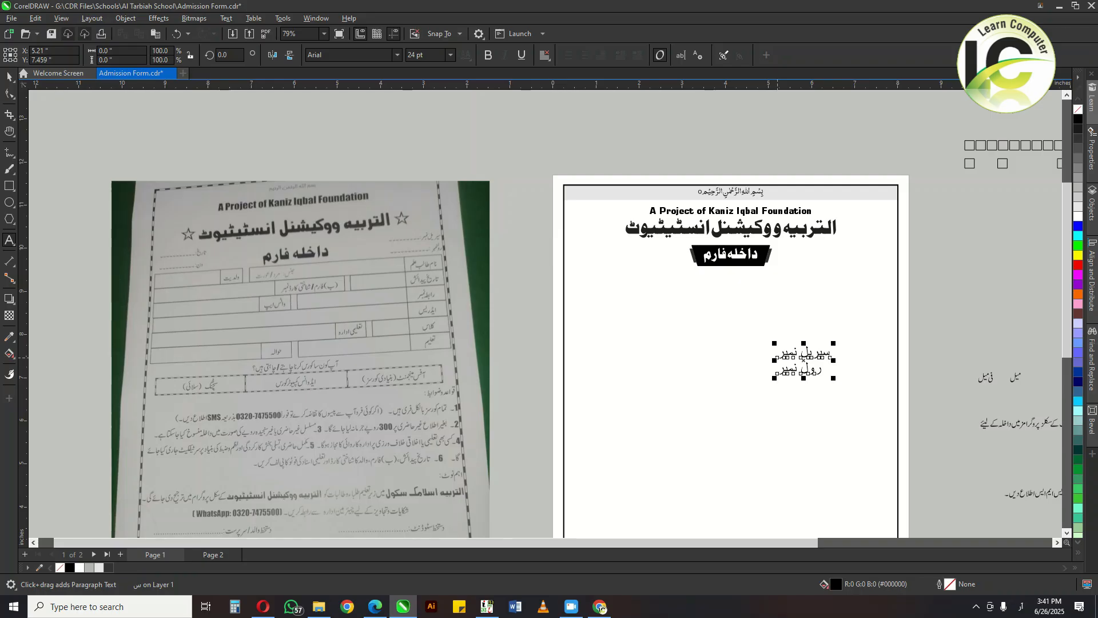
# Set the two-line text's font to Jameel Noori Nastaleeq, Regular.
pyautogui.hotkey('ctrl', 'shift', 'f')
pyautogui.write('nas')
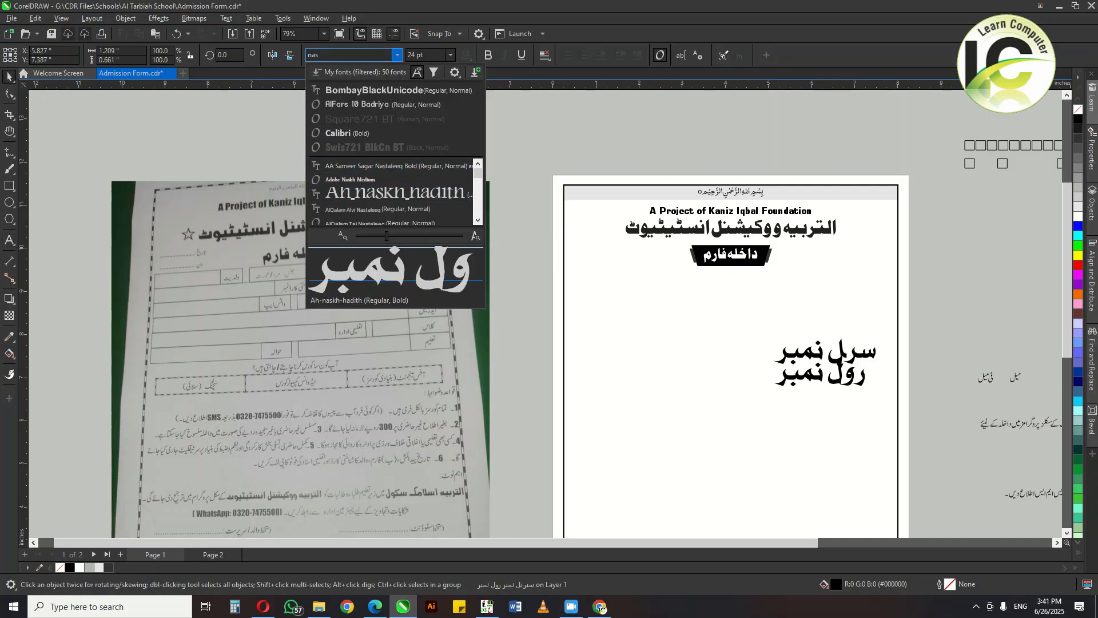
pyautogui.write('jam')
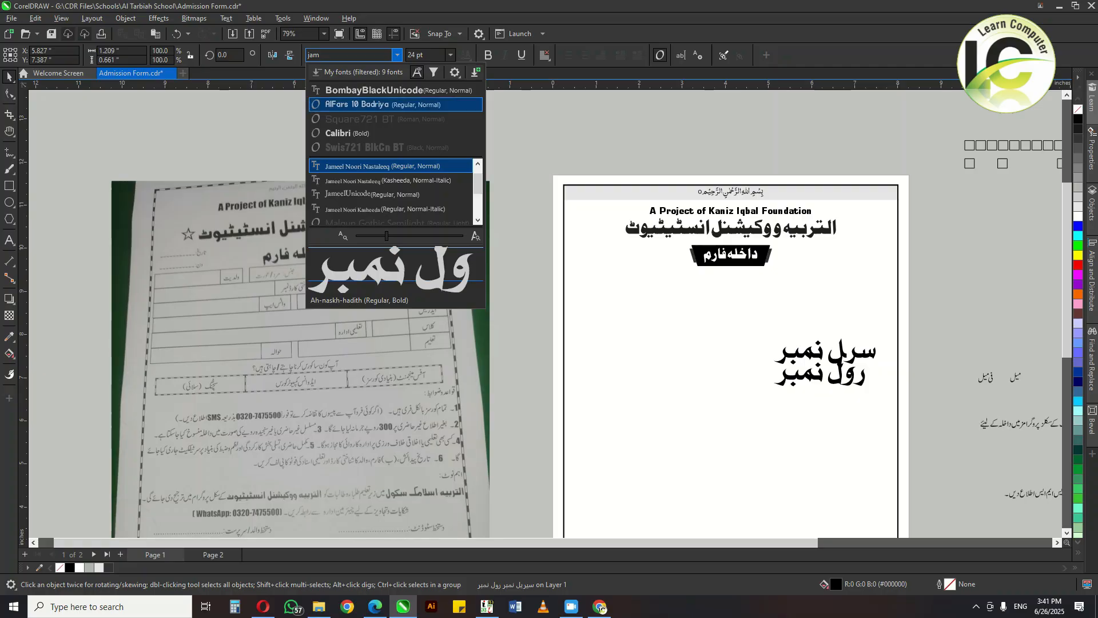
pyautogui.press('Down')
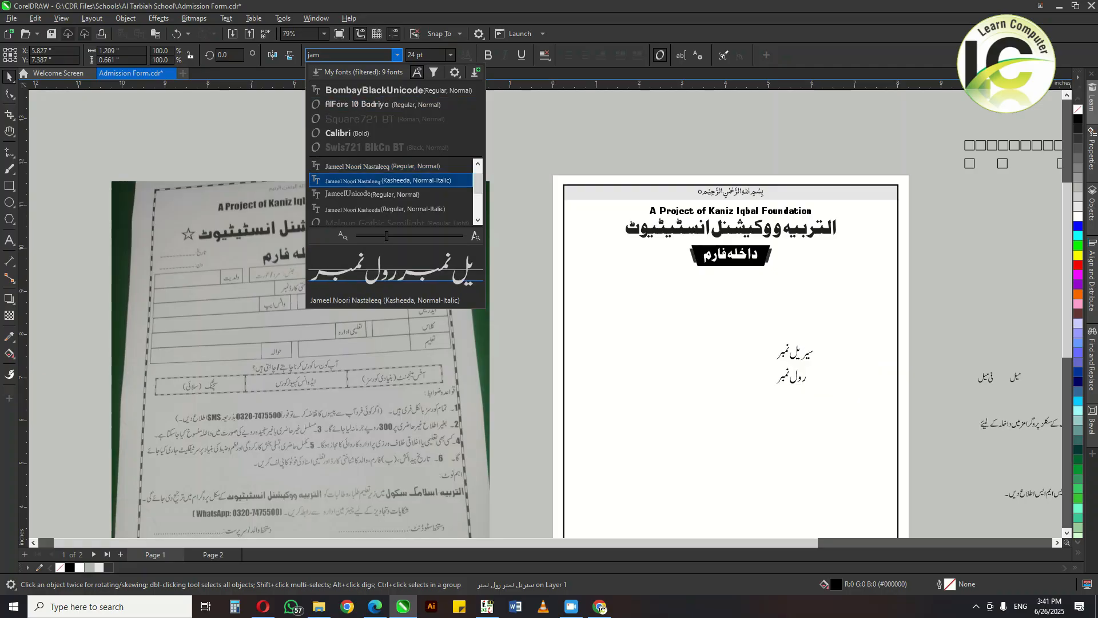
pyautogui.press('Up')
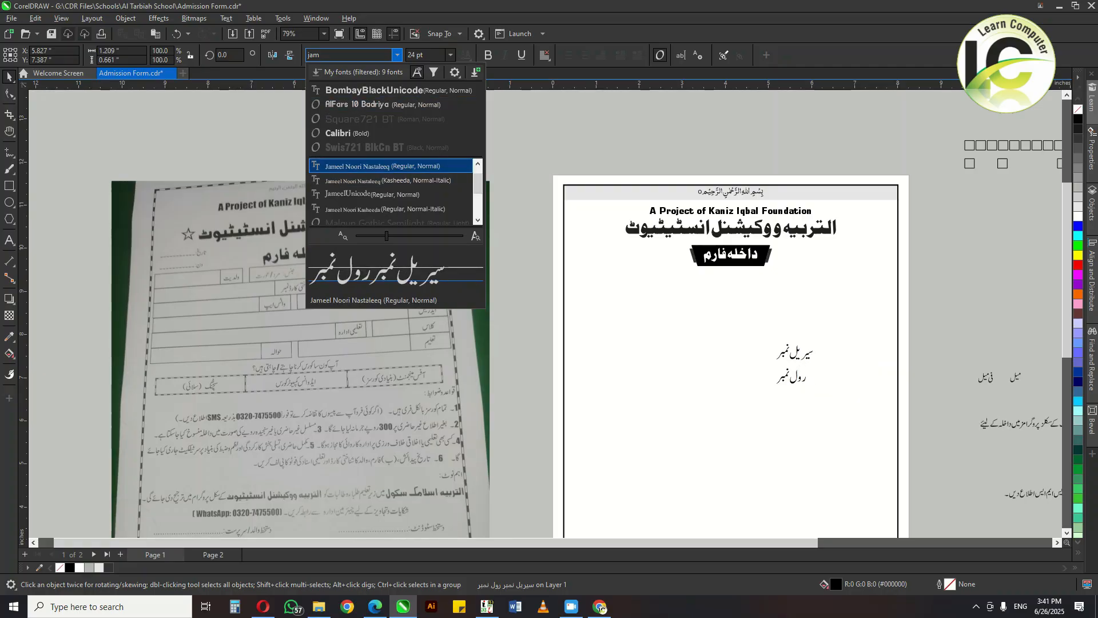
pyautogui.press('Return')
# Place the two-line text to the right of the black form label and set its size to 16 pt.
pyautogui.moveTo(794, 363); pyautogui.dragTo(866, 270)
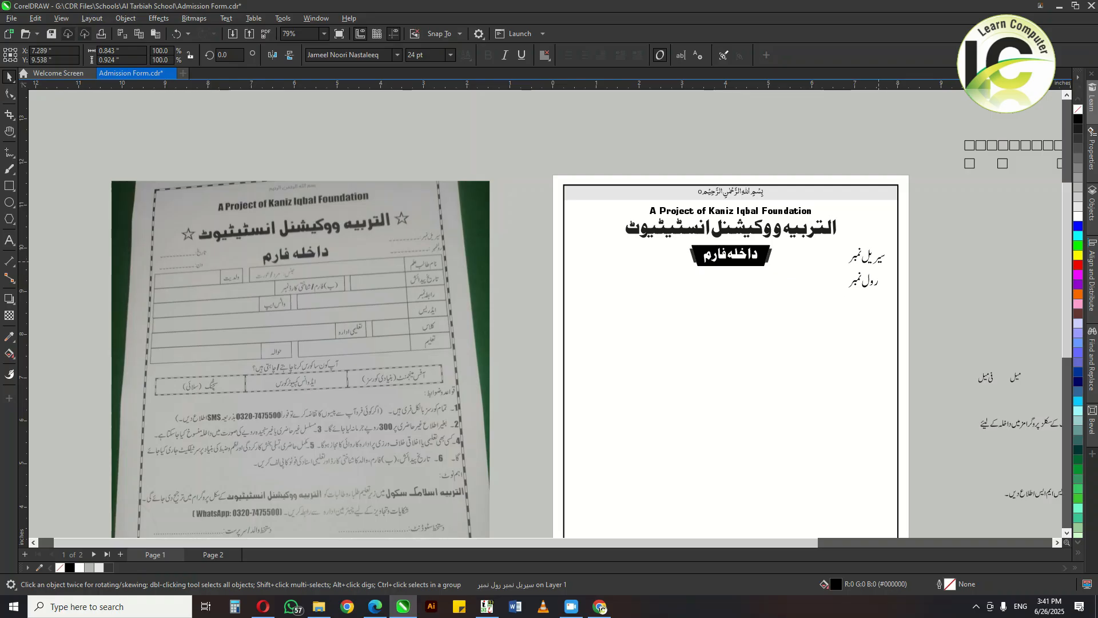
pyautogui.scroll(2, 843, 289)
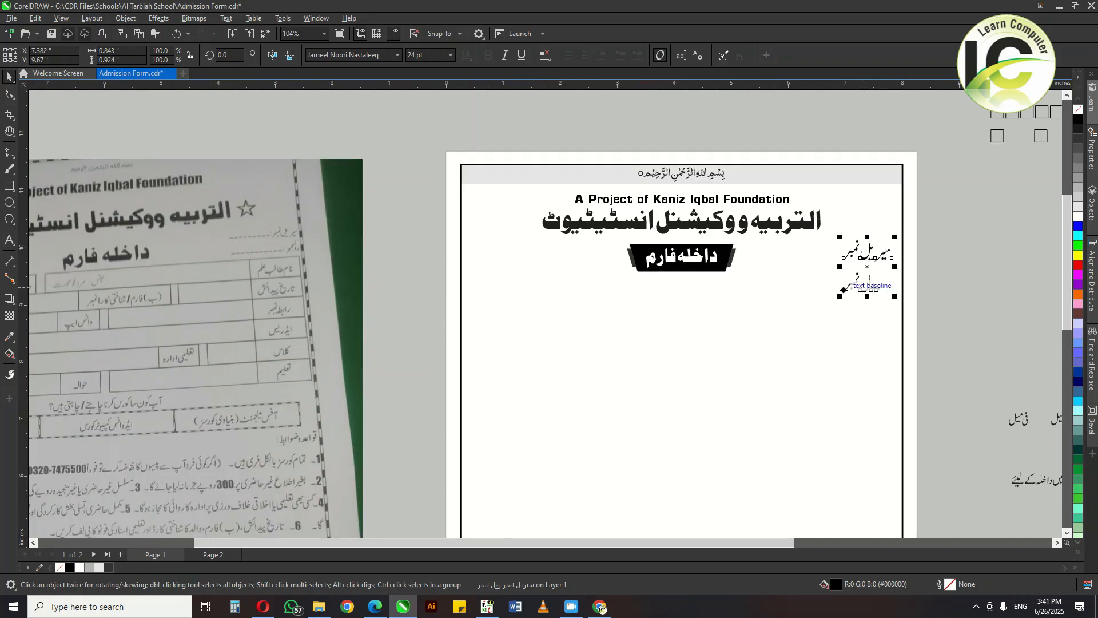
pyautogui.write('1')
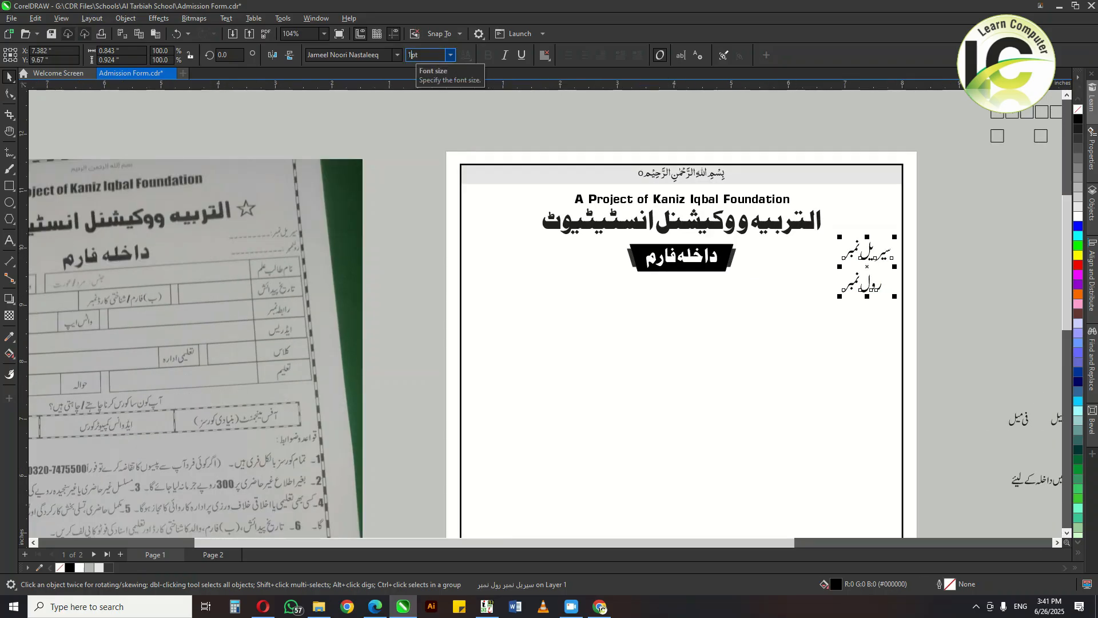
pyautogui.write('6')
pyautogui.press('Return')
pyautogui.click(771, 255)
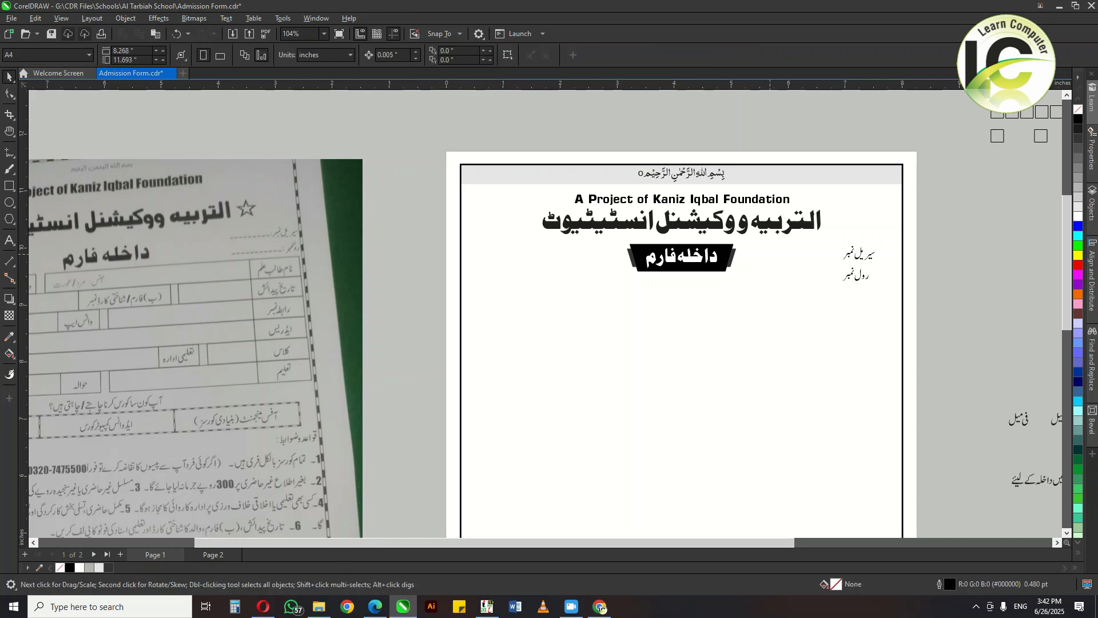
# Break the text into two separate lines and align their right edges just inside the page's right border.
pyautogui.scroll(3, 772, 256)
pyautogui.middleClick(858, 278)
pyautogui.moveTo(858, 278); pyautogui.dragTo(801, 312)
pyautogui.moveTo(865, 291); pyautogui.dragTo(897, 277)
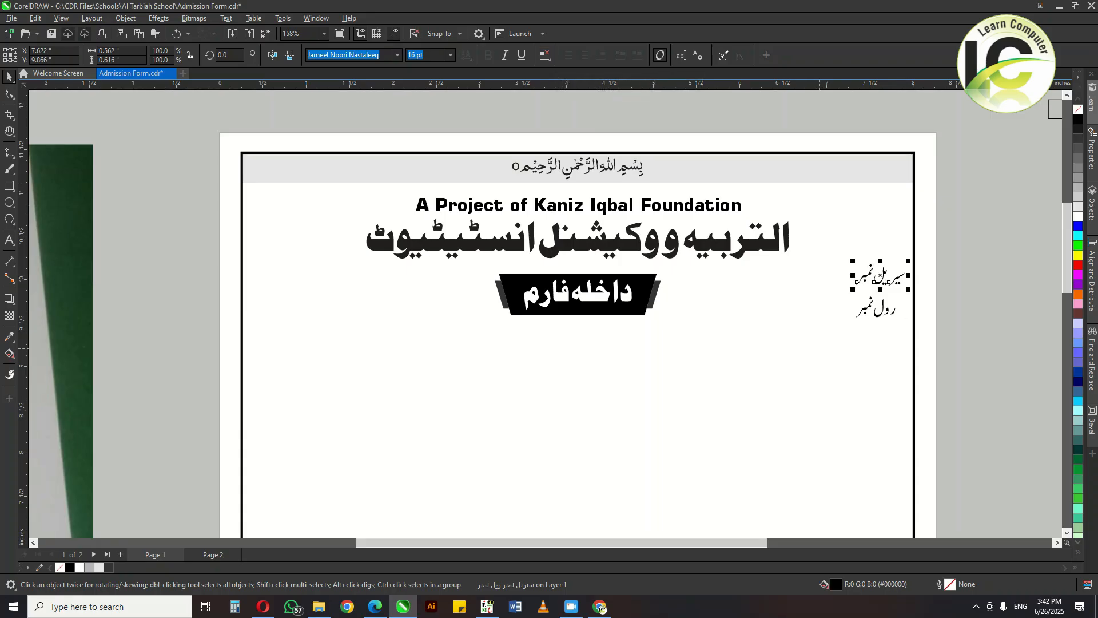
pyautogui.moveTo(814, 327); pyautogui.dragTo(924, 249)
pyautogui.press('r')
pyautogui.scroll(1, 823, 236)
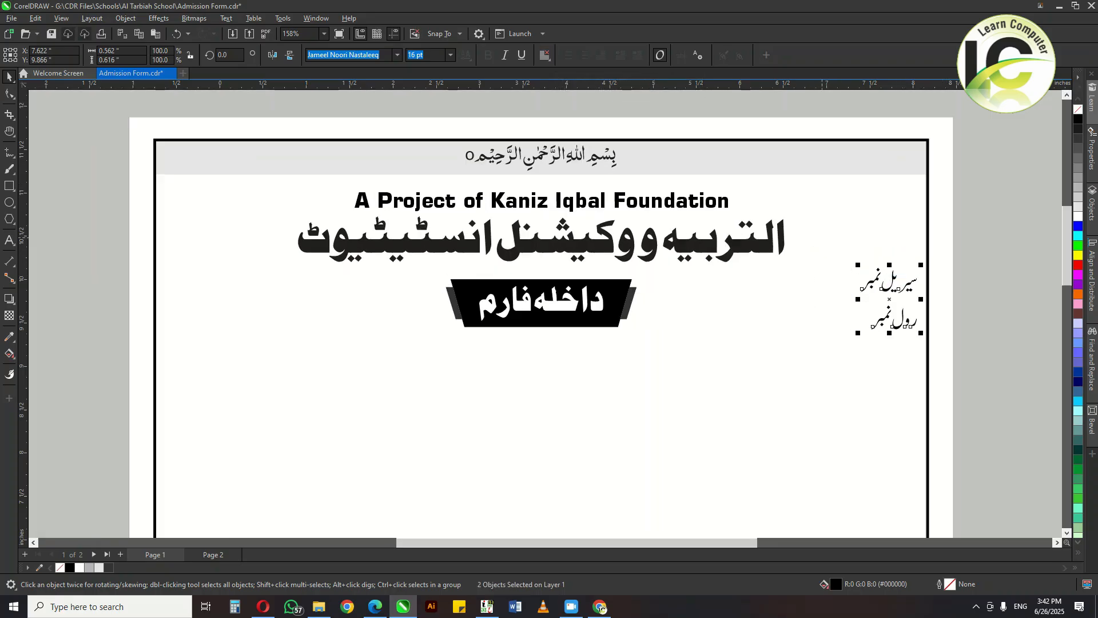
# Draw matching horizontal blank lines beside the serial and roll number labels, 1.0 pt thick and about 0.6 inches long.
pyautogui.click(823, 236)
pyautogui.moveTo(823, 236); pyautogui.dragTo(807, 245)
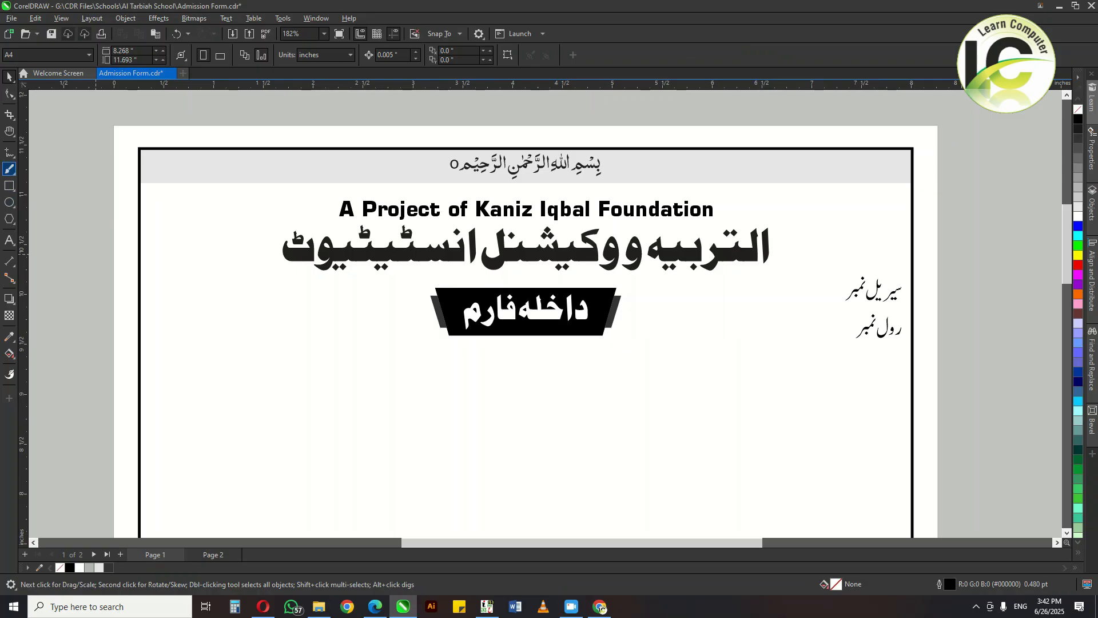
pyautogui.click(9, 152)
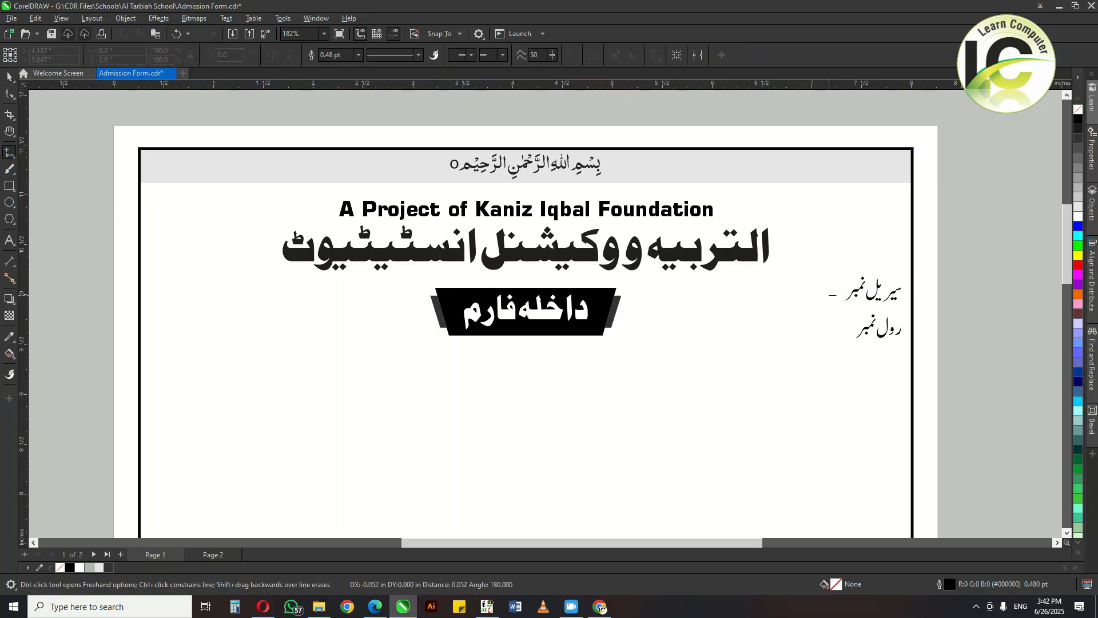
pyautogui.press('space')
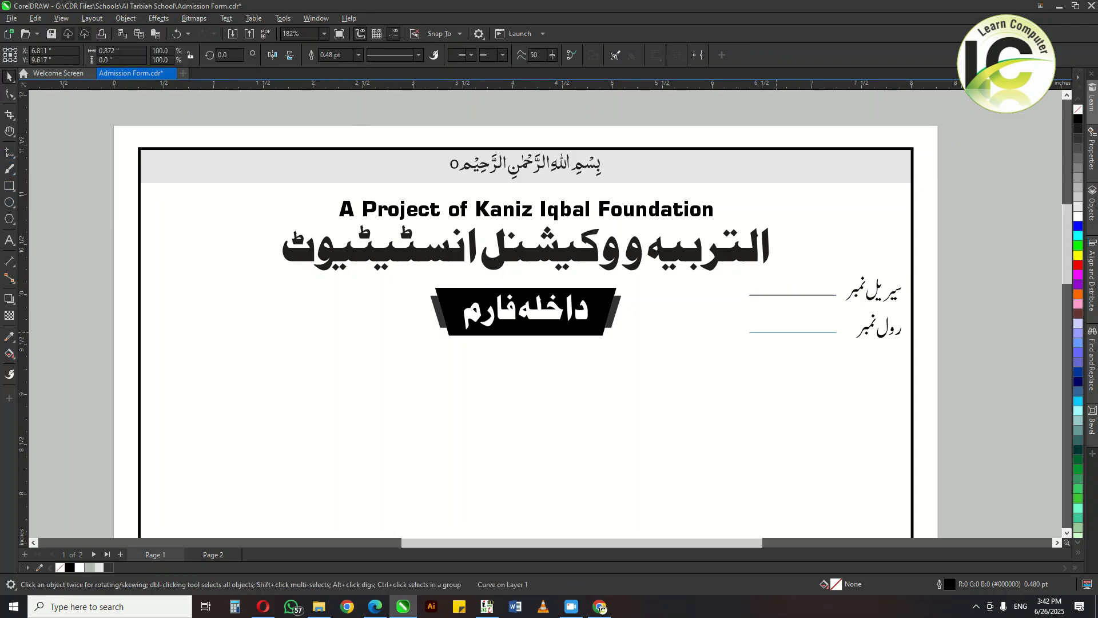
pyautogui.press('Down')
pyautogui.press('Down')
pyautogui.moveTo(809, 368); pyautogui.dragTo(773, 314)
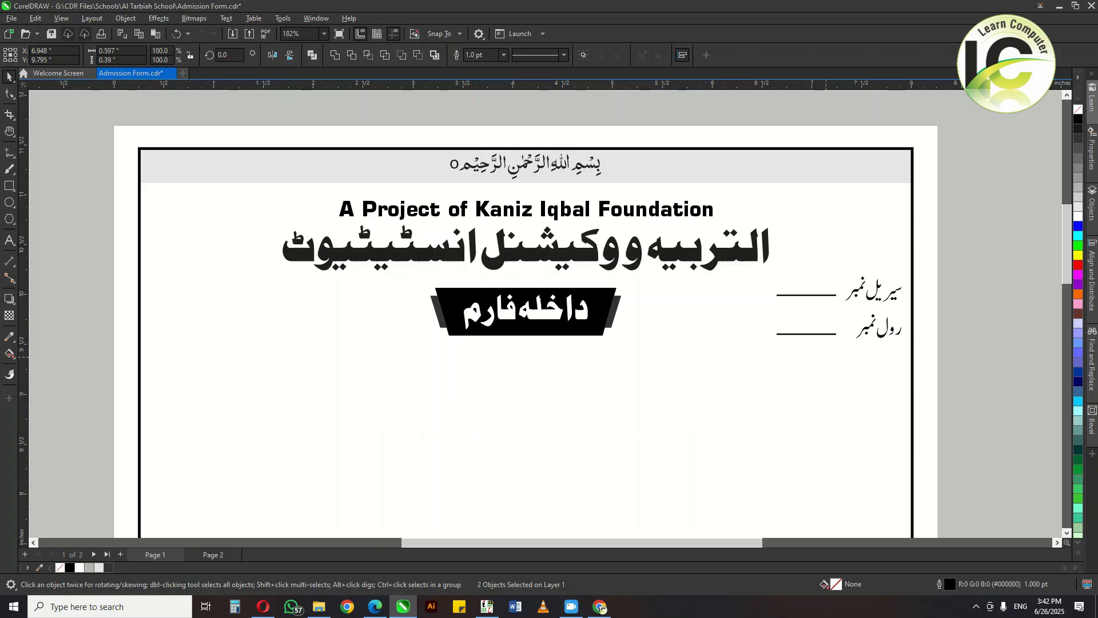
# Copy the serial and roll number labels with their blank lines to the left side of the header.
pyautogui.scroll(-1, 826, 357)
pyautogui.moveTo(1038, 139); pyautogui.dragTo(1056, 123)
pyautogui.moveTo(858, 343); pyautogui.dragTo(932, 334)
pyautogui.moveTo(883, 375); pyautogui.dragTo(548, 294)
pyautogui.scroll(-1, 953, 289)
pyautogui.rightClick(547, 294)
pyautogui.scroll(-1, 547, 343)
# Replace the copied labels' text with "تاریخ" on the upper line and "دن" on the lower line.
pyautogui.moveTo(546, 342); pyautogui.dragTo(722, 355)
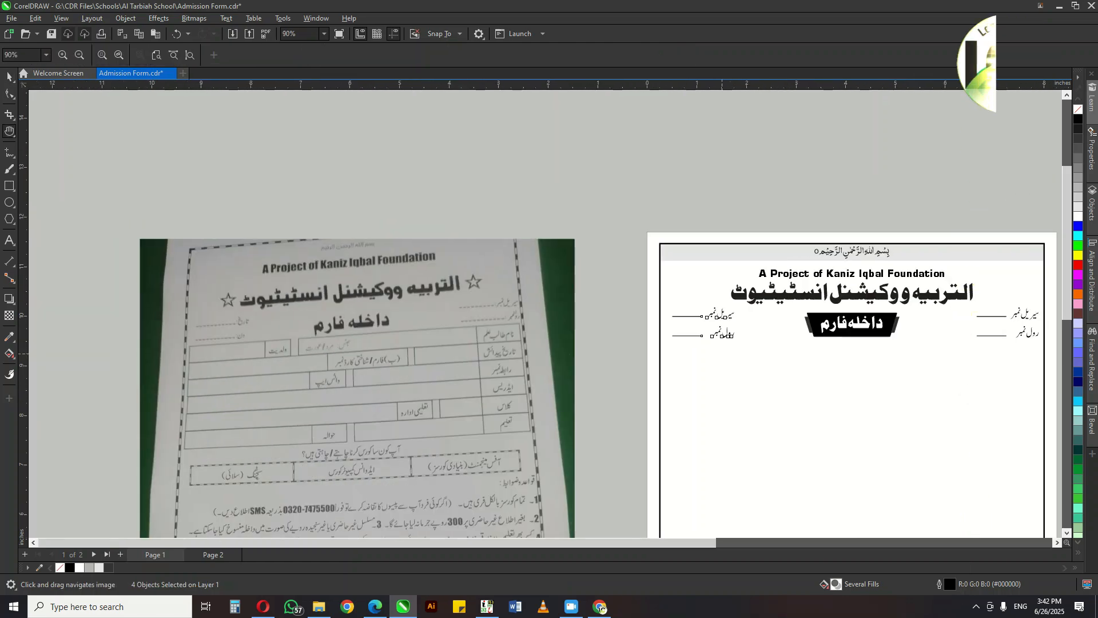
pyautogui.press('Escape')
pyautogui.scroll(1, 746, 325)
pyautogui.hotkey('alt', 'shift')
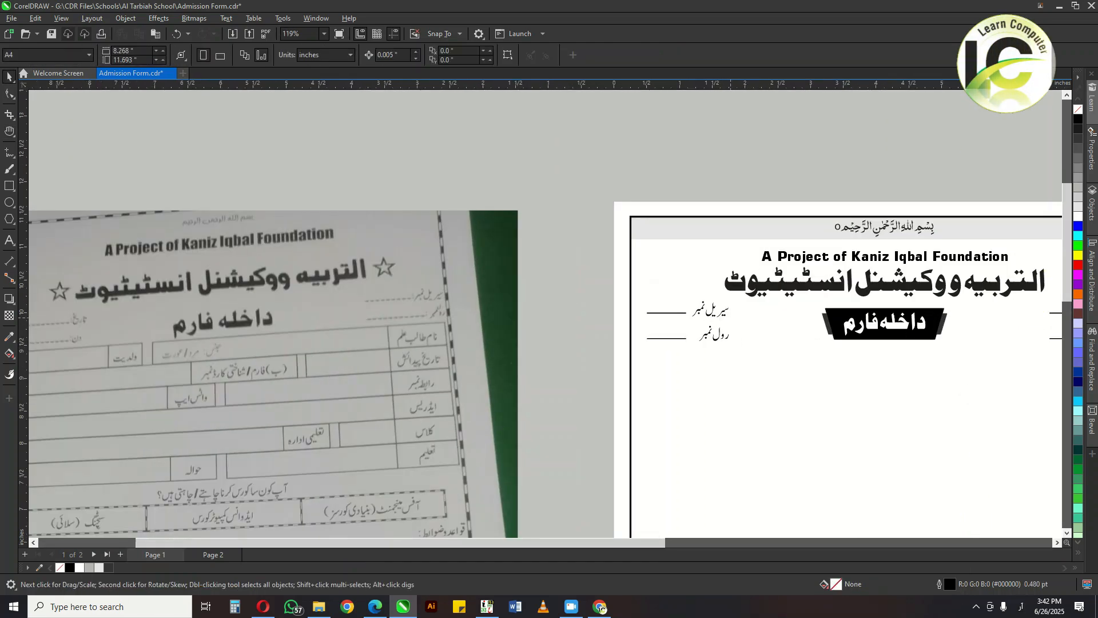
pyautogui.scroll(2, 736, 320)
pyautogui.press('F8')
pyautogui.hotkey('ctrl', 'a')
pyautogui.write('تاری')
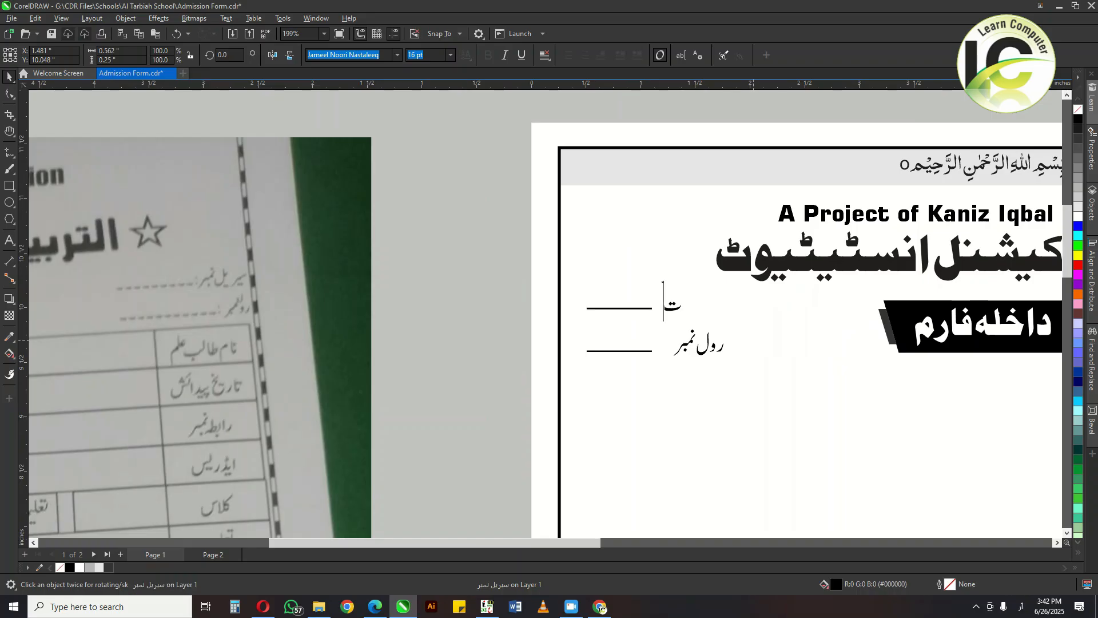
pyautogui.hotkey('ctrl', 'space')
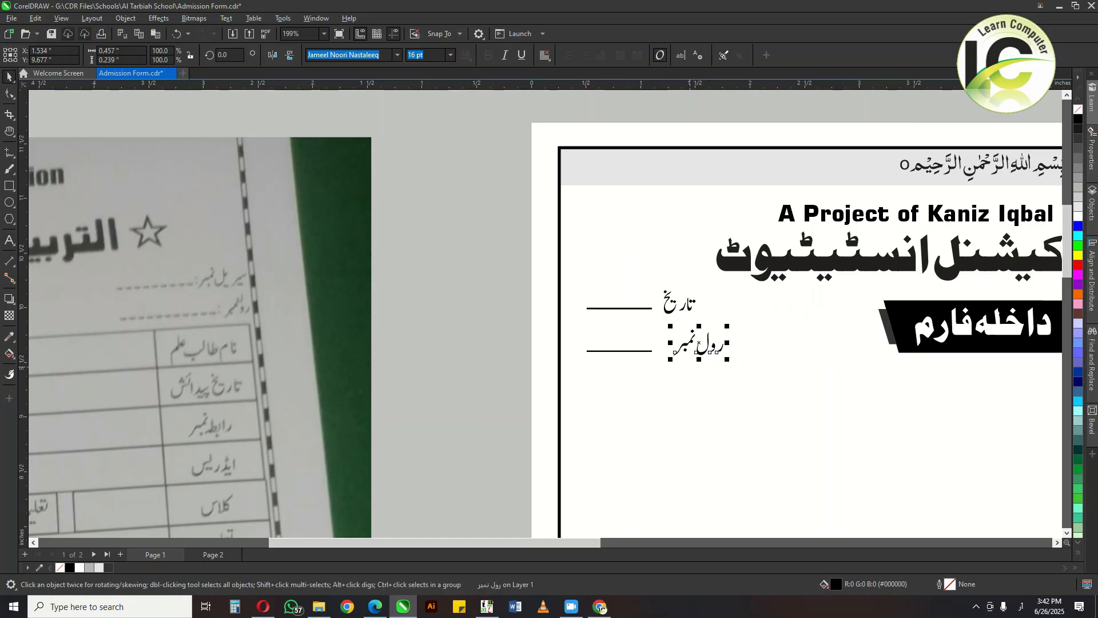
pyautogui.press('F8')
pyautogui.hotkey('ctrl', 'a')
pyautogui.write('د')
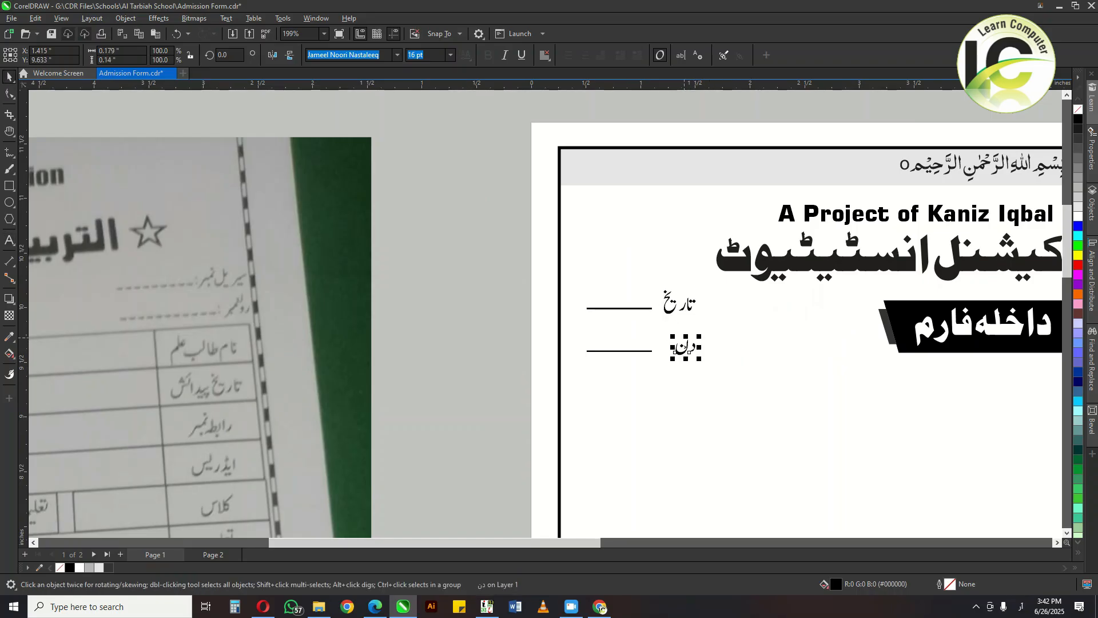
# Right-align the تاریخ and دن labels, shift them slightly right, and lengthen their blank lines to about 0.82 inches.
pyautogui.keyDown('shift'); pyautogui.click(686, 301); pyautogui.keyUp('shift')
pyautogui.moveTo(689, 307); pyautogui.dragTo(710, 308)
pyautogui.click(620, 308)
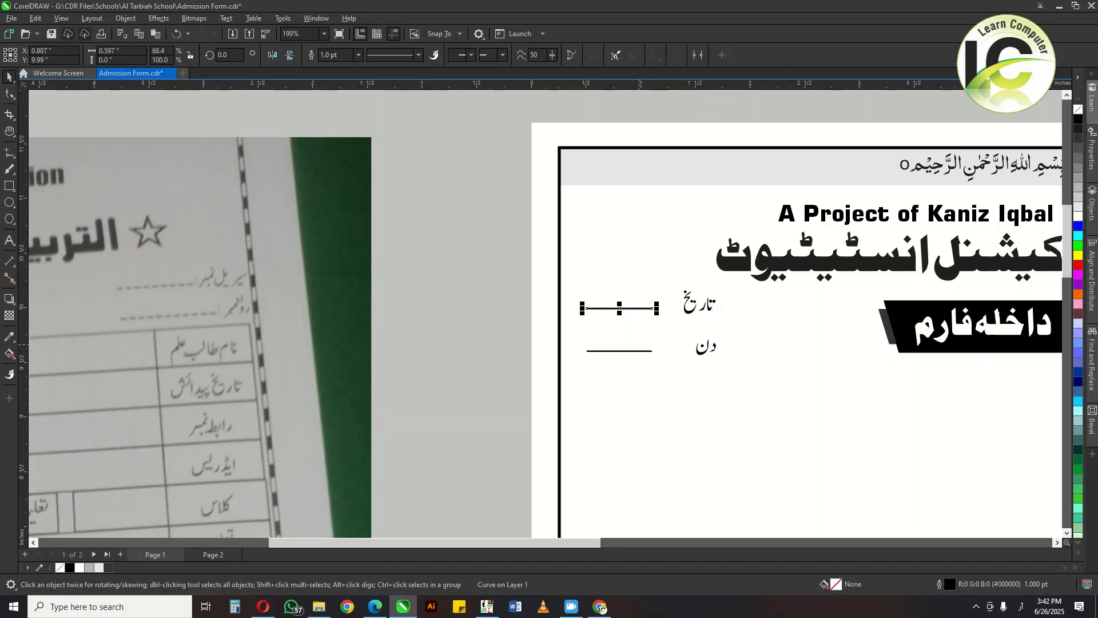
pyautogui.moveTo(655, 330); pyautogui.dragTo(659, 330)
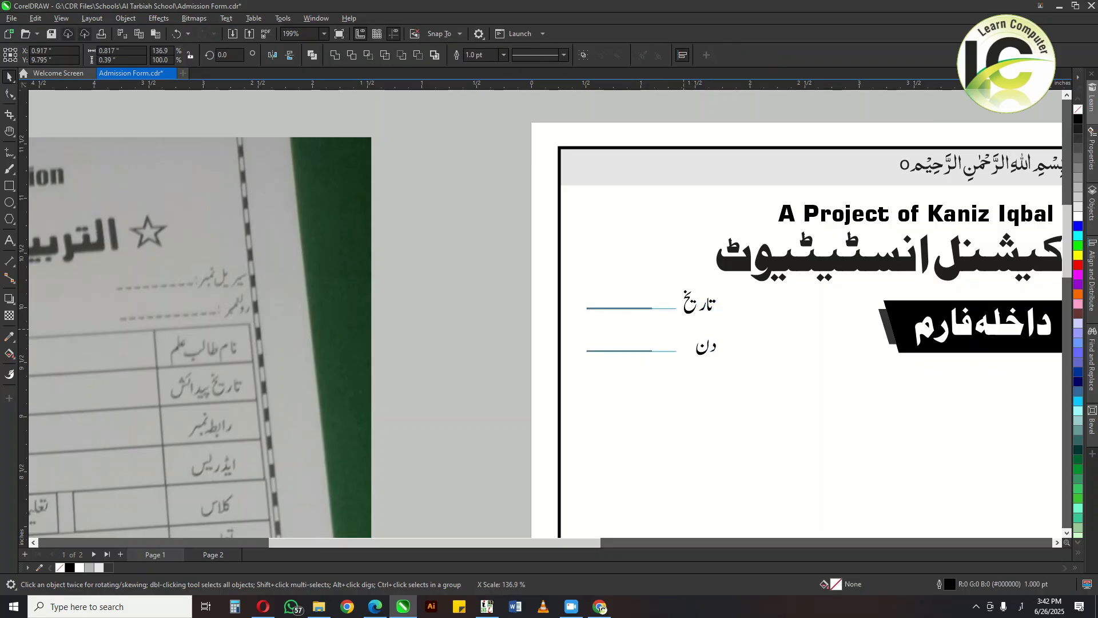
pyautogui.moveTo(684, 329); pyautogui.dragTo(684, 329)
# Group the date and day fields together, and group the serial and roll number fields together.
pyautogui.scroll(-4, 631, 400)
pyautogui.moveTo(631, 401); pyautogui.dragTo(532, 379)
pyautogui.moveTo(408, 385); pyautogui.dragTo(588, 321)
pyautogui.hotkey('ctrl', 'g')
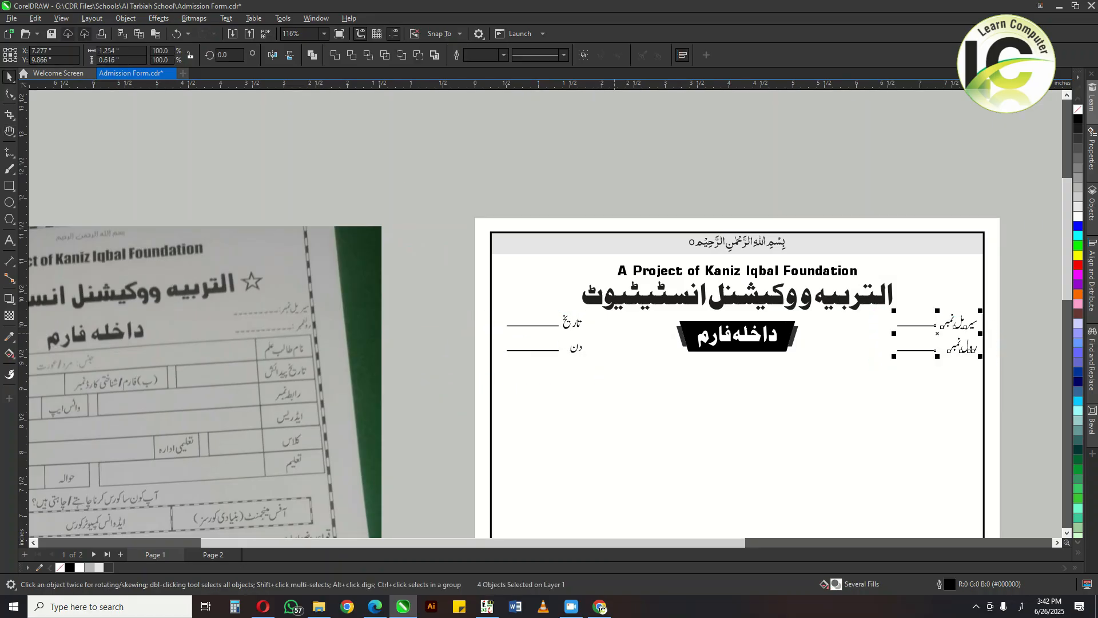
pyautogui.press('h')
pyautogui.scroll(-1, 613, 333)
pyautogui.moveTo(646, 352); pyautogui.dragTo(626, 340)
# Bottom-align the left and right field groups with the black form label.
pyautogui.click(563, 314)
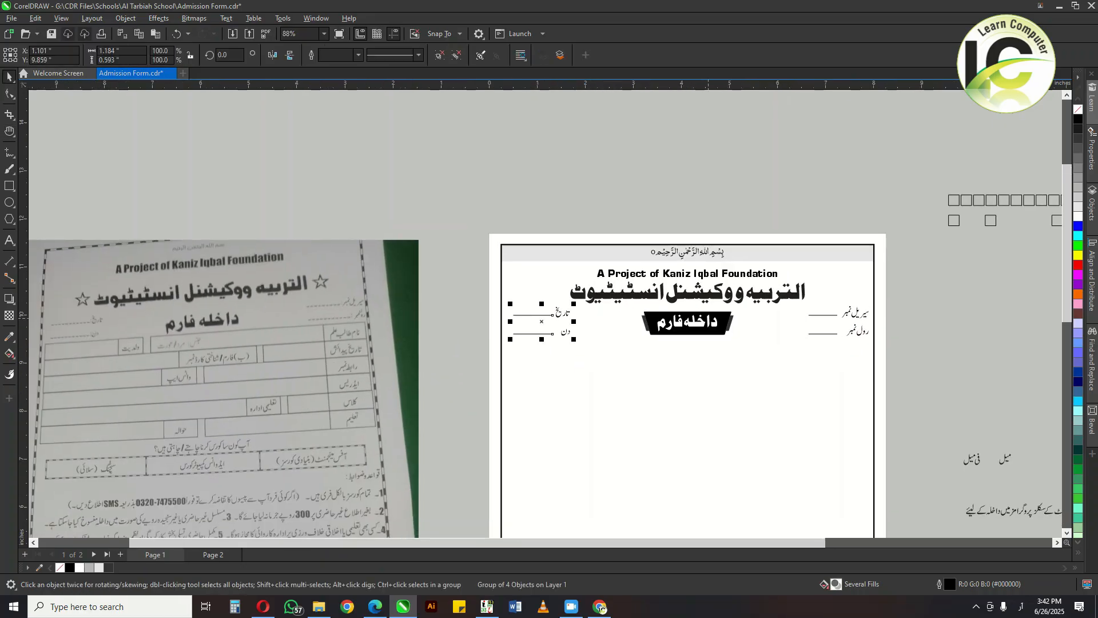
pyautogui.keyDown('shift'); pyautogui.click(854, 314); pyautogui.keyUp('shift')
pyautogui.keyDown('shift'); pyautogui.click(719, 326); pyautogui.keyUp('shift')
pyautogui.press('b')
pyautogui.click(732, 365)
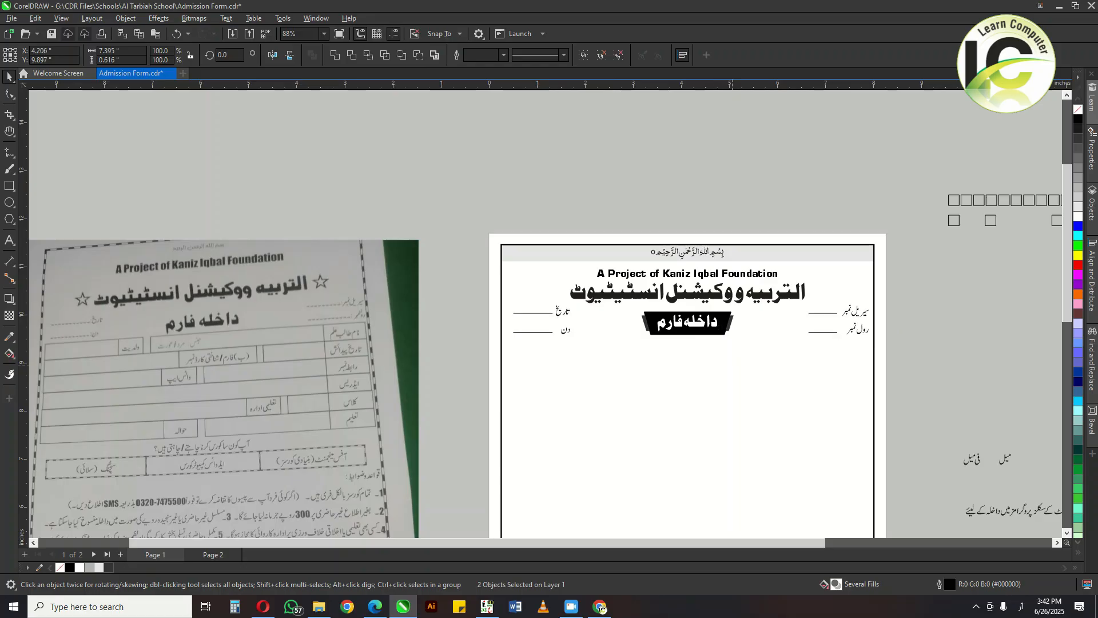
# Ungroup the header field groups so the serial and roll number labels are separate objects.
pyautogui.press('h')
pyautogui.scroll(-1, 686, 141)
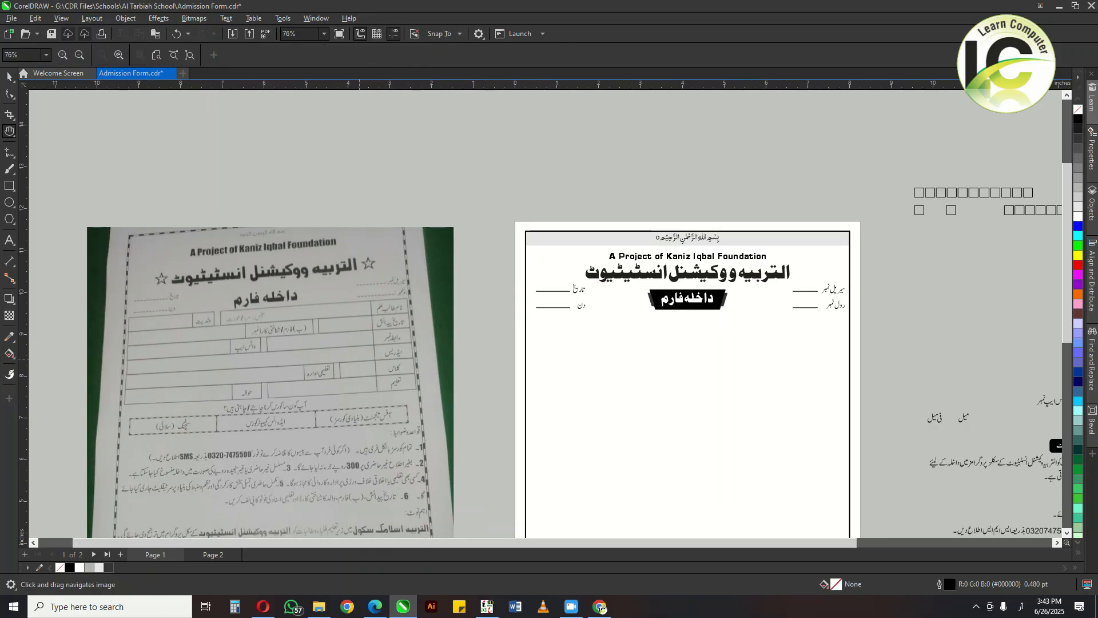
pyautogui.scroll(1, 280, 329)
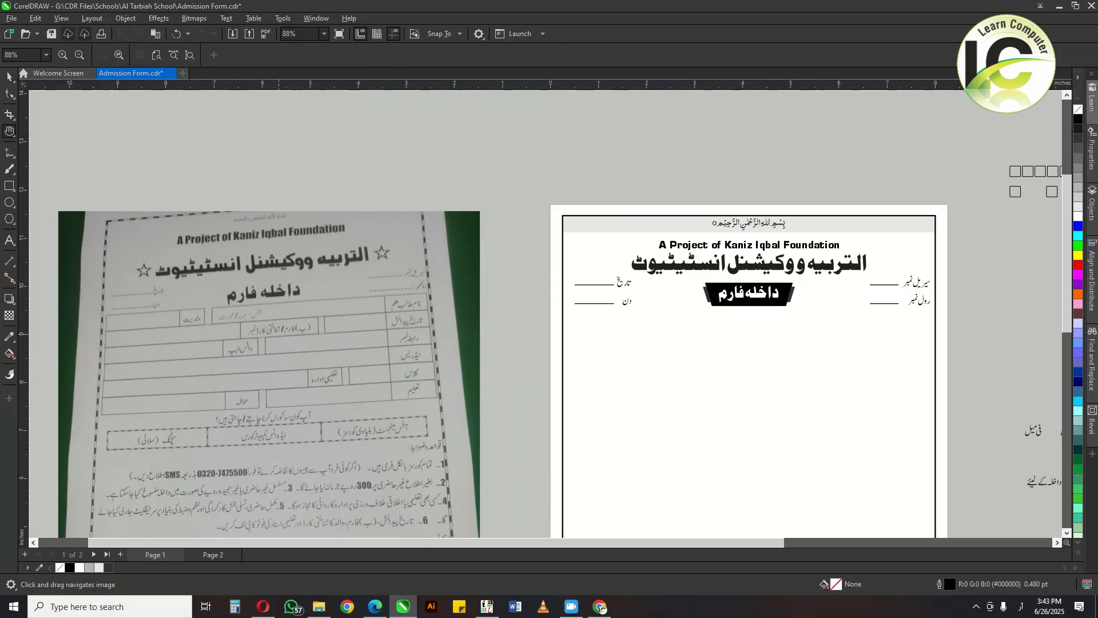
pyautogui.moveTo(262, 334); pyautogui.dragTo(325, 331)
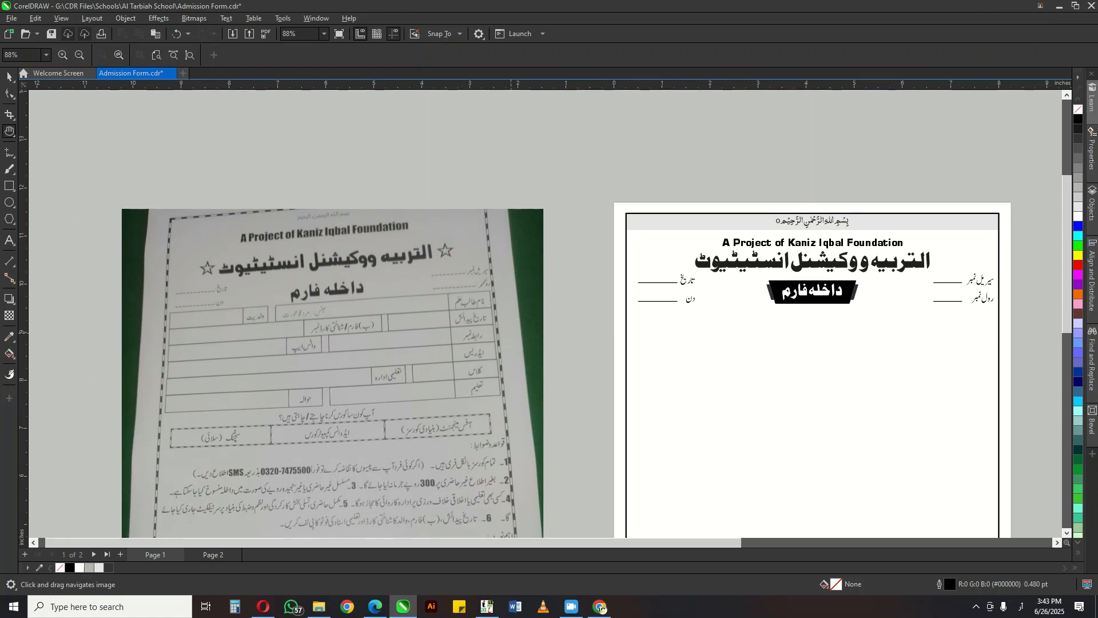
pyautogui.press('space')
pyautogui.click(983, 298)
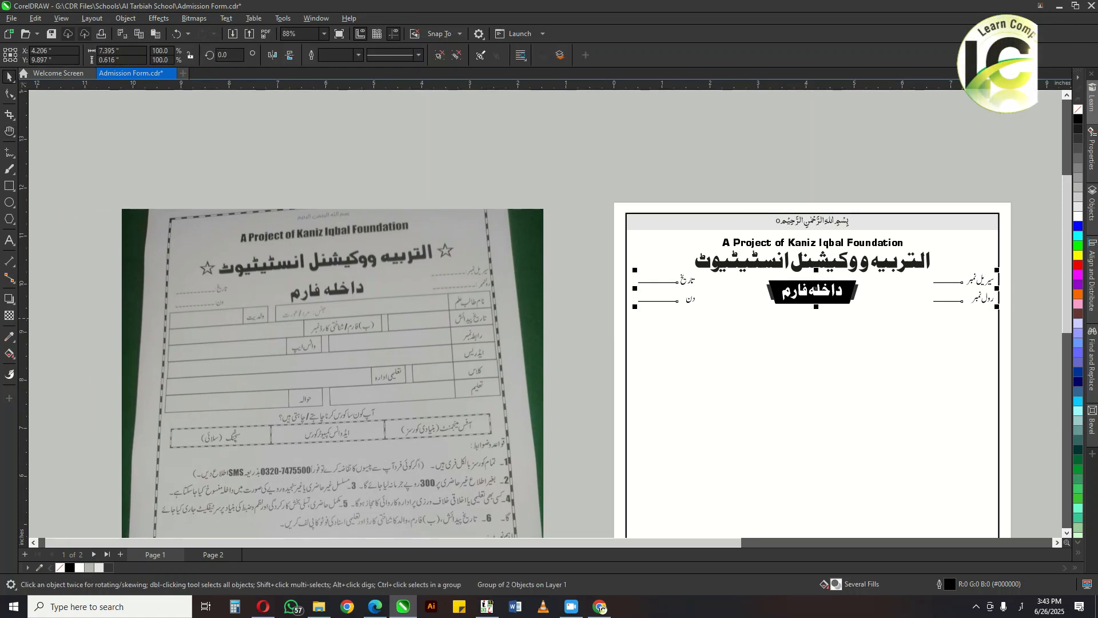
pyautogui.press('Escape')
pyautogui.click(982, 298)
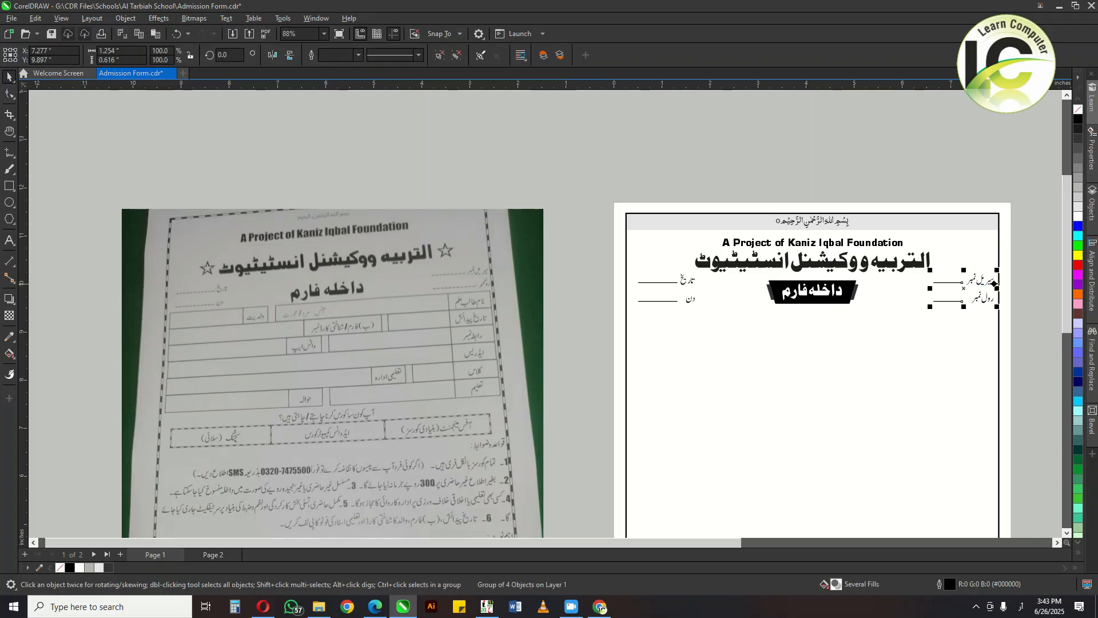
pyautogui.press('Escape')
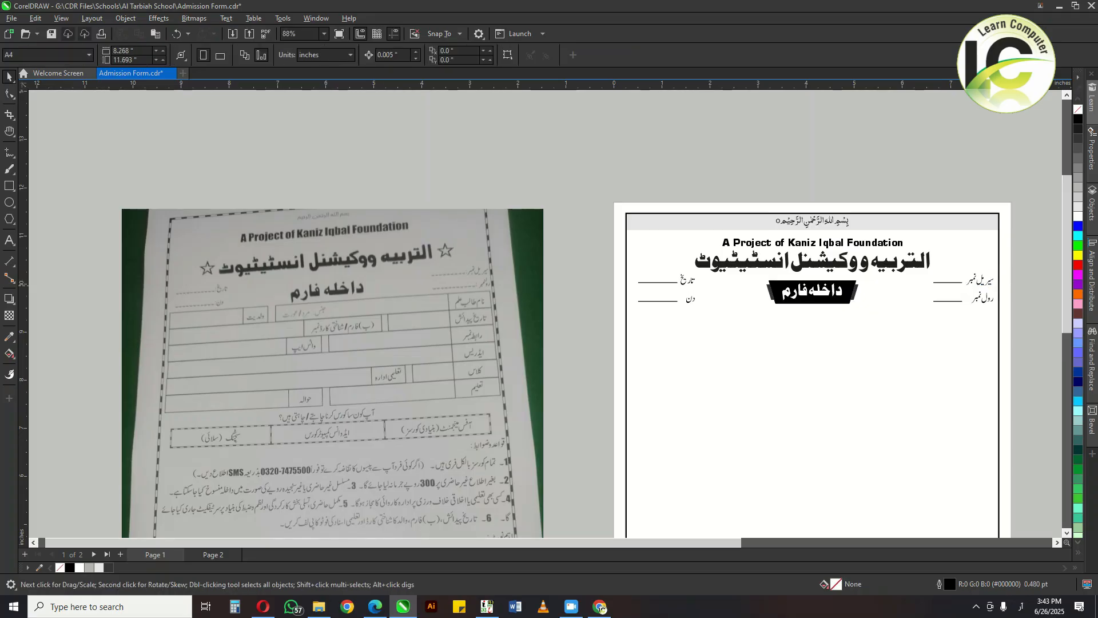
# Copy the سیریل نمبر label below the roll number field and right-align the copy with the رول نمبر label.
pyautogui.moveTo(978, 280); pyautogui.dragTo(971, 332)
pyautogui.rightClick(975, 336)
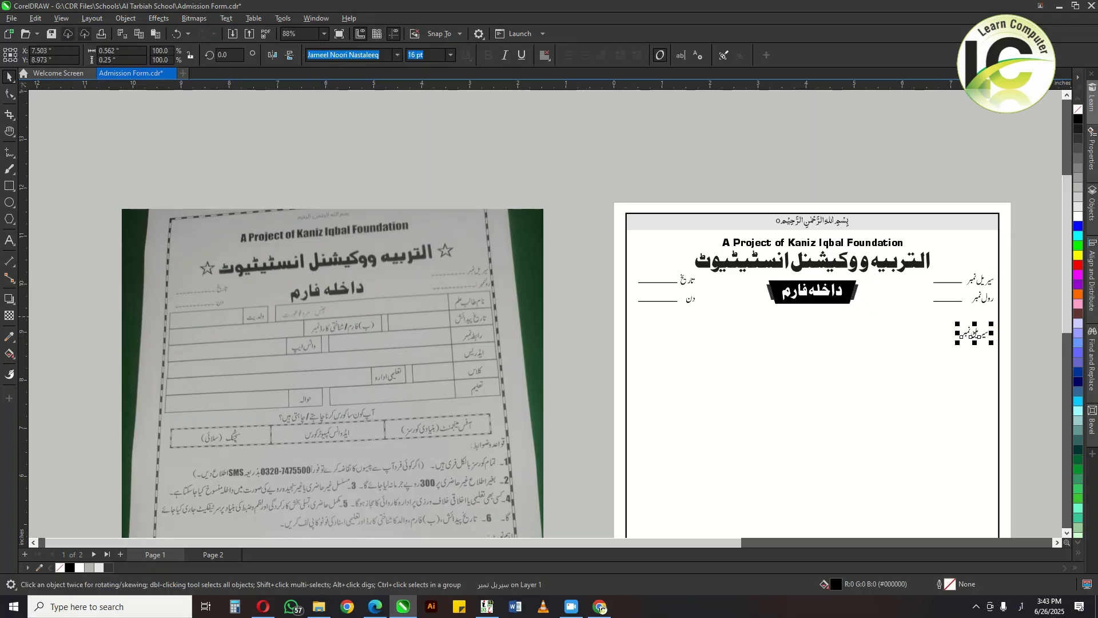
pyautogui.keyDown('shift'); pyautogui.click(987, 298); pyautogui.keyUp('shift')
pyautogui.press('r')
pyautogui.click(982, 329)
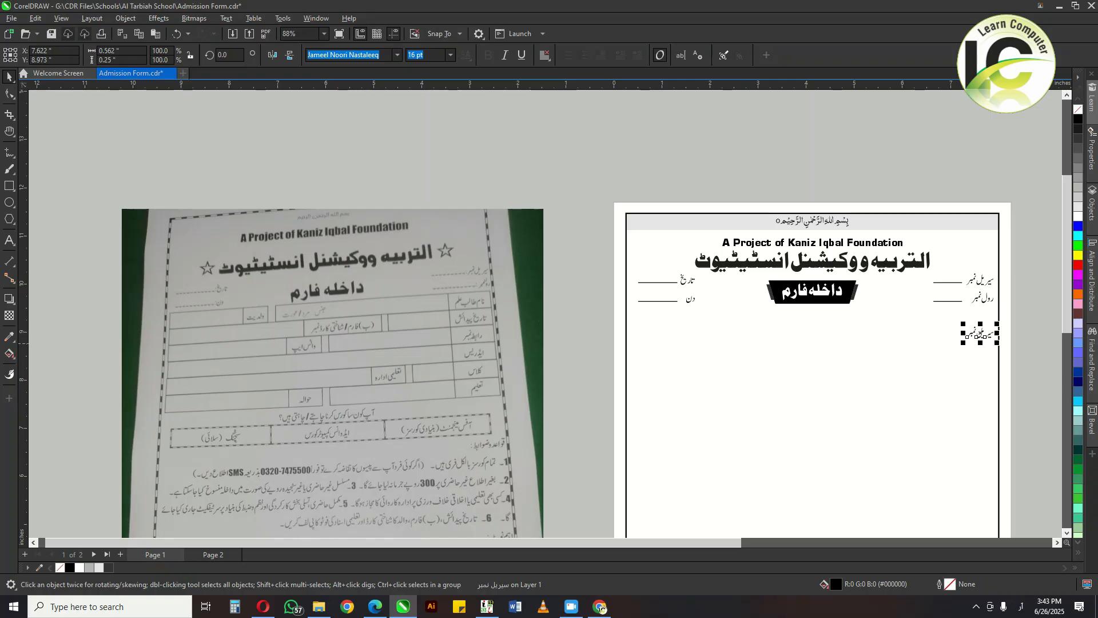
# Replace the copied label's text with "نام طالب علم" and add "تاریخ پیدائش" on a second line.
pyautogui.doubleClick(979, 334)
pyautogui.hotkey('ctrl', 'a')
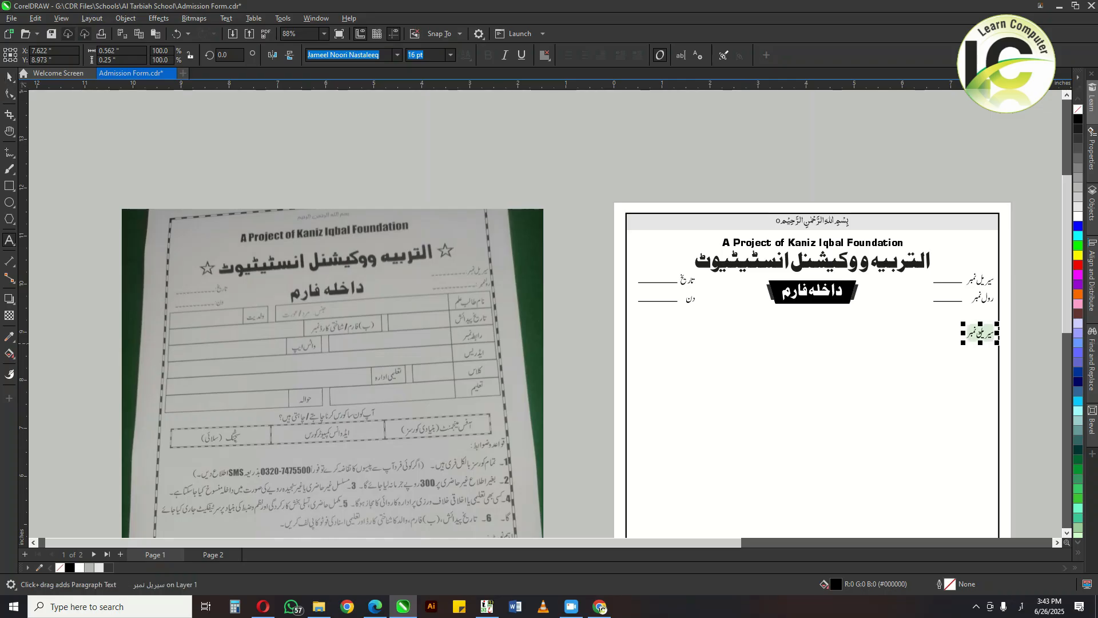
pyautogui.write('نام طالب')
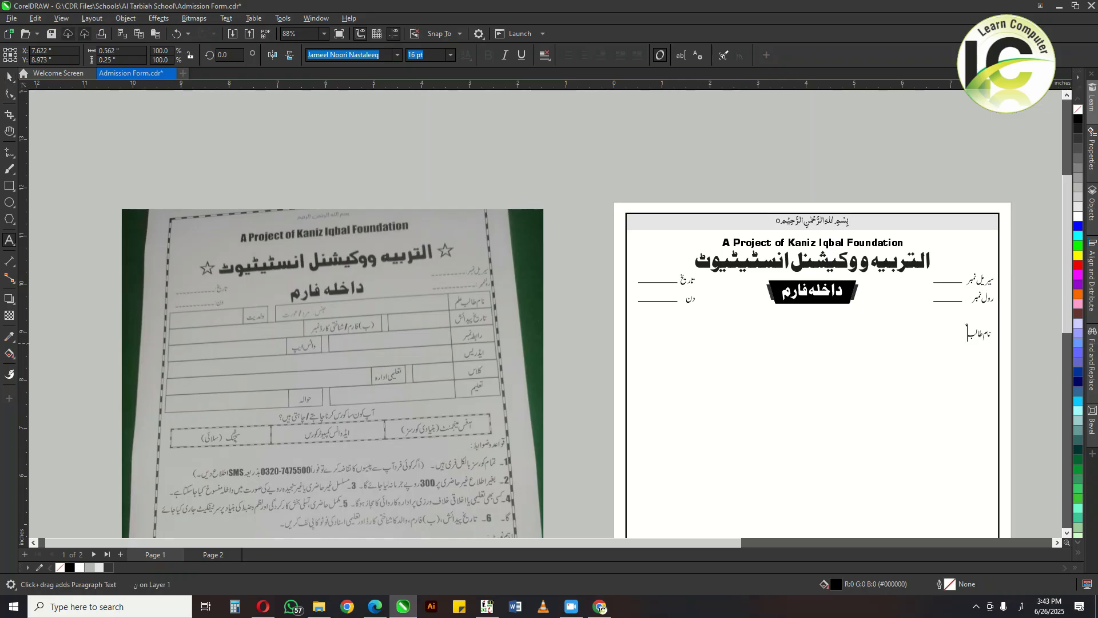
pyautogui.write(' علم')
pyautogui.press('Return')
pyautogui.write('تاریخ پیدائش')
pyautogui.press('Return')
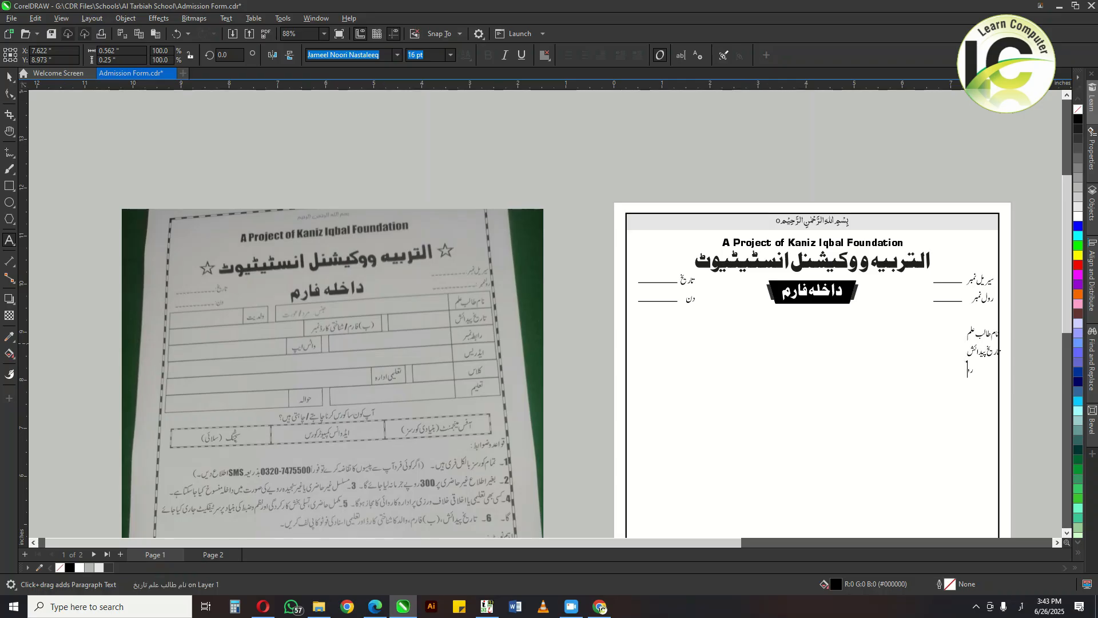
# Add the lines "رابطہ نمبر", "ایڈریس", "کلاس" and "تعلیم" below تاریخ پیدائش in the same text.
pyautogui.write('رابطہ نمبر ایڈریس')
pyautogui.press('Return')
pyautogui.write('کلاس')
pyautogui.press('Return')
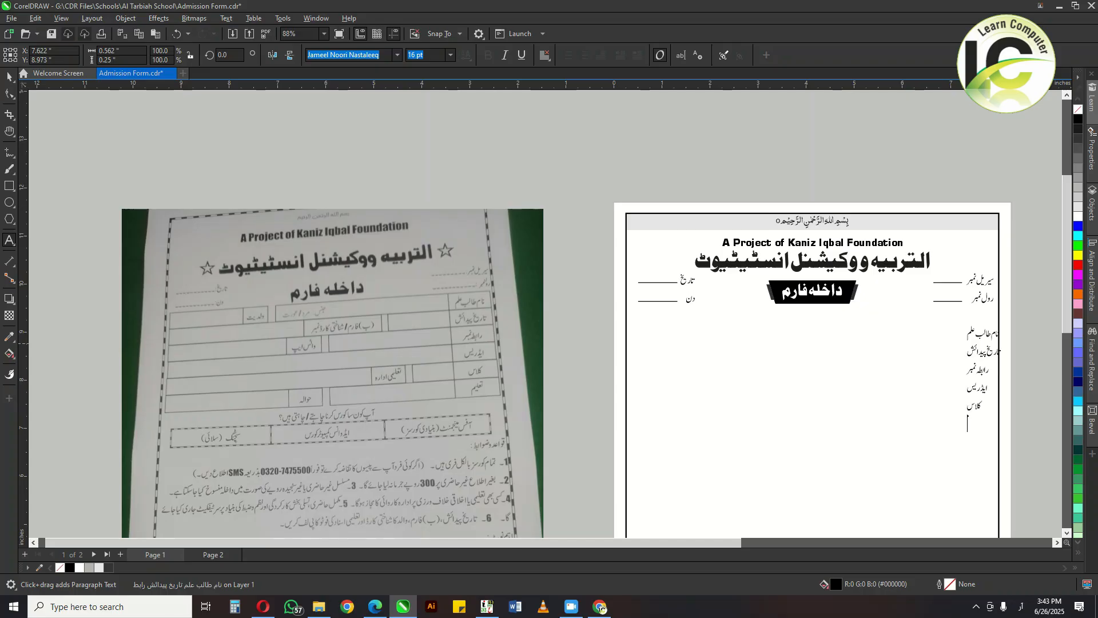
pyautogui.write('تعلیم')
pyautogui.hotkey('ctrl', 'space')
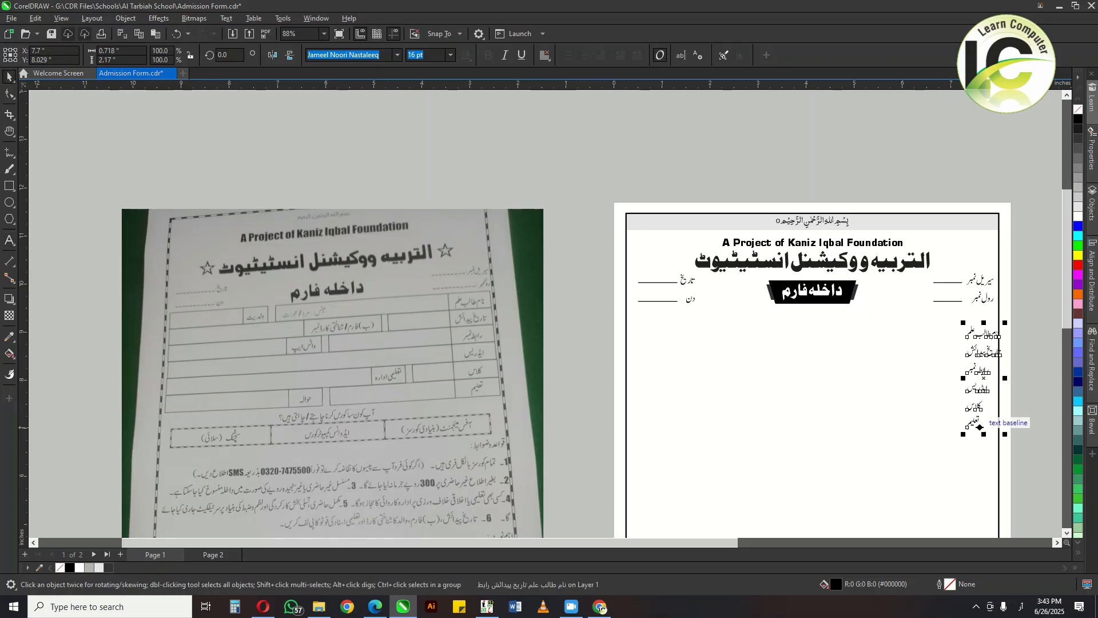
# Set the six-line label text to right alignment and align its right edge with the رول نمبر label.
pyautogui.scroll(1, 988, 433)
pyautogui.click(545, 56)
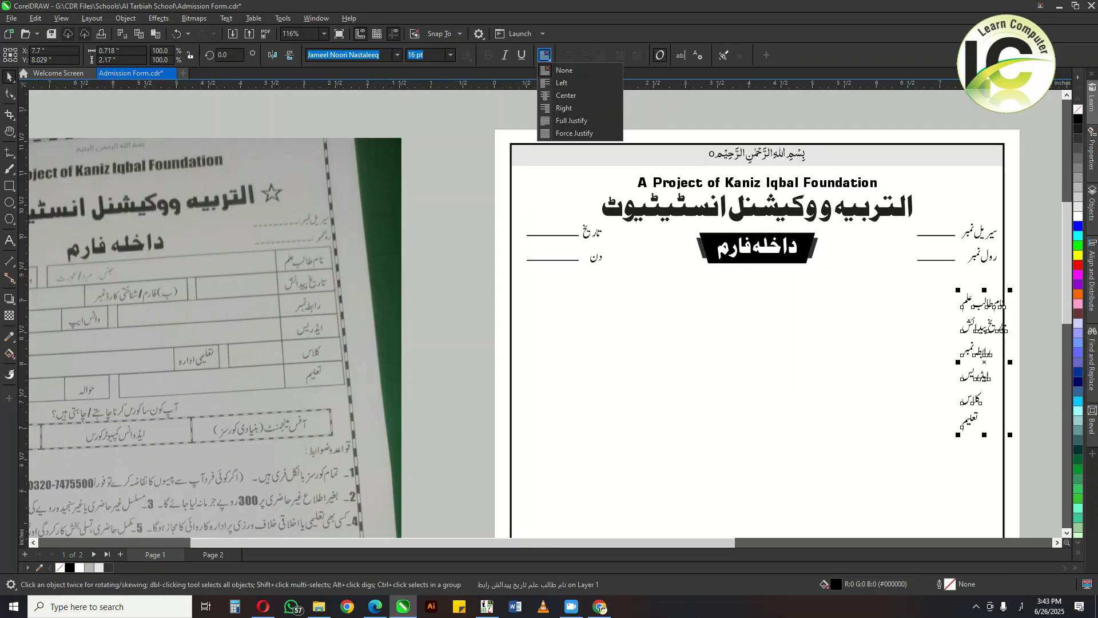
pyautogui.click(564, 108)
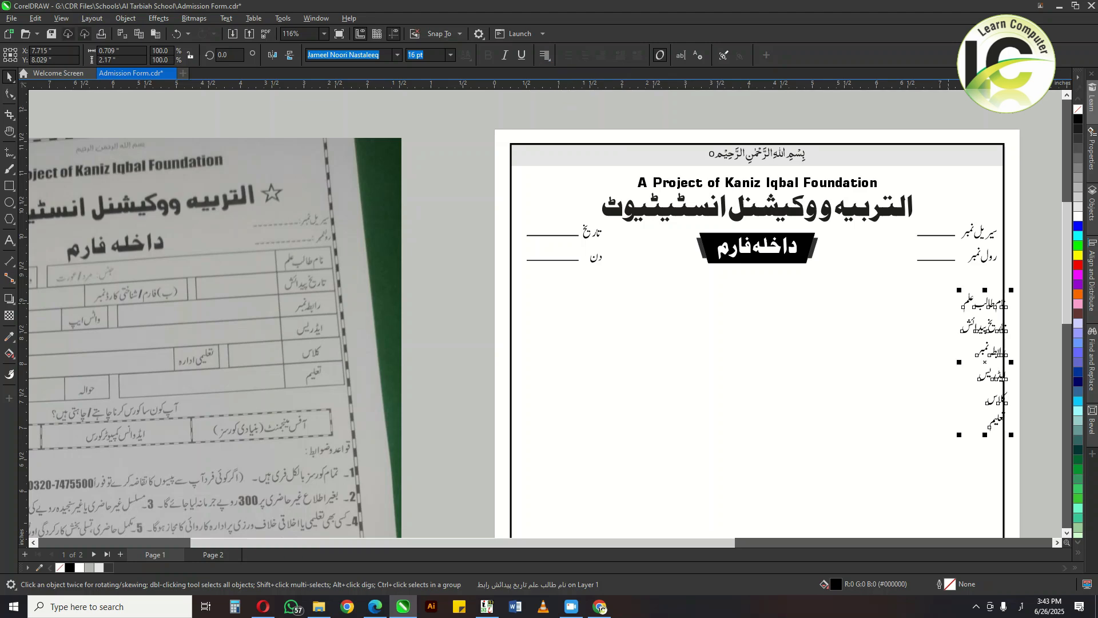
pyautogui.keyDown('shift'); pyautogui.click(983, 256); pyautogui.keyUp('shift')
pyautogui.press('r')
pyautogui.press('Escape')
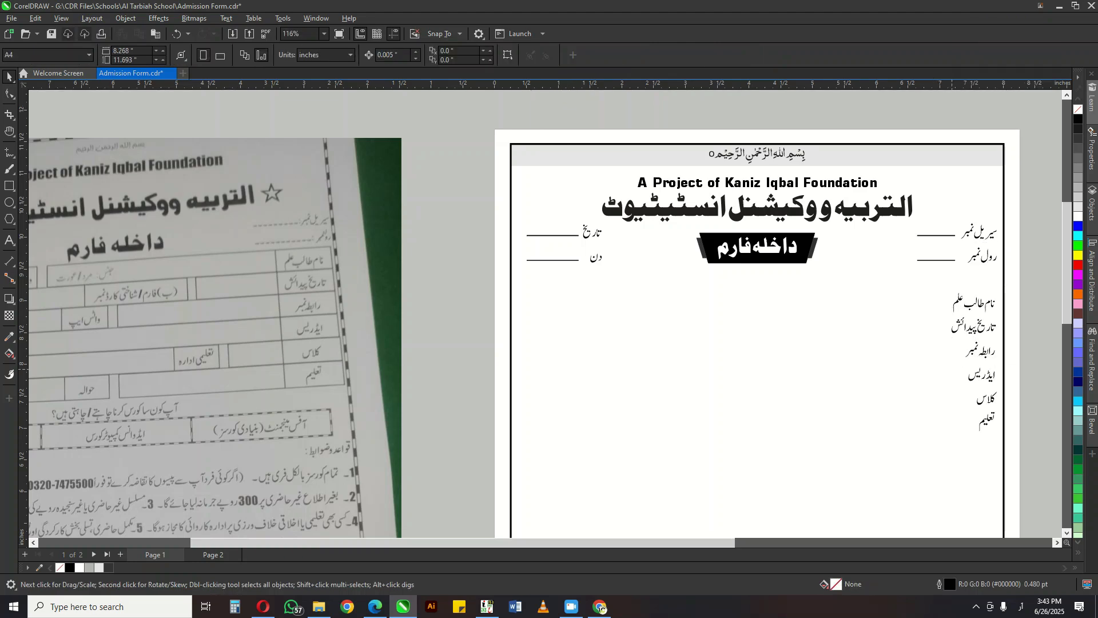
# Duplicate the six-line label column horizontally to the middle of the page.
pyautogui.moveTo(963, 404); pyautogui.dragTo(991, 399)
pyautogui.click(1003, 298)
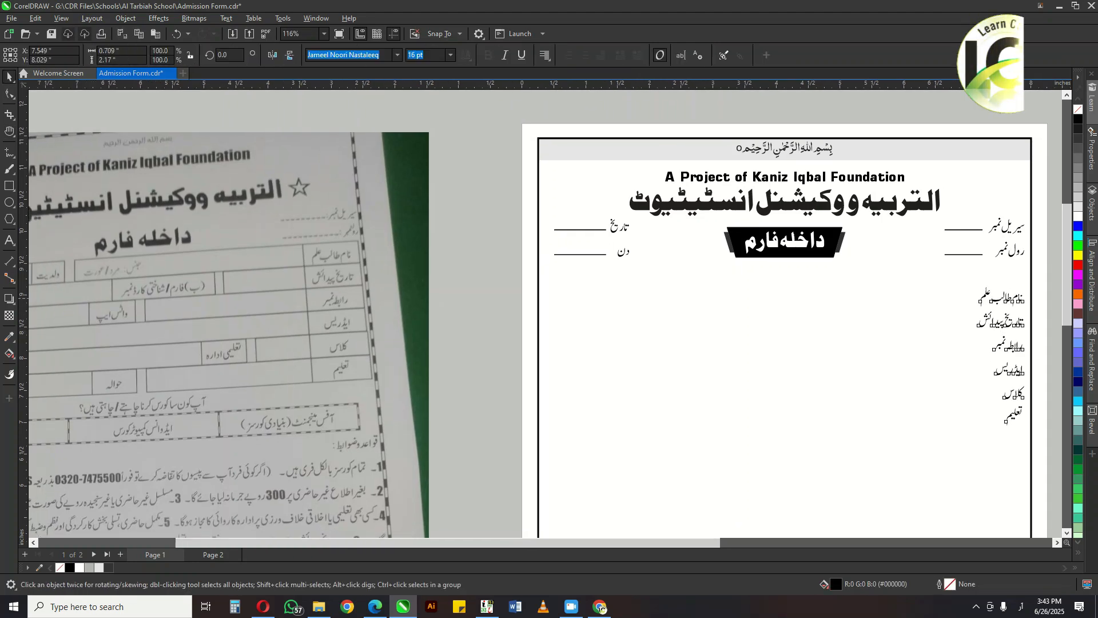
pyautogui.scroll(-1, 1013, 301)
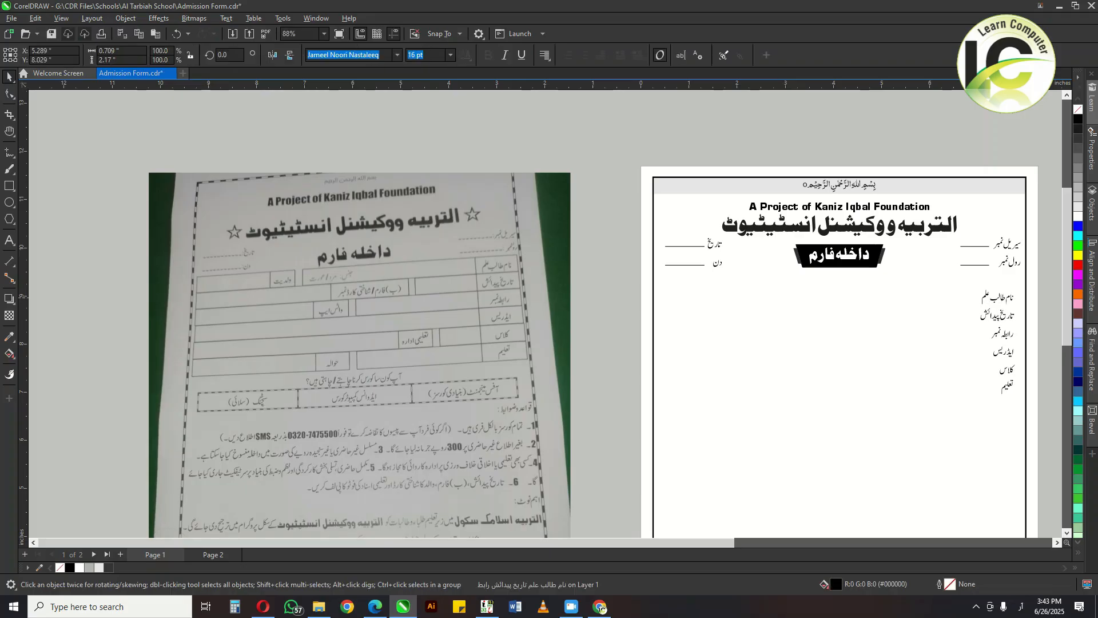
pyautogui.press('c')
pyautogui.moveTo(852, 297); pyautogui.dragTo(849, 297)
pyautogui.rightClick(850, 298)
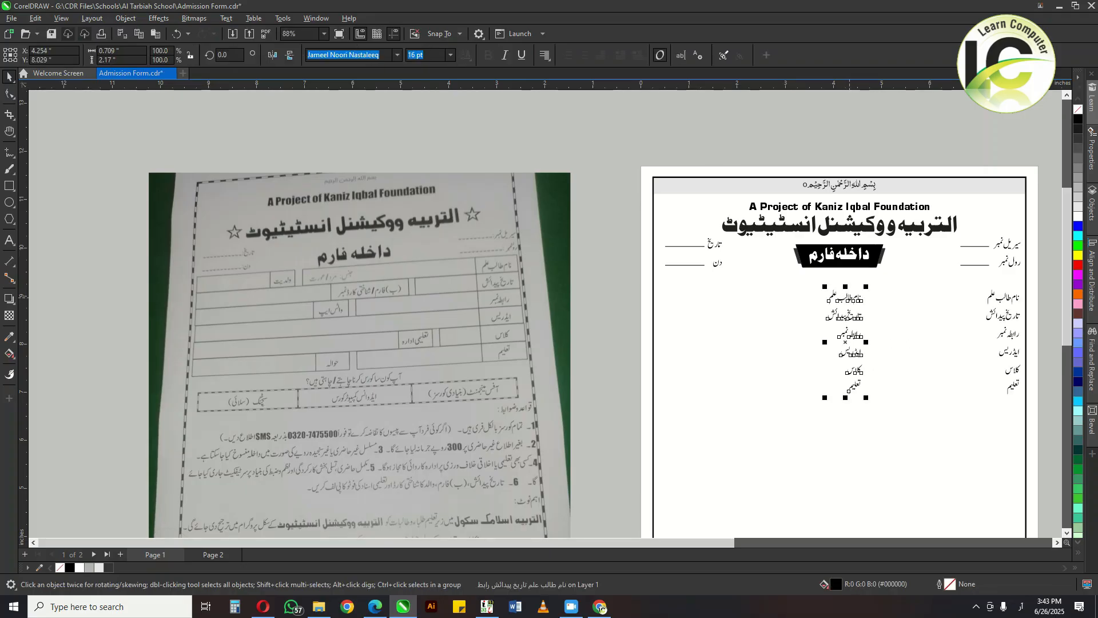
# Replace the copied column's text with "ولدیت" and, on the second line, "شناختی کارڈ نمبر/(ب)فارم".
pyautogui.press('F8')
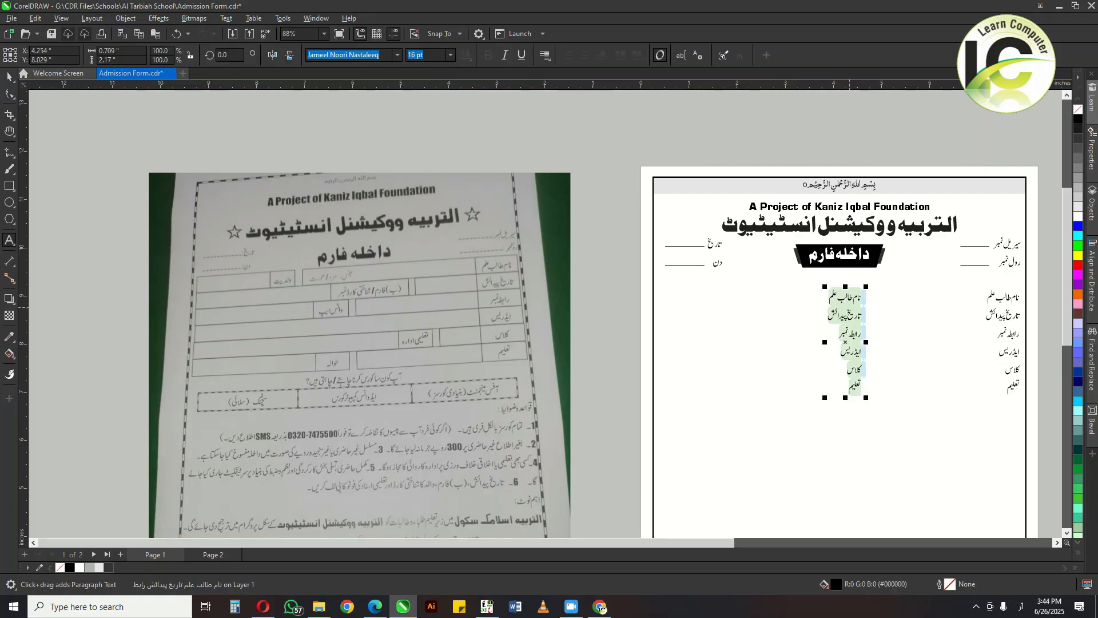
pyautogui.write('و')
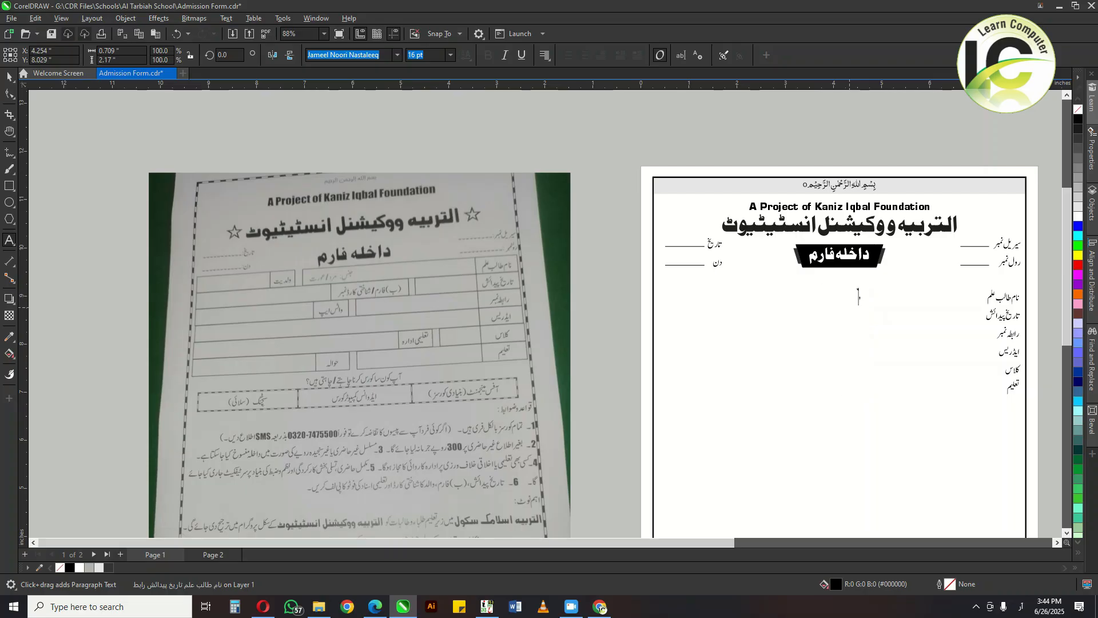
pyautogui.write('لدیت')
pyautogui.press('Return')
pyautogui.write('شناختی کارڈ')
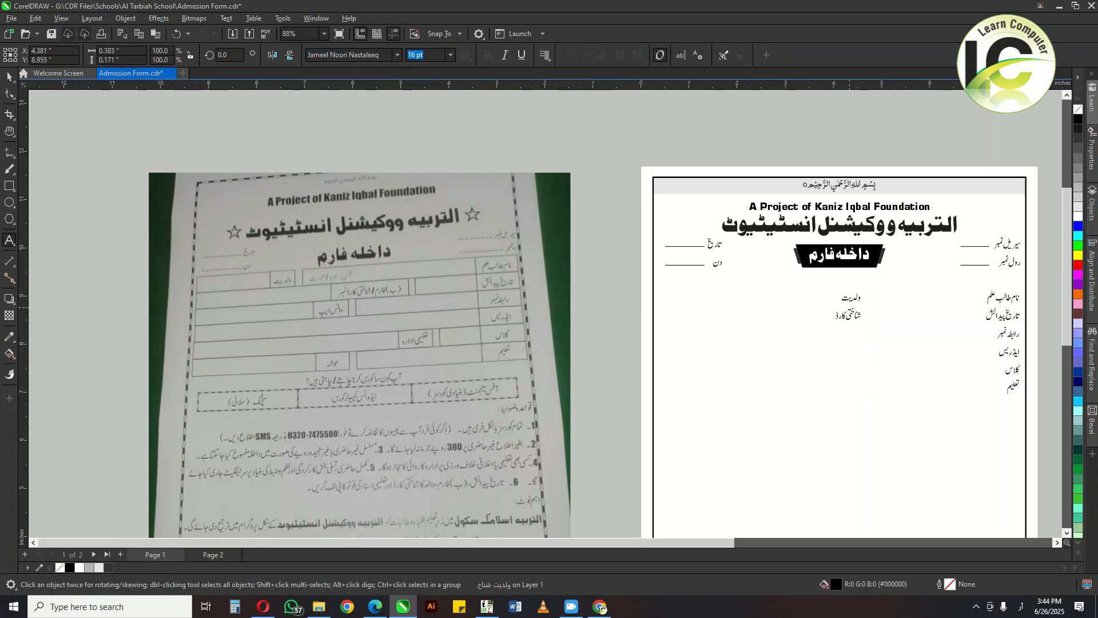
pyautogui.write(' نببر')
pyautogui.hotkey('alt', 'shift')
pyautogui.write('/')
pyautogui.hotkey('alt', 'shift')
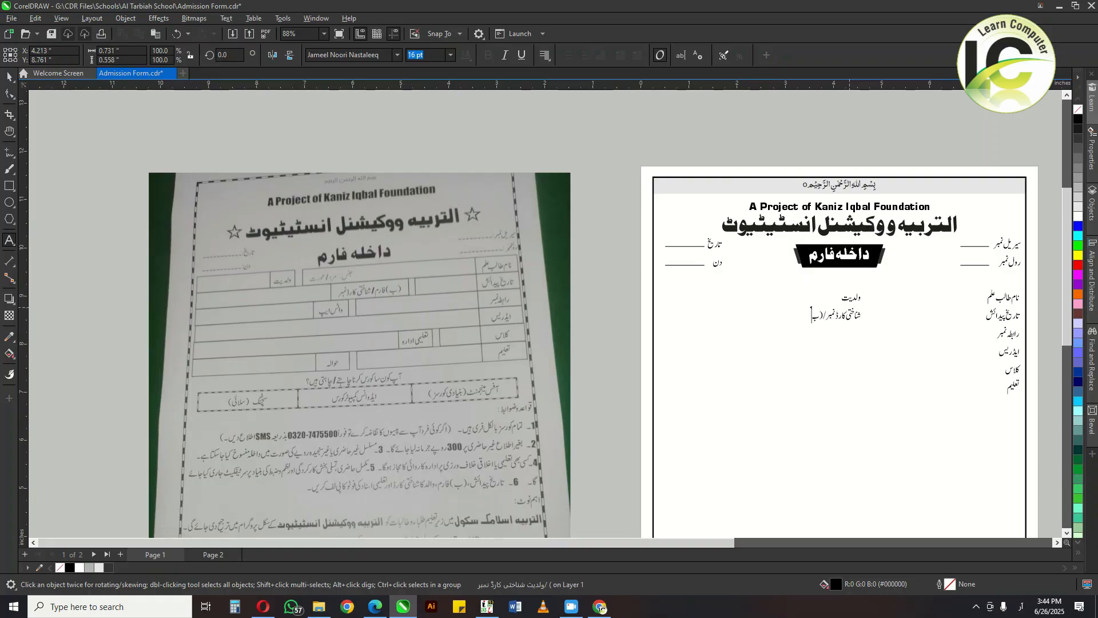
pyautogui.write('(ب)فارم و')
# Add "واٹس ایپ نمبر", a blank line, "تعلیمی ادارہ" and "حوالہ" to the middle label column.
pyautogui.write('اٹس ای')
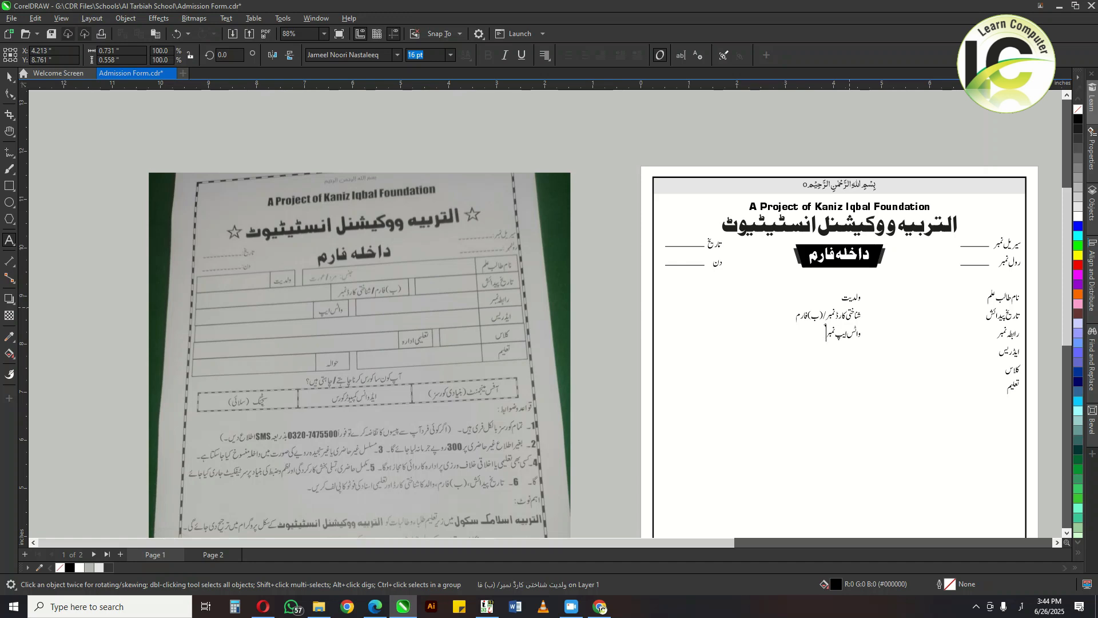
pyautogui.write('پ نمبر')
pyautogui.press('Return')
pyautogui.press('Return')
pyautogui.write('تعلیمی ادارہ')
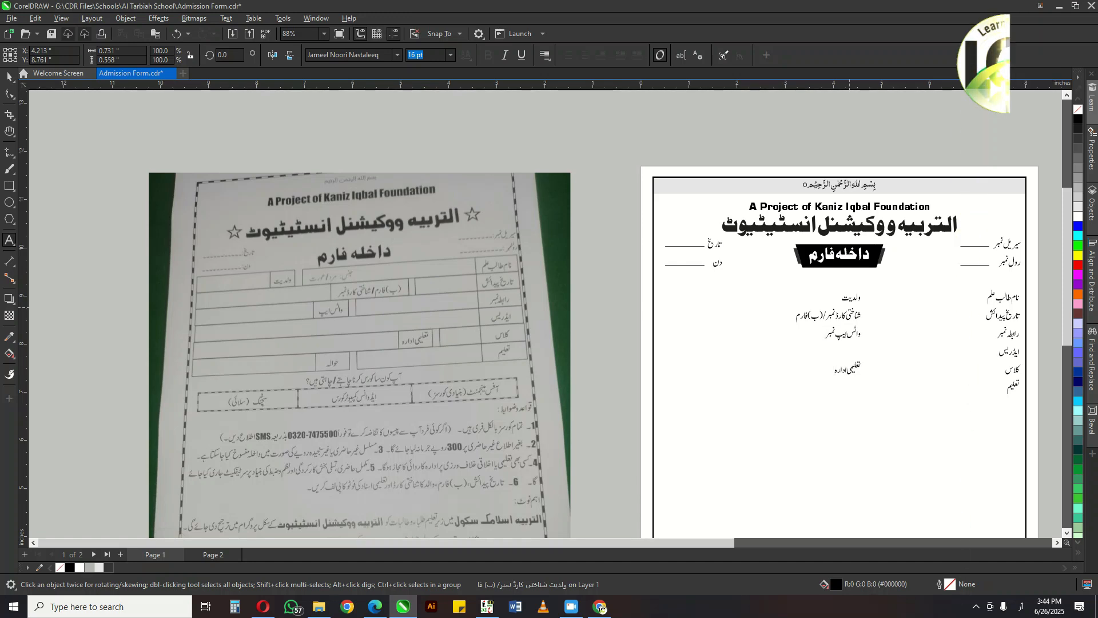
pyautogui.press('Return')
pyautogui.write('حوالہ')
pyautogui.hotkey('ctrl', 'space')
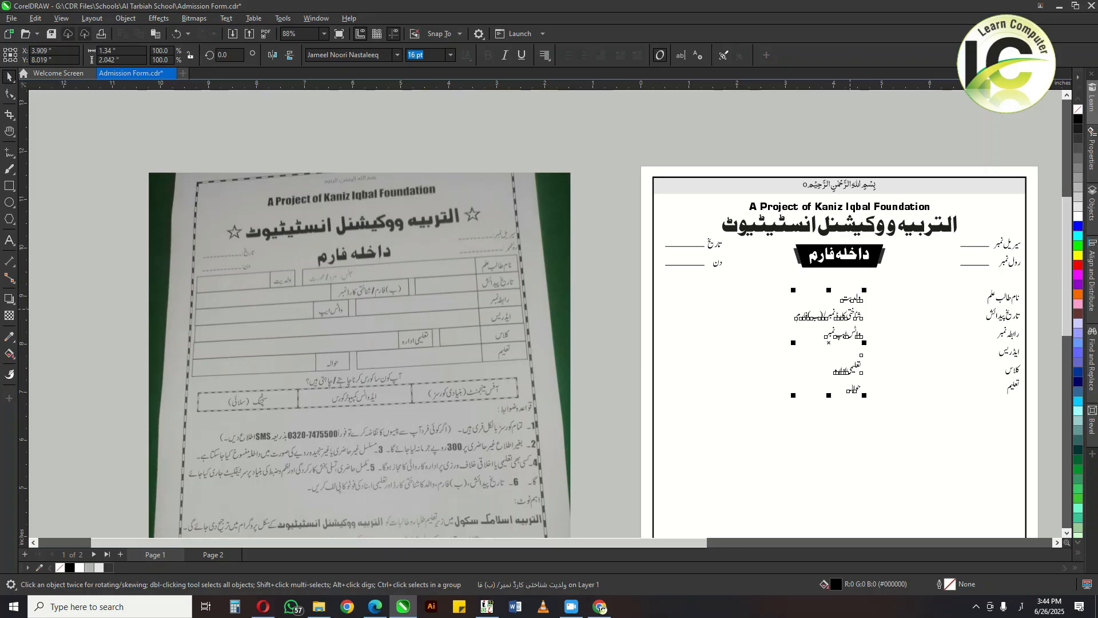
# Break apart the middle and right label columns into separate single-line text objects.
pyautogui.scroll(2, 888, 316)
pyautogui.moveTo(889, 317); pyautogui.dragTo(636, 300)
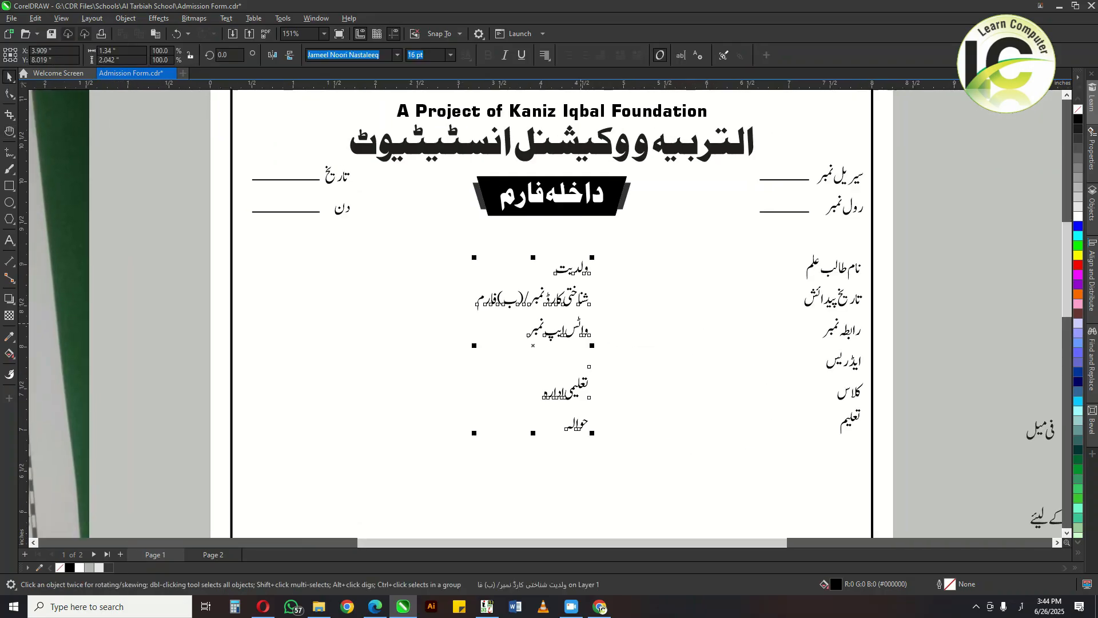
pyautogui.hotkey('ctrl', 'k')
pyautogui.click(675, 320)
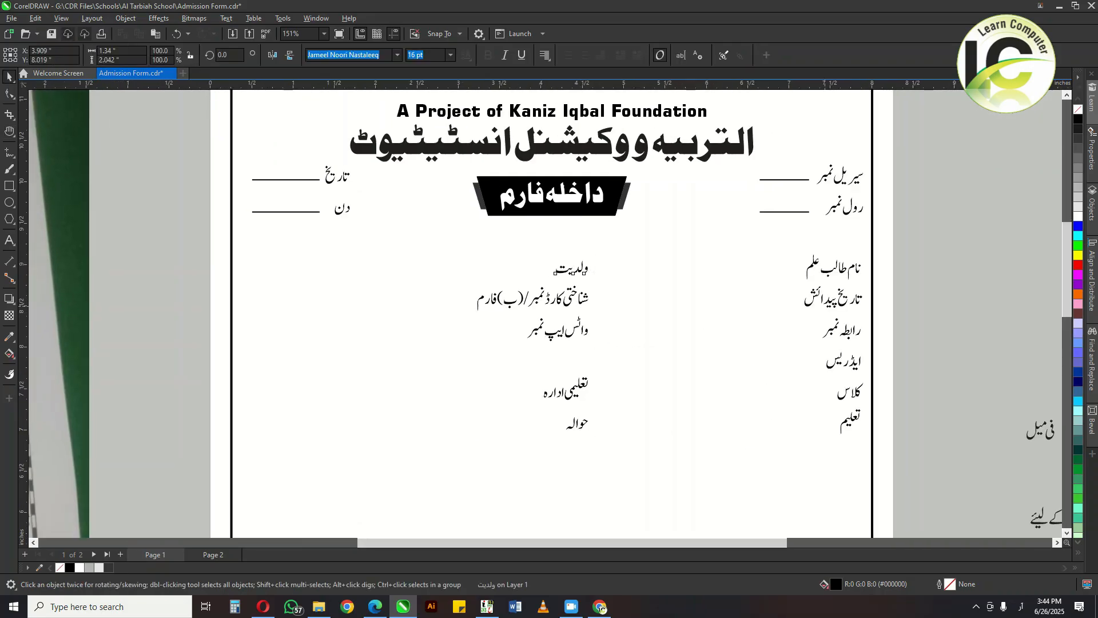
pyautogui.click(832, 303)
pyautogui.hotkey('ctrl', 'k')
pyautogui.click(749, 310)
# Move the ولدیت label left along its row and left-align it with the شناختی کارڈ نمبر/(ب)فارم label.
pyautogui.scroll(-1, 748, 310)
pyautogui.moveTo(98, 332); pyautogui.dragTo(417, 337)
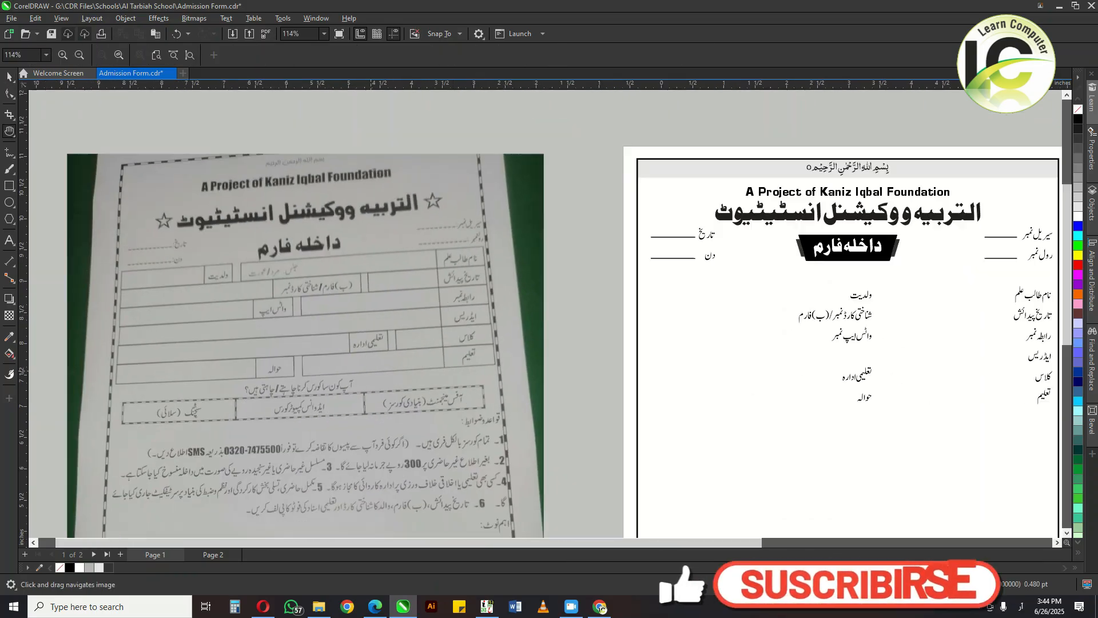
pyautogui.scroll(-2, 366, 378)
pyautogui.moveTo(707, 367); pyautogui.dragTo(628, 330)
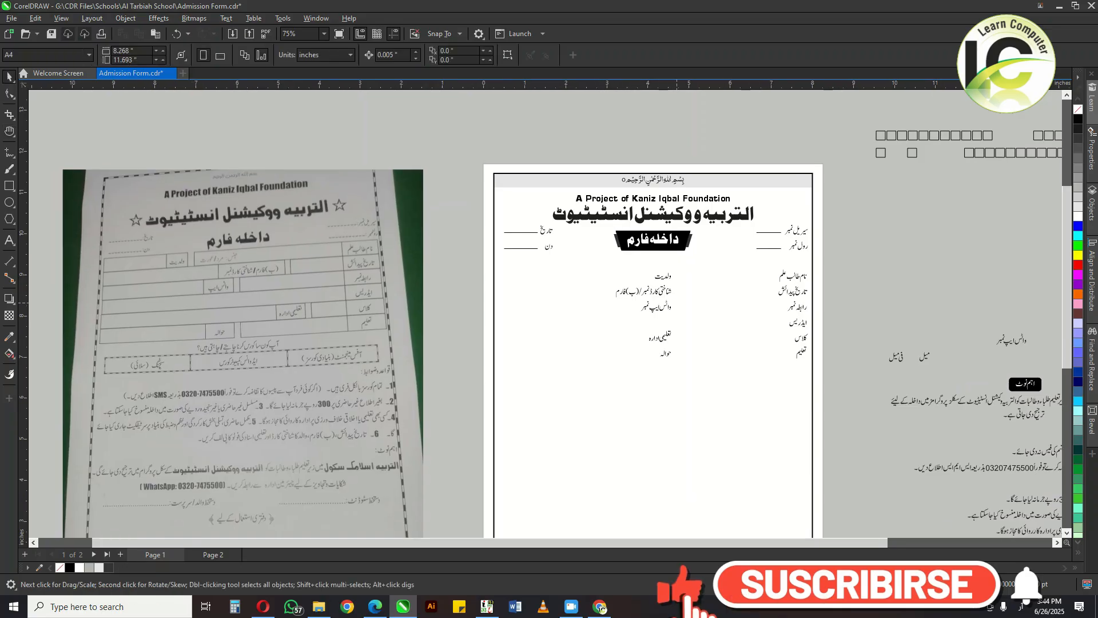
pyautogui.moveTo(688, 275); pyautogui.dragTo(532, 375)
pyautogui.press('Escape')
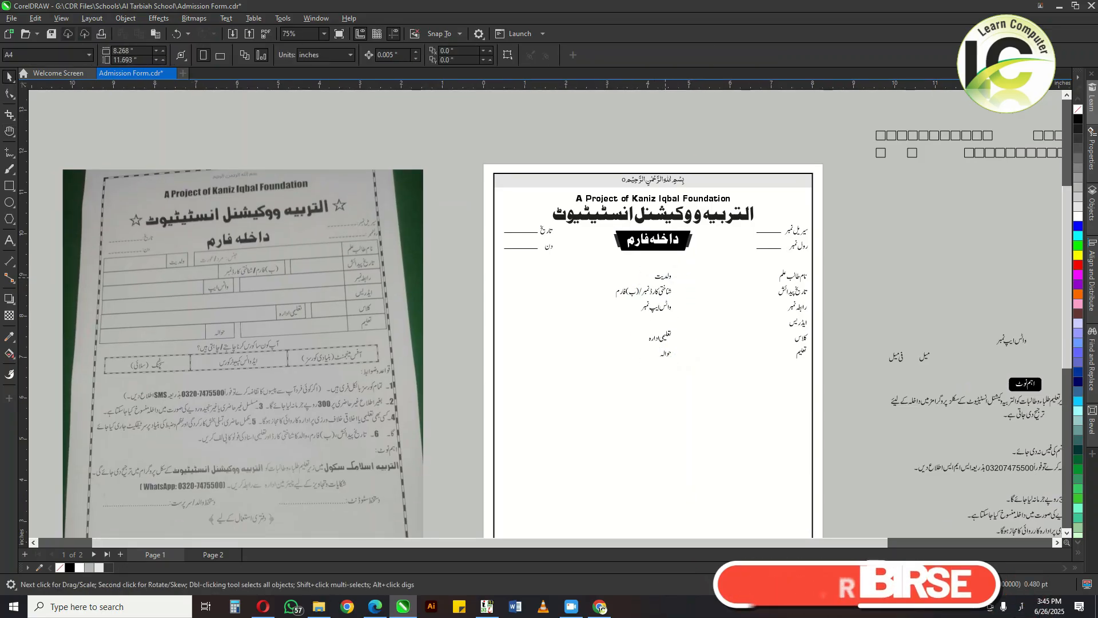
pyautogui.moveTo(665, 276); pyautogui.dragTo(640, 277)
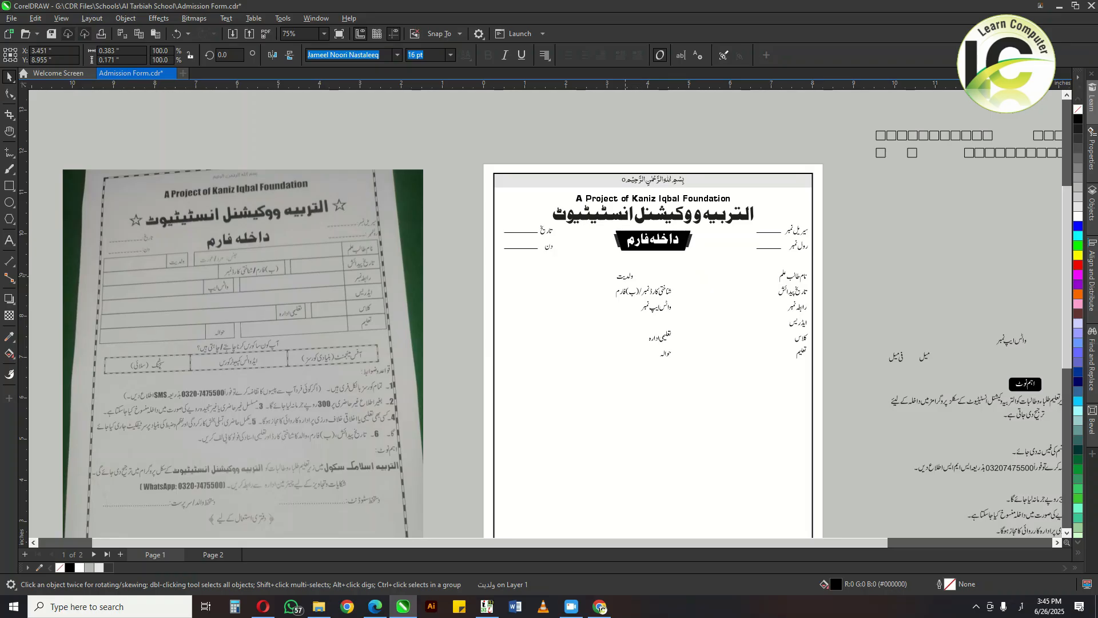
pyautogui.keyDown('shift'); pyautogui.click(624, 295); pyautogui.keyUp('shift')
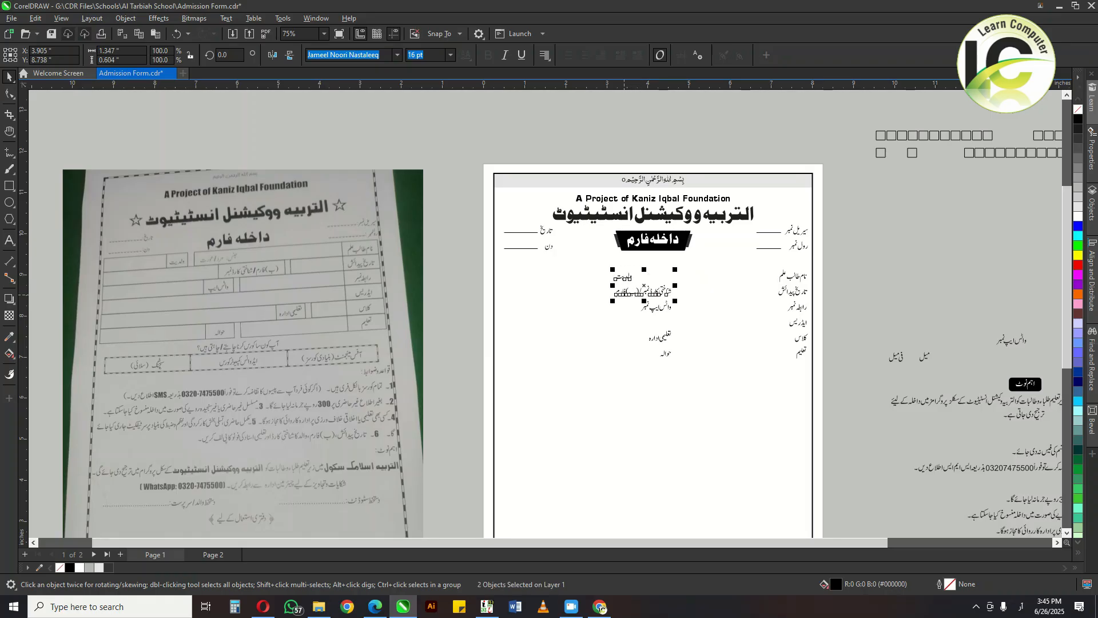
pyautogui.press('Escape')
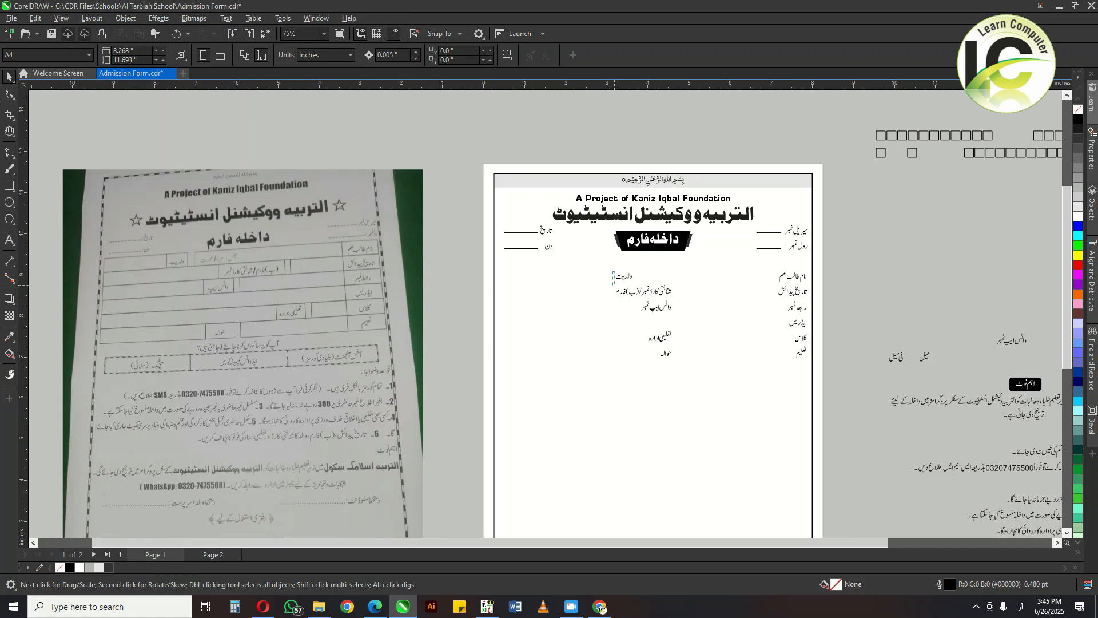
pyautogui.moveTo(630, 303); pyautogui.dragTo(630, 304)
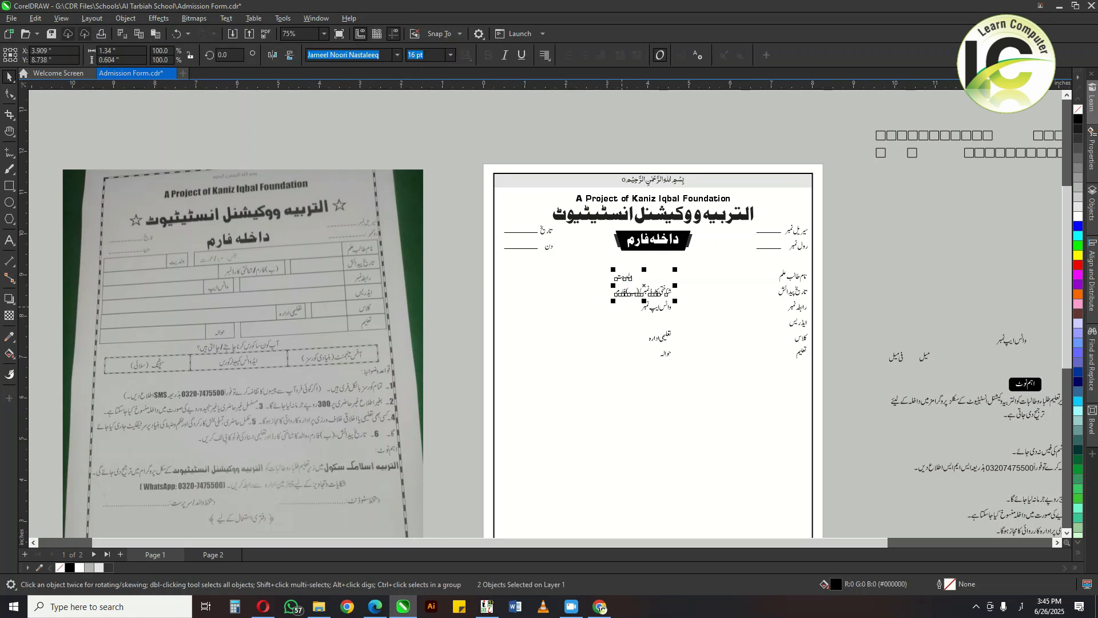
# Move the تعلیمی ادارہ label right along its row, closer to the کلاس label.
pyautogui.press('Escape')
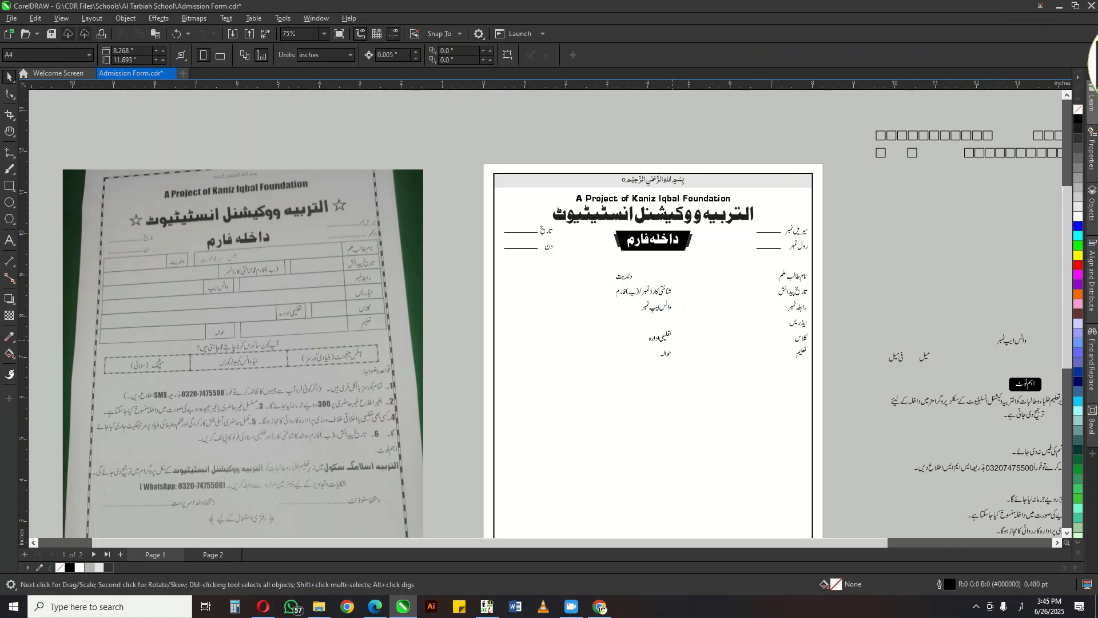
pyautogui.click(658, 339)
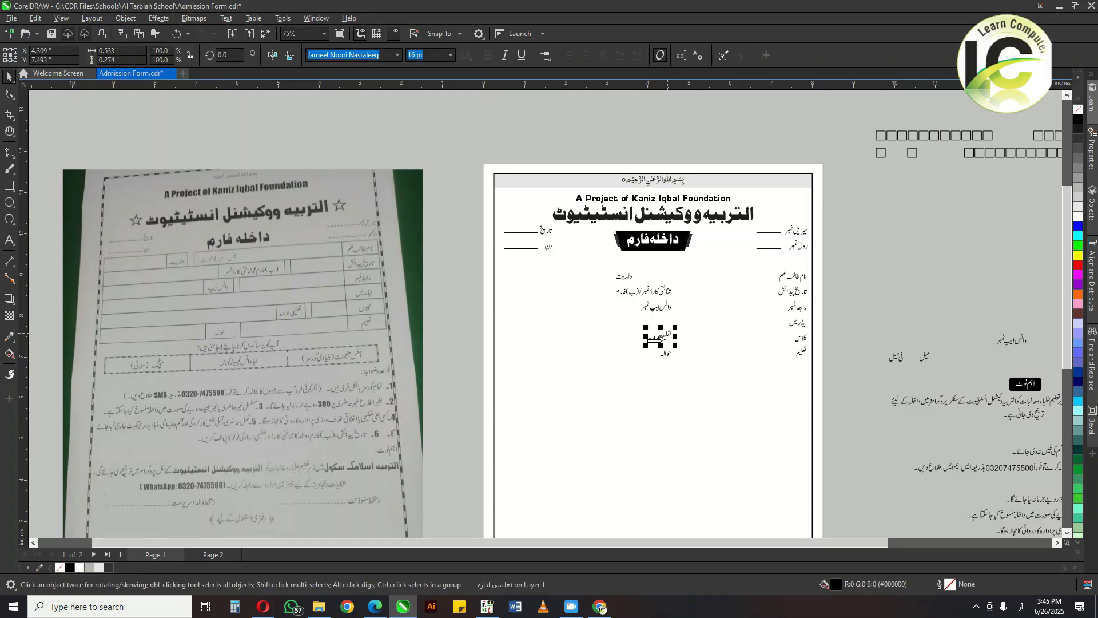
pyautogui.moveTo(658, 338); pyautogui.dragTo(709, 338)
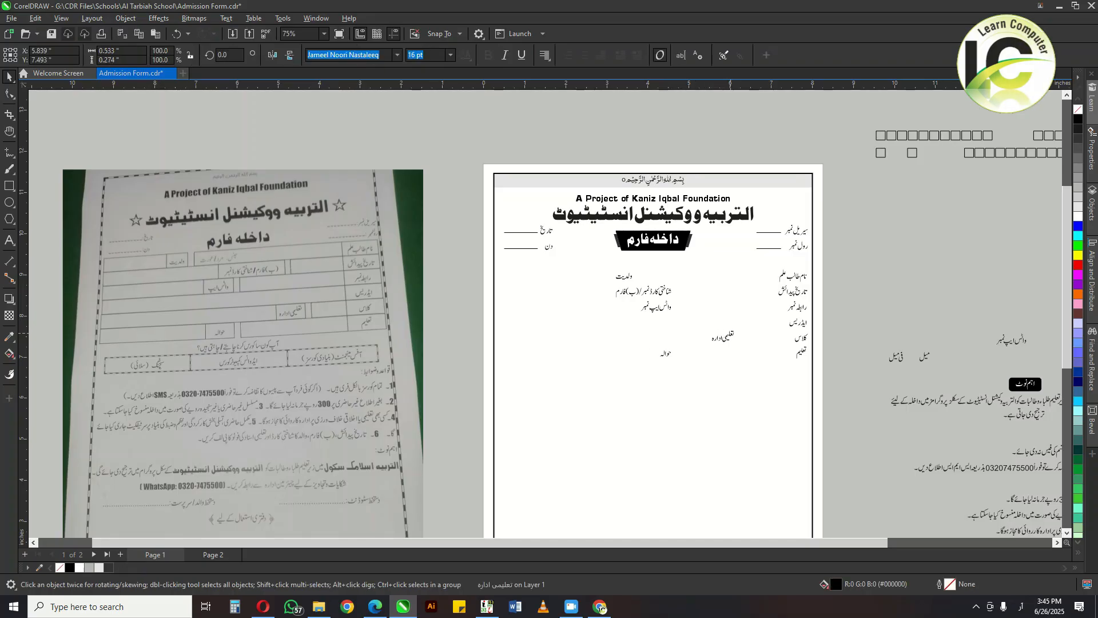
pyautogui.press('Escape')
# Copy the رول نمبر blank line beside each of the six labels from نام طالب علم to تعلیم and align the copies vertically.
pyautogui.scroll(3, 785, 287)
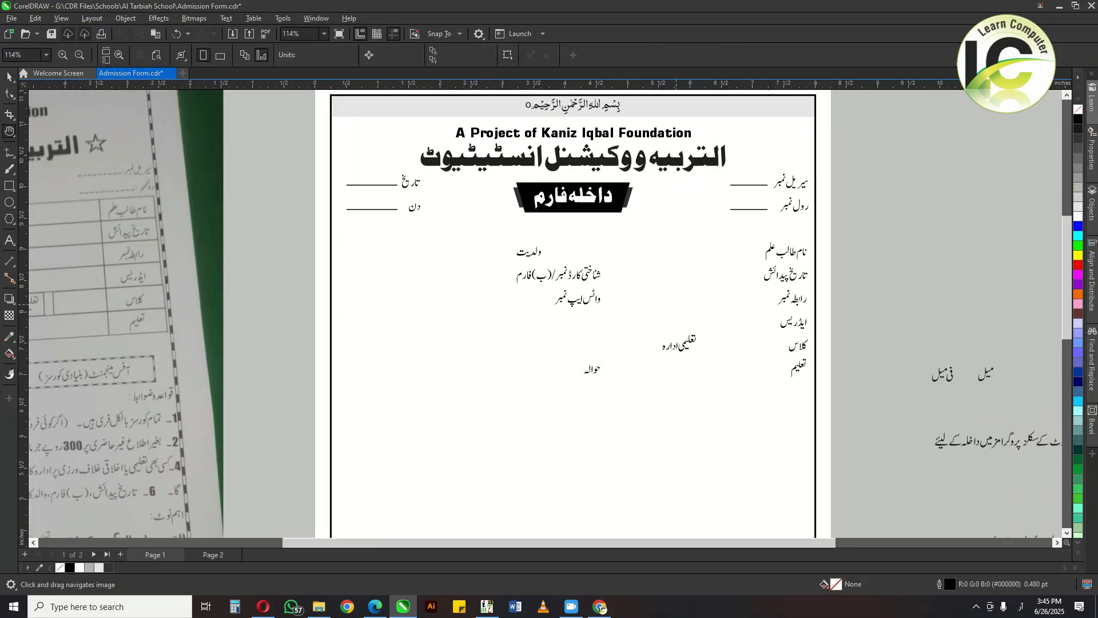
pyautogui.click(751, 209)
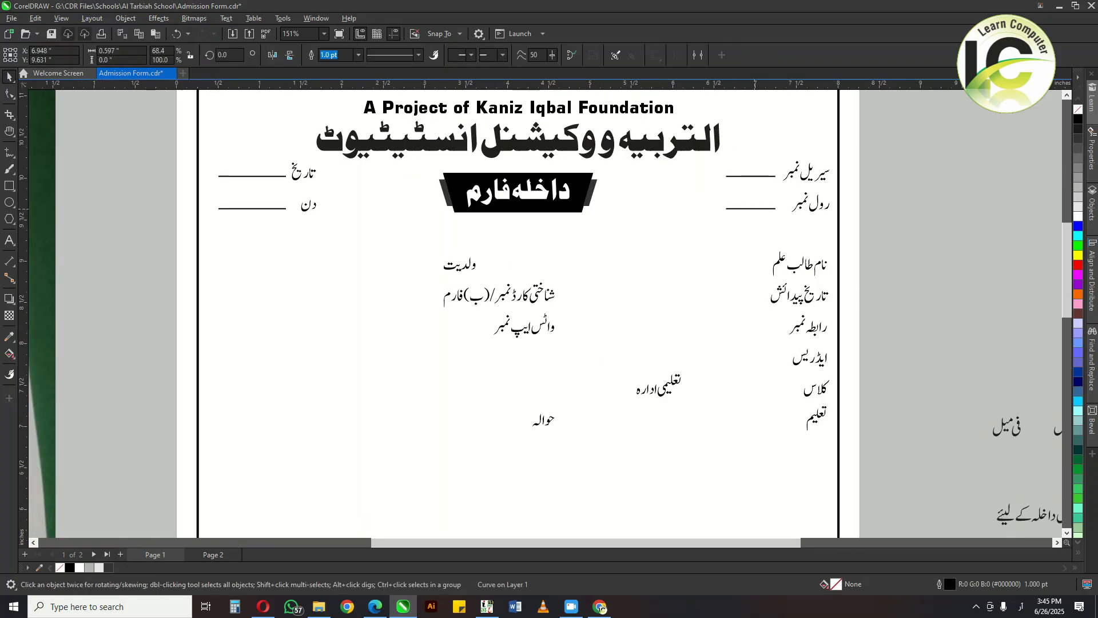
pyautogui.moveTo(740, 273); pyautogui.dragTo(740, 301)
pyautogui.hotkey('ctrl', 'r')
pyautogui.hotkey('ctrl', 'r')
pyautogui.hotkey('ctrl', 'r')
pyautogui.hotkey('ctrl', 'r')
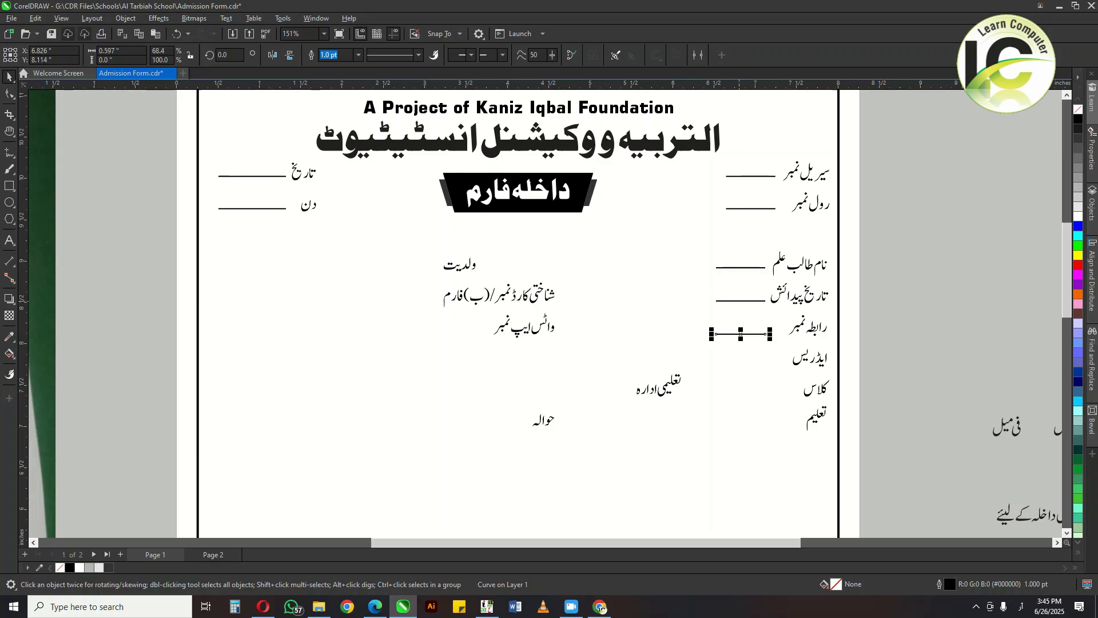
pyautogui.moveTo(737, 458); pyautogui.dragTo(738, 261)
pyautogui.moveTo(740, 437); pyautogui.dragTo(815, 426)
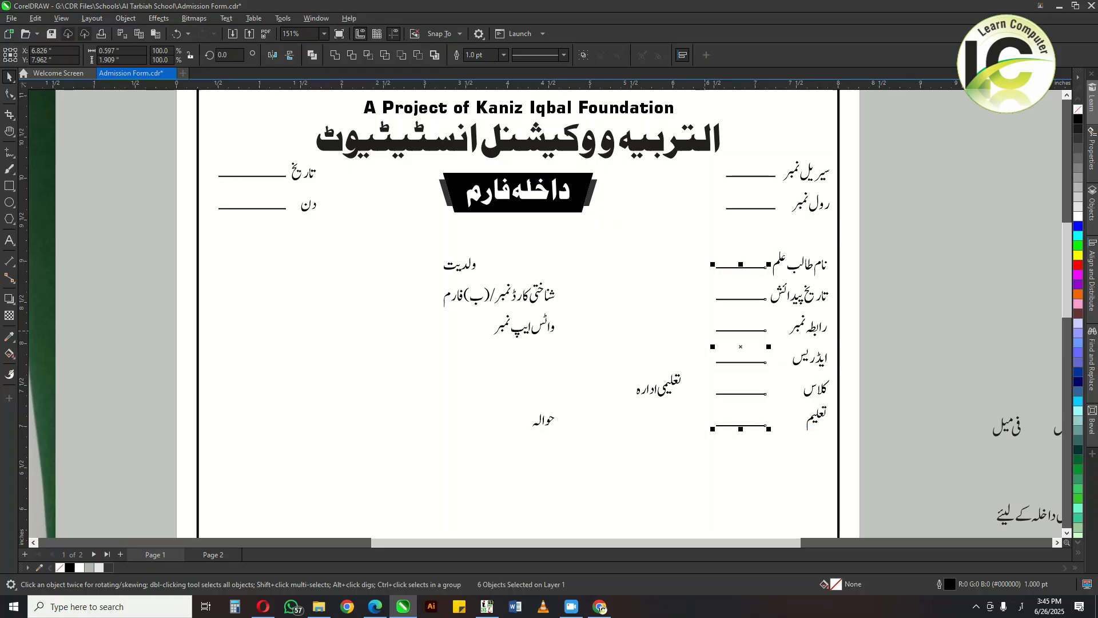
# Lengthen the six blank lines leftward to about 3.43 inches, up to the ولدیت label.
pyautogui.moveTo(715, 346); pyautogui.dragTo(482, 346)
pyautogui.scroll(1, 770, 327)
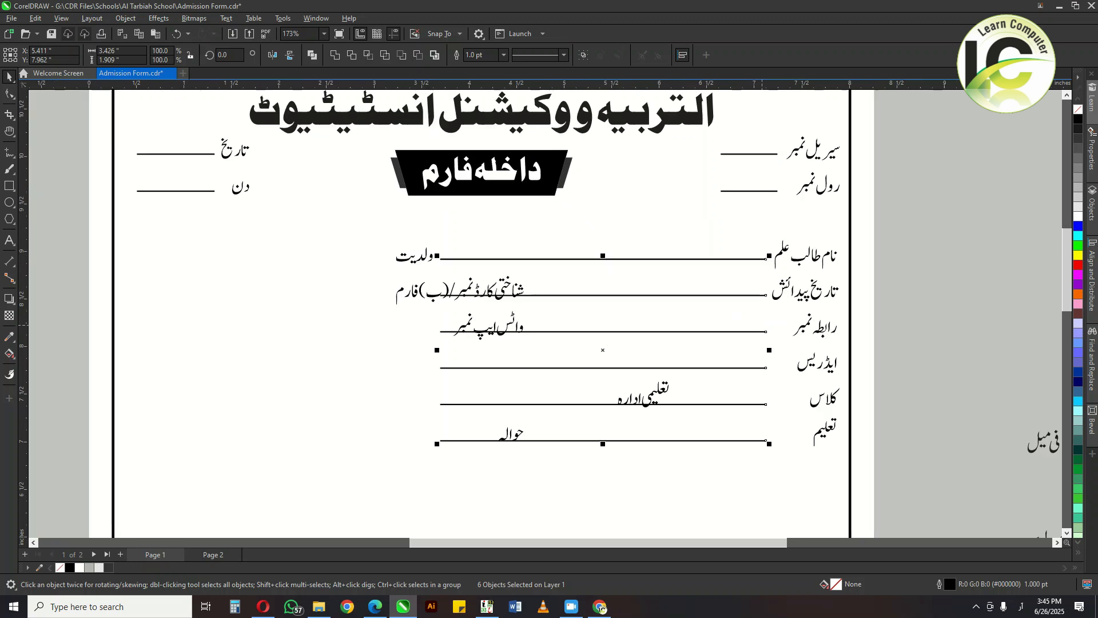
pyautogui.moveTo(771, 340); pyautogui.dragTo(790, 331)
pyautogui.hotkey('ctrl', 'z')
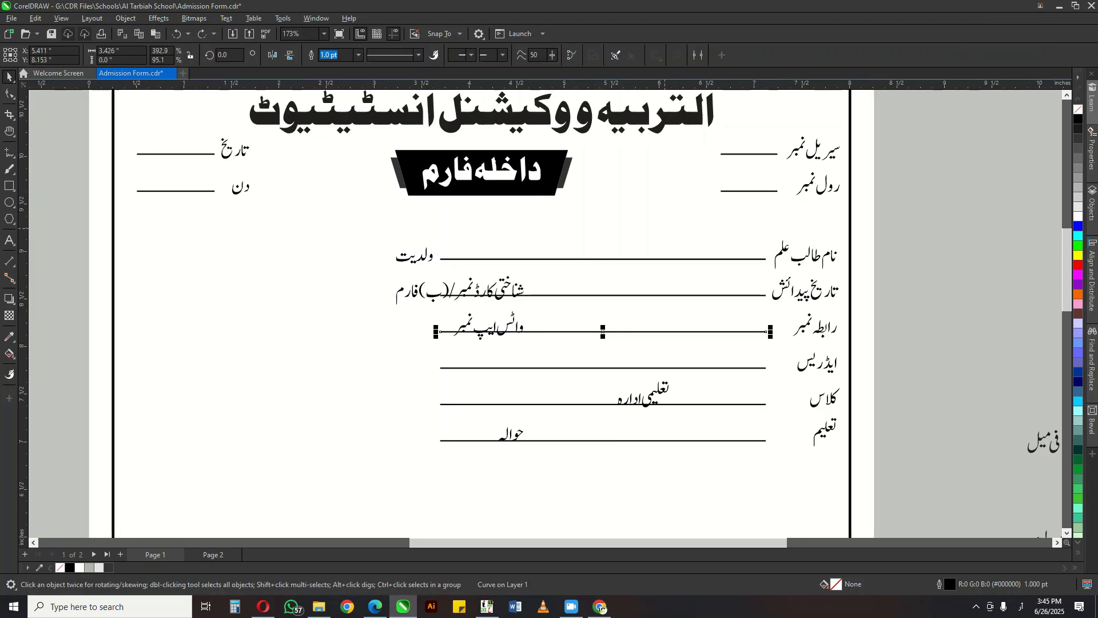
# Shorten the تاریخ پیدائش and رابطہ نمبر lines to about 2.37 inches and copy both left of the middle labels at about 2.63 inches.
pyautogui.moveTo(664, 228); pyautogui.dragTo(688, 346)
pyautogui.keyDown('shift'); pyautogui.click(487, 260); pyautogui.keyUp('shift')
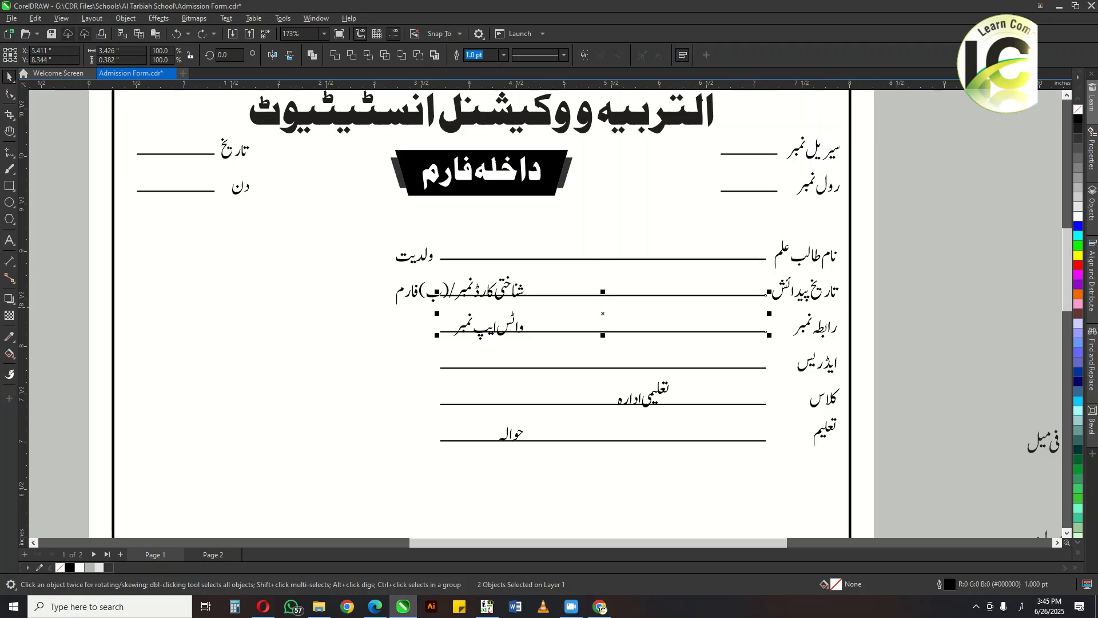
pyautogui.moveTo(437, 313); pyautogui.dragTo(537, 314)
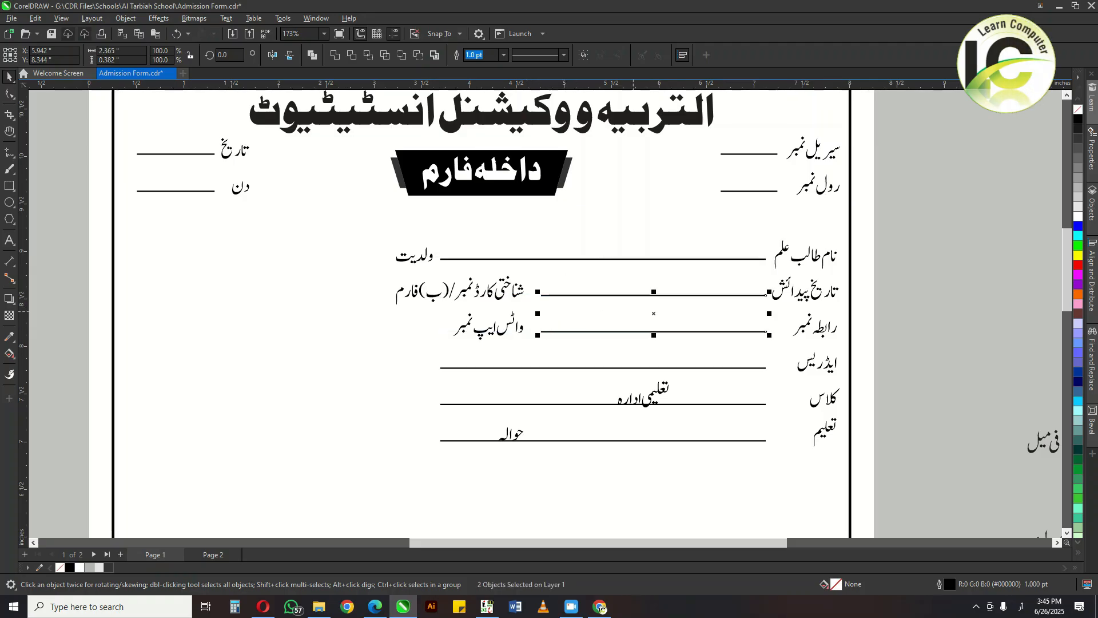
pyautogui.moveTo(654, 332); pyautogui.dragTo(307, 332)
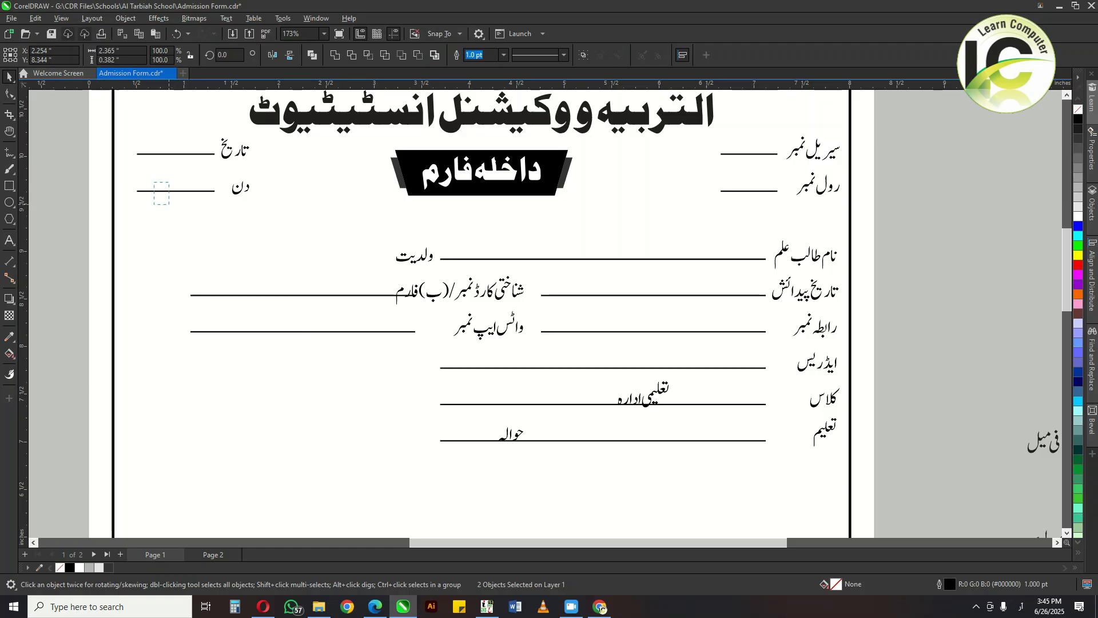
pyautogui.moveTo(419, 332); pyautogui.dragTo(390, 314)
# Duplicate the line beside شناختی کارڈ نمبر/(ب)فارم and align the copy with the نام طالب علم line to fill the ولدیت blank.
pyautogui.click(602, 259)
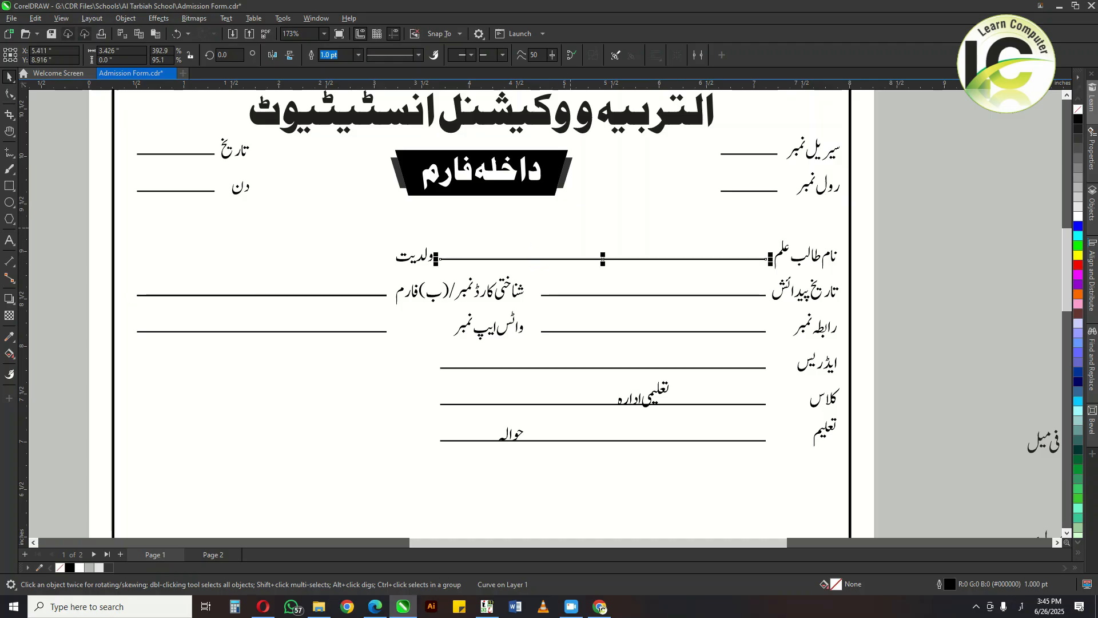
pyautogui.click(348, 290)
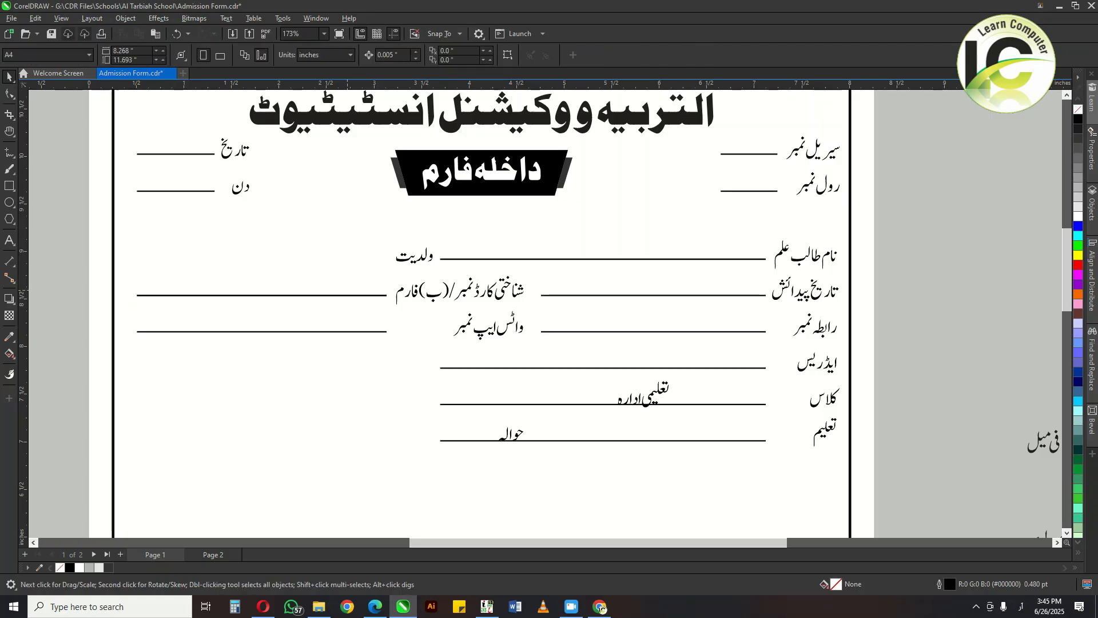
pyautogui.click(344, 295)
pyautogui.press('+')
pyautogui.keyDown('shift'); pyautogui.click(492, 258); pyautogui.keyUp('shift')
pyautogui.press('e')
pyautogui.press('Escape')
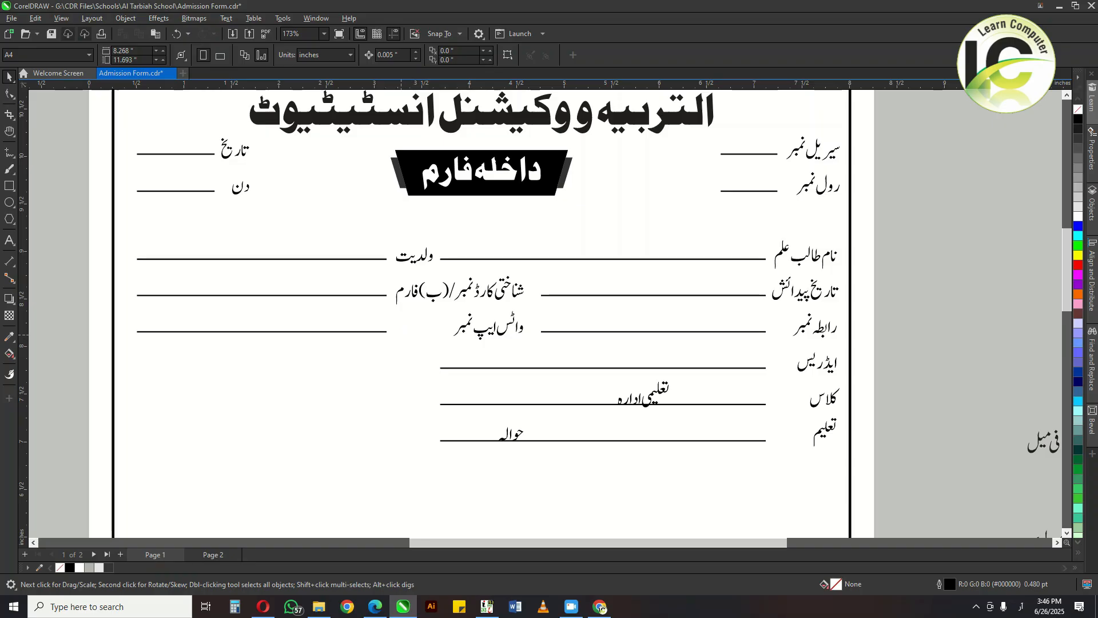
# Left-align the ایڈریس line with the واٹس ایپ نمبر line and extend it to the ایڈریس label, about 6.82 inches long.
pyautogui.scroll(-1, 550, 309)
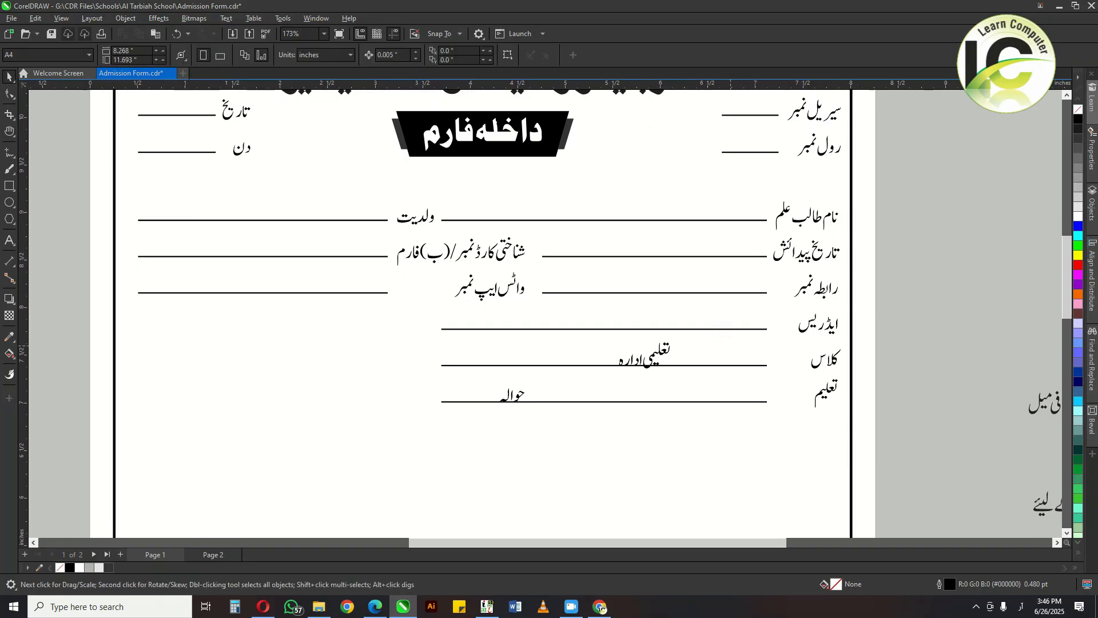
pyautogui.click(351, 293)
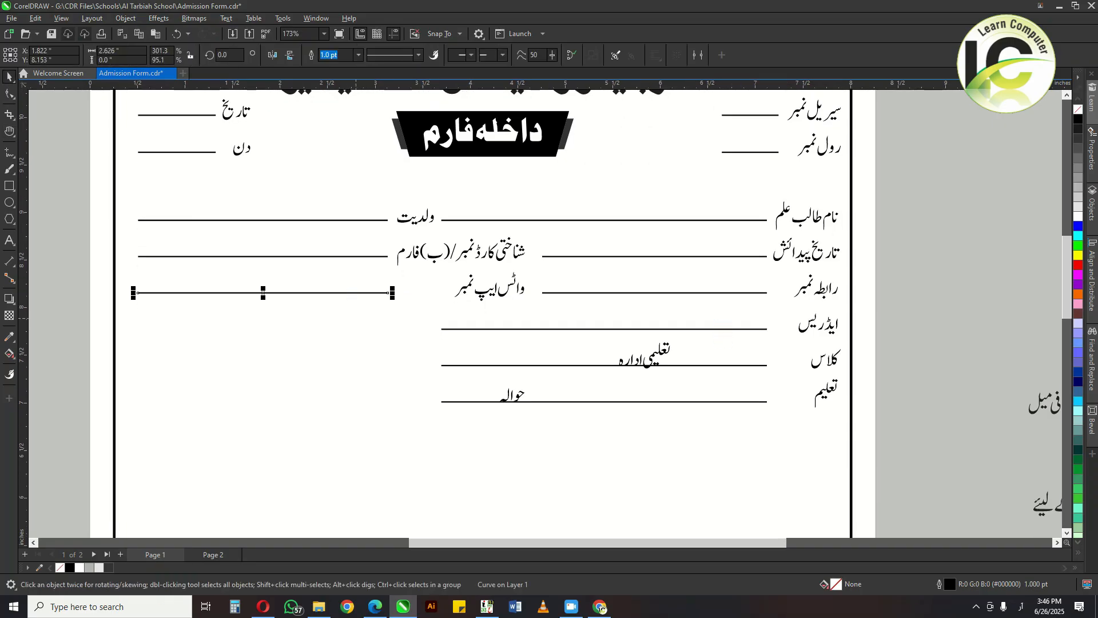
pyautogui.click(443, 329)
pyautogui.keyDown('shift'); pyautogui.click(377, 293); pyautogui.keyUp('shift')
pyautogui.press('l')
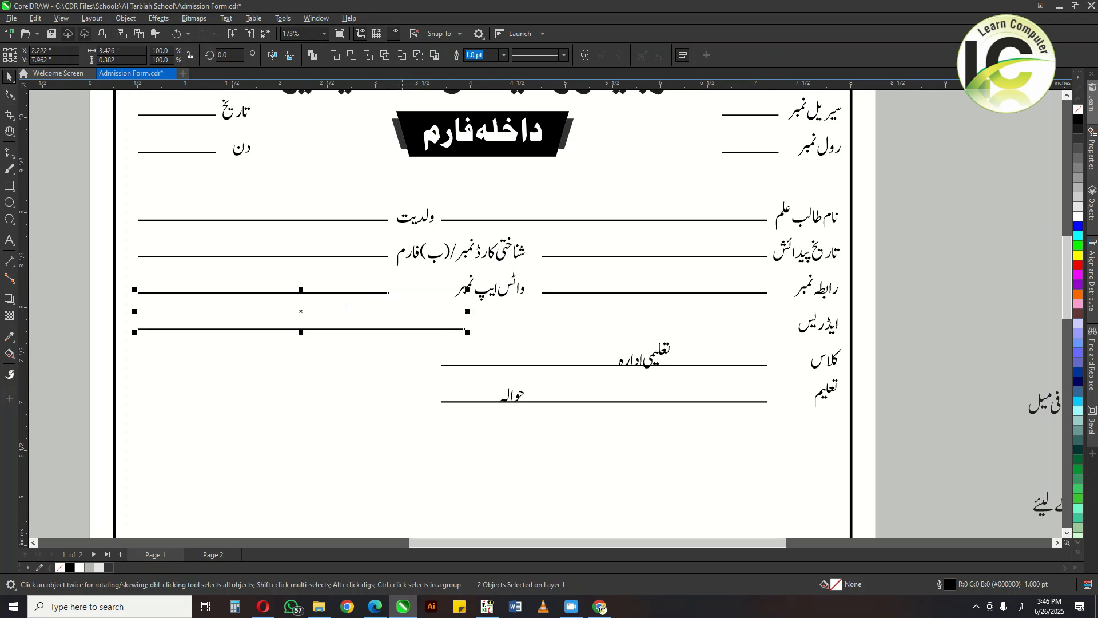
pyautogui.moveTo(439, 347); pyautogui.dragTo(789, 330)
# Fit the کلاس line between the تعلیمی ادارہ and کلاس labels by adjusting both its ends.
pyautogui.click(655, 293)
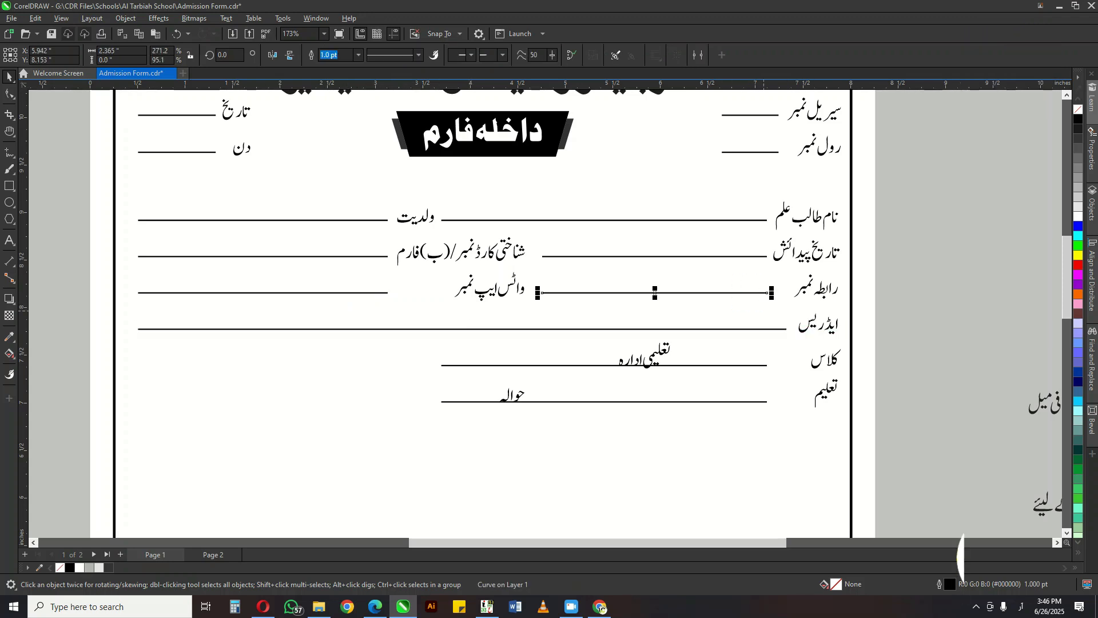
pyautogui.click(444, 365)
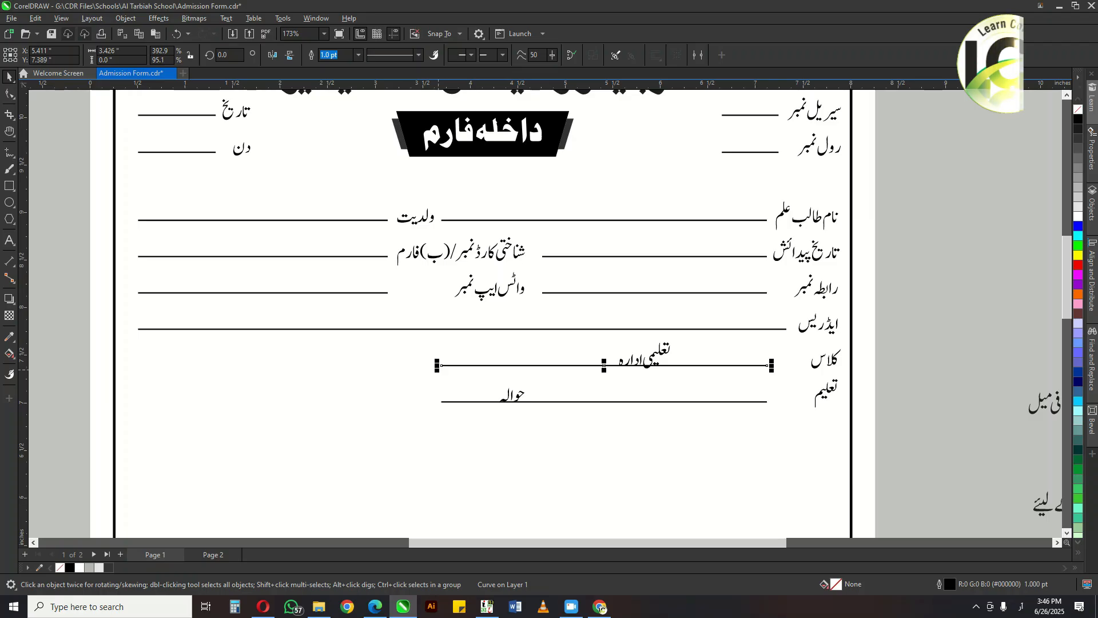
pyautogui.moveTo(436, 365); pyautogui.dragTo(670, 366)
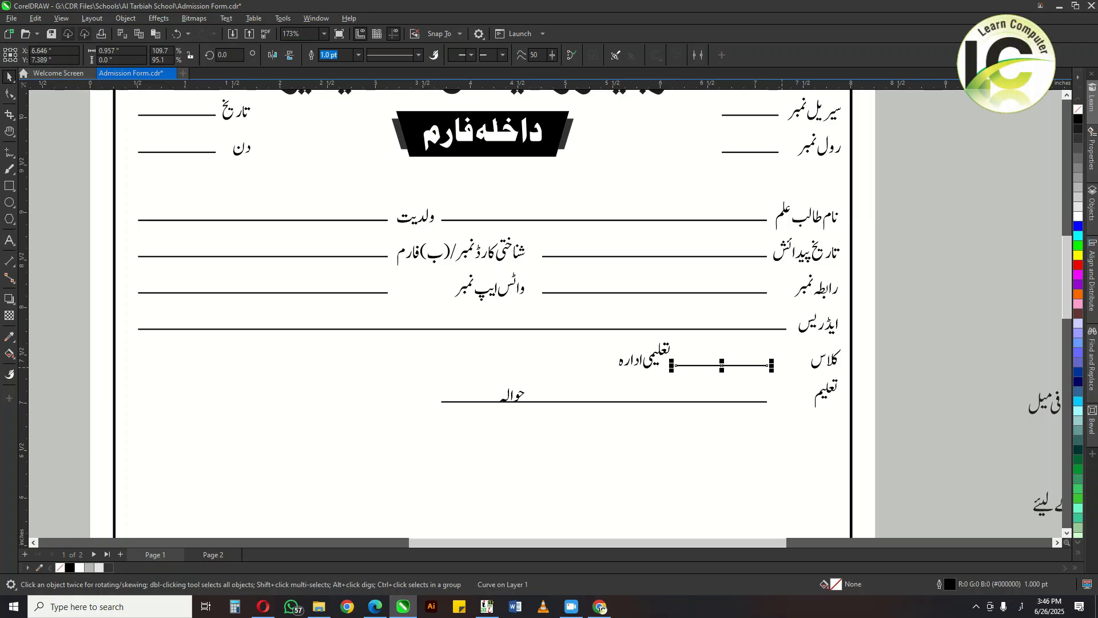
pyautogui.moveTo(772, 365); pyautogui.dragTo(810, 365)
# Left-align a copy of the کلاس line with the ایڈریس line and stretch it to the تعلیمی ادارہ label.
pyautogui.keyDown('shift'); pyautogui.click(704, 329); pyautogui.keyUp('shift')
pyautogui.press('l')
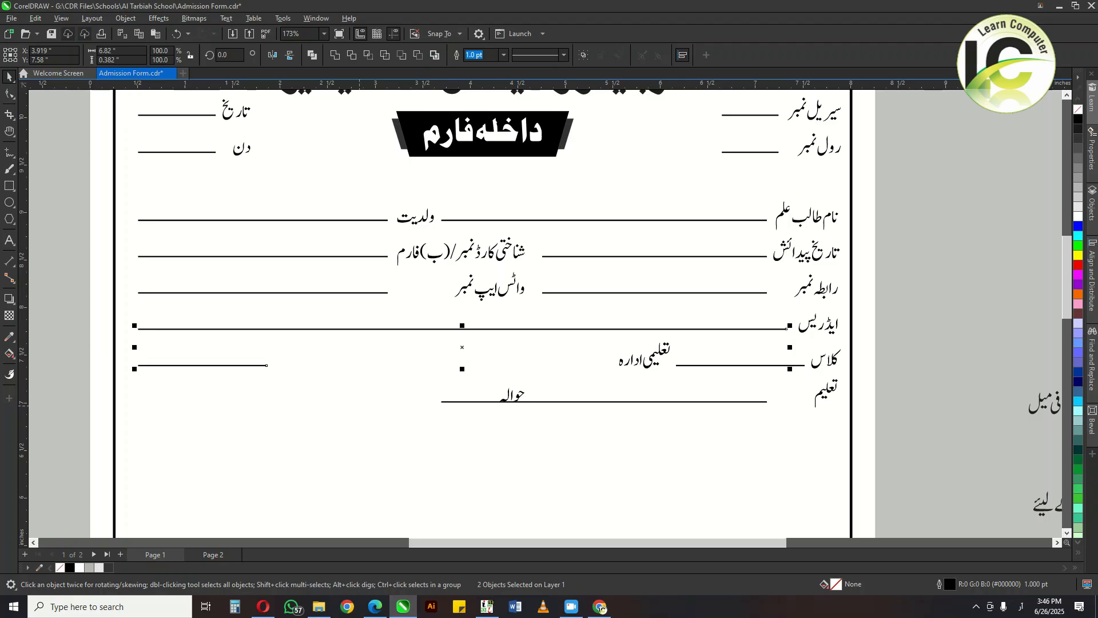
pyautogui.moveTo(250, 386); pyautogui.dragTo(661, 402)
pyautogui.press('Escape')
# Fit the تعلیم line between its label and حوالہ, and left-align and stretch a copy to fill the حوالہ blank.
pyautogui.click(580, 401)
pyautogui.moveTo(478, 401); pyautogui.dragTo(535, 401)
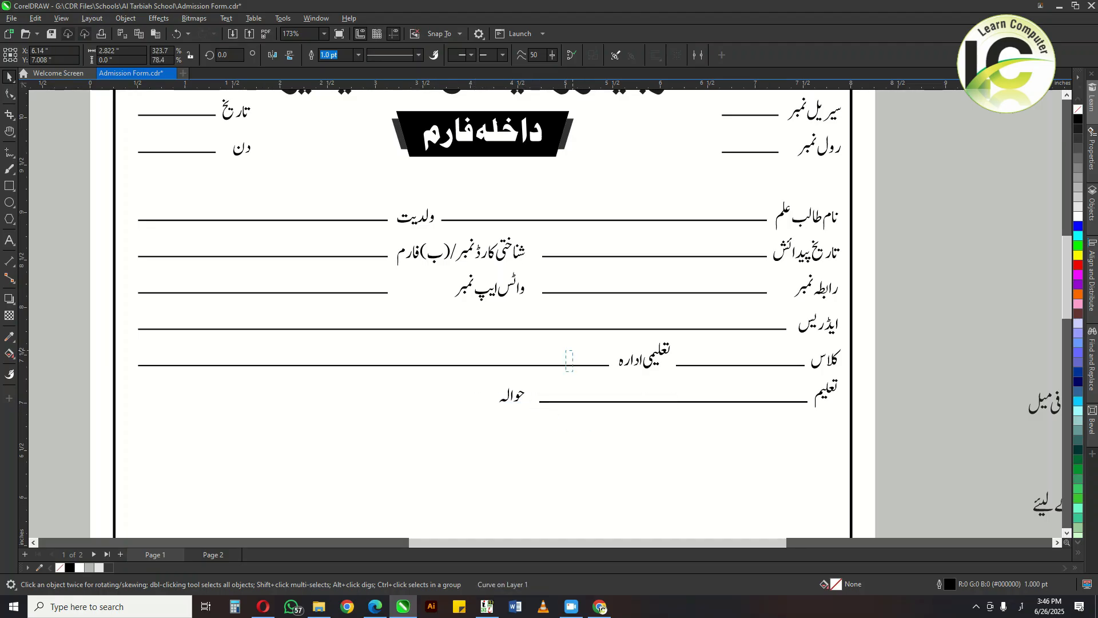
pyautogui.moveTo(573, 350); pyautogui.dragTo(574, 350)
pyautogui.press('l')
pyautogui.moveTo(383, 415); pyautogui.dragTo(492, 401)
pyautogui.press('Escape')
# Nudge the حوالہ label slightly right to clear the line beside it.
pyautogui.click(515, 398)
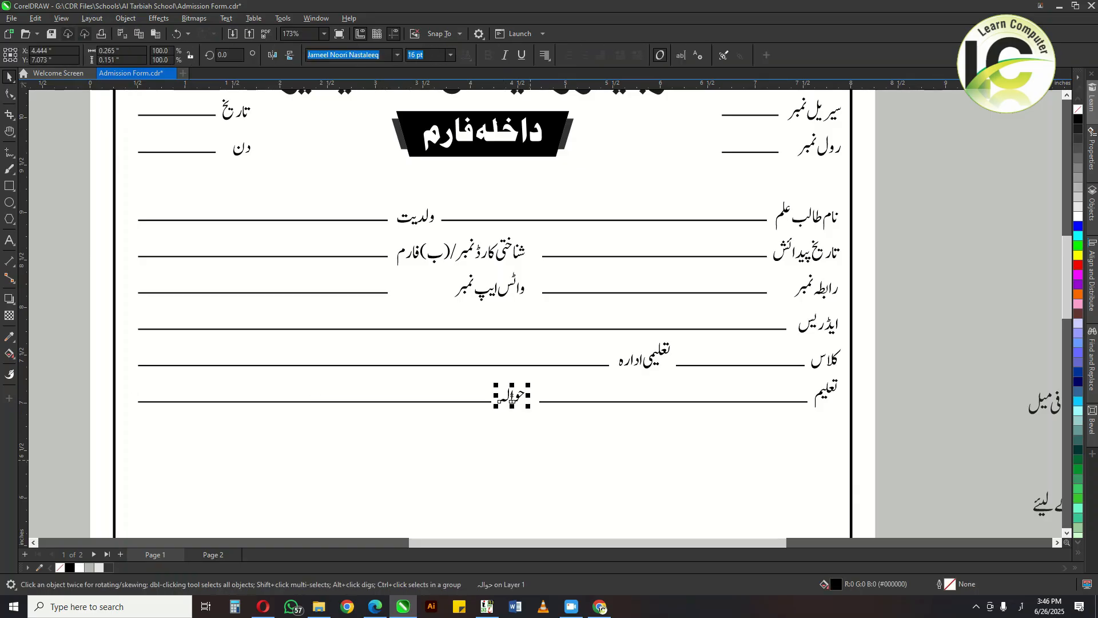
pyautogui.press('Right')
pyautogui.press('Right')
pyautogui.press('Right')
pyautogui.click(530, 461)
# Examine the layout of the header and the six student information rows.
pyautogui.scroll(-1, 530, 461)
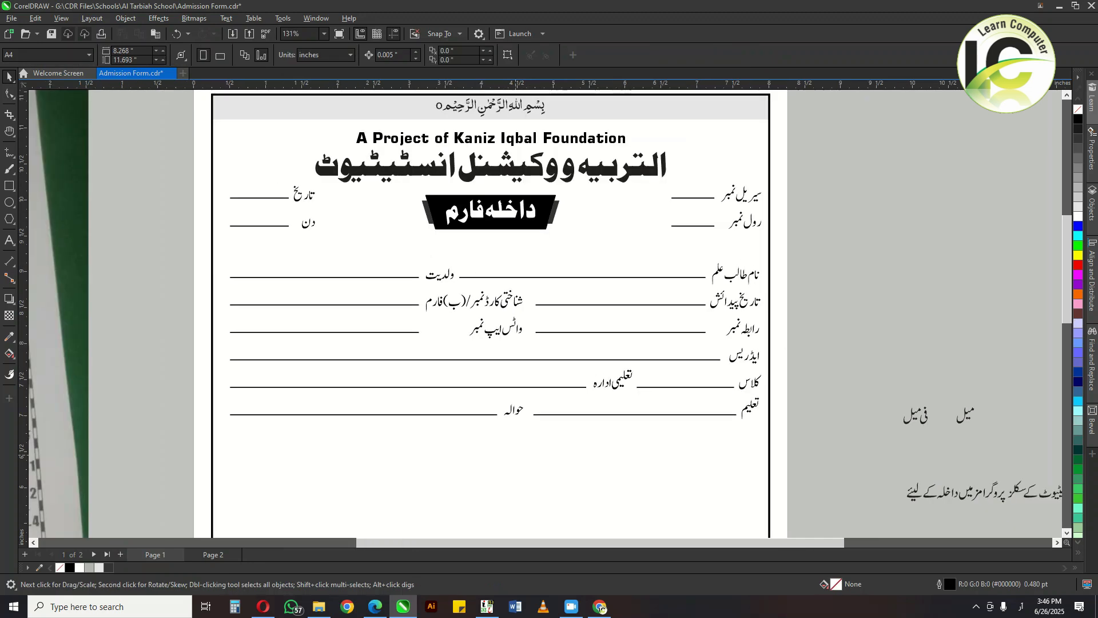
pyautogui.press('h')
pyautogui.scroll(-1, 519, 445)
pyautogui.moveTo(519, 445); pyautogui.dragTo(493, 429)
pyautogui.scroll(1, 690, 371)
pyautogui.scroll(-1, 665, 344)
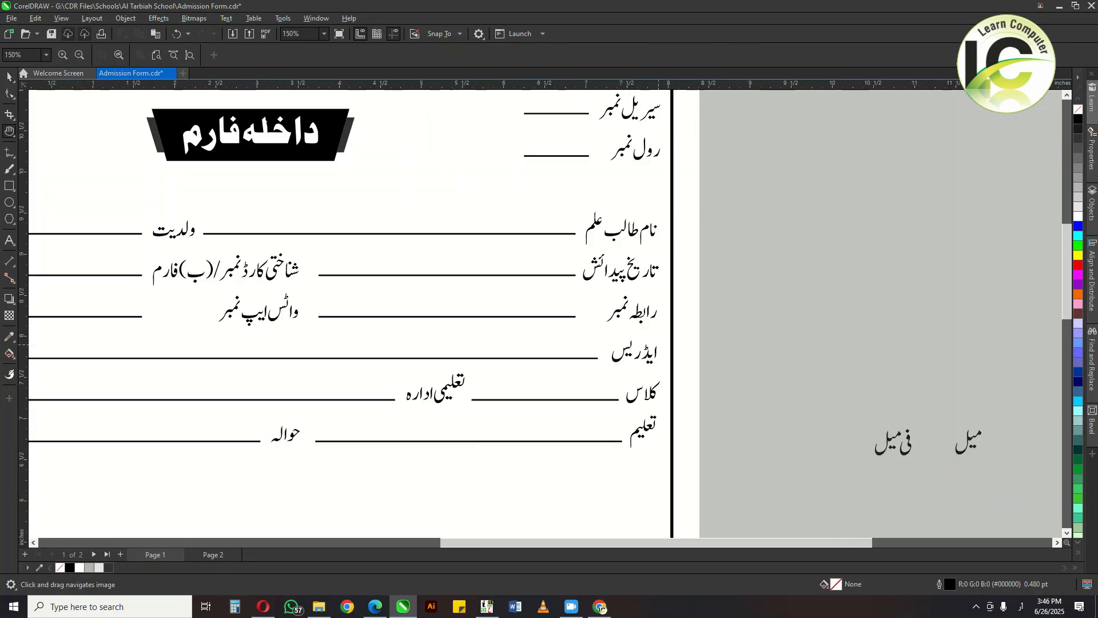
pyautogui.moveTo(483, 353); pyautogui.dragTo(552, 398)
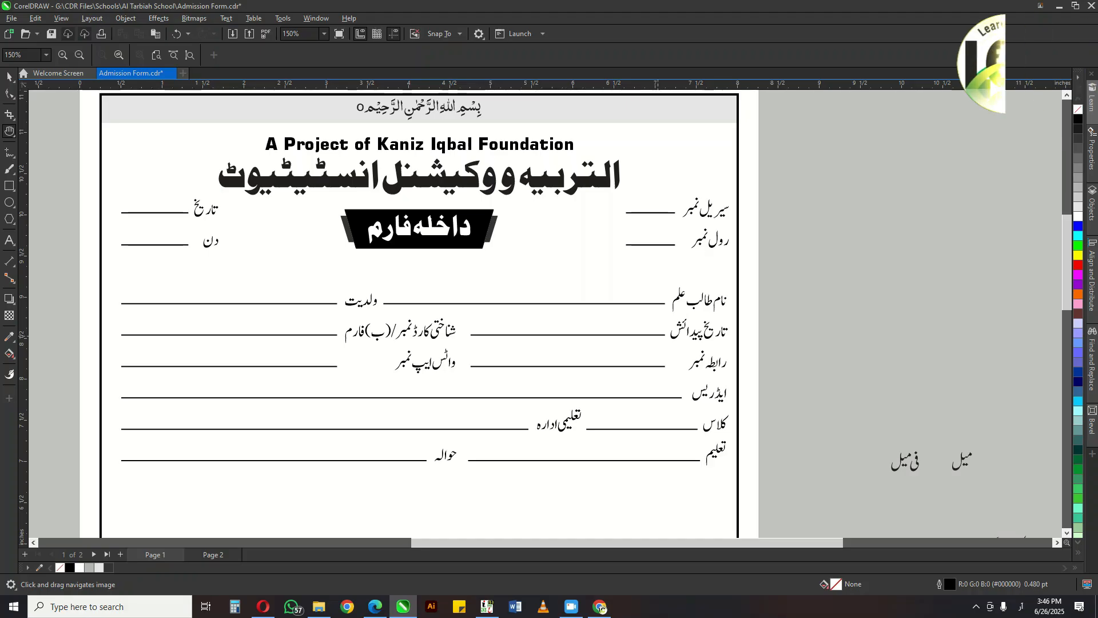
pyautogui.moveTo(599, 343); pyautogui.dragTo(557, 367)
# Group the row of 11 boxes from the pasteboard and place the group on the رابطہ نمبر row.
pyautogui.scroll(-2, 578, 365)
pyautogui.moveTo(850, 290); pyautogui.dragTo(743, 323)
pyautogui.press('space')
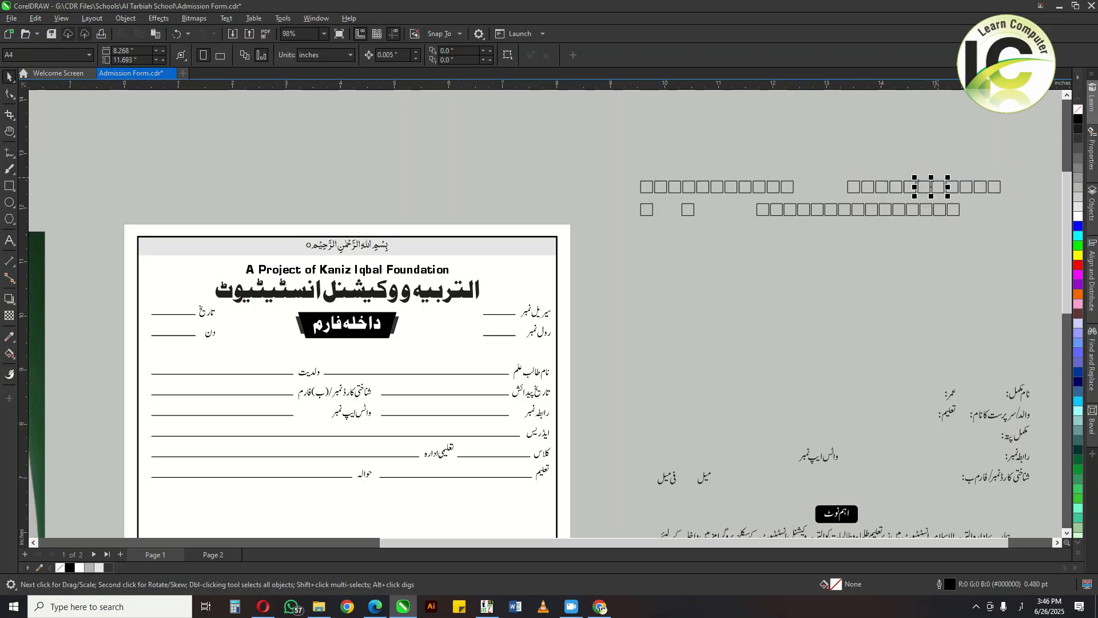
pyautogui.moveTo(1011, 168); pyautogui.dragTo(839, 198)
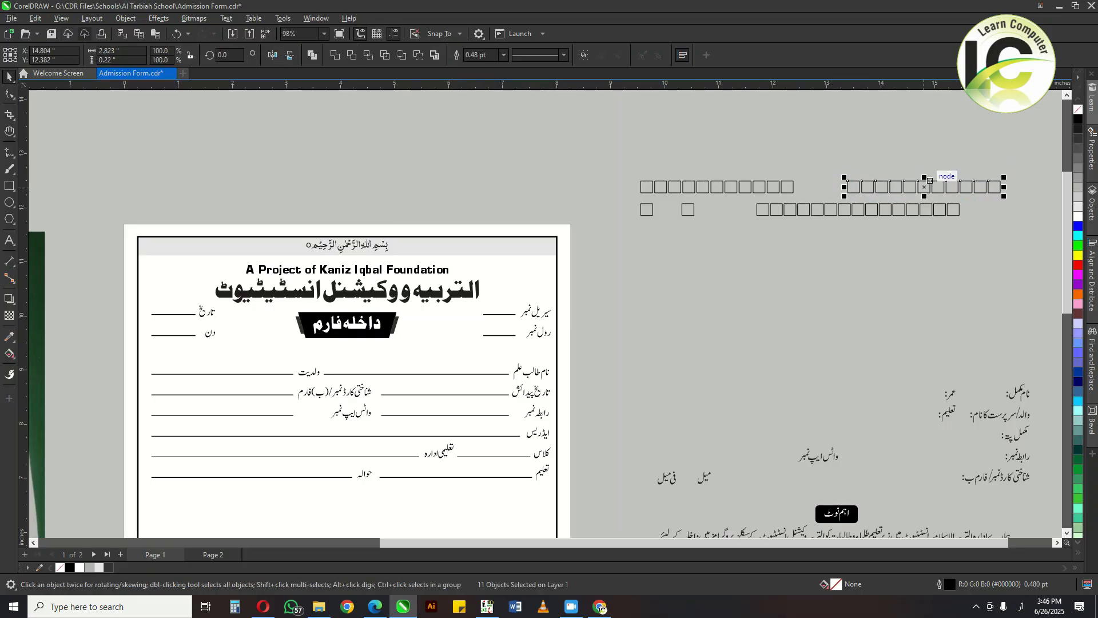
pyautogui.hotkey('ctrl', 'g')
pyautogui.moveTo(930, 181); pyautogui.dragTo(601, 324)
# Scale the box group to about 2.68 inches wide to clear the واٹس ایپ نمبر label and delete the blank line beneath it.
pyautogui.scroll(2, 451, 419)
pyautogui.scroll(1, 597, 360)
pyautogui.scroll(1, 601, 324)
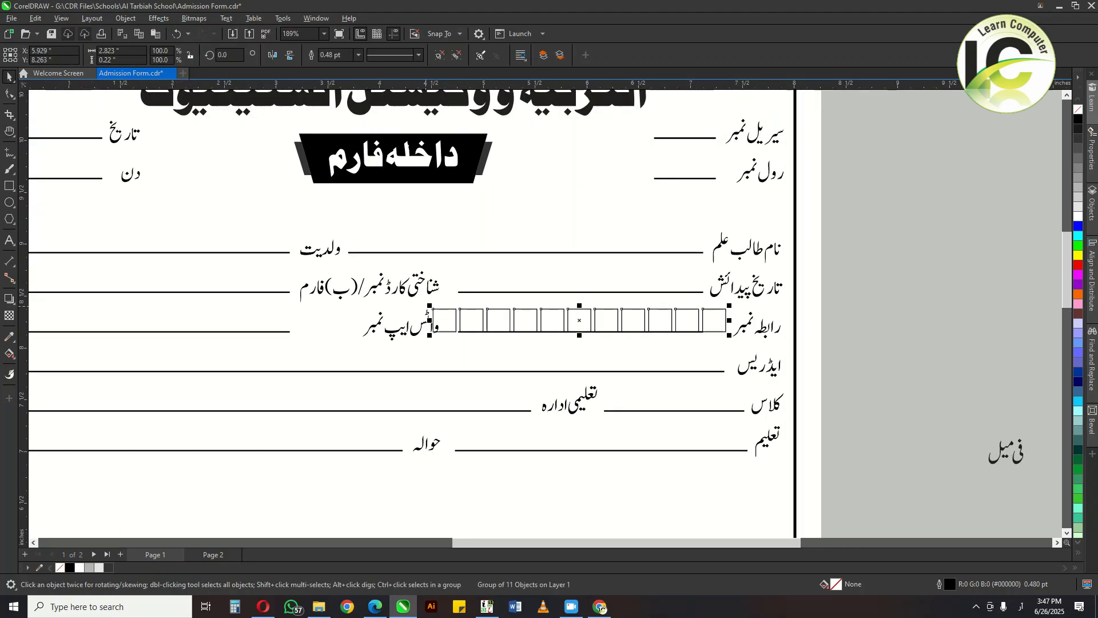
pyautogui.moveTo(430, 320); pyautogui.dragTo(445, 320)
pyautogui.press('h')
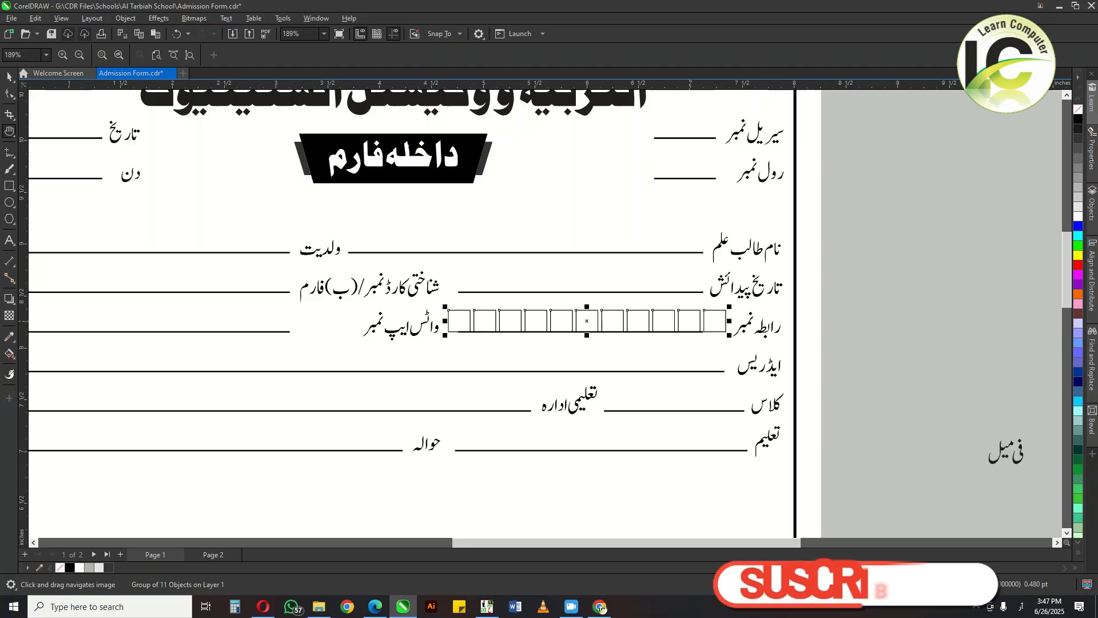
pyautogui.moveTo(691, 321); pyautogui.dragTo(723, 330)
pyautogui.moveTo(481, 356); pyautogui.dragTo(748, 332)
pyautogui.press('Delete')
# Try a 1 pt outline on the رابطہ نمبر box group and set its outline width to 0.7 pt.
pyautogui.click(682, 339)
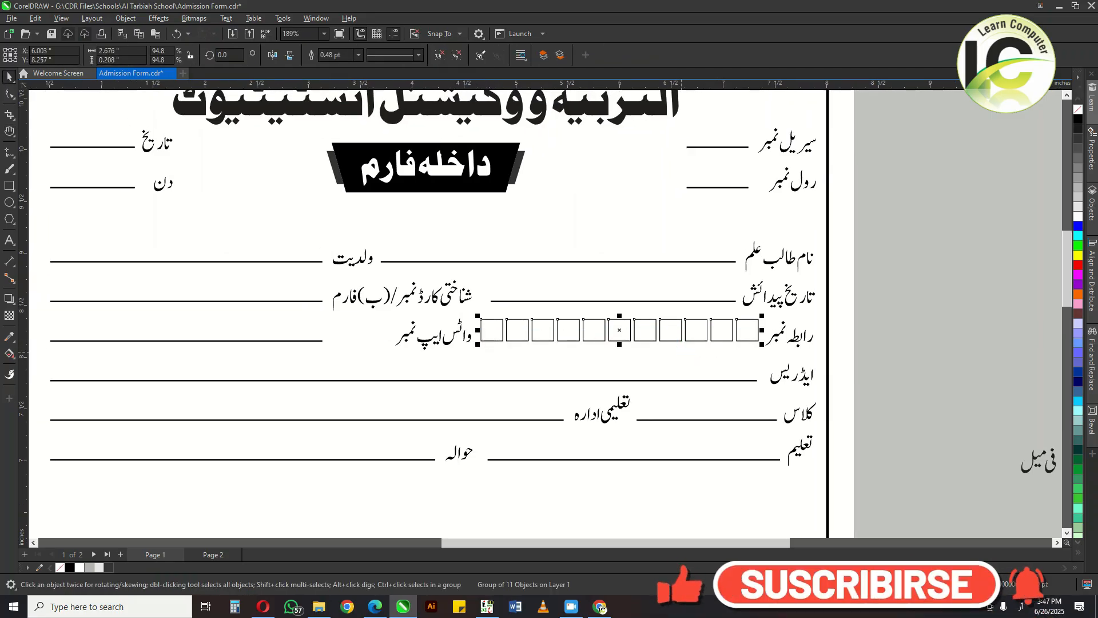
pyautogui.press('F12')
pyautogui.write('1')
pyautogui.press('Return')
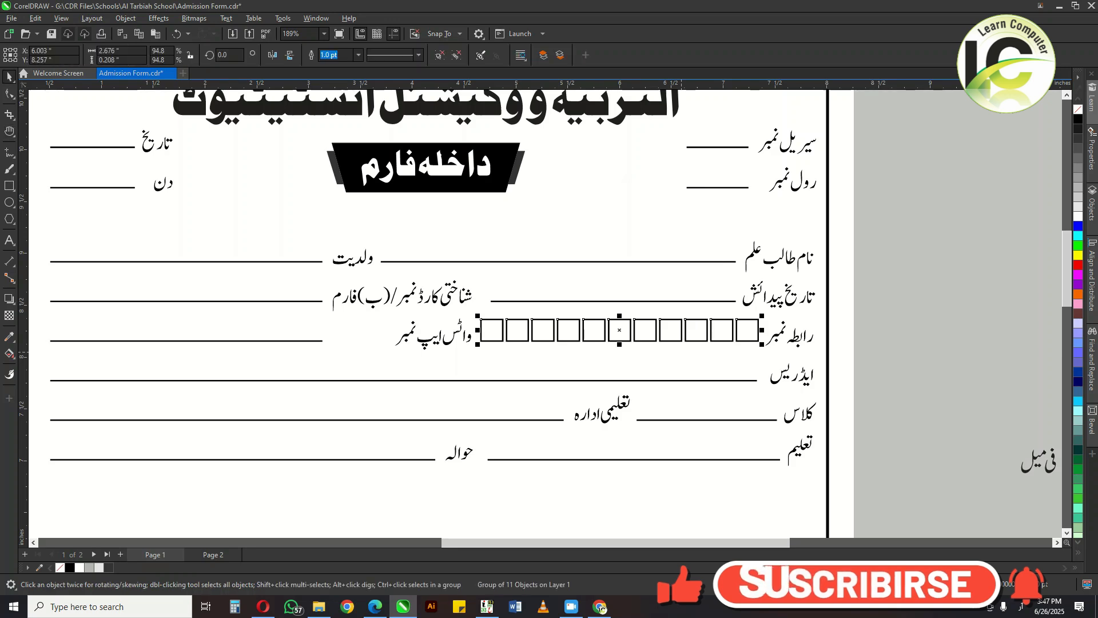
pyautogui.press('F12')
pyautogui.write('0.7')
pyautogui.press('Return')
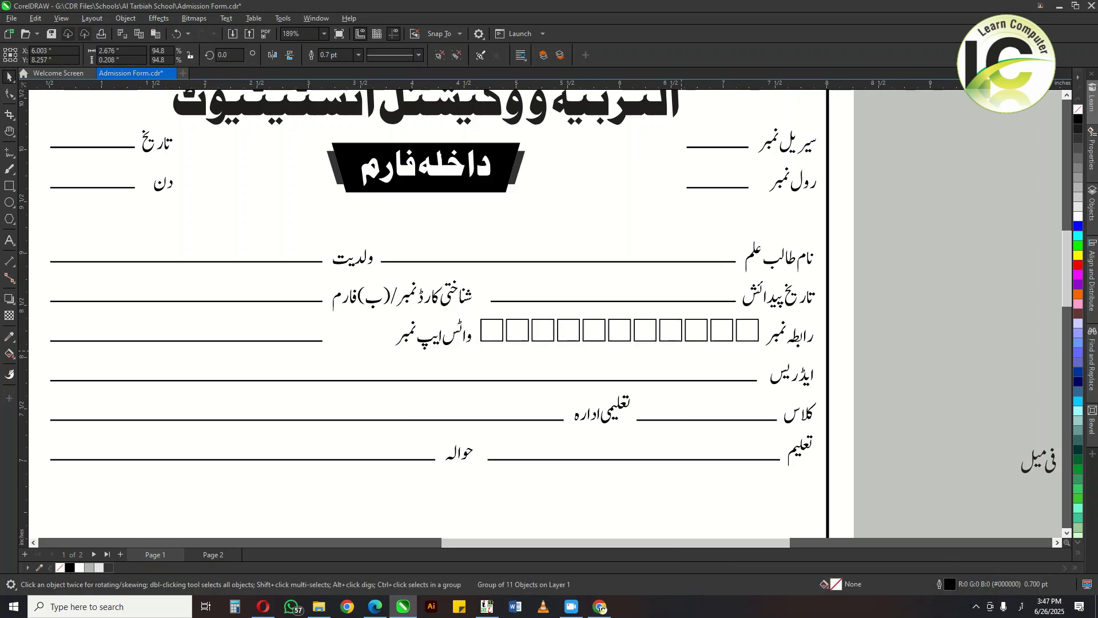
# Nudge the رابطہ نمبر box group down and slightly left to line it up with its labels.
pyautogui.press('Down')
pyautogui.press('Down')
pyautogui.press('Down')
pyautogui.press('Down')
pyautogui.press('Down')
pyautogui.press('Down')
pyautogui.press('Down')
pyautogui.press('Down')
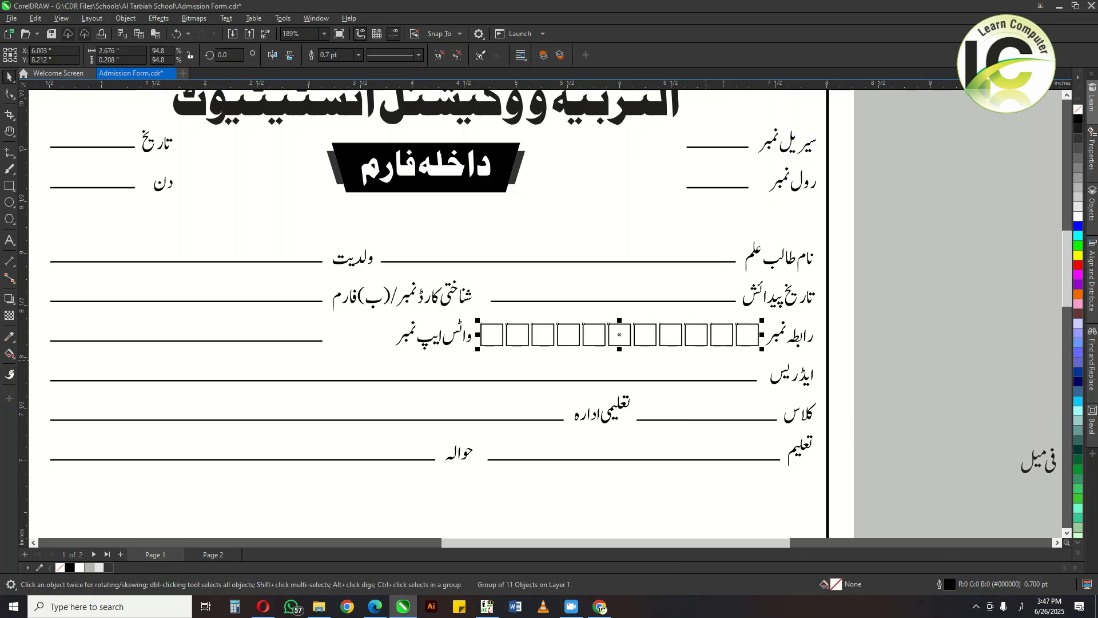
pyautogui.press('Down')
pyautogui.press('Down')
pyautogui.press('Left')
pyautogui.press('Escape')
# Delete the blank line beside the واٹس ایپ نمبر label.
pyautogui.scroll(-1, 729, 360)
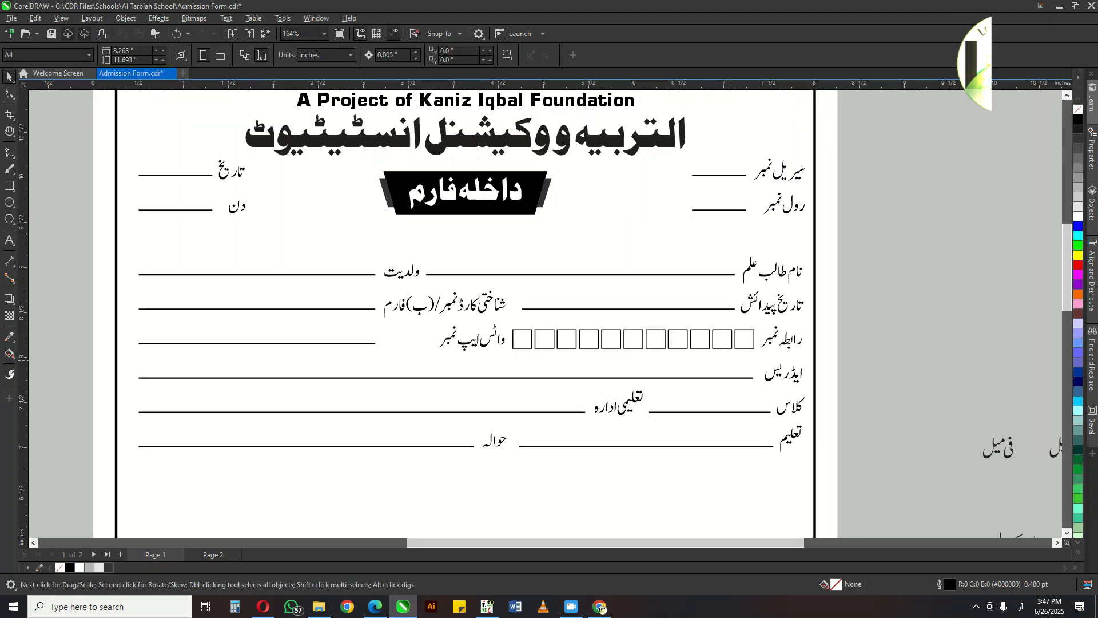
pyautogui.moveTo(366, 343); pyautogui.dragTo(480, 354)
pyautogui.click(469, 354)
pyautogui.press('Delete')
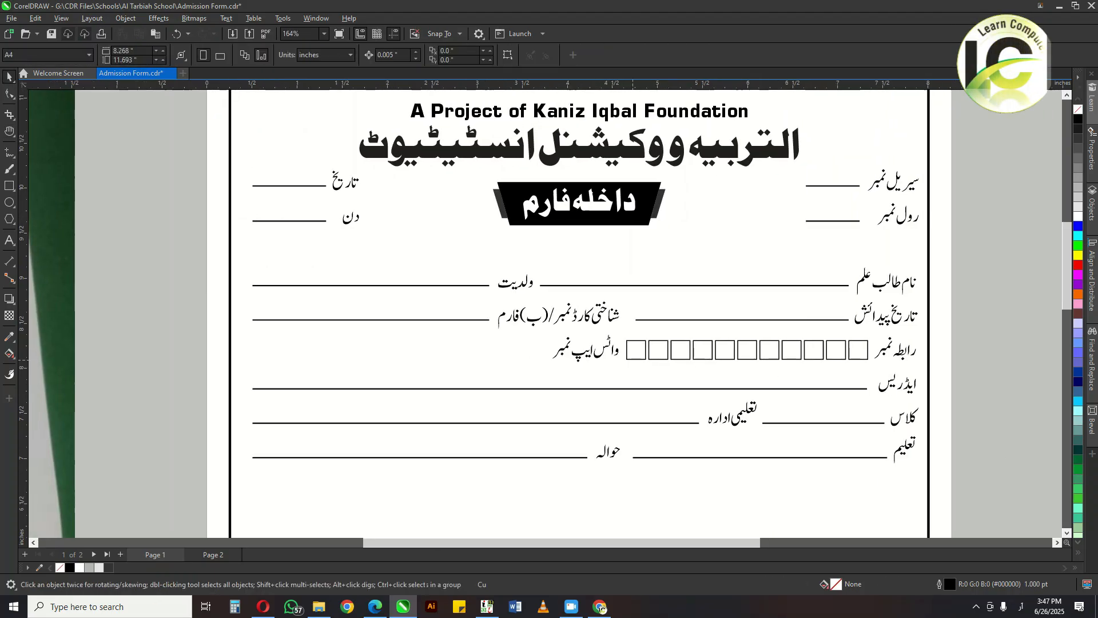
# Copy the 11-box group into the واٹس ایپ نمبر blank and nudge it left to match the left ends of the other lines.
pyautogui.moveTo(633, 360); pyautogui.dragTo(300, 356)
pyautogui.rightClick(300, 356)
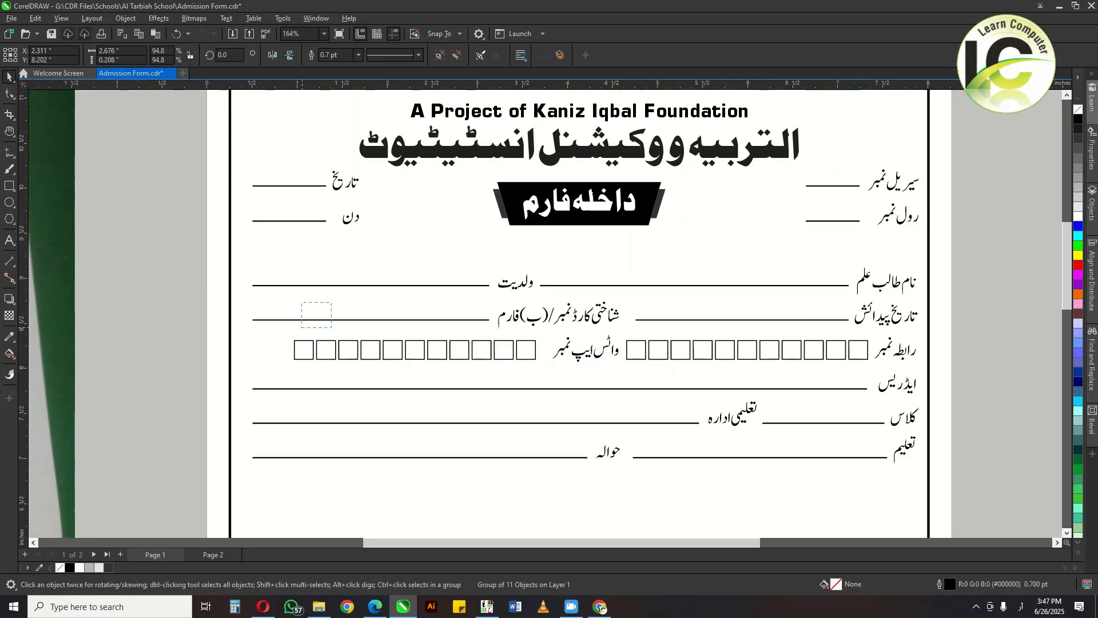
pyautogui.press('Left')
pyautogui.press('Left')
pyautogui.press('Left')
pyautogui.press('Left')
pyautogui.press('Left')
pyautogui.press('Escape')
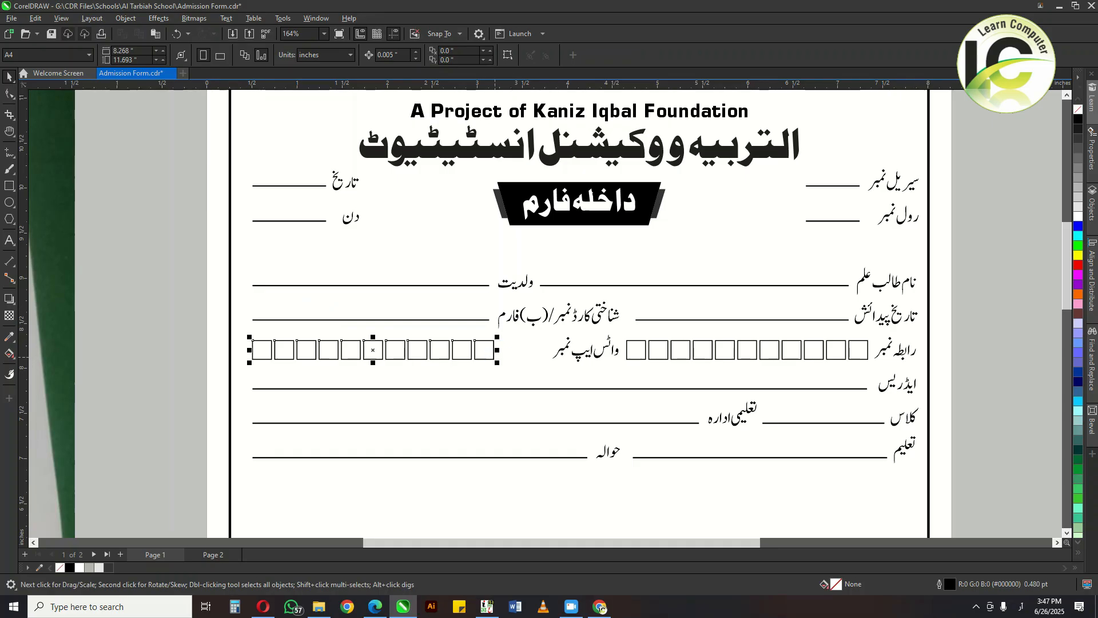
# Move the واٹس ایپ نمبر label left and centre it horizontally under the شناختی کارڈ نمبر/(ب) فارم label.
pyautogui.click(583, 354)
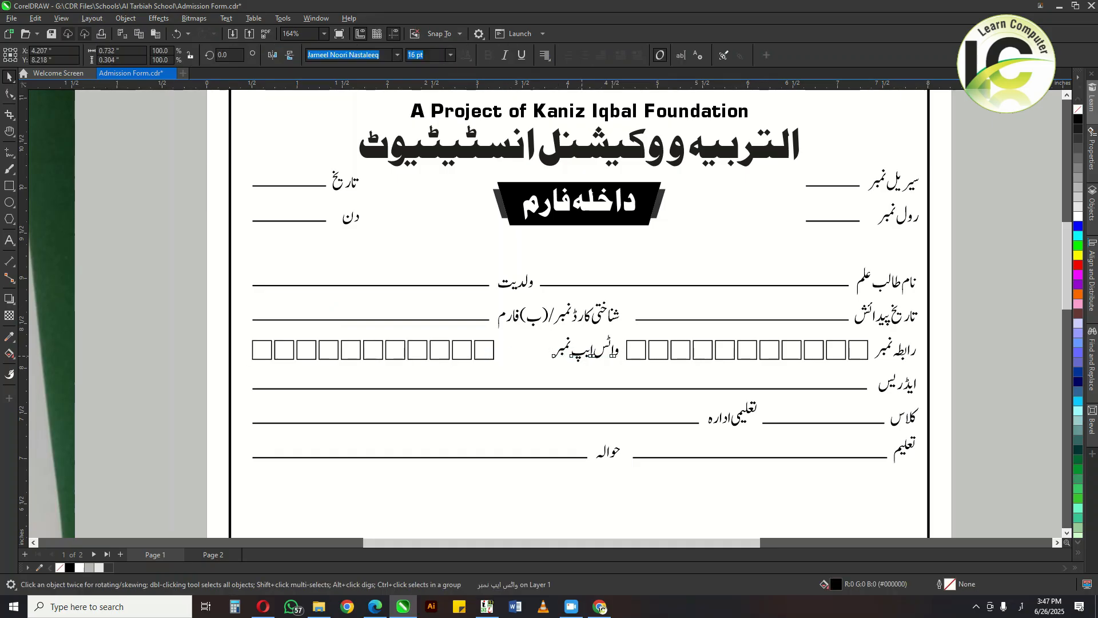
pyautogui.moveTo(578, 355); pyautogui.dragTo(535, 355)
pyautogui.keyDown('shift'); pyautogui.click(553, 314); pyautogui.keyUp('shift')
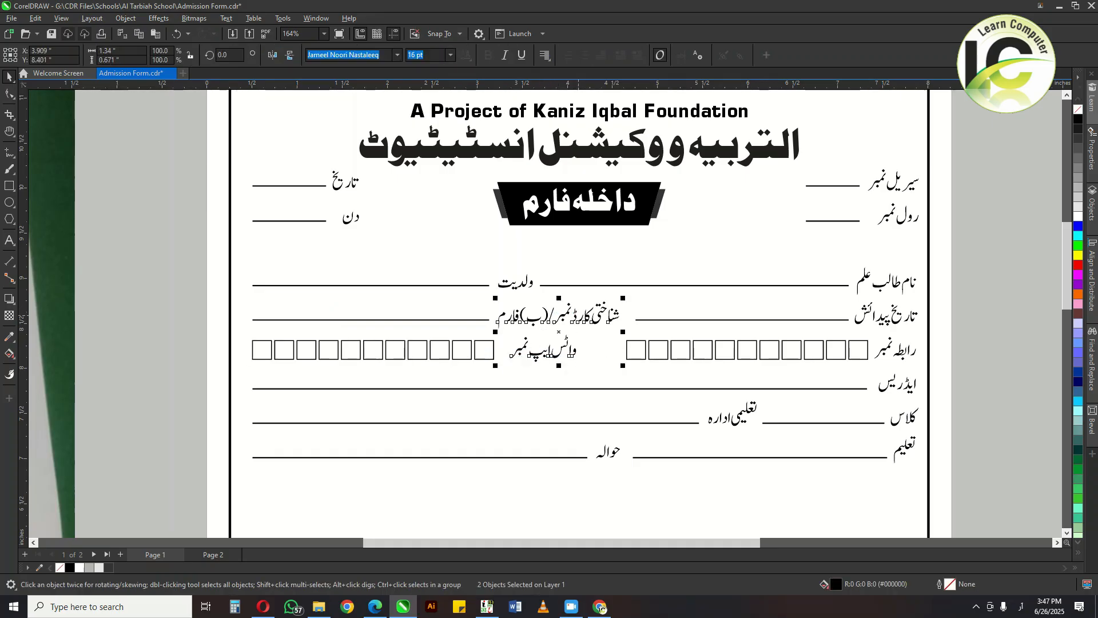
pyautogui.press('Escape')
pyautogui.click(571, 350)
pyautogui.keyDown('shift'); pyautogui.click(589, 314); pyautogui.keyUp('shift')
pyautogui.press('c')
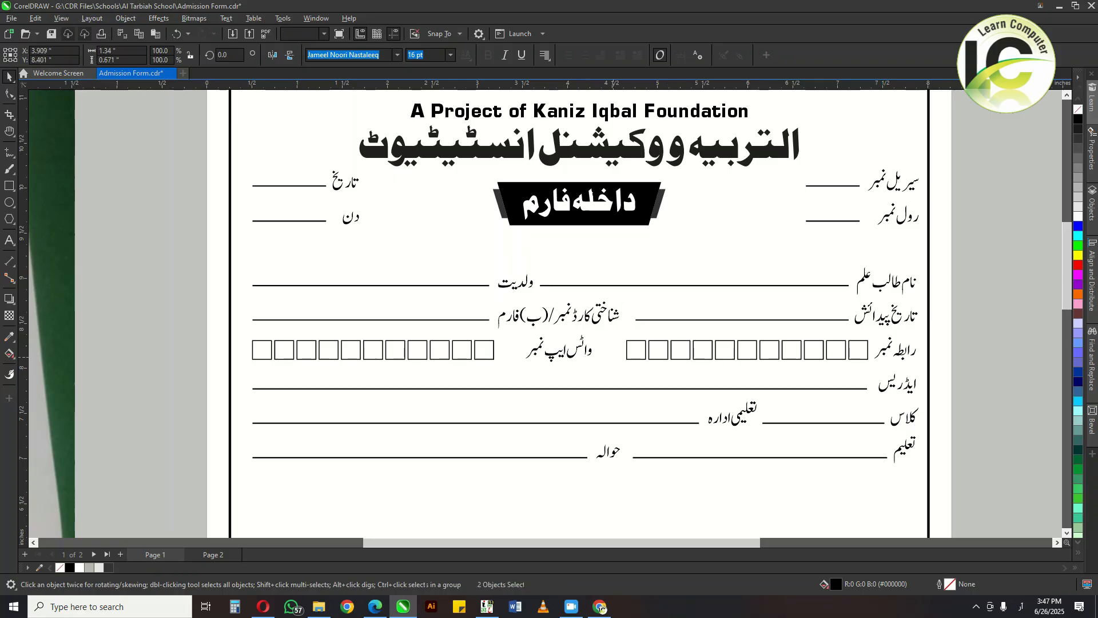
# Widen the رابطہ نمبر and واٹس ایپ نمبر box rows equally toward their labels, keeping the latter left-aligned with the line above.
pyautogui.click(627, 349)
pyautogui.moveTo(624, 350); pyautogui.dragTo(607, 350)
pyautogui.click(484, 359)
pyautogui.hotkey('ctrl', 'r')
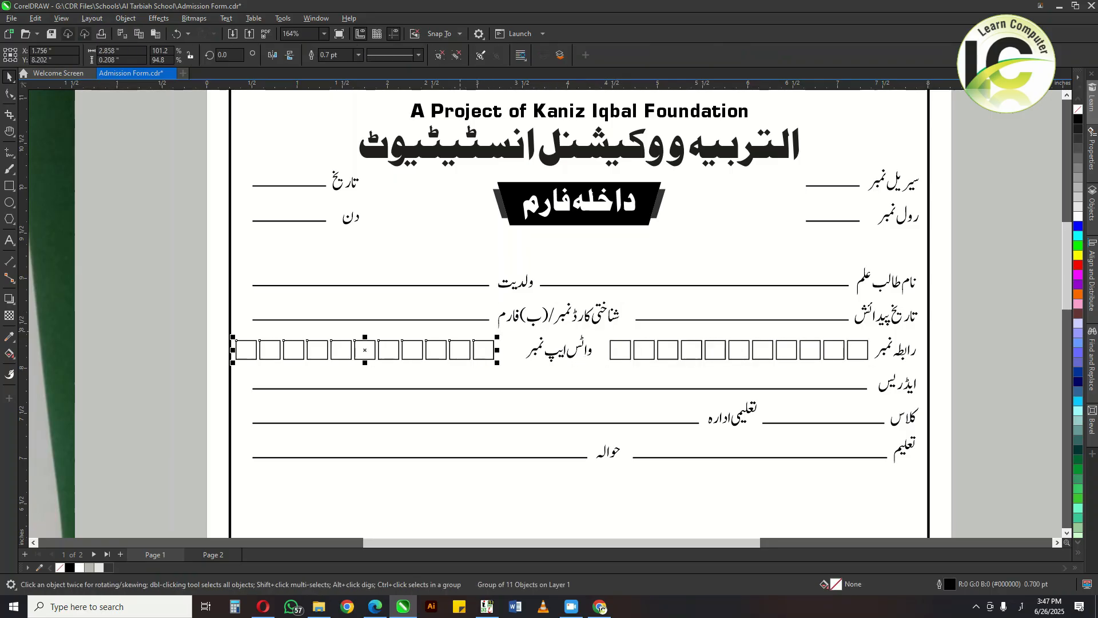
pyautogui.keyDown('shift'); pyautogui.click(486, 320); pyautogui.keyUp('shift')
pyautogui.press('l')
pyautogui.press('Escape')
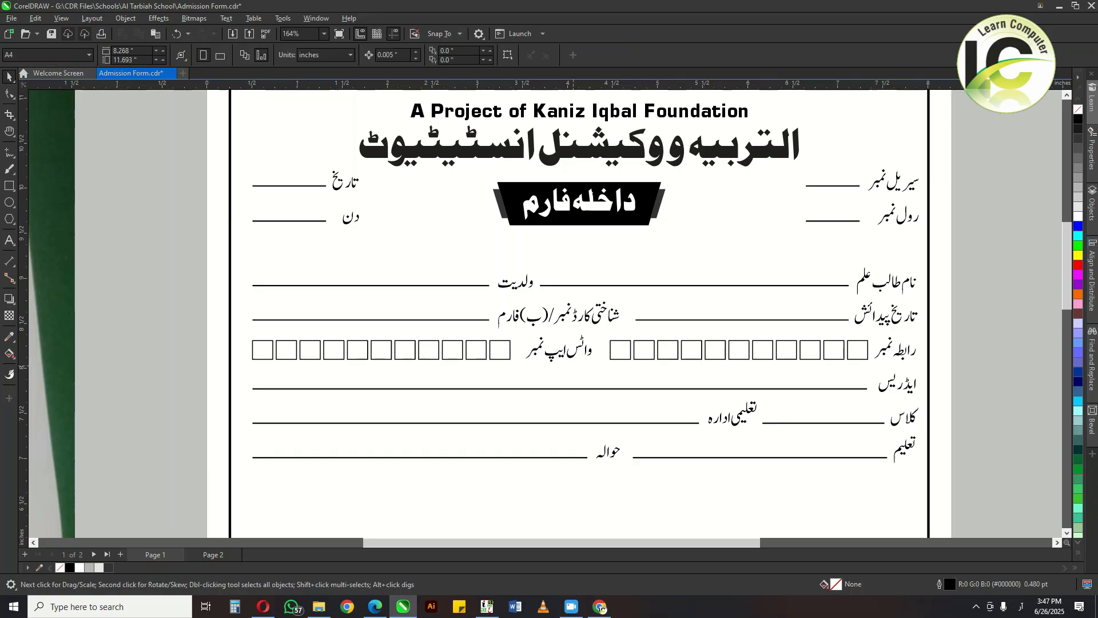
# Delete the blank line beside the شناختی کارڈ نمبر/(ب) فارم label.
pyautogui.scroll(-1, 488, 320)
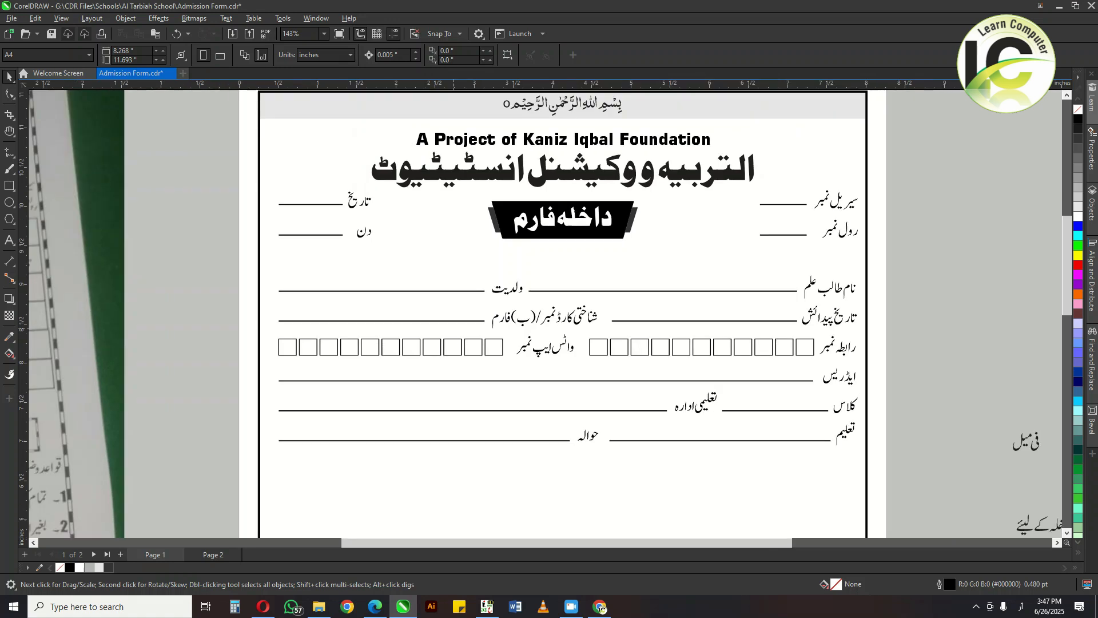
pyautogui.click(487, 320)
pyautogui.press('h')
pyautogui.scroll(-2, 487, 320)
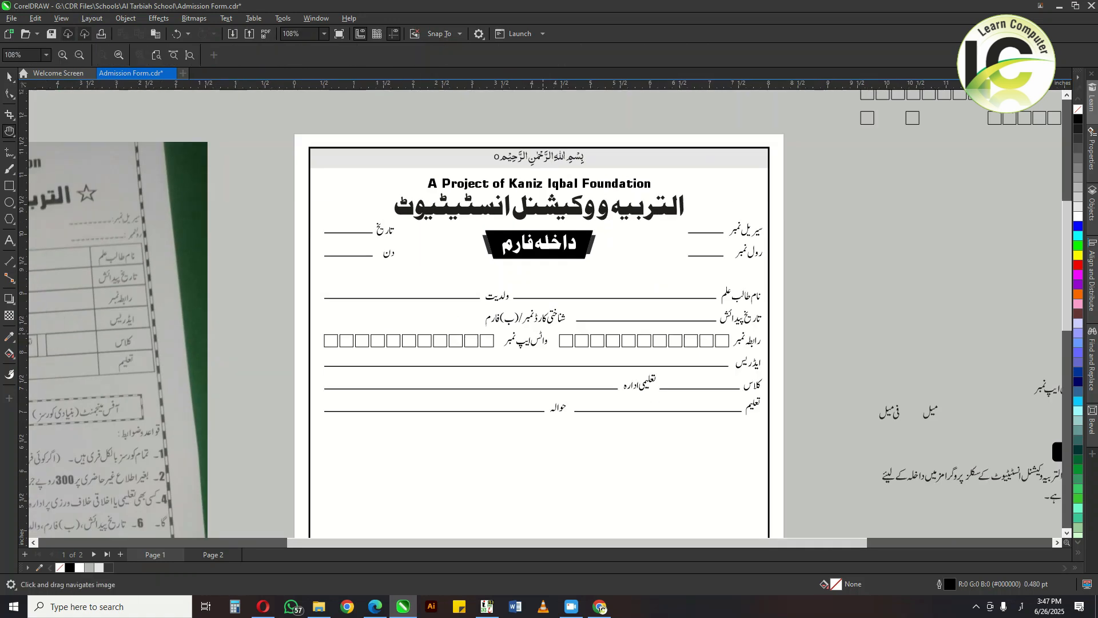
# Place the off-page row of 15 boxes as one group in the ID card row, left-aligned with the WhatsApp number boxes.
pyautogui.moveTo(487, 320); pyautogui.dragTo(451, 385)
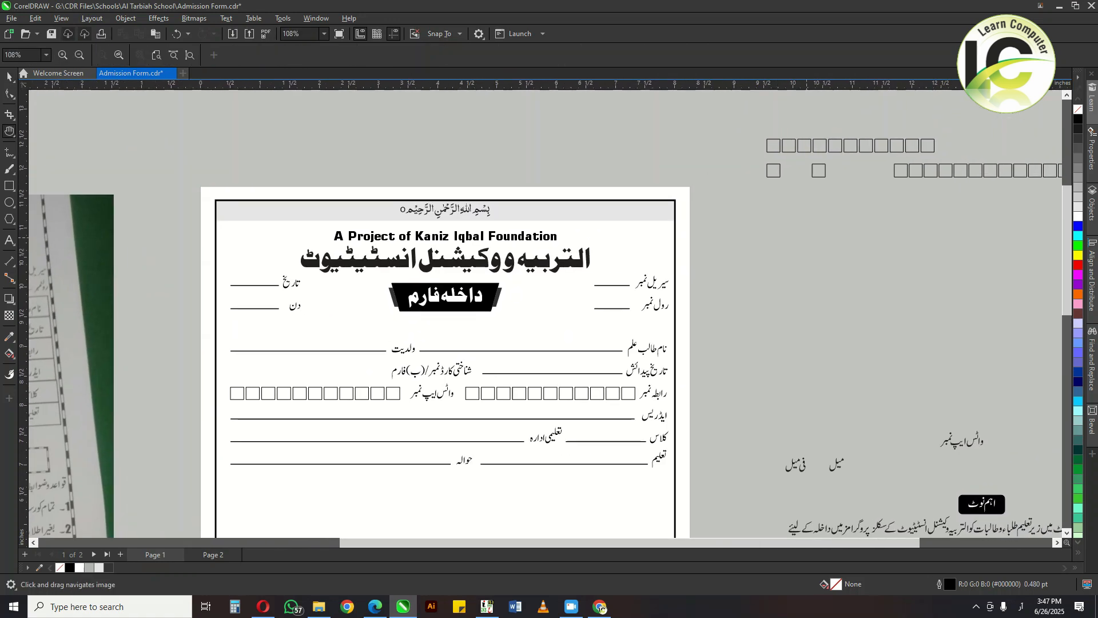
pyautogui.scroll(-1, 817, 241)
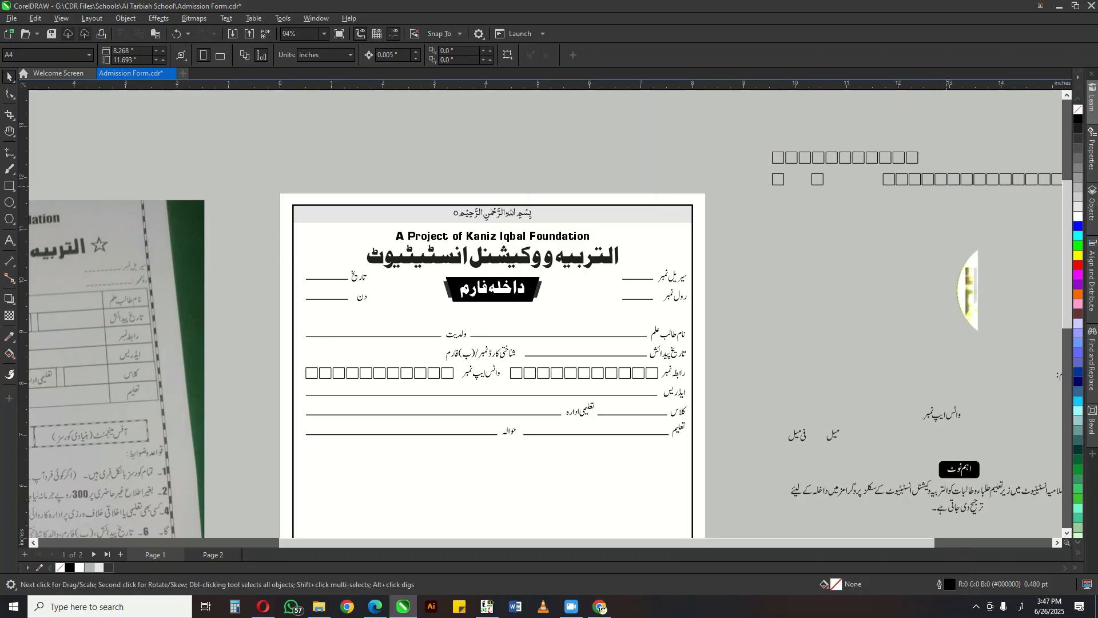
pyautogui.click(941, 179)
pyautogui.scroll(-1, 941, 179)
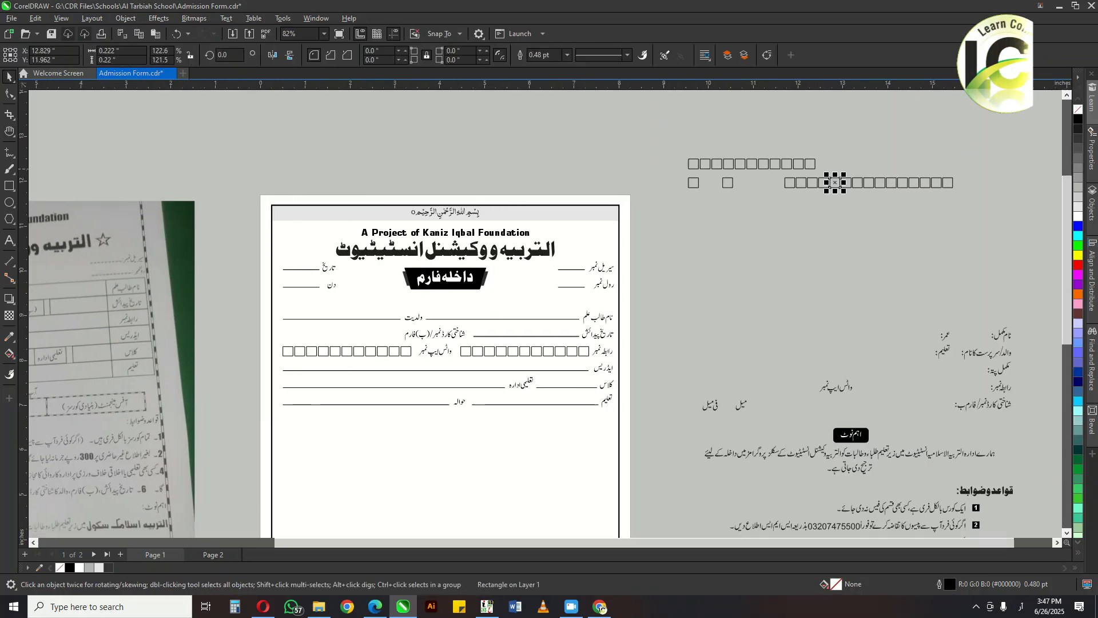
pyautogui.click(819, 184)
pyautogui.moveTo(818, 187); pyautogui.dragTo(314, 335)
pyautogui.press('h')
pyautogui.scroll(3, 250, 301)
pyautogui.keyDown('shift'); pyautogui.click(366, 381); pyautogui.keyUp('shift')
pyautogui.scroll(1, 368, 379)
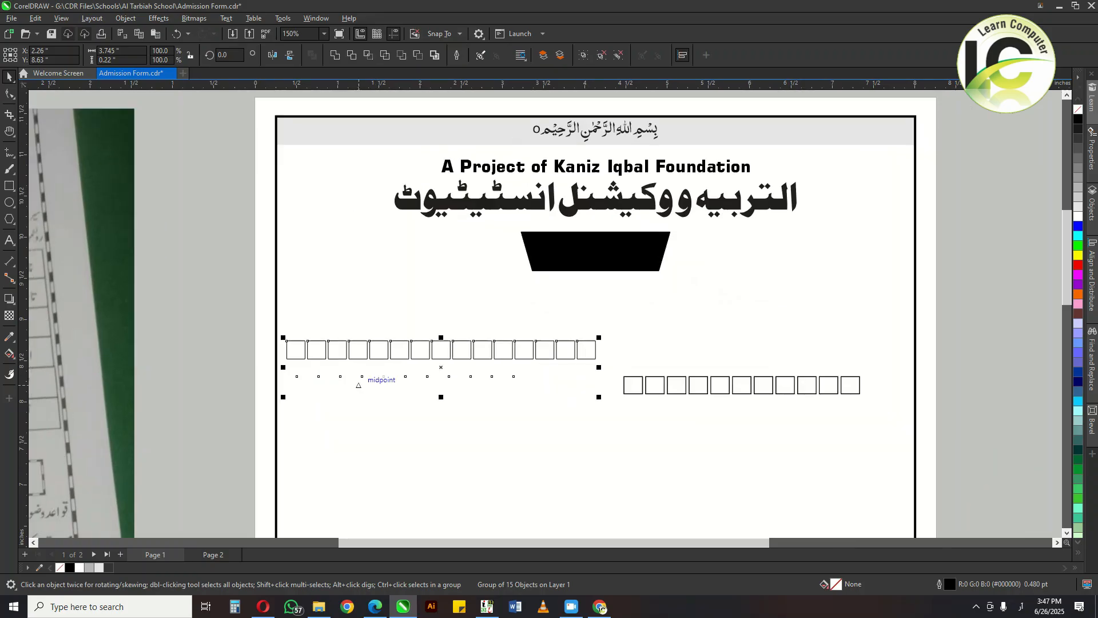
pyautogui.scroll(1, 532, 369)
# Shorten the تاریخ پیدائش line from its left end and move the شناختی کارڈ نمبر/(ب) فارم label right beside it.
pyautogui.click(593, 342)
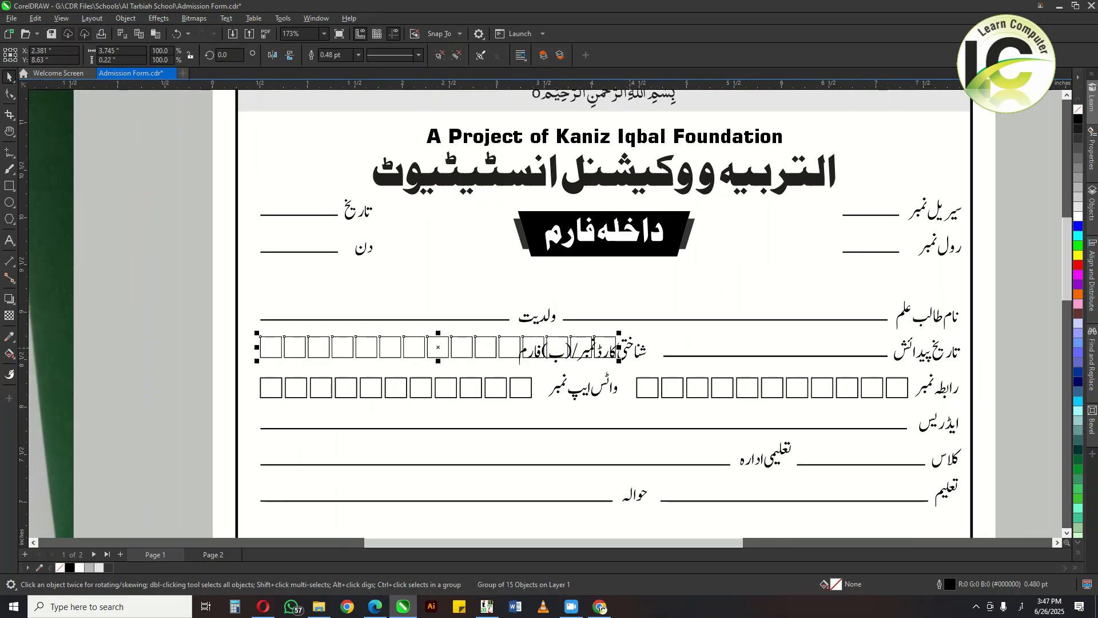
pyautogui.click(686, 356)
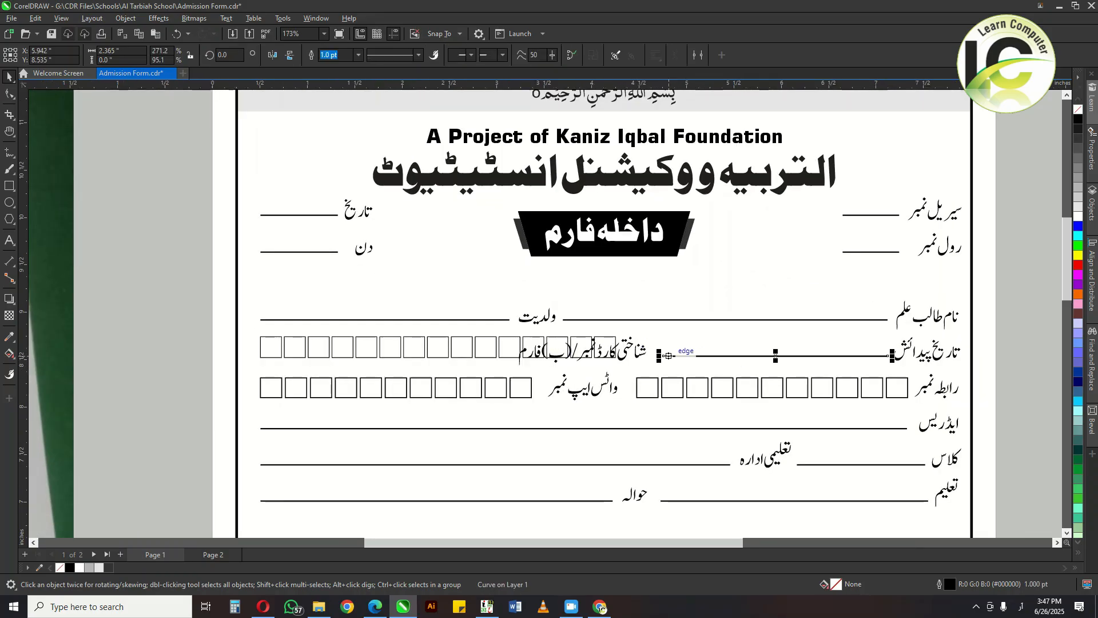
pyautogui.moveTo(737, 378); pyautogui.dragTo(741, 376)
pyautogui.moveTo(641, 357); pyautogui.dragTo(728, 358)
# Narrow the ID card box row to about 3.545 inches and centre it vertically with its label.
pyautogui.click(616, 349)
pyautogui.moveTo(619, 347); pyautogui.dragTo(600, 347)
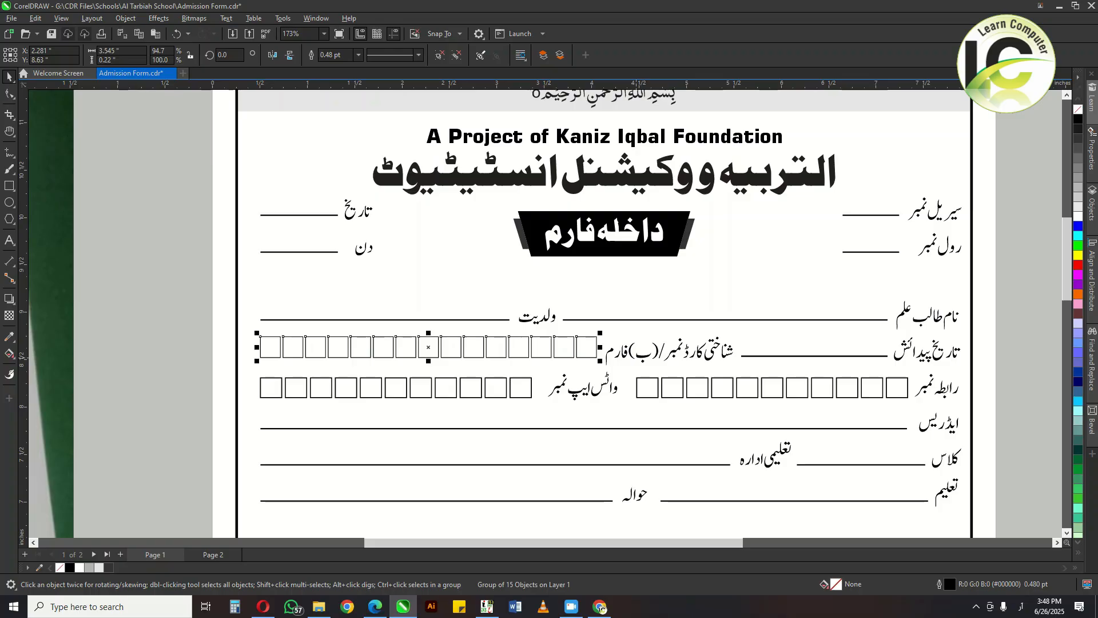
pyautogui.keyDown('shift'); pyautogui.click(637, 358); pyautogui.keyUp('shift')
pyautogui.press('e')
pyautogui.keyDown('shift'); pyautogui.click(635, 359); pyautogui.keyUp('shift')
pyautogui.press('Up')
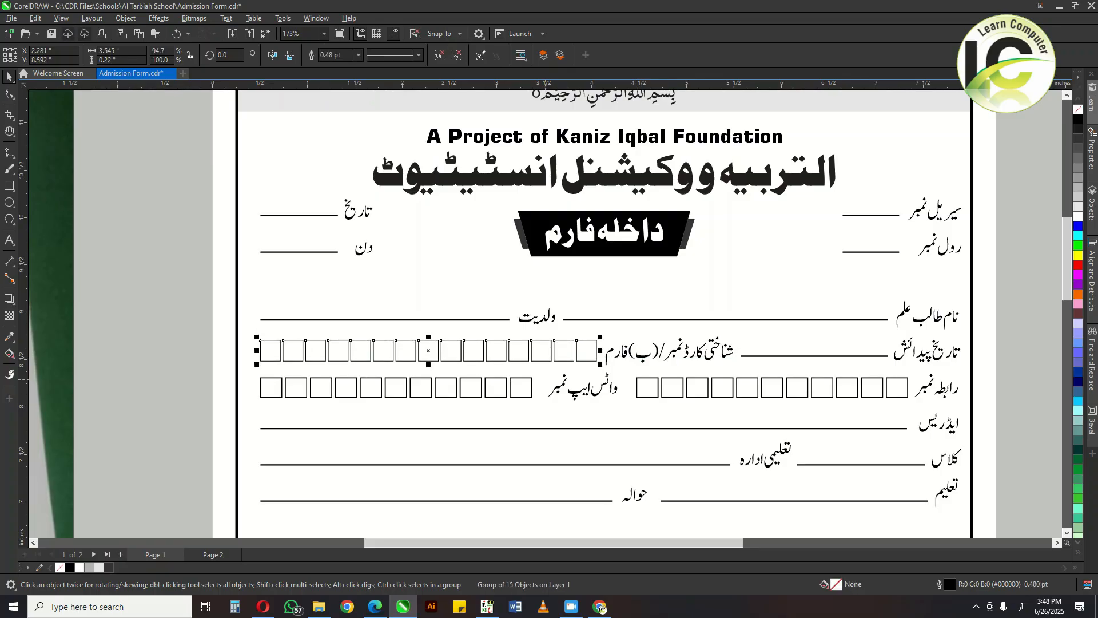
# Set the outline width of the ID card box row to 0.7 pt and nudge the row up slightly.
pyautogui.press('F12')
pyautogui.press('Return')
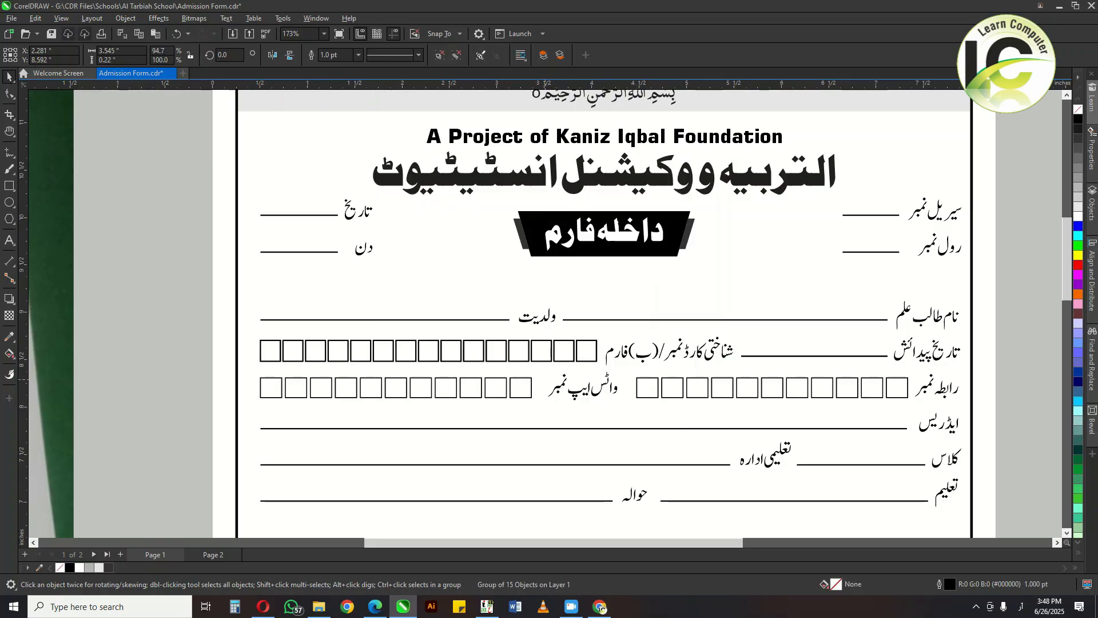
pyautogui.press('F12')
pyautogui.write('0.7')
pyautogui.press('Return')
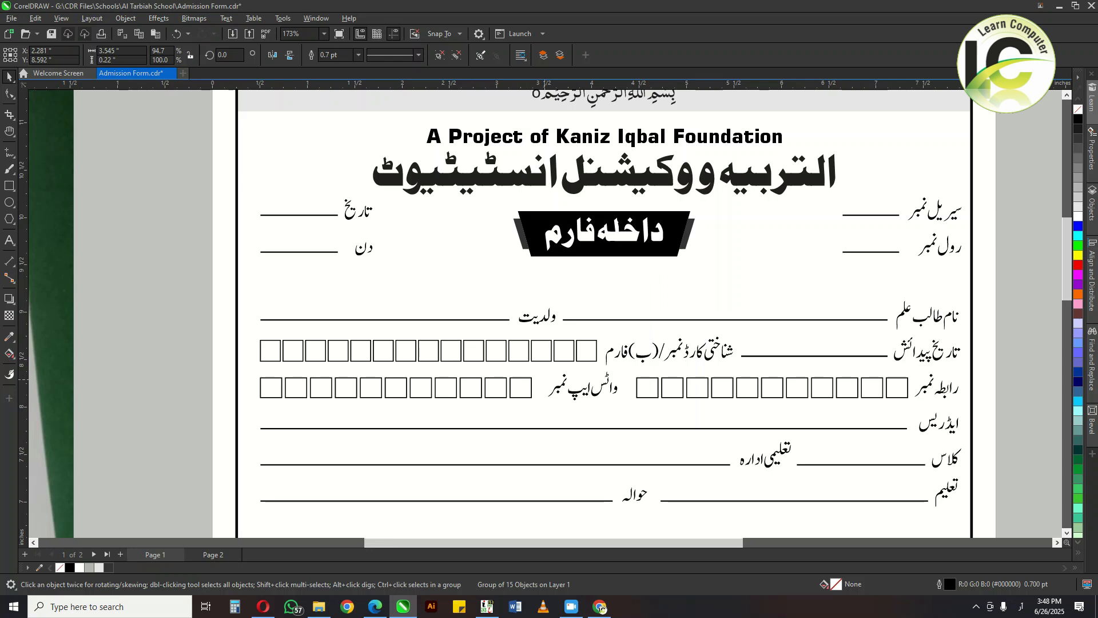
pyautogui.press('Up')
pyautogui.press('Escape')
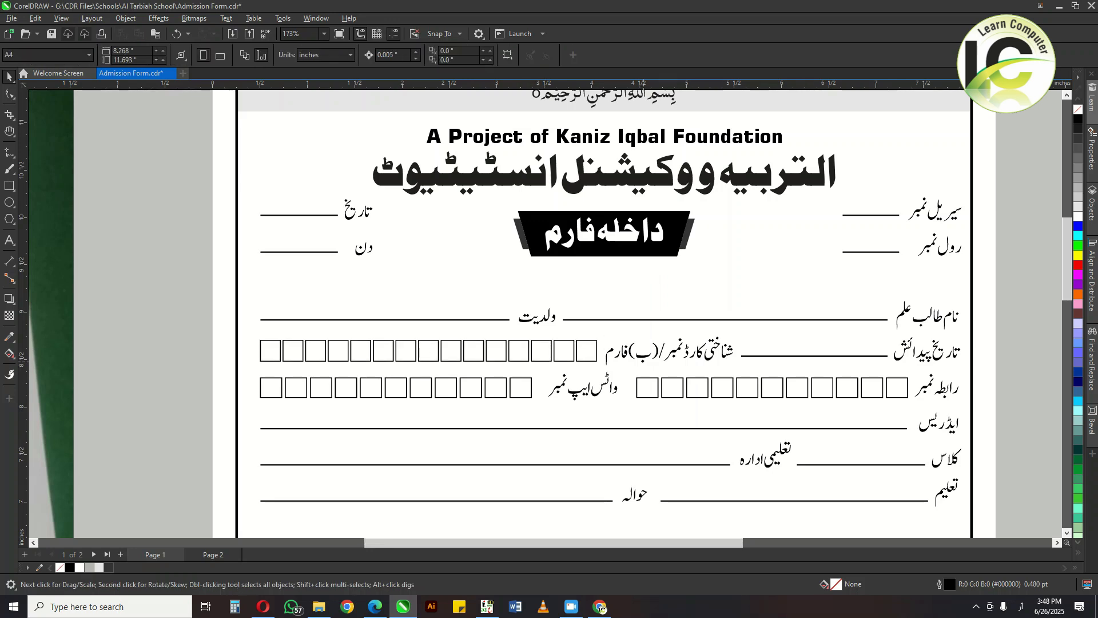
# Examine the finished field rows and the photographed reference form for the content that follows the تعلیم and حوالہ row.
pyautogui.click(641, 353)
pyautogui.scroll(-3, 733, 337)
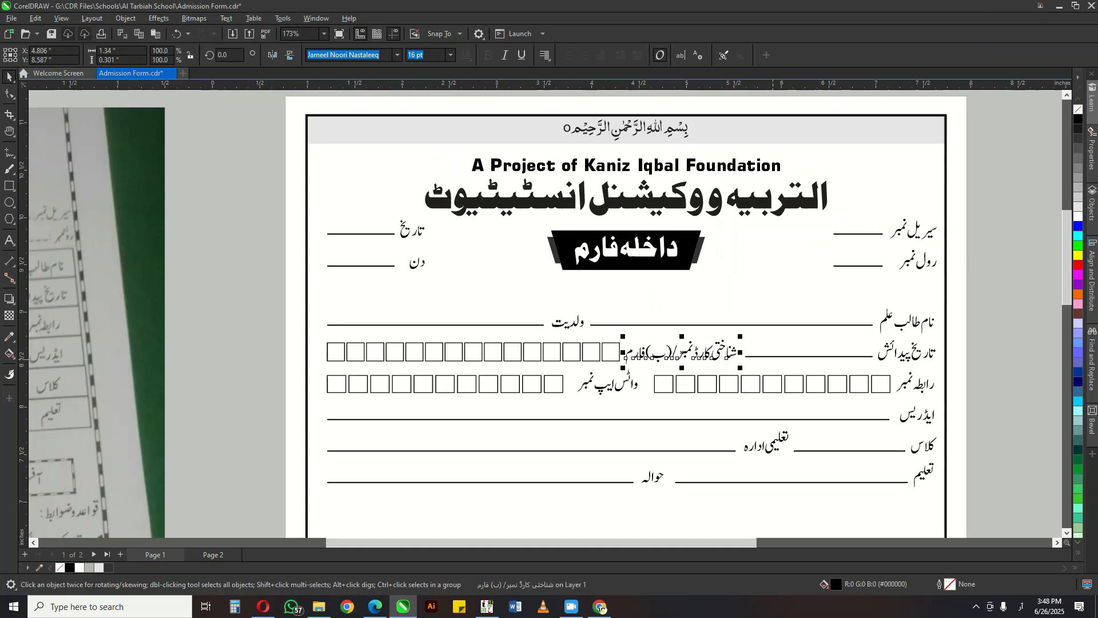
pyautogui.scroll(1, 730, 370)
pyautogui.moveTo(836, 331); pyautogui.dragTo(824, 319)
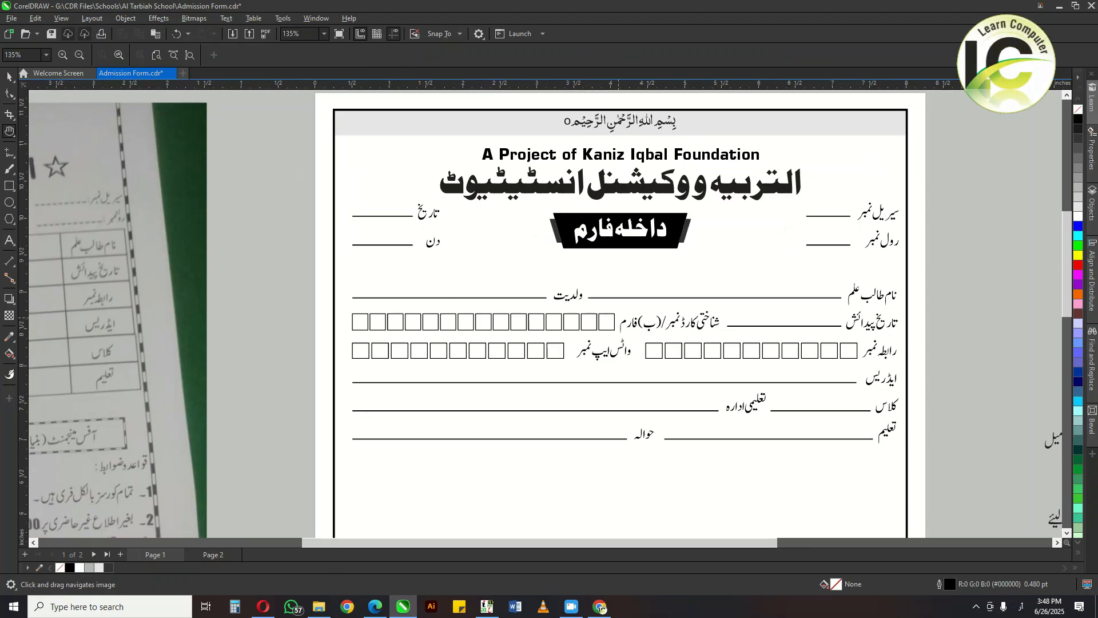
pyautogui.moveTo(643, 348); pyautogui.dragTo(654, 248)
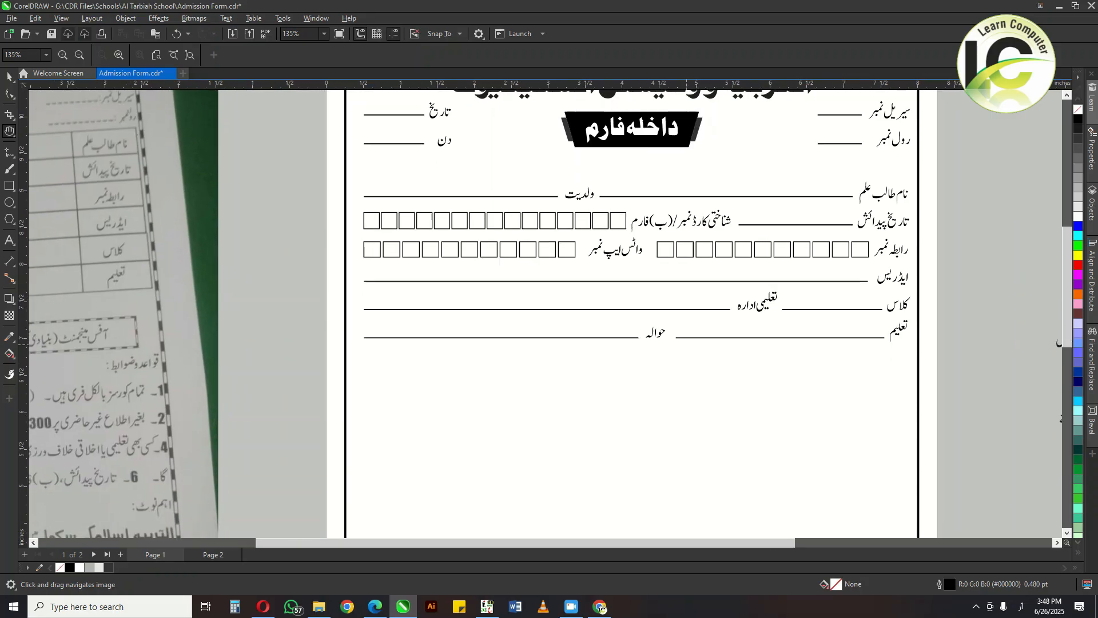
pyautogui.scroll(-2, 713, 353)
pyautogui.moveTo(174, 348); pyautogui.dragTo(364, 379)
pyautogui.scroll(1, 326, 375)
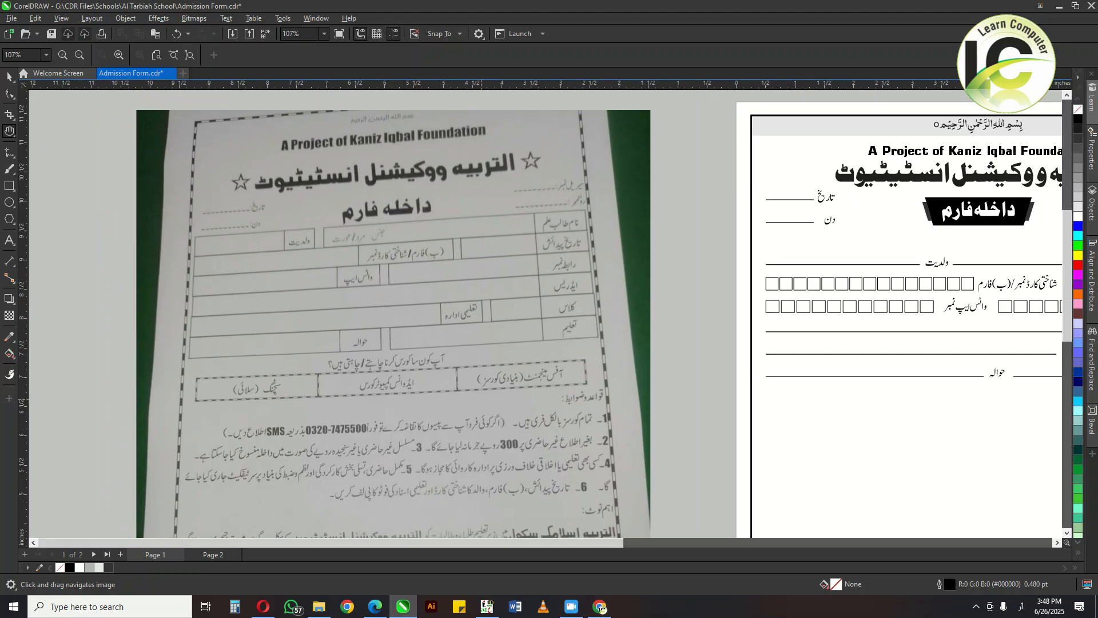
pyautogui.moveTo(572, 431); pyautogui.dragTo(426, 333)
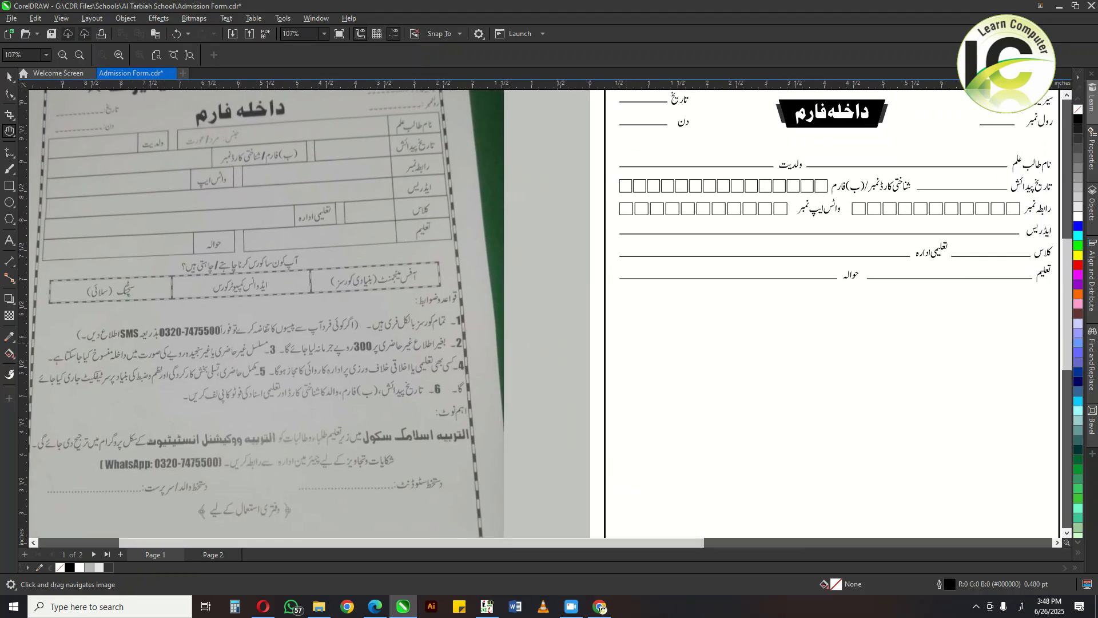
# Add the text "آپ کون سا کورس کرنا چاہتے/چاہتی ہیں؟" below the form fields in 16 pt Jameel Noori Nastaleeq.
pyautogui.press('space')
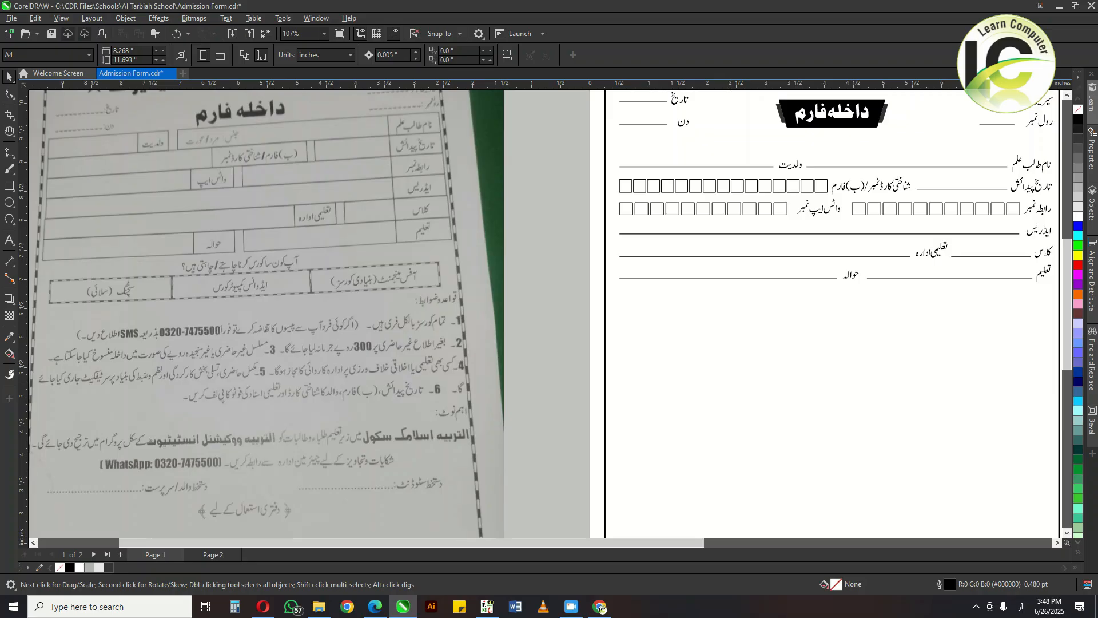
pyautogui.press('F8')
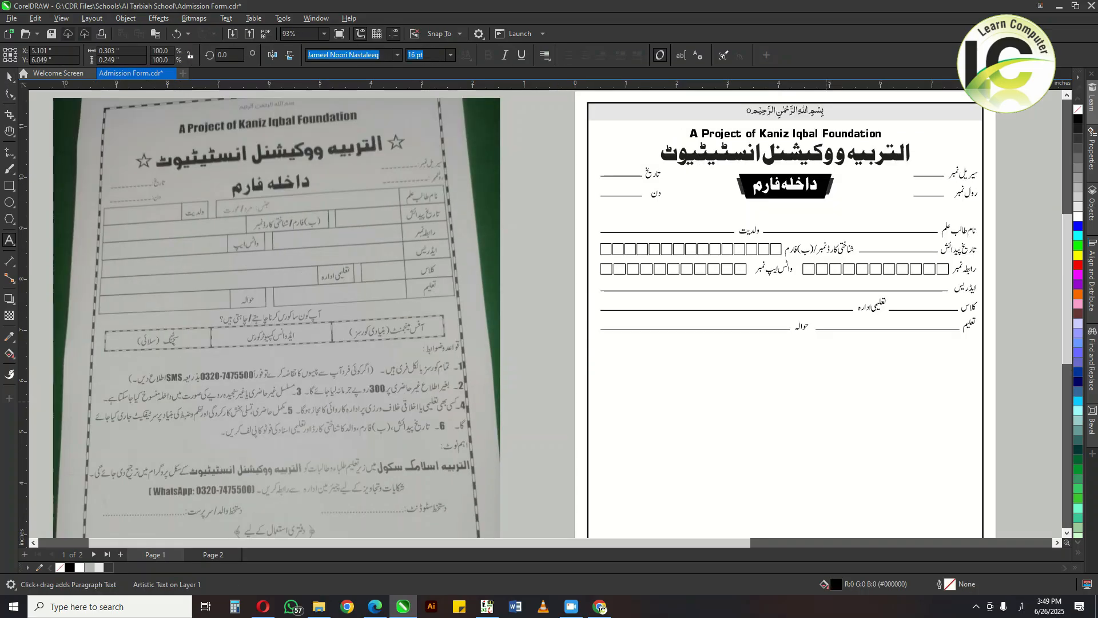
pyautogui.write('آپ کون ساکورس کرنا چاہتے/')
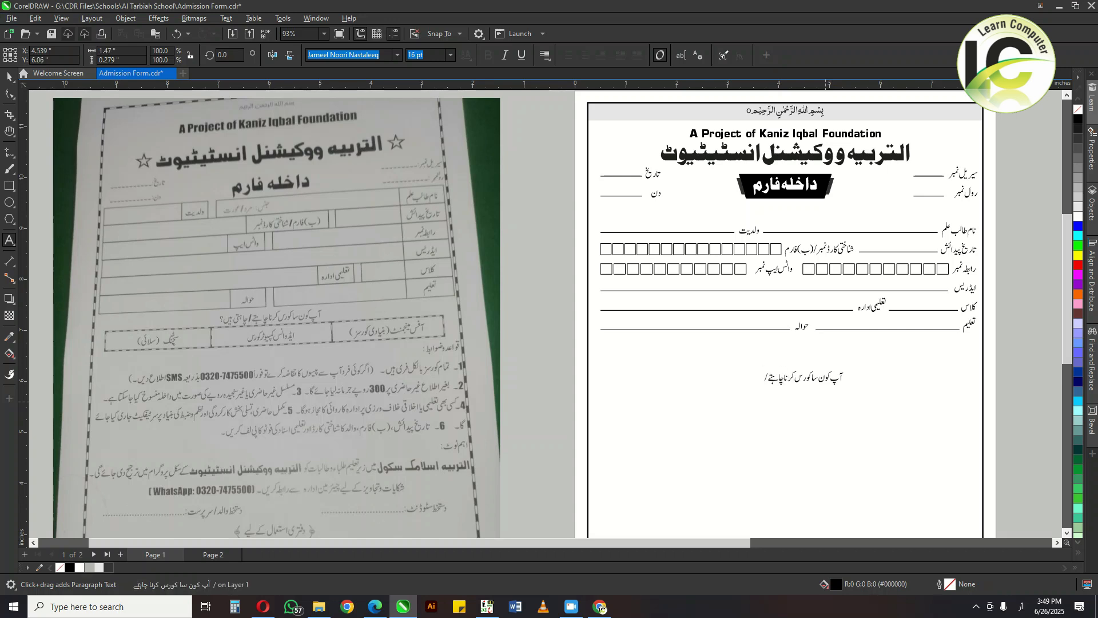
pyautogui.write('تی ہیں؟')
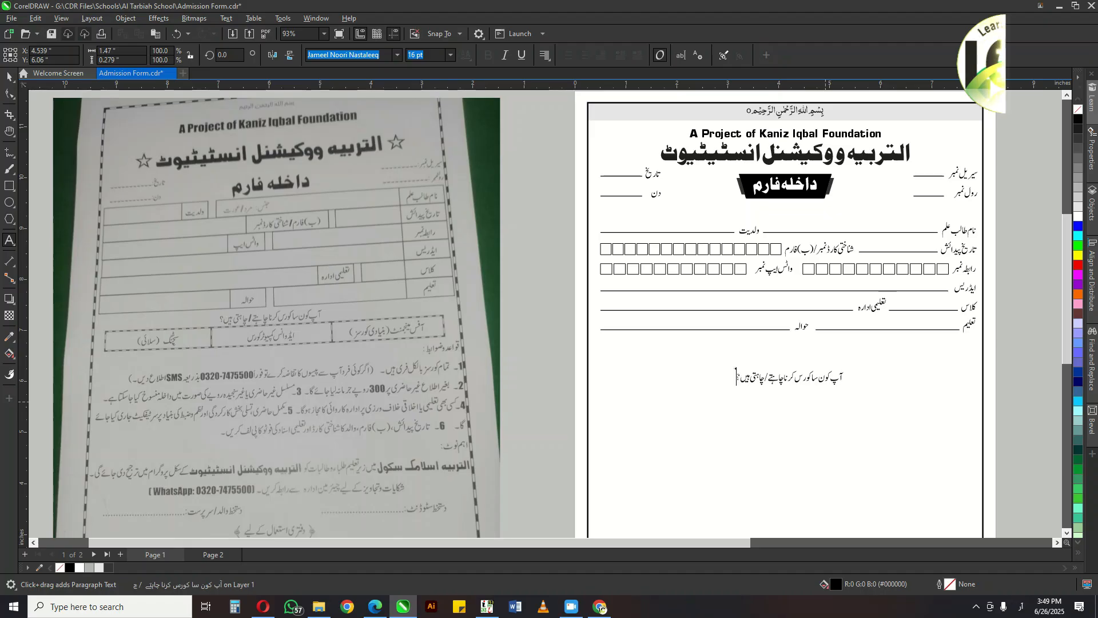
pyautogui.hotkey('ctrl', 'space')
pyautogui.click(829, 403)
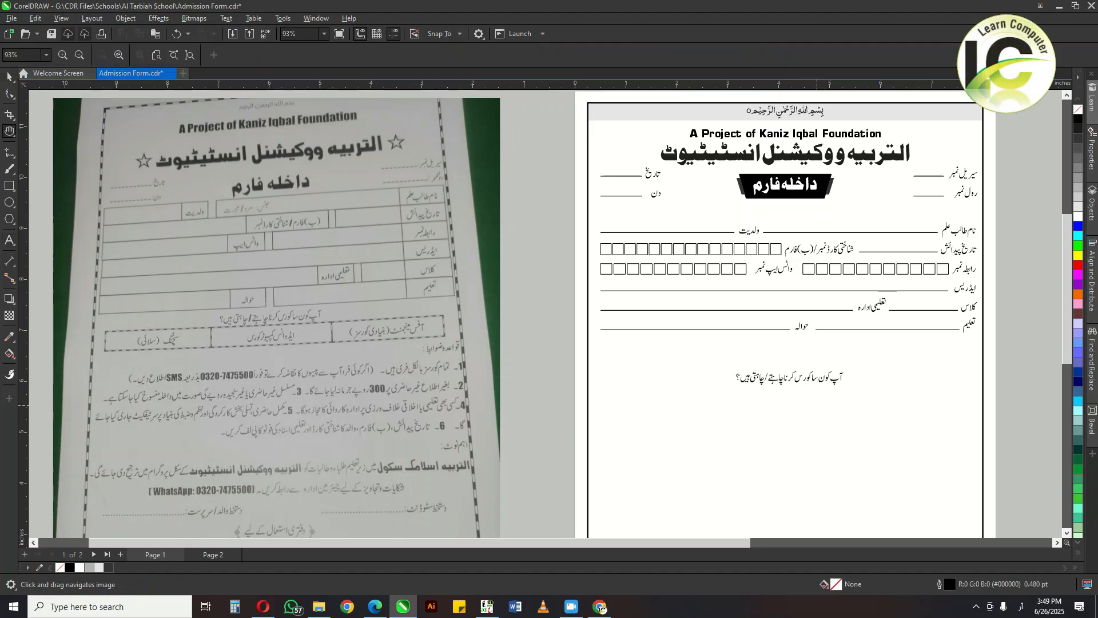
# Move the course question directly below the تعلیم row and line it up with the right-hand field labels.
pyautogui.moveTo(691, 423); pyautogui.dragTo(684, 339)
pyautogui.press('space')
pyautogui.moveTo(784, 294); pyautogui.dragTo(664, 273)
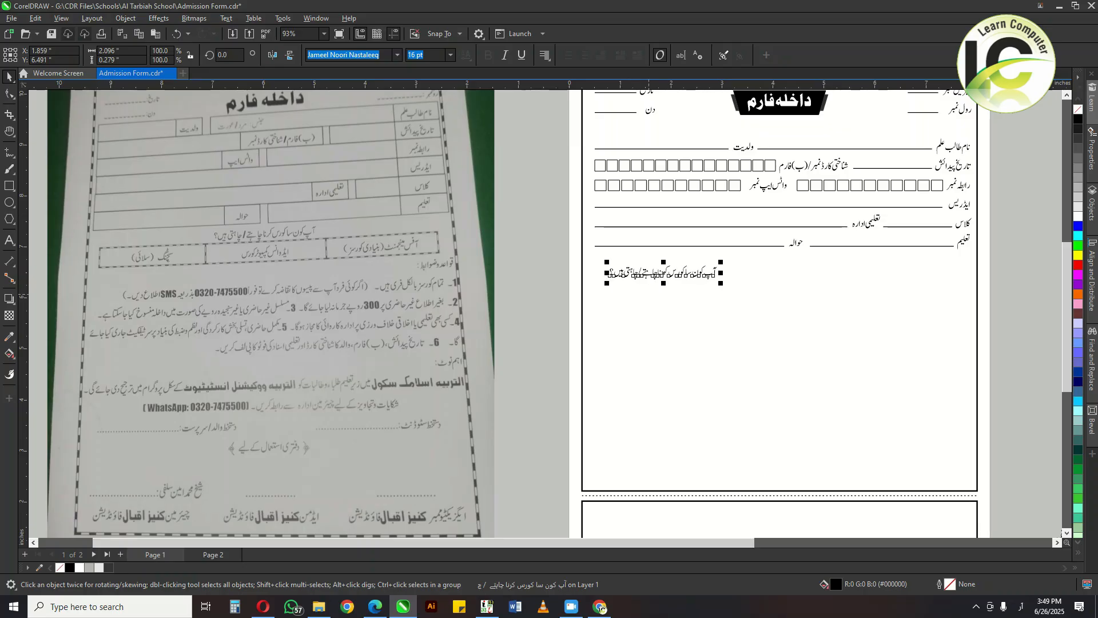
pyautogui.moveTo(723, 312); pyautogui.dragTo(558, 313)
pyautogui.scroll(-1, 558, 314)
pyautogui.press('space')
pyautogui.click(546, 261)
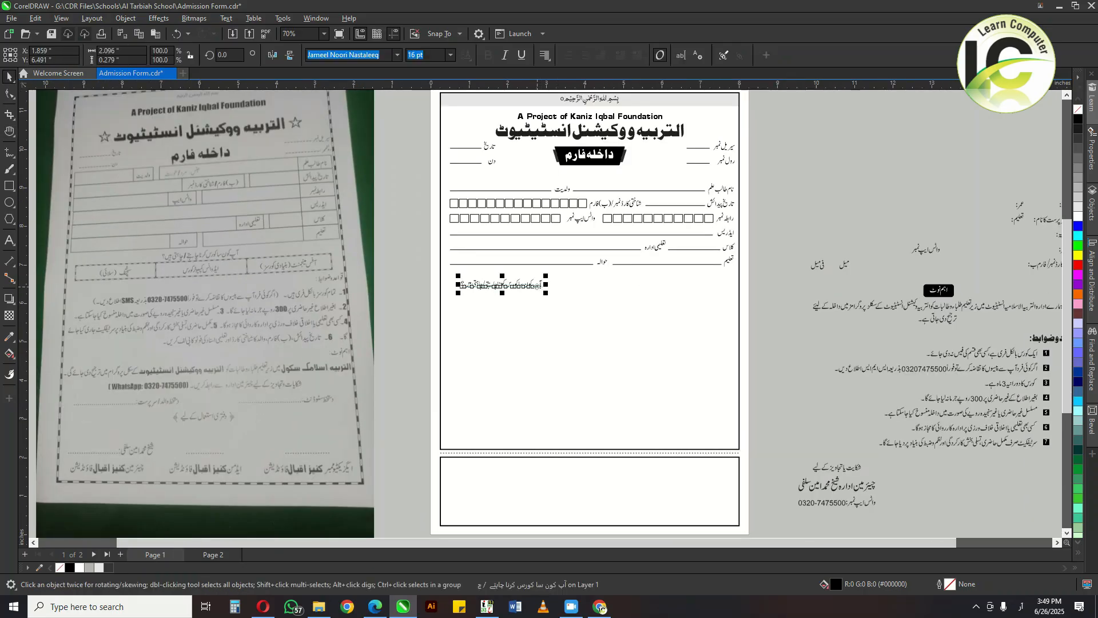
pyautogui.moveTo(546, 261); pyautogui.dragTo(699, 271)
pyautogui.click(709, 297)
pyautogui.scroll(1, 709, 297)
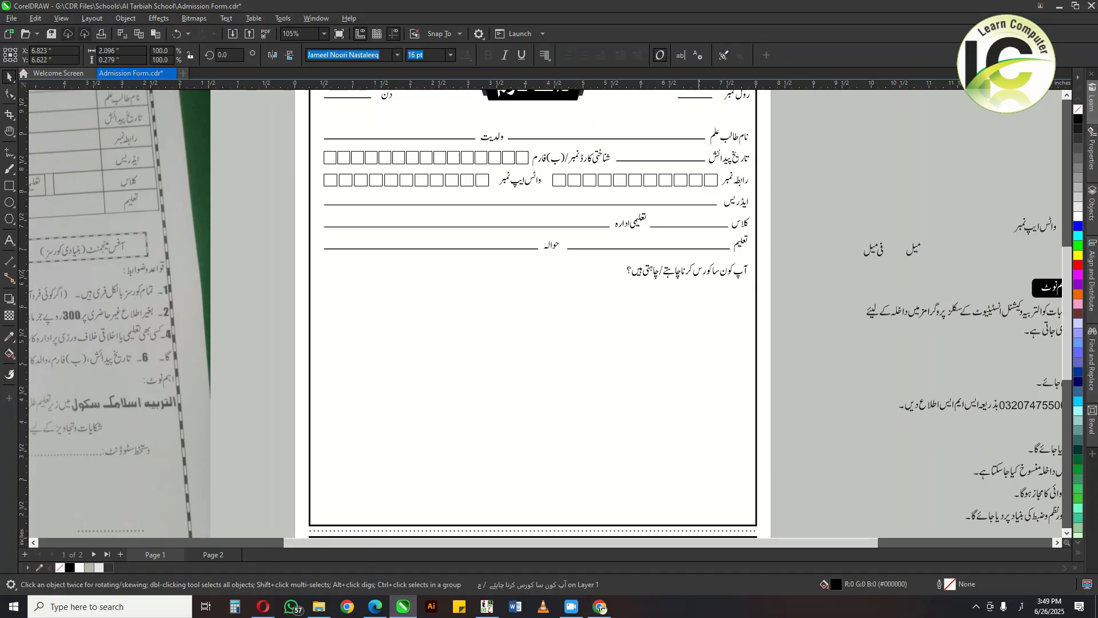
# Duplicate the course question text directly below the original.
pyautogui.click(663, 321)
pyautogui.scroll(-1, 609, 338)
pyautogui.moveTo(609, 338); pyautogui.dragTo(780, 307)
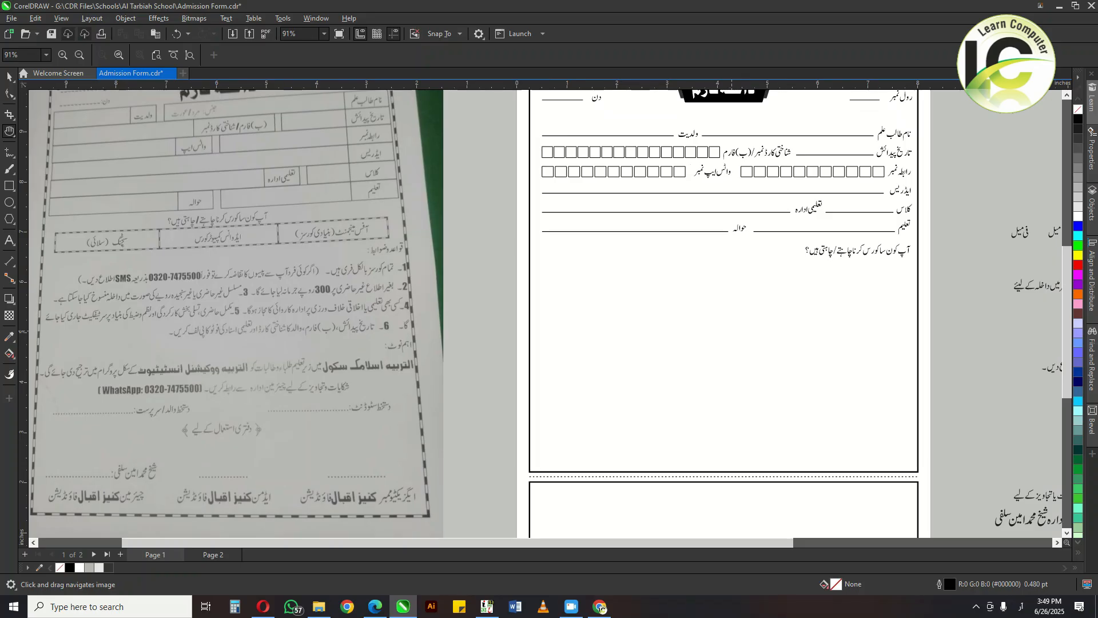
pyautogui.press('space')
pyautogui.press('space')
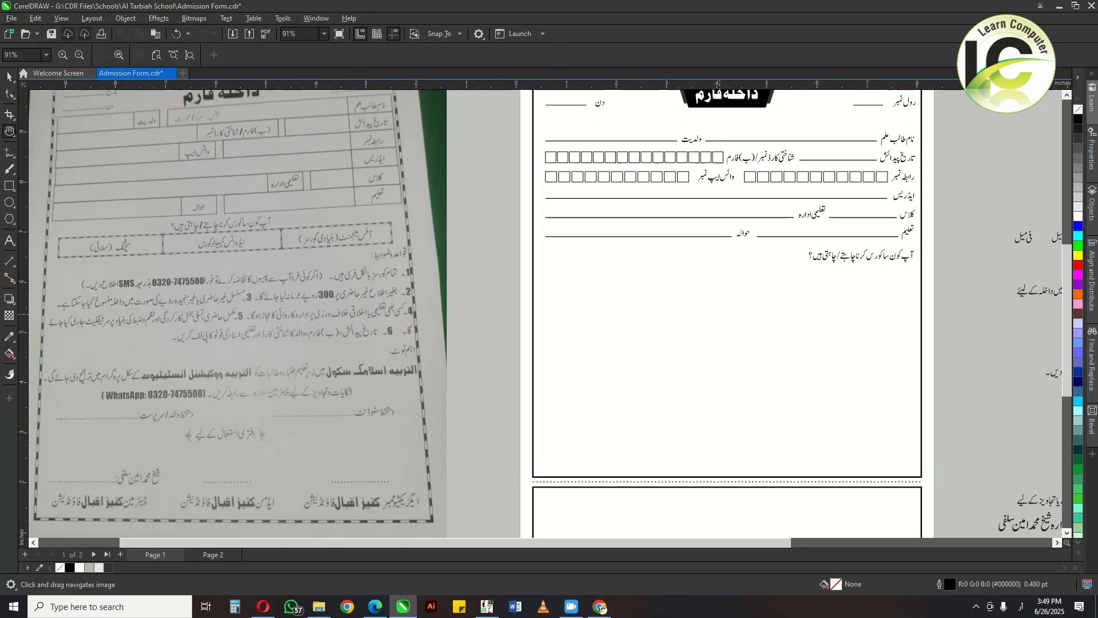
pyautogui.moveTo(781, 307); pyautogui.dragTo(805, 325)
pyautogui.press('space')
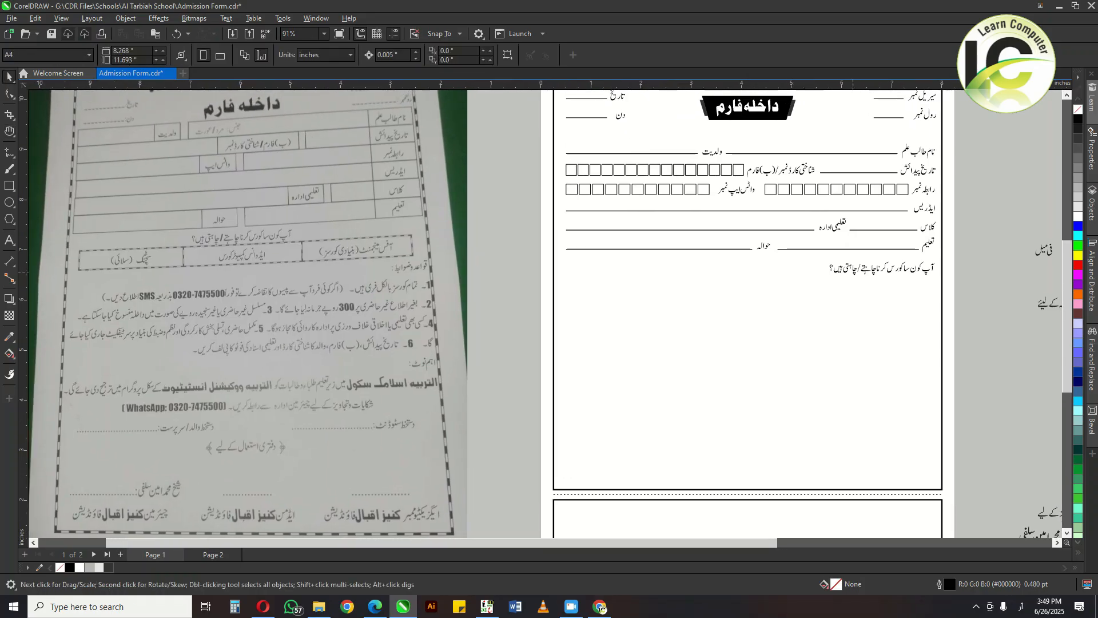
pyautogui.moveTo(858, 269); pyautogui.dragTo(859, 289)
pyautogui.rightClick(859, 285)
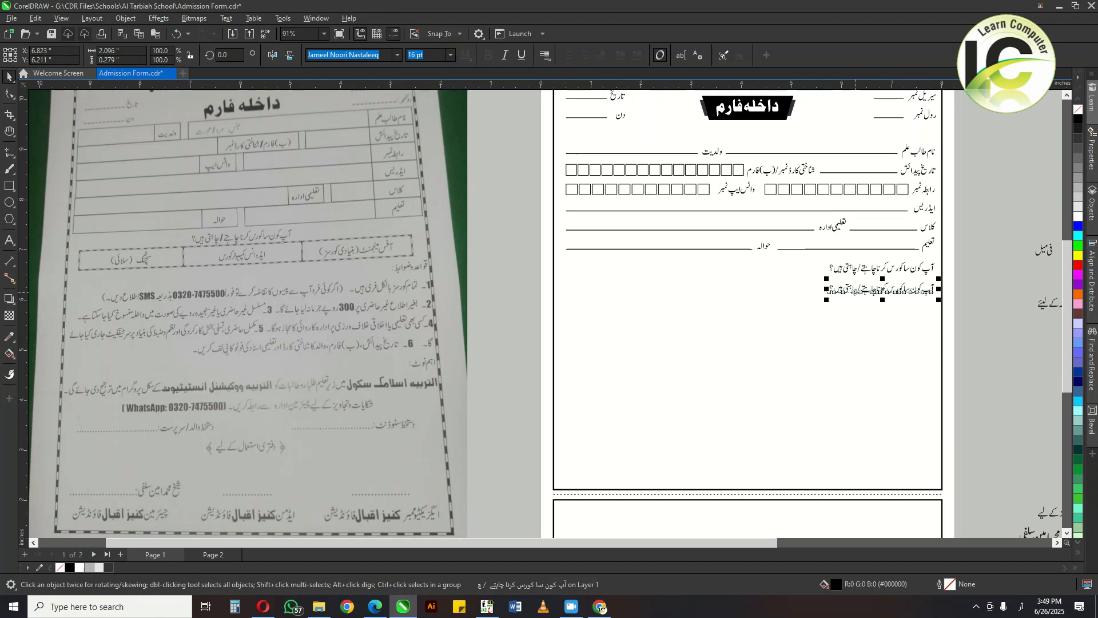
# Replace the duplicated course question with the first course option, "آفس مینجمنٹ (بنیادی کورسز)".
pyautogui.press('F8')
pyautogui.hotkey('ctrl', 'a')
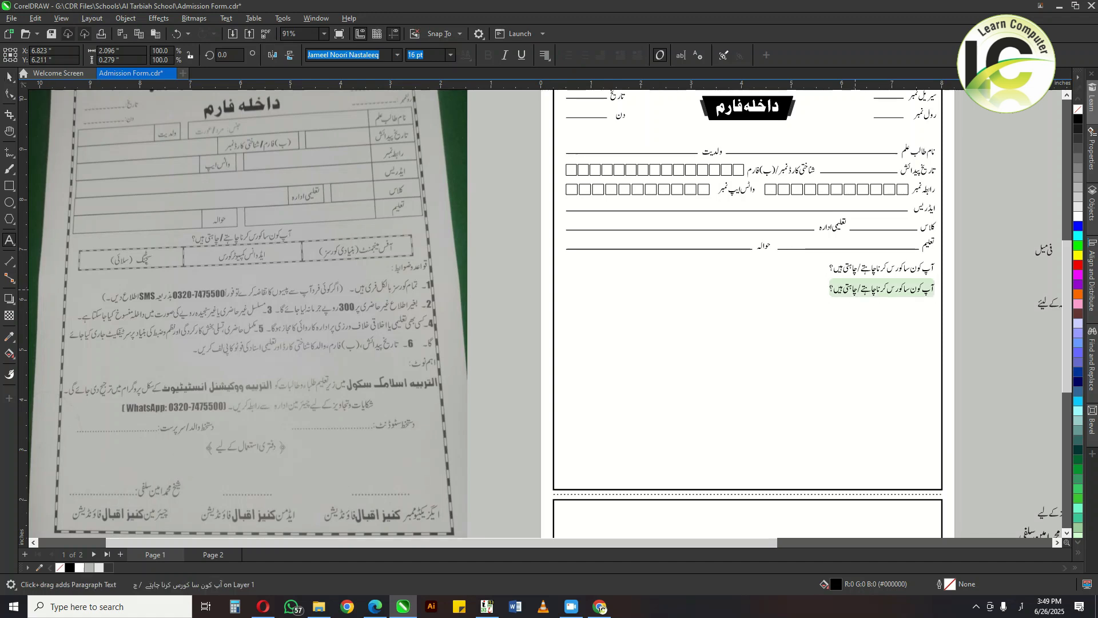
pyautogui.write('آفس')
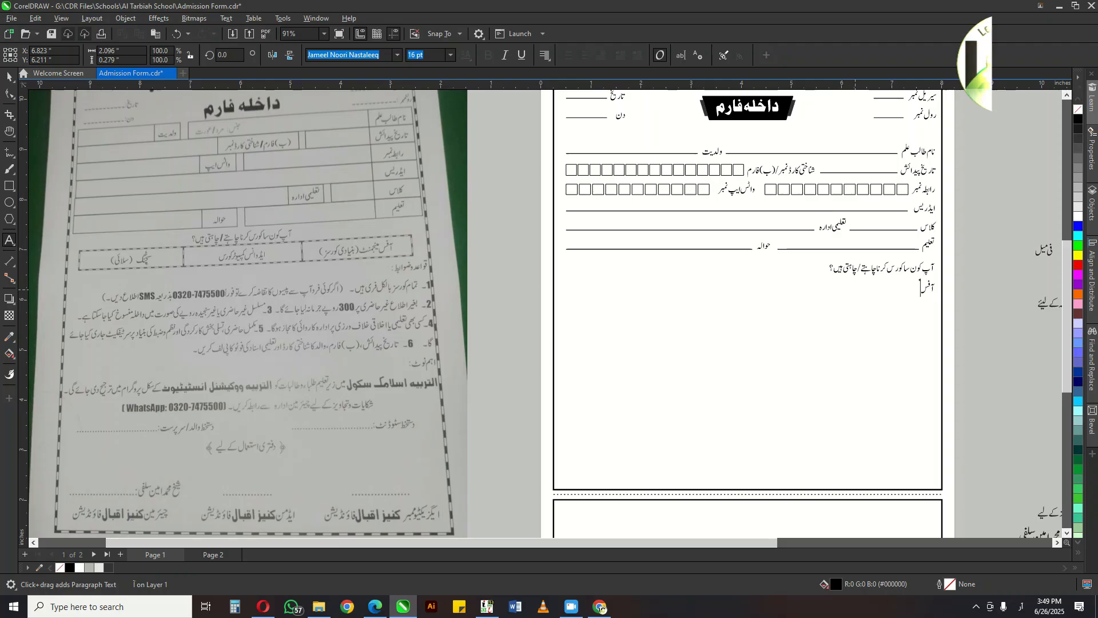
pyautogui.write(' مینجم')
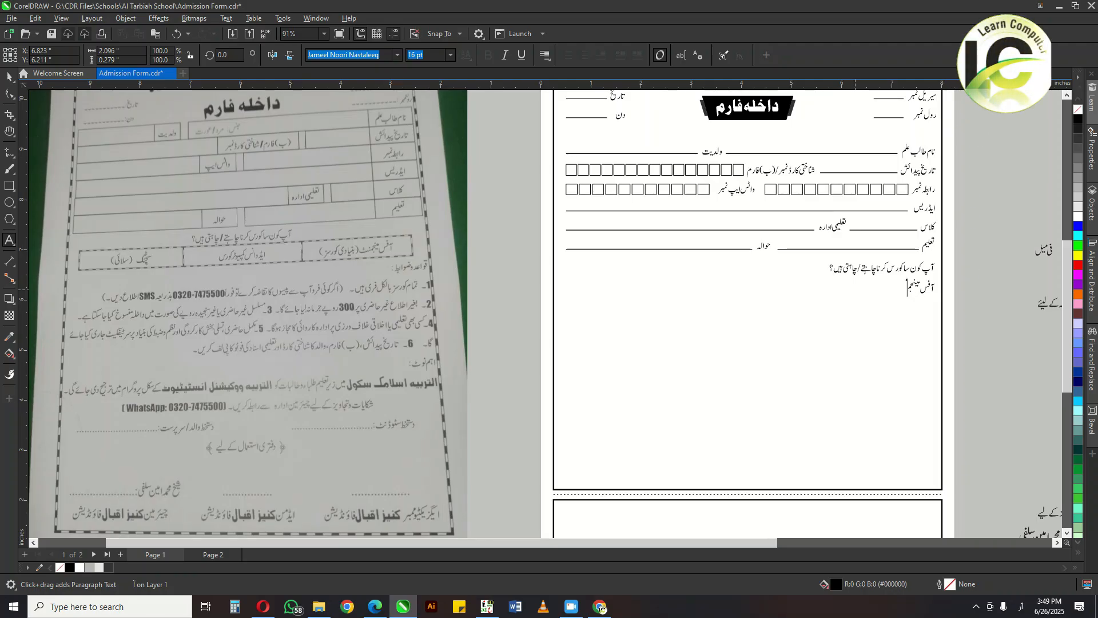
pyautogui.write('نٹ (')
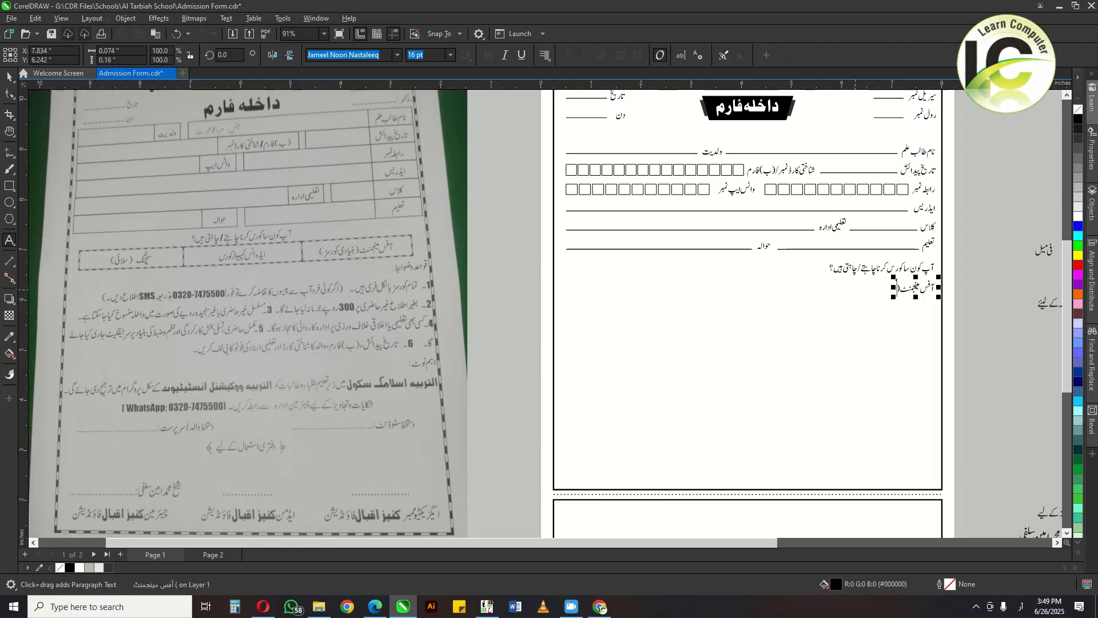
pyautogui.write('بنیادی کورسز)')
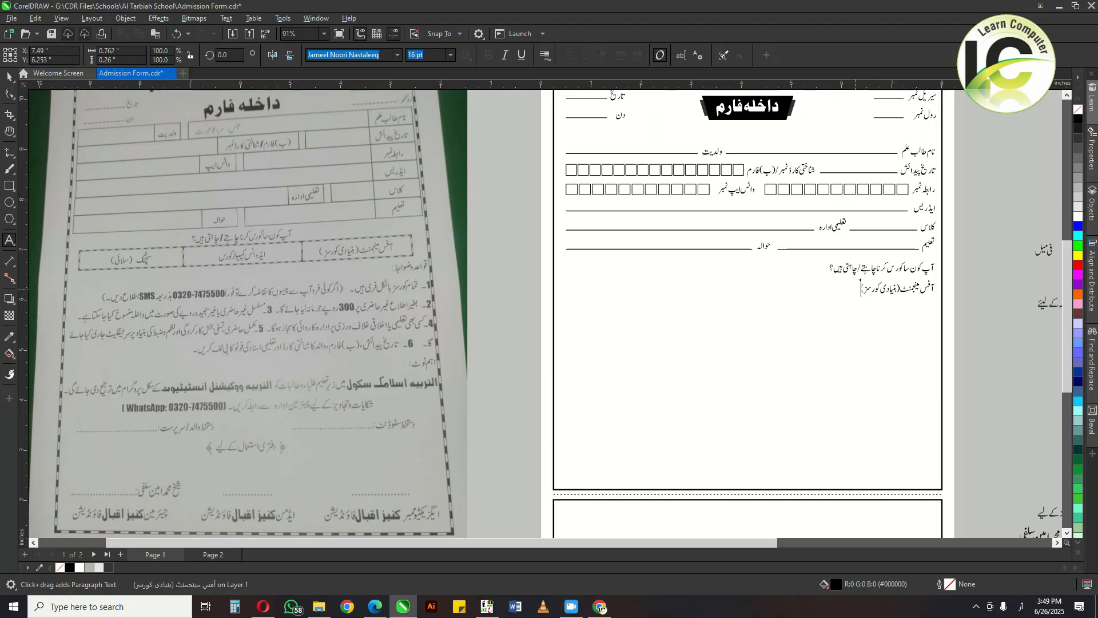
# Add the course options "گرافک ڈیزائننگ", "فری لانسنگ", "ای کامرس" and "سٹیچنگ (سلائی)" on separate lines below the first option.
pyautogui.press('Return')
pyautogui.write('گرافک ڈیزائننگ')
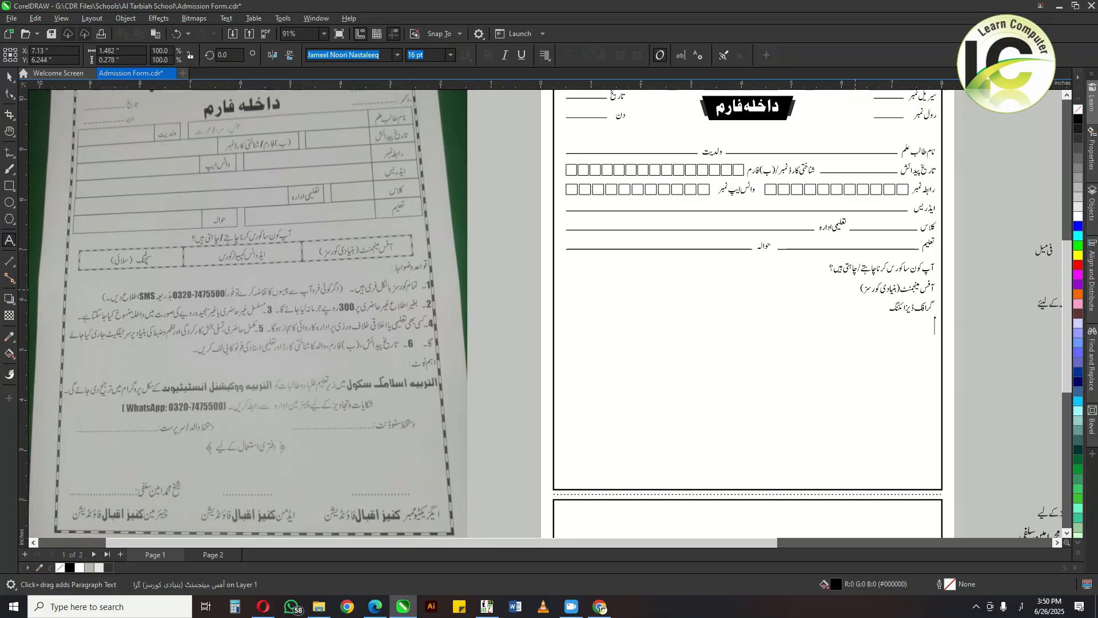
pyautogui.write('ری ر')
pyautogui.write('ای کامرس')
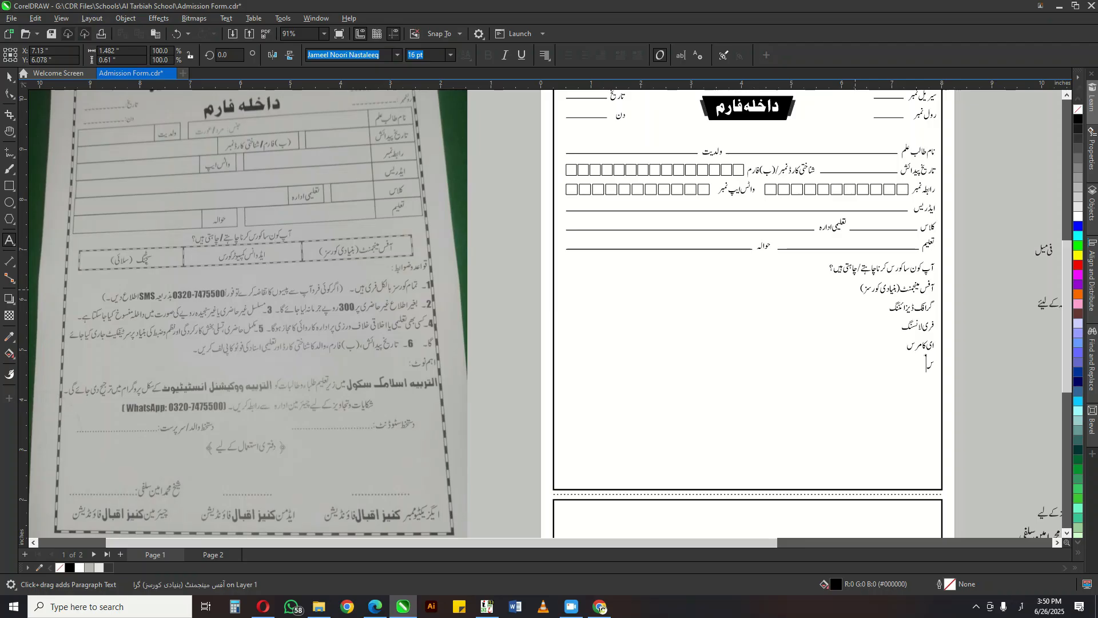
pyautogui.write('ٹچنگ (سلائی')
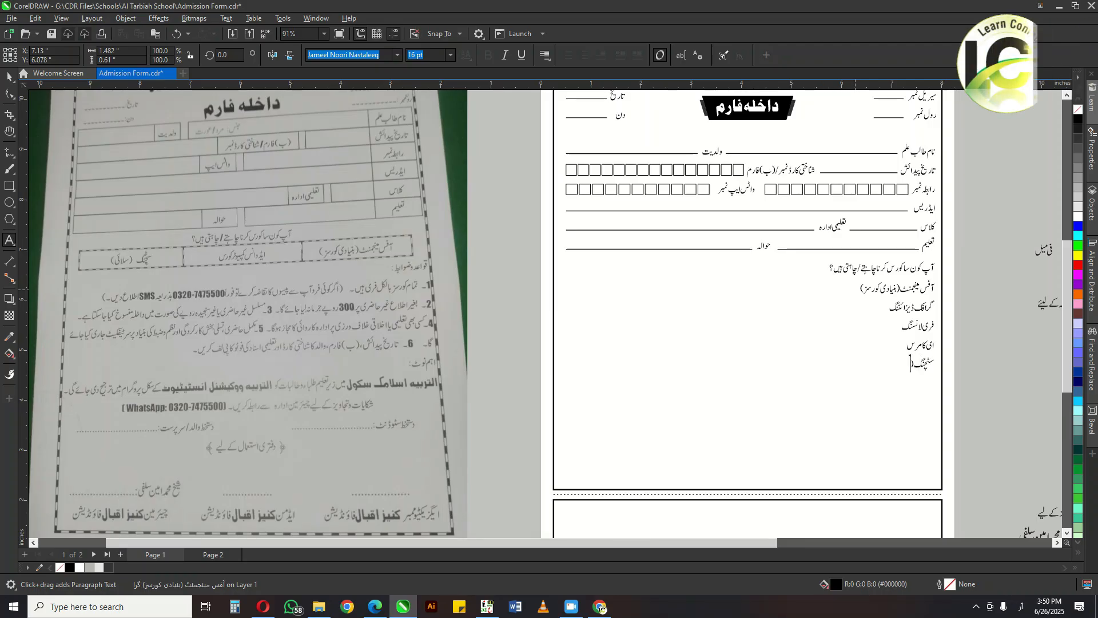
pyautogui.write(')')
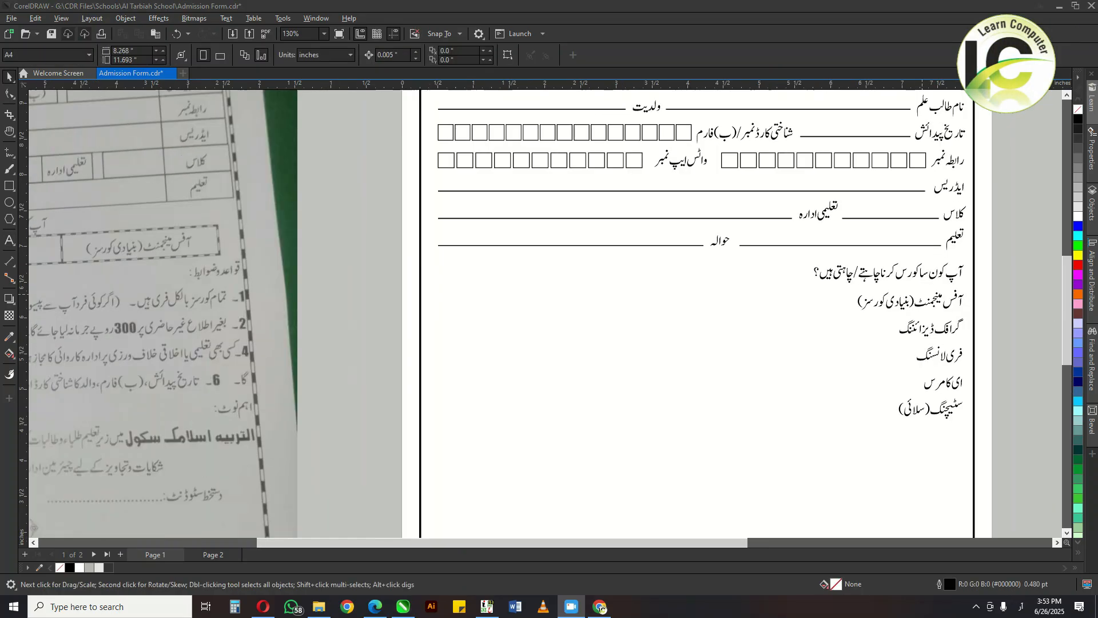
# Insert the course option "ڈیجیٹل مارکیٹنگ" on its own line between گرافک ڈیزائننگ and فری لانسنگ.
pyautogui.click(945, 329)
pyautogui.press('F8')
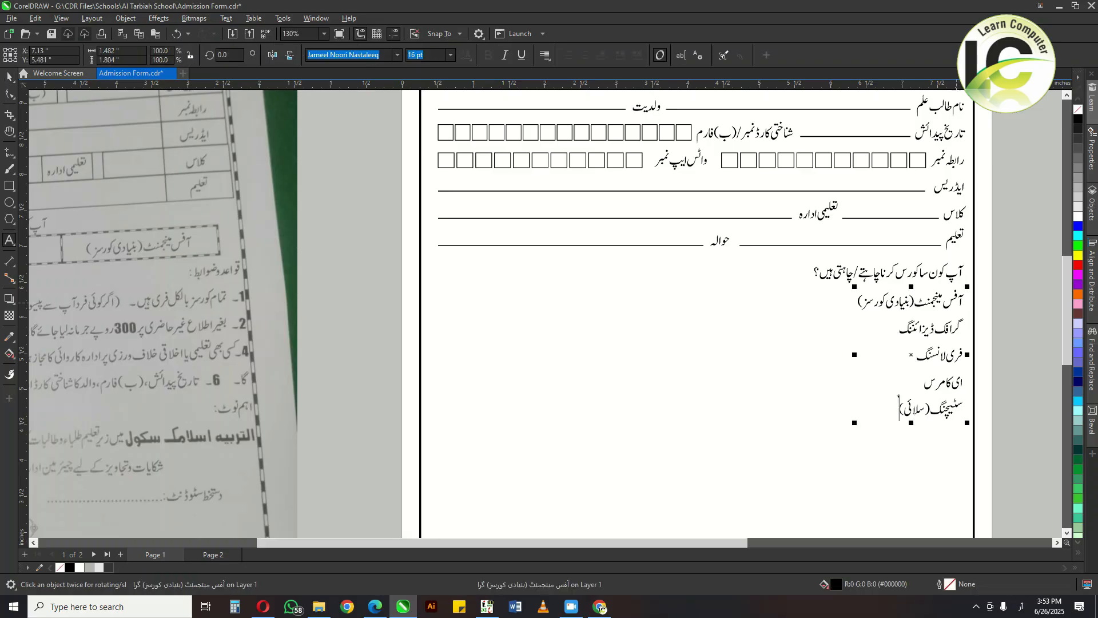
pyautogui.click(958, 302)
pyautogui.click(958, 330)
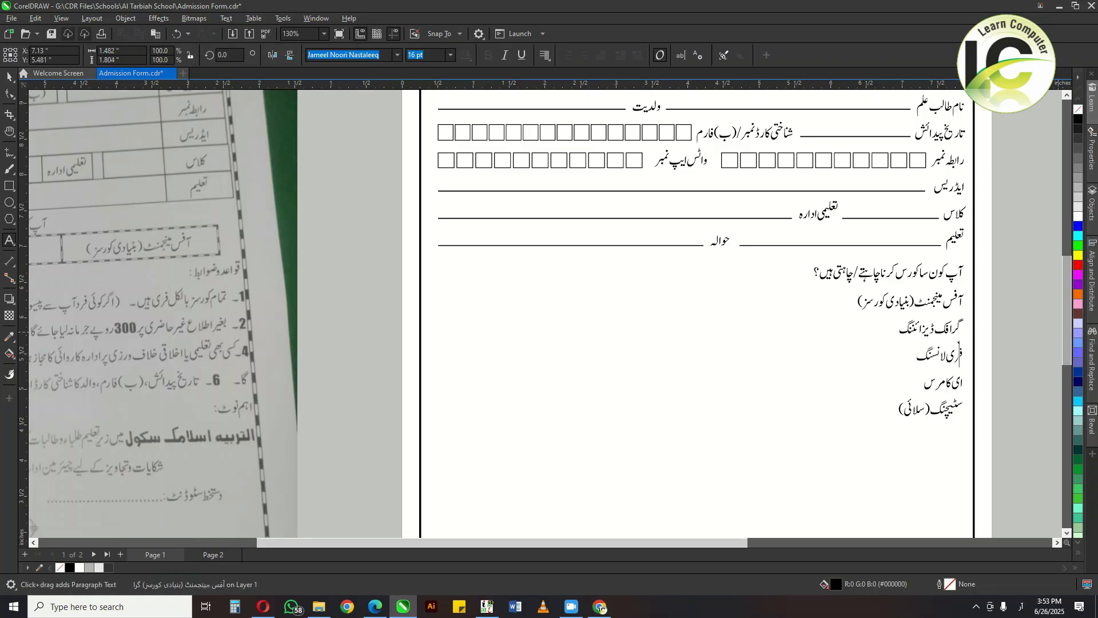
pyautogui.press('Return')
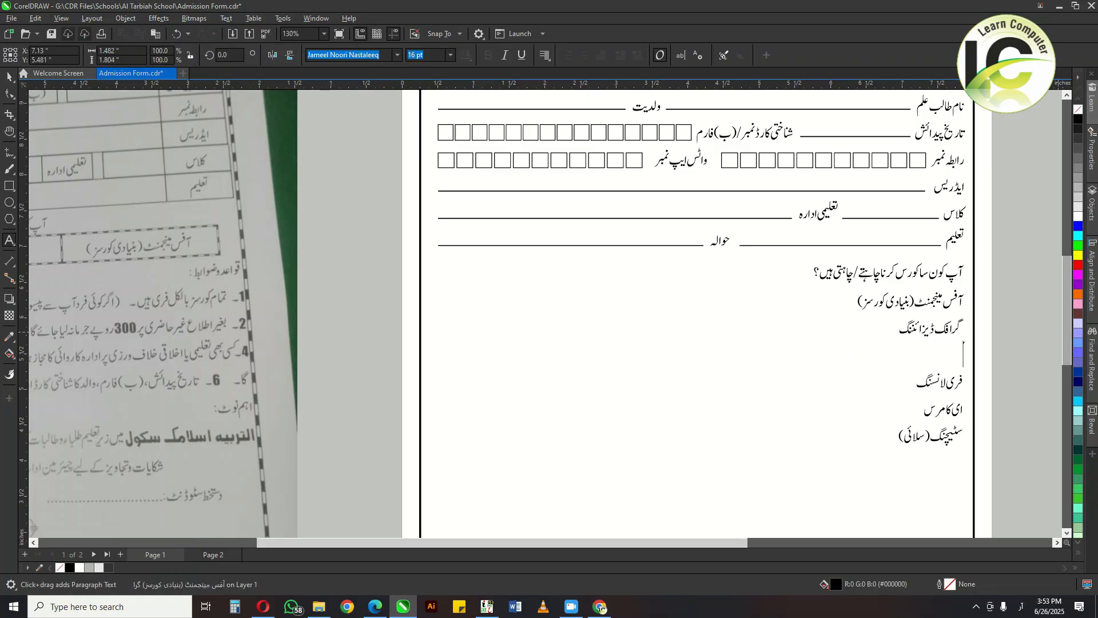
pyautogui.write('ڈیجیٹل مارکیٹنگ')
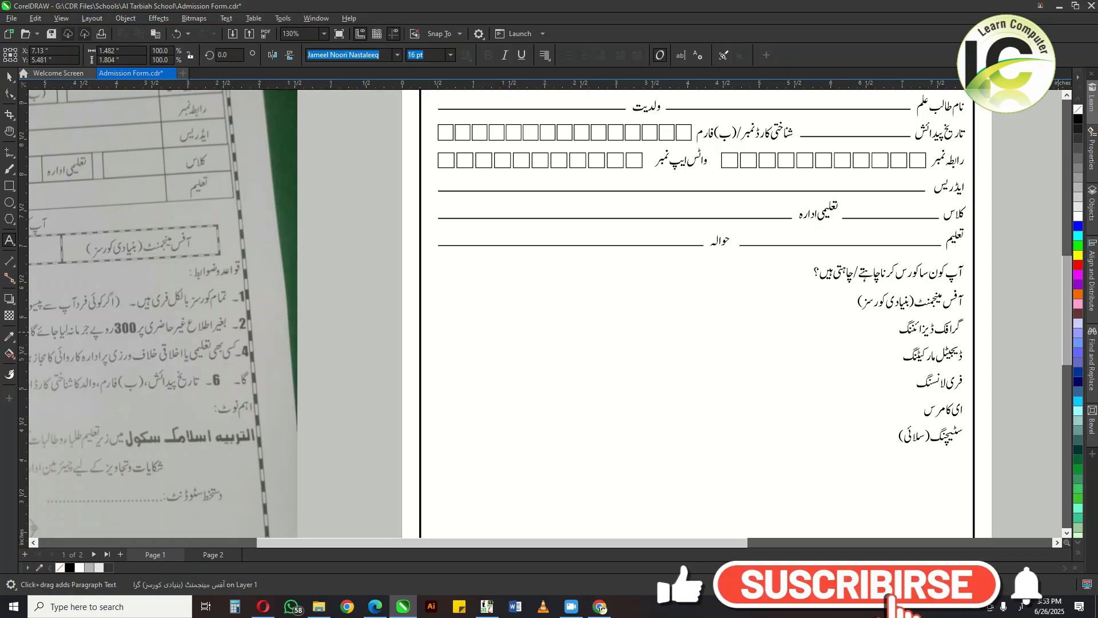
# Insert the course option "ویب ڈویلپمنٹ" on its own line below ڈیجیٹل مارکیٹنگ and finish editing the course list.
pyautogui.press('Return')
pyautogui.write('وی')
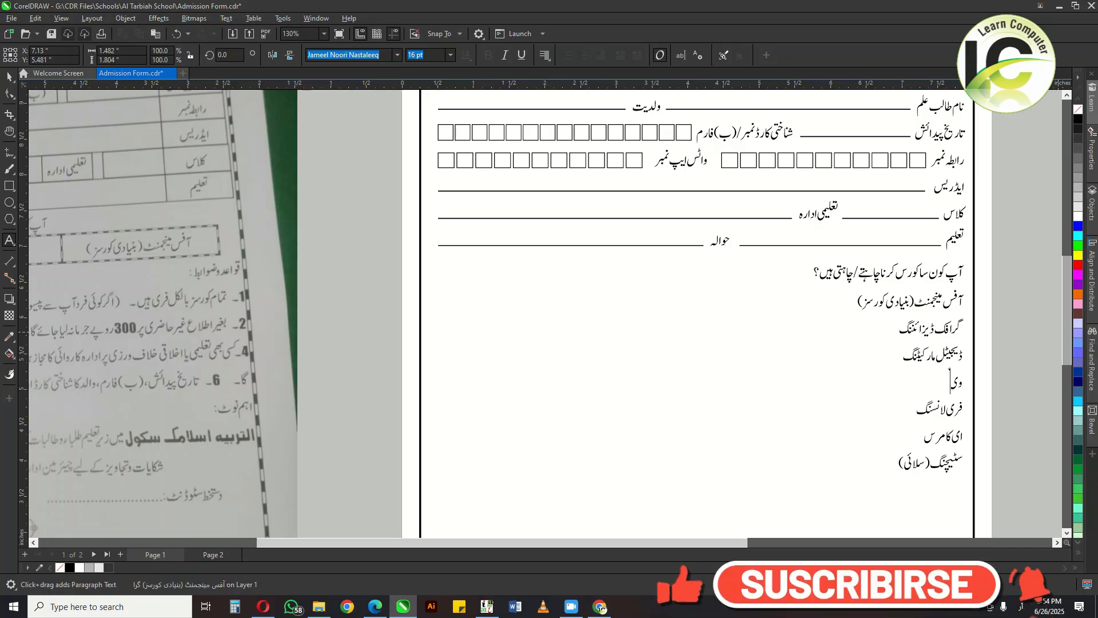
pyautogui.write('ب ڈویلپمنٹ')
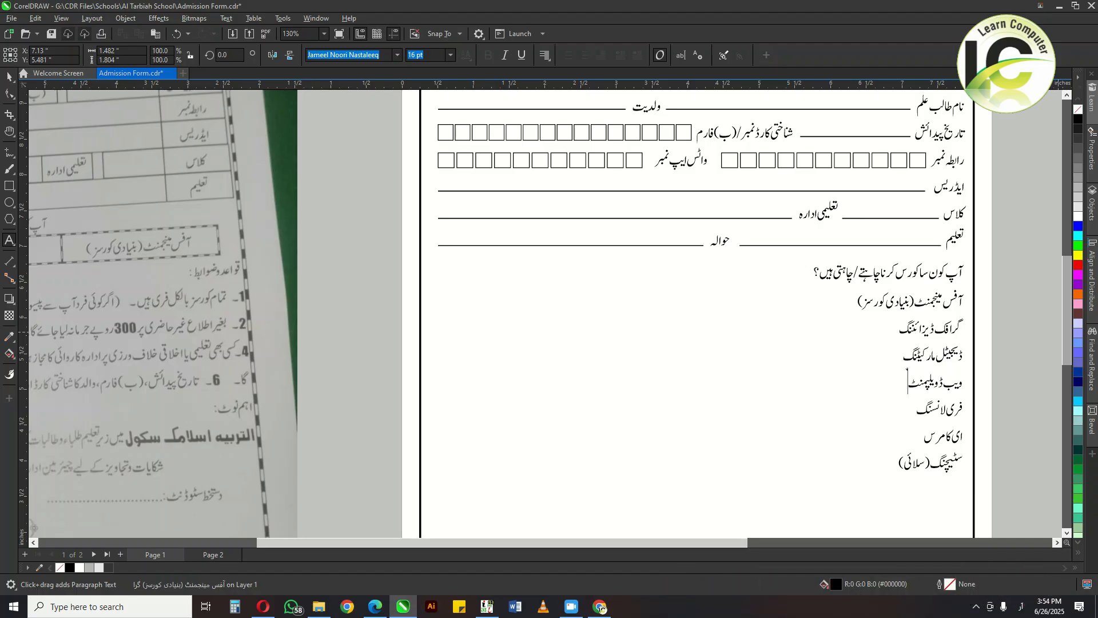
pyautogui.hotkey('ctrl', 'space')
pyautogui.press('Escape')
pyautogui.scroll(-1, 955, 340)
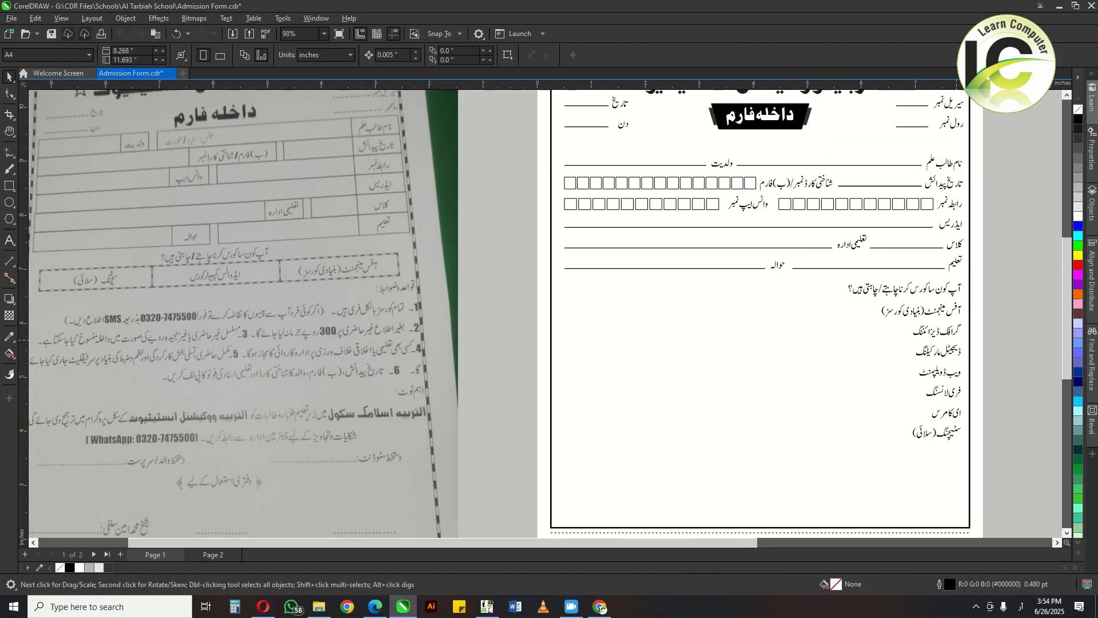
# Move the loose میل and فی میل labels from outside the page onto the form's نام طالب علم row.
pyautogui.press('h')
pyautogui.moveTo(957, 340); pyautogui.dragTo(552, 343)
pyautogui.scroll(-1, 928, 301)
pyautogui.press('space')
pyautogui.moveTo(645, 269); pyautogui.dragTo(645, 281)
pyautogui.press('Delete')
pyautogui.press('h')
pyautogui.moveTo(645, 280); pyautogui.dragTo(878, 318)
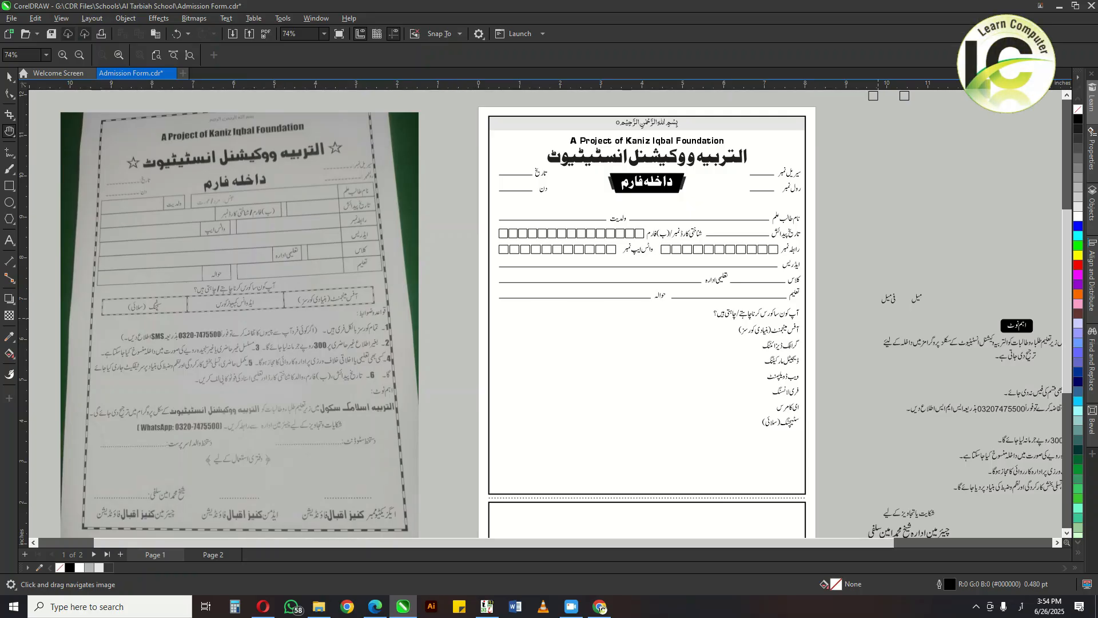
pyautogui.moveTo(879, 318); pyautogui.dragTo(656, 325)
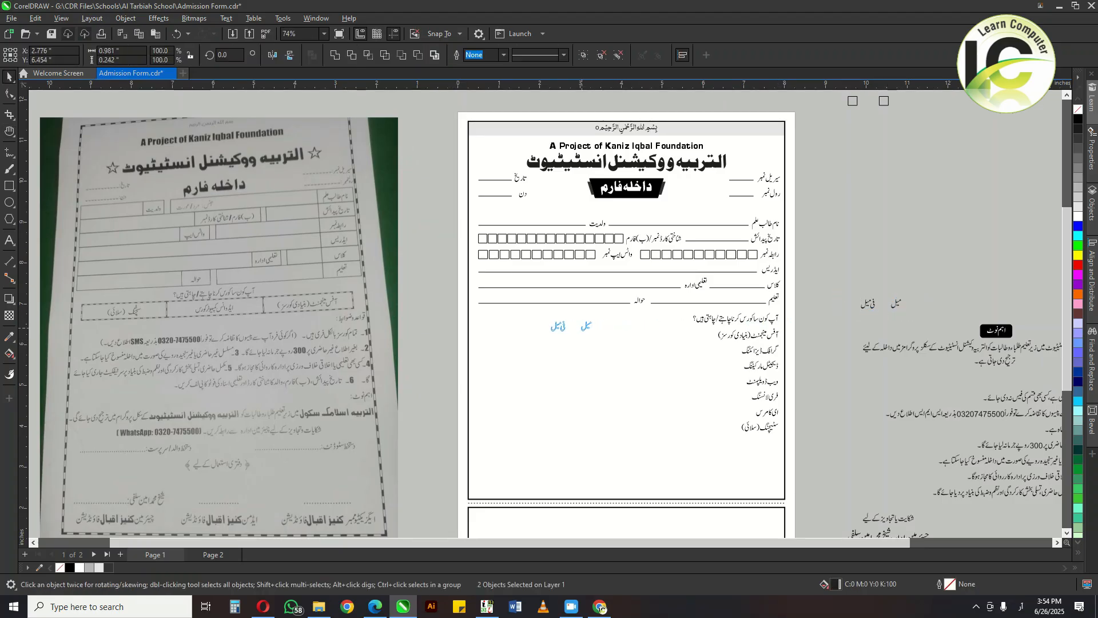
pyautogui.moveTo(524, 319); pyautogui.dragTo(504, 314)
pyautogui.scroll(2, 642, 226)
pyautogui.moveTo(642, 226); pyautogui.dragTo(571, 338)
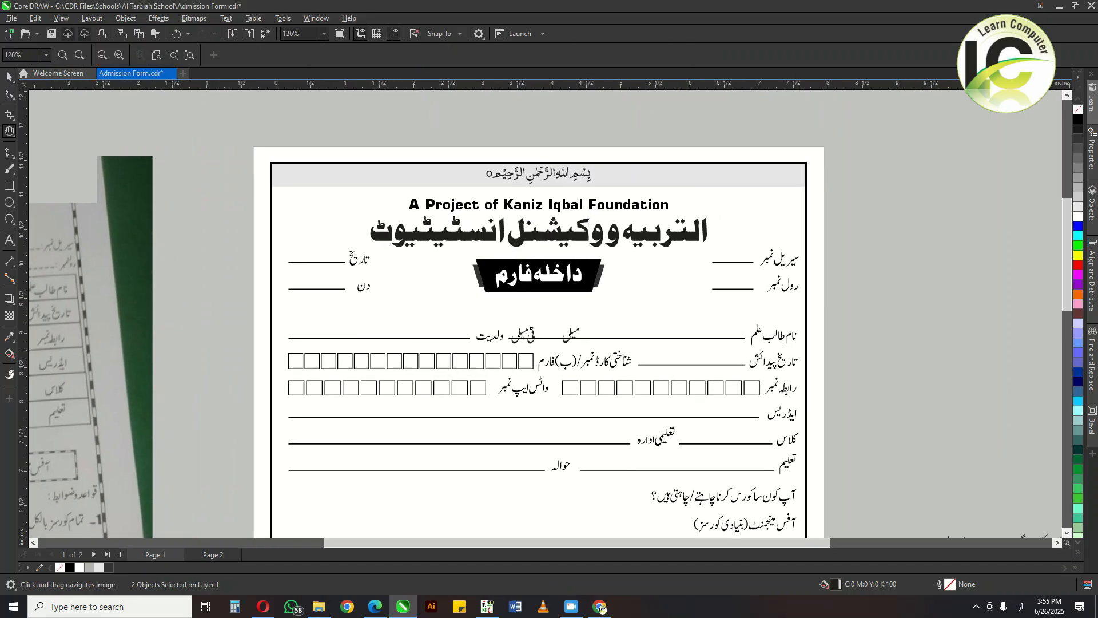
# Bring a spare square box onto the form, set the میل and فی میل labels above the name row, and align the box beside فی میل.
pyautogui.click(913, 133)
pyautogui.moveTo(921, 129); pyautogui.dragTo(649, 264)
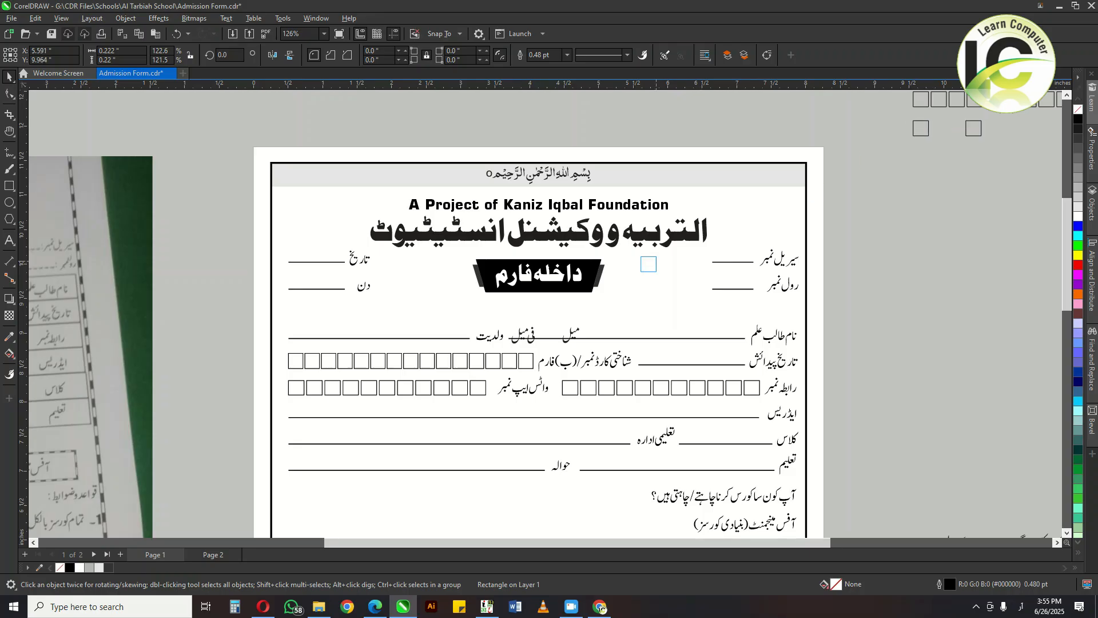
pyautogui.scroll(1, 562, 331)
pyautogui.moveTo(579, 304); pyautogui.dragTo(629, 332)
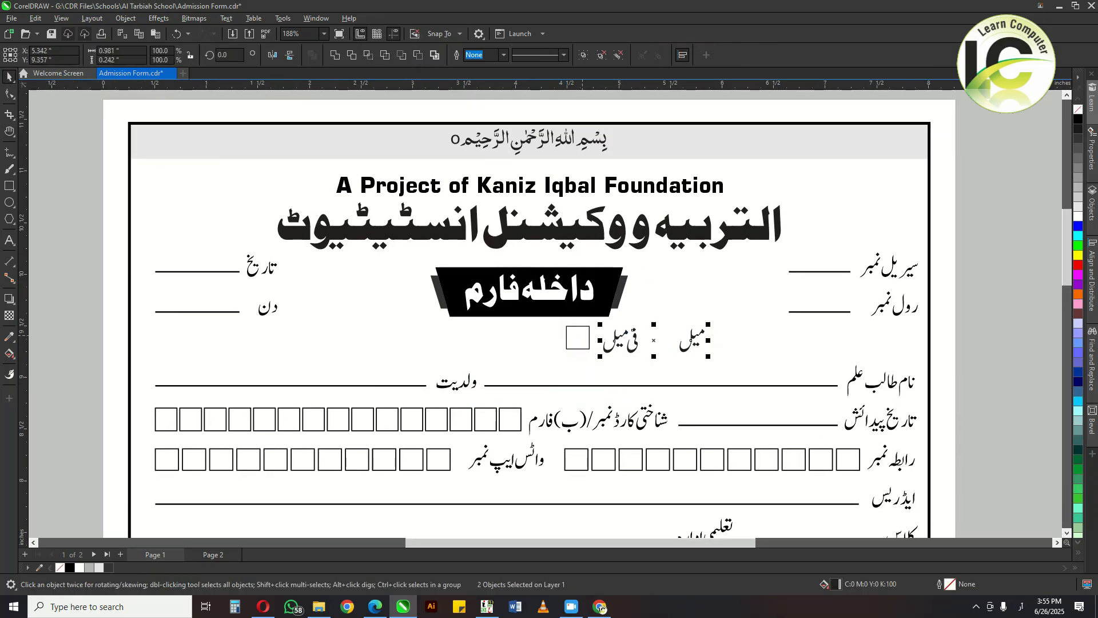
pyautogui.keyDown('shift'); pyautogui.click(589, 347); pyautogui.keyUp('shift')
pyautogui.press('e')
pyautogui.press('Escape')
pyautogui.click(589, 349)
pyautogui.scroll(1, 589, 349)
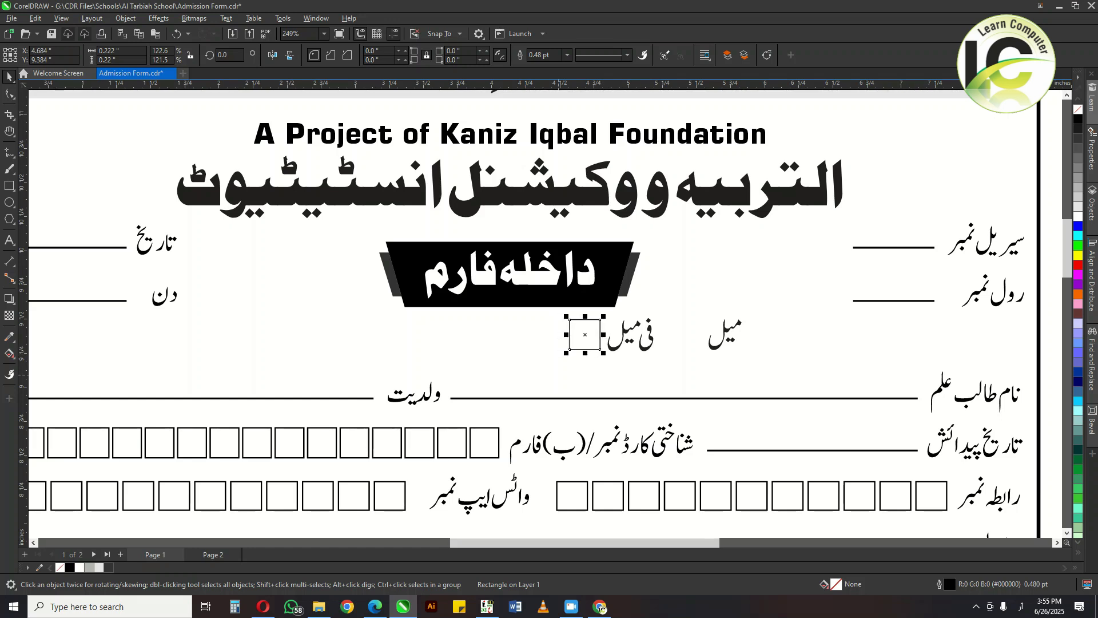
# Place matching smaller checkboxes beside the میل and فی میل labels and nudge the labels and boxes to even spacing.
pyautogui.moveTo(590, 349); pyautogui.dragTo(704, 320)
pyautogui.moveTo(515, 318); pyautogui.dragTo(612, 377)
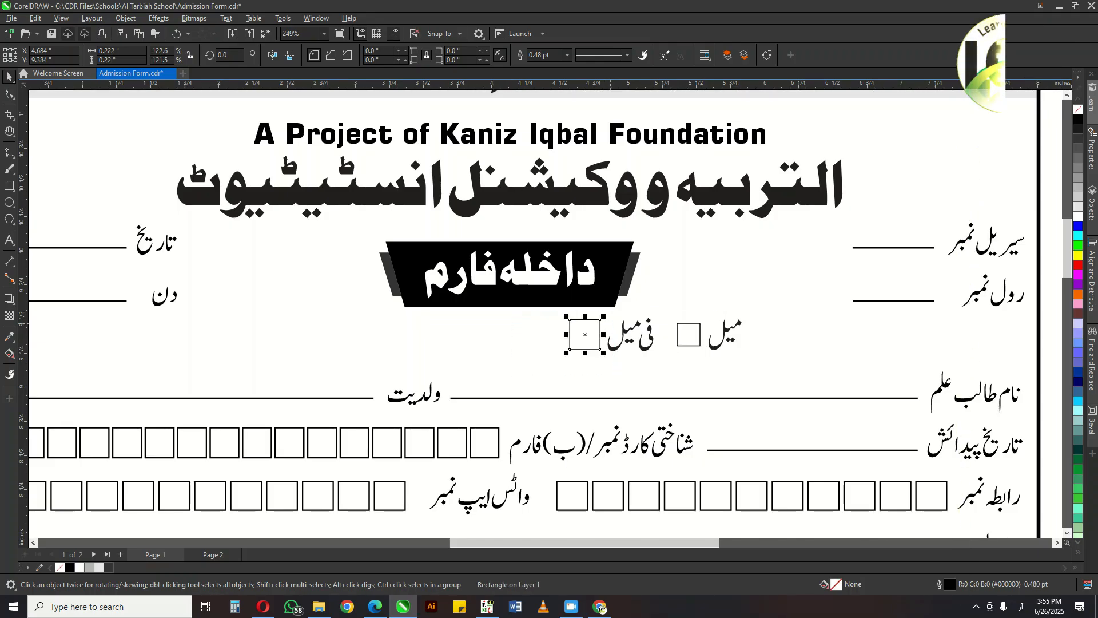
pyautogui.moveTo(603, 316); pyautogui.dragTo(600, 320)
pyautogui.moveTo(537, 368); pyautogui.dragTo(611, 316)
pyautogui.press('Right')
pyautogui.moveTo(559, 370); pyautogui.dragTo(663, 323)
pyautogui.press('Right')
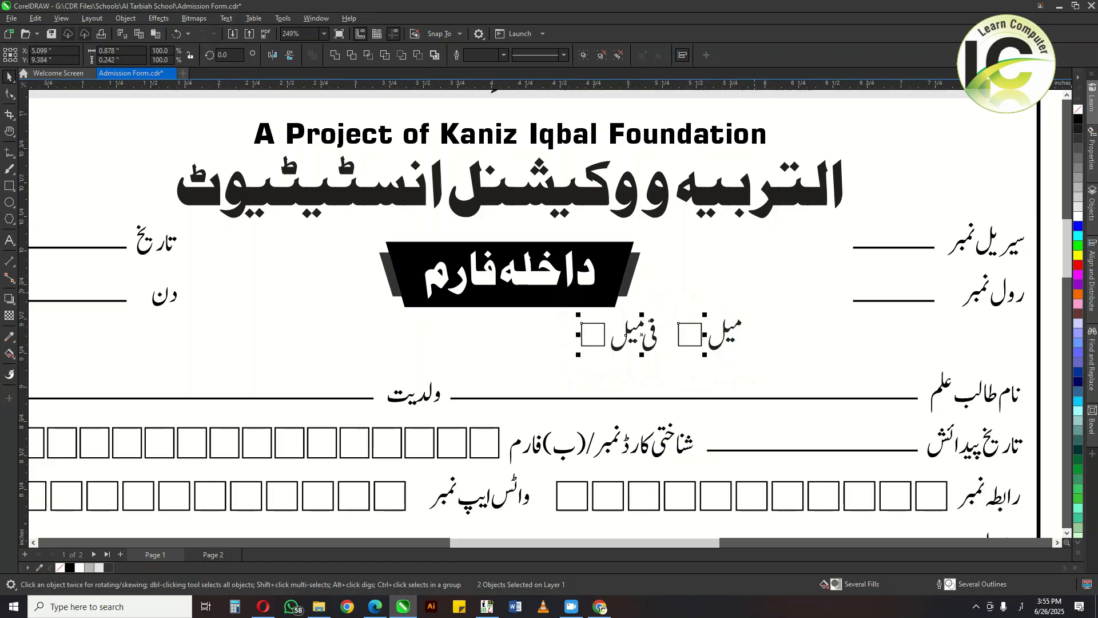
pyautogui.press('Right')
# Group the gender labels with their checkboxes, align the group with the نام طالب علم row, and place it beside ولدیت.
pyautogui.moveTo(767, 302); pyautogui.dragTo(576, 360)
pyautogui.scroll(-2, 675, 359)
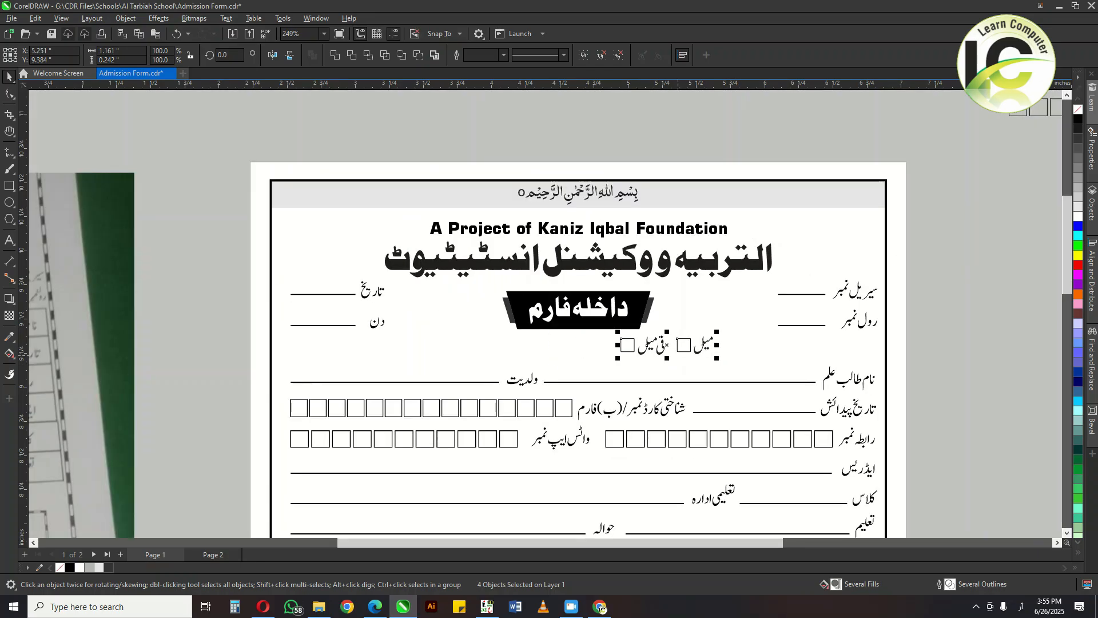
pyautogui.hotkey('ctrl', 'g')
pyautogui.keyDown('shift'); pyautogui.click(761, 380); pyautogui.keyUp('shift')
pyautogui.press('e')
pyautogui.press('Escape')
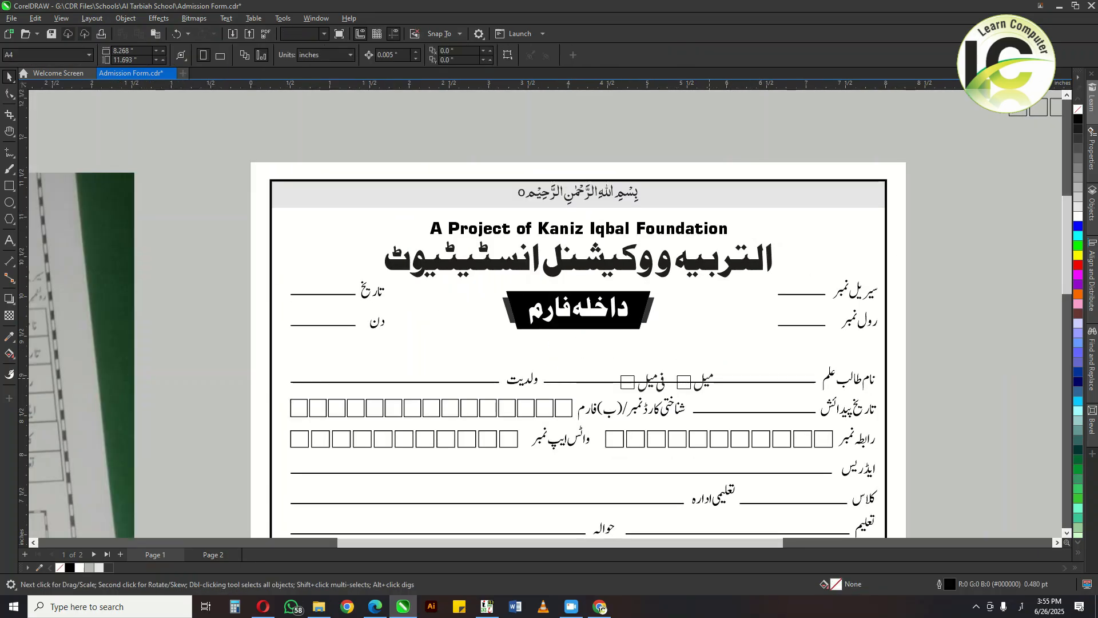
pyautogui.click(709, 378)
pyautogui.moveTo(662, 377); pyautogui.dragTo(569, 383)
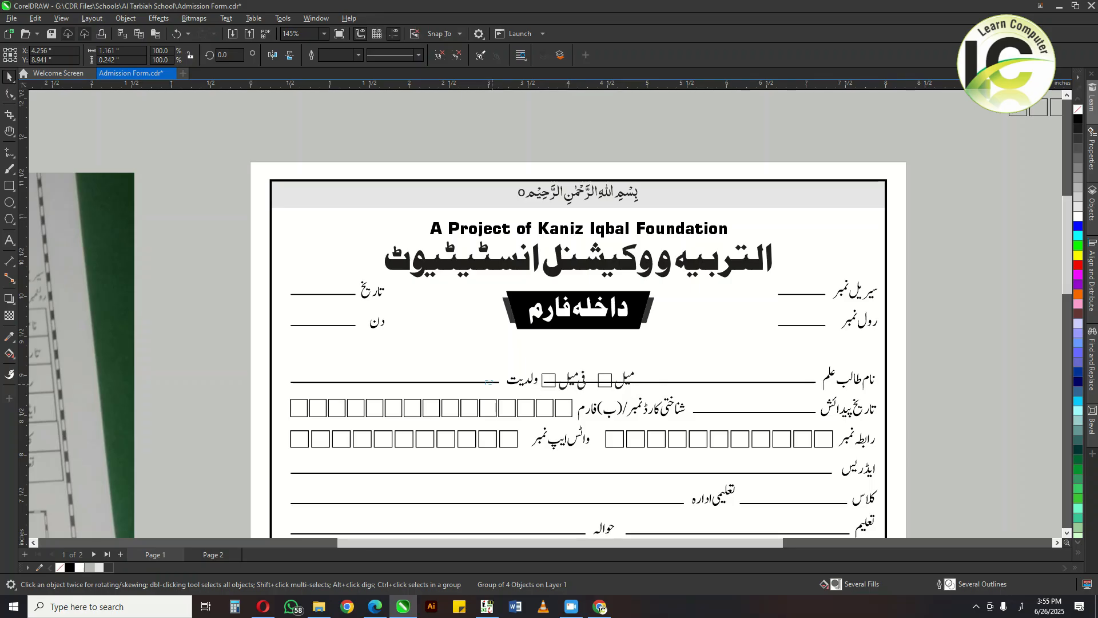
# Shorten the blank line of the ولدیت field and shift the ولدیت label toward it, away from the gender checkboxes.
pyautogui.click(401, 382)
pyautogui.moveTo(502, 382)
pyautogui.mouseDown()
pyautogui.moveTo(471, 381)
pyautogui.moveTo(482, 382)
pyautogui.mouseUp()
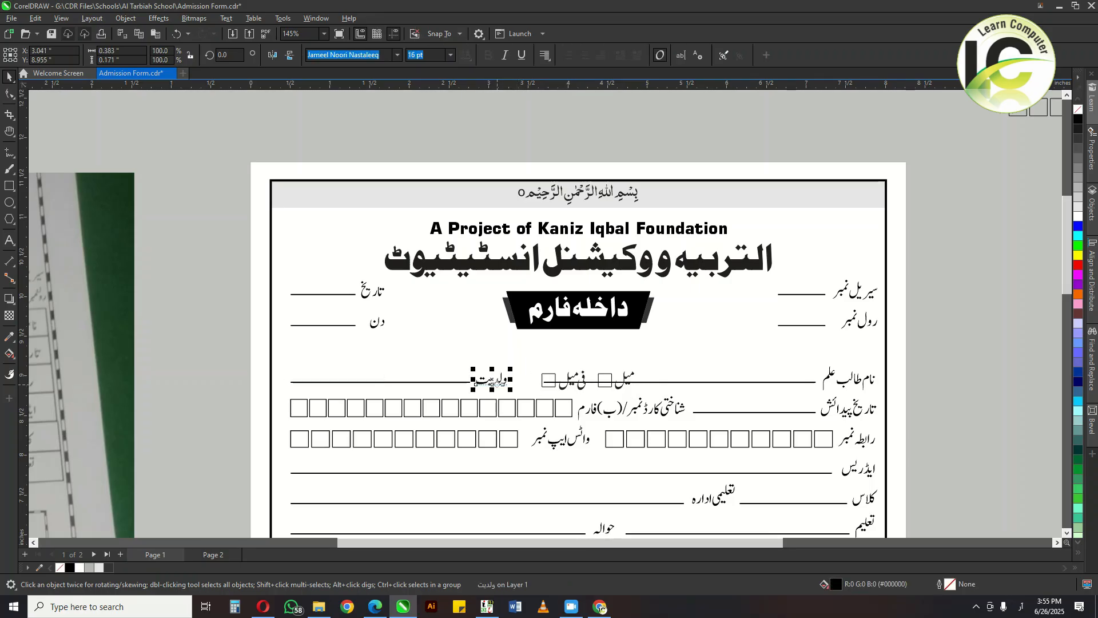
pyautogui.press('Escape')
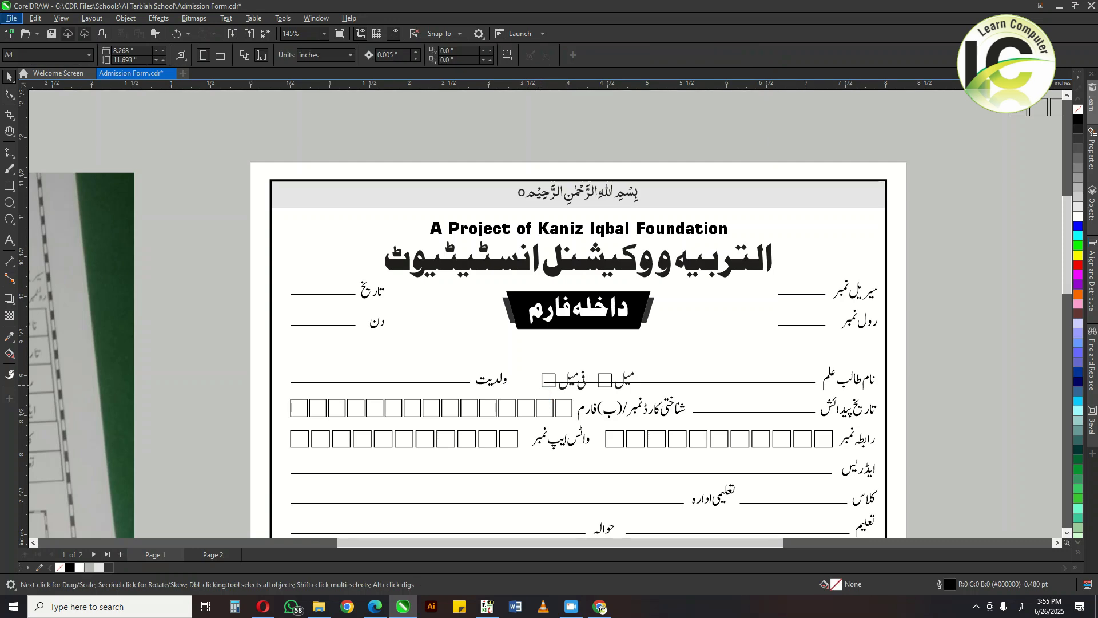
# Shorten the نام طالب علم blank line so it ends just before the میل label.
pyautogui.moveTo(542, 381); pyautogui.dragTo(707, 301)
pyautogui.click(627, 383)
pyautogui.click(605, 380)
pyautogui.scroll(1, 603, 381)
pyautogui.scroll(-2, 605, 374)
pyautogui.scroll(-1, 625, 345)
pyautogui.click(722, 296)
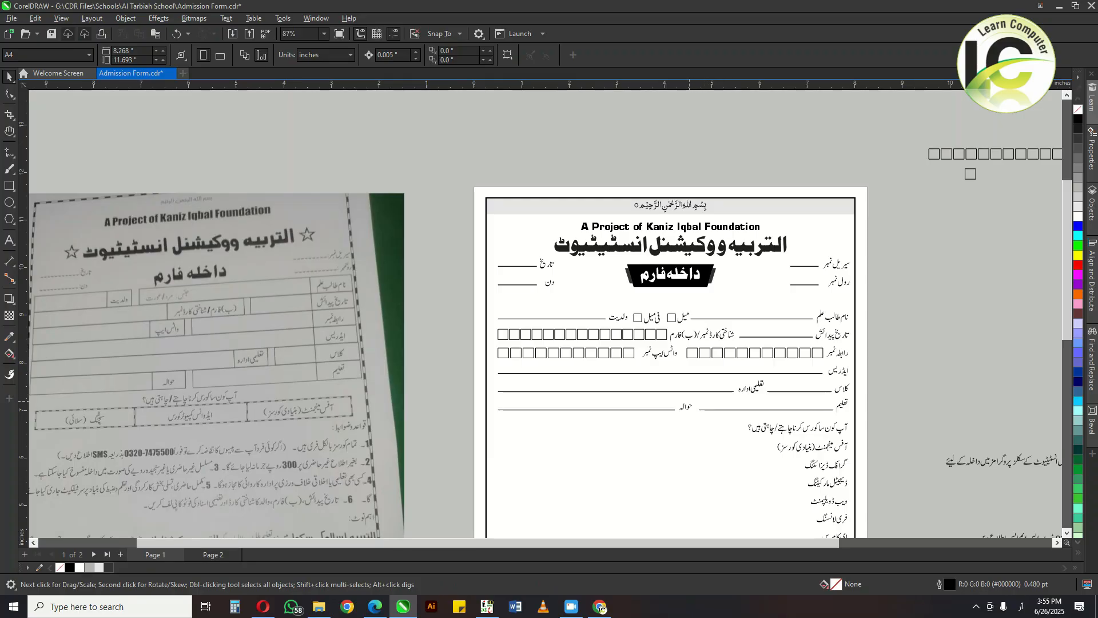
# Right-align the قواعد و ضوابط heading with the numbered markers of the rules list outside the page.
pyautogui.moveTo(698, 422); pyautogui.dragTo(638, 324)
pyautogui.moveTo(766, 380); pyautogui.dragTo(618, 346)
pyautogui.moveTo(883, 359); pyautogui.dragTo(786, 347)
pyautogui.moveTo(651, 347); pyautogui.dragTo(883, 348)
pyautogui.scroll(-1, 388, 350)
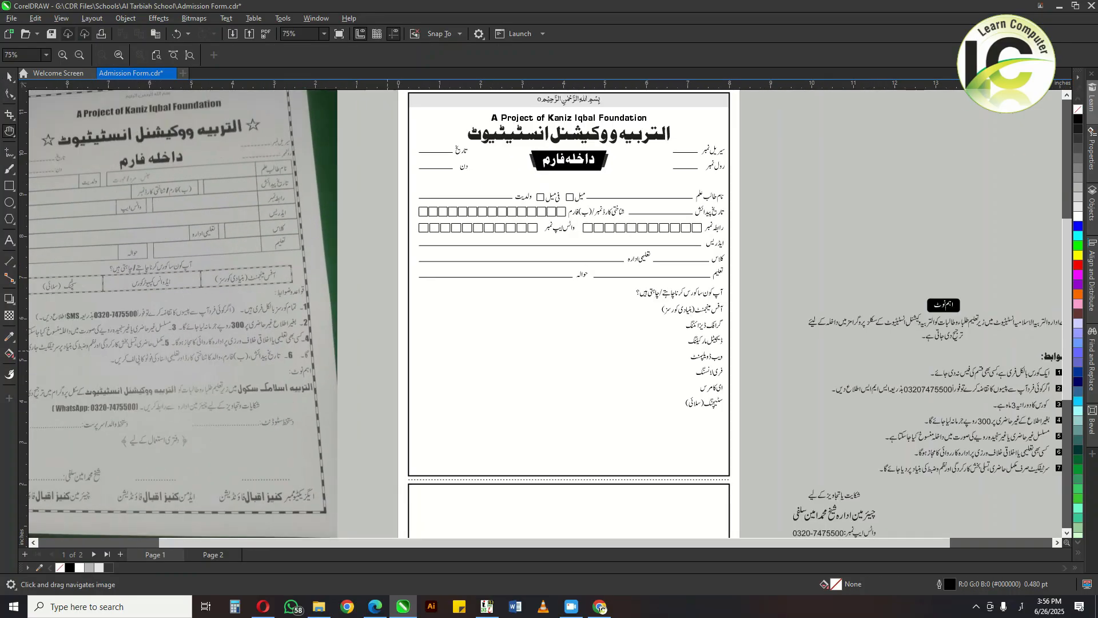
pyautogui.moveTo(742, 367); pyautogui.dragTo(576, 335)
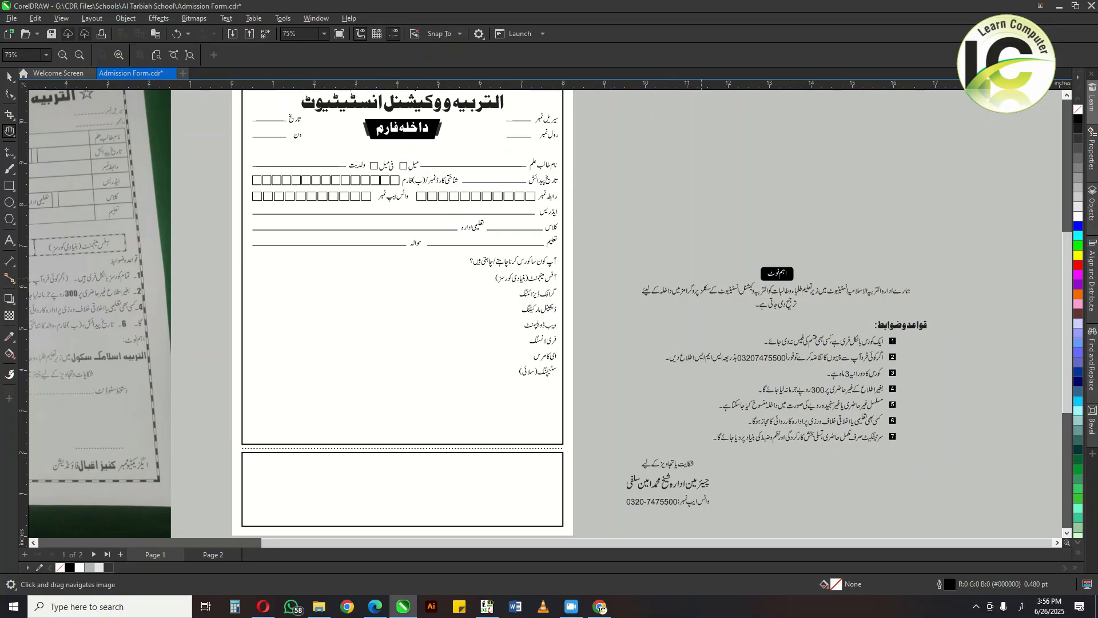
pyautogui.moveTo(944, 334); pyautogui.dragTo(860, 357)
pyautogui.press('space')
pyautogui.click(937, 319)
pyautogui.keyDown('shift'); pyautogui.click(907, 333); pyautogui.keyUp('shift')
pyautogui.press('r')
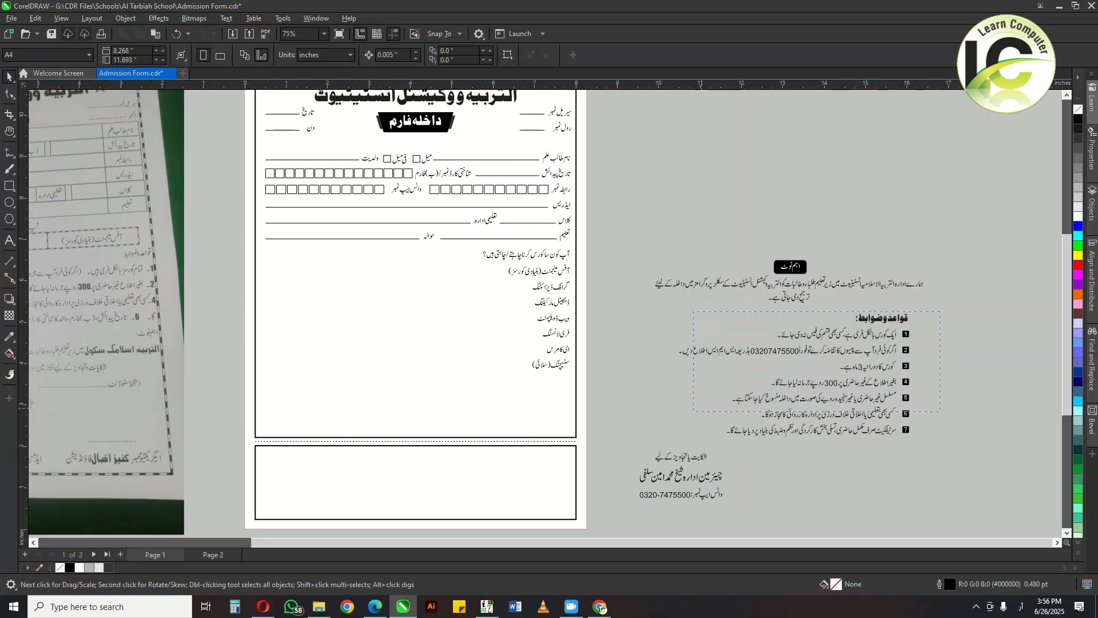
# Move the قواعد و ضوابط heading and its seven numbered rules onto the form beside the course list, and group them without the overlong second rule.
pyautogui.moveTo(666, 438); pyautogui.dragTo(667, 439)
pyautogui.moveTo(840, 427); pyautogui.dragTo(468, 401)
pyautogui.scroll(1, 477, 376)
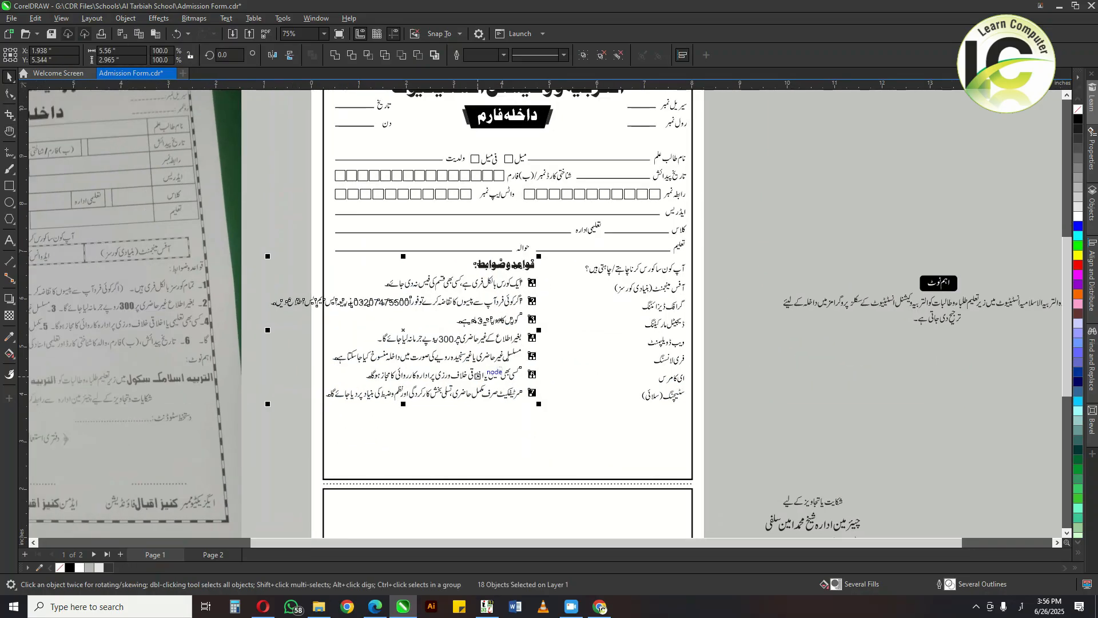
pyautogui.click(563, 418)
pyautogui.moveTo(478, 433); pyautogui.dragTo(509, 442)
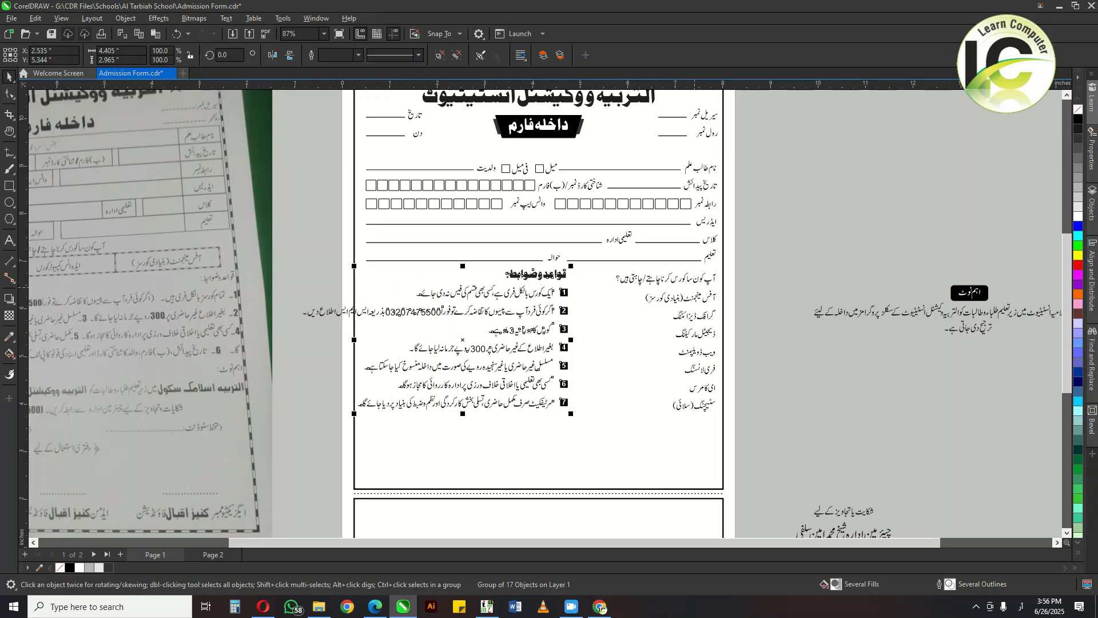
# Align the top of the قواعد و ضوابط block with the course question heading and nudge it slightly down.
pyautogui.keyDown('shift'); pyautogui.click(691, 281); pyautogui.keyUp('shift')
pyautogui.press('t')
pyautogui.click(592, 313)
pyautogui.moveTo(586, 310); pyautogui.dragTo(631, 325)
pyautogui.scroll(1, 632, 324)
pyautogui.click(606, 351)
pyautogui.press('Down')
pyautogui.press('Down')
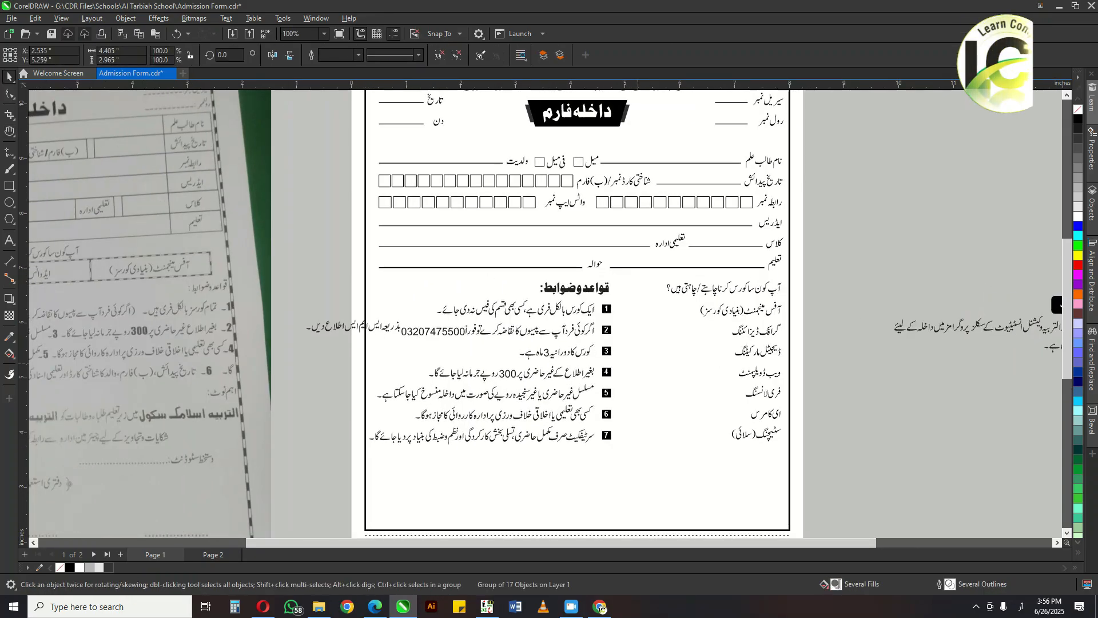
pyautogui.press('Escape')
pyautogui.scroll(1, 484, 397)
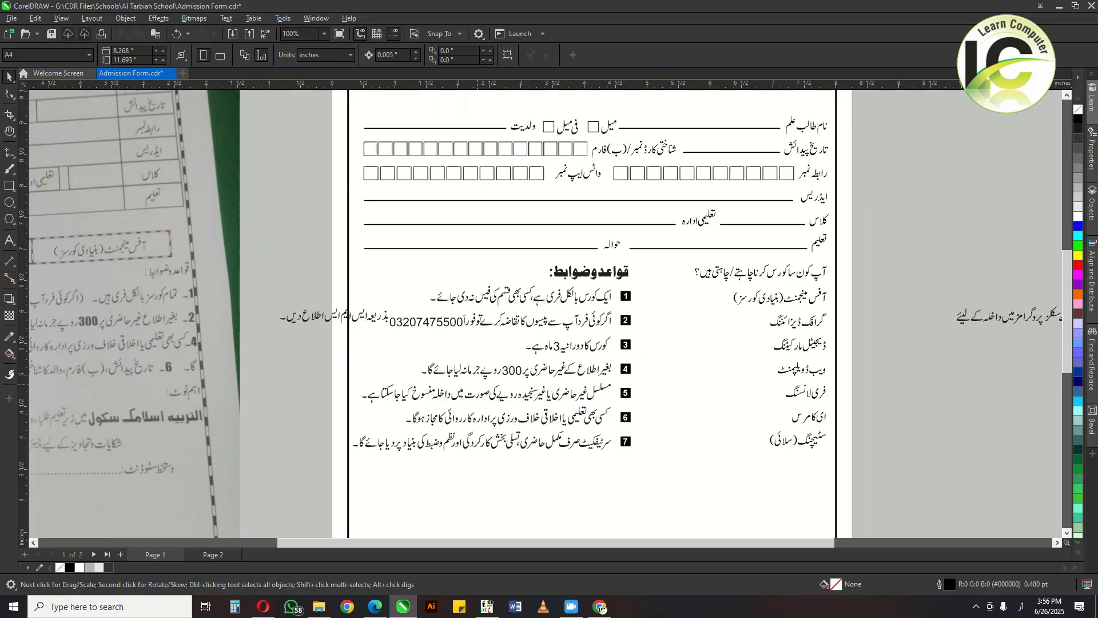
# Group the phone number with the remaining words of rule 2 and move them to a second line beneath that rule.
pyautogui.scroll(1, 409, 322)
pyautogui.click(409, 322)
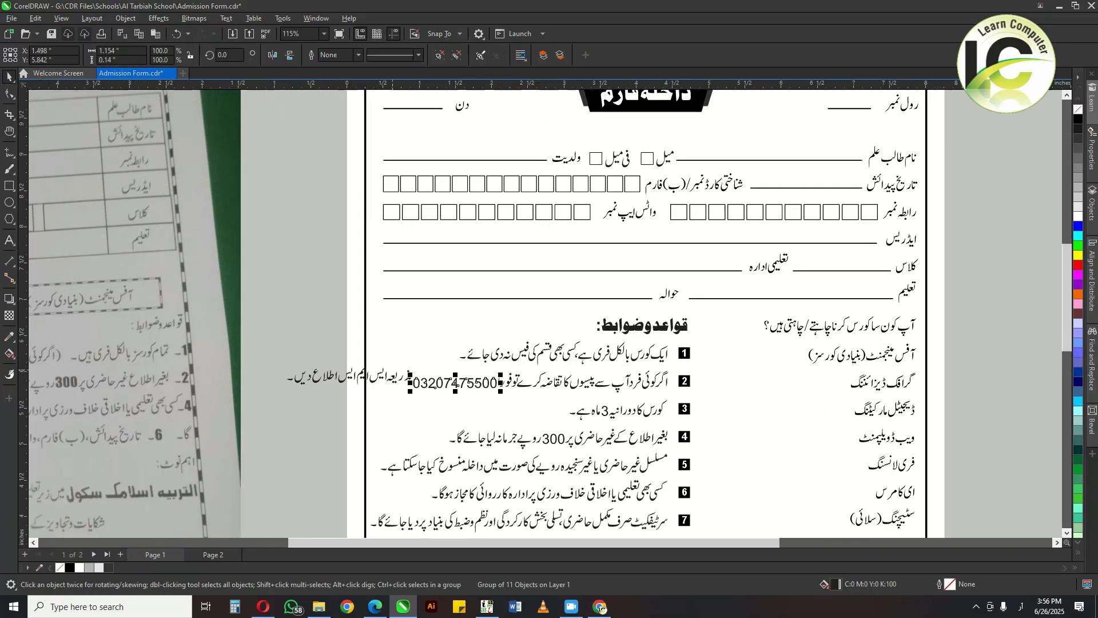
pyautogui.click(402, 376)
pyautogui.press('h')
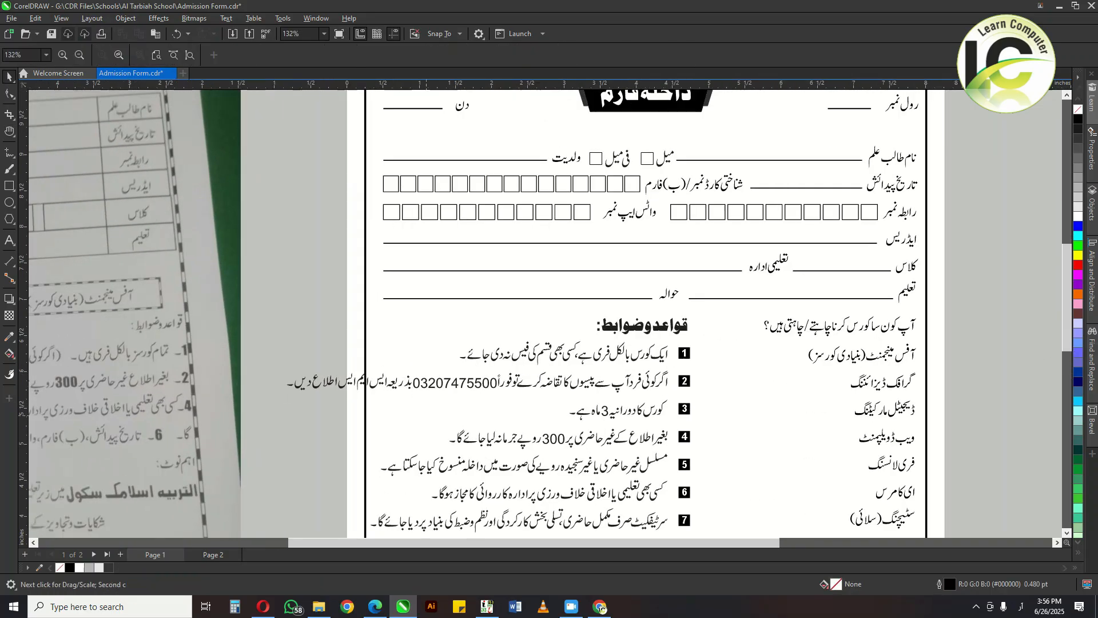
pyautogui.moveTo(549, 343); pyautogui.dragTo(548, 283)
pyautogui.moveTo(464, 373); pyautogui.dragTo(468, 342)
pyautogui.press('space')
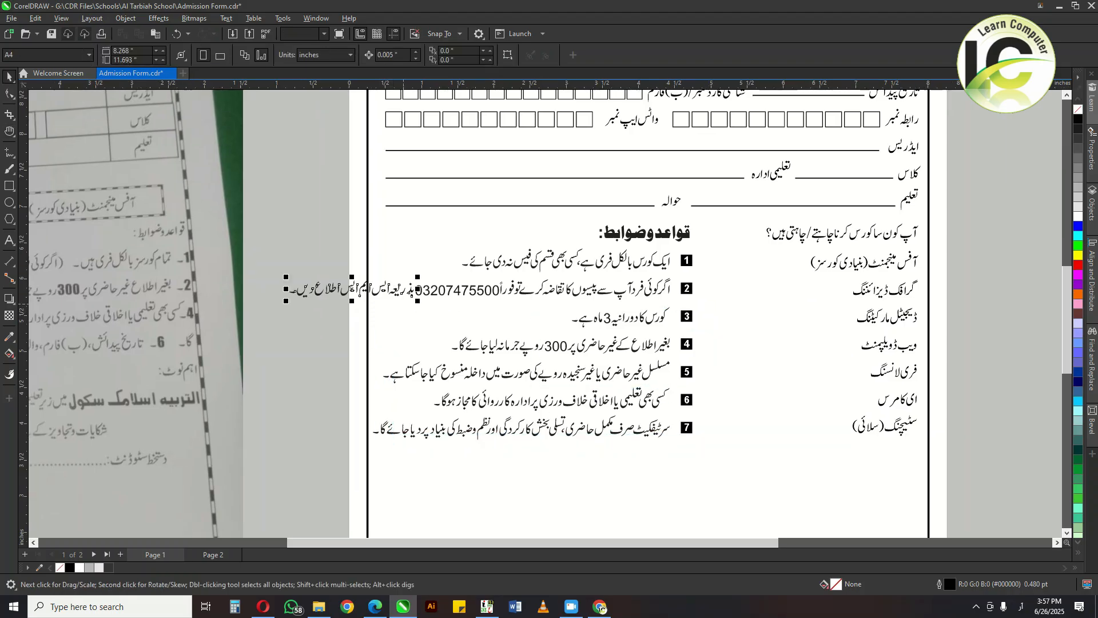
pyautogui.click(399, 293)
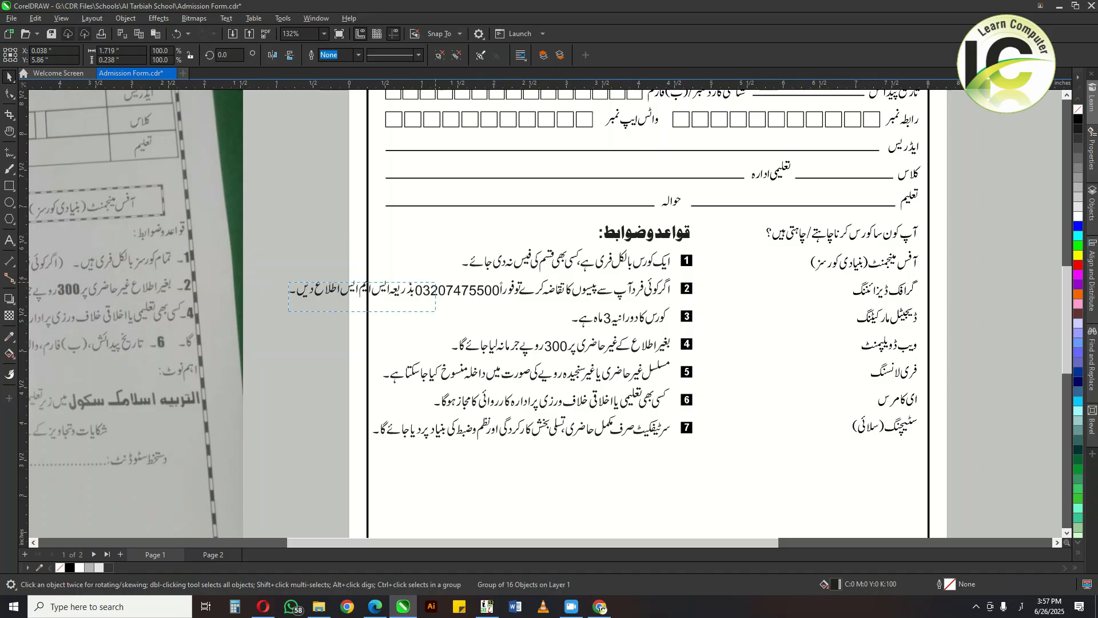
pyautogui.keyDown('shift'); pyautogui.click(435, 294); pyautogui.keyUp('shift')
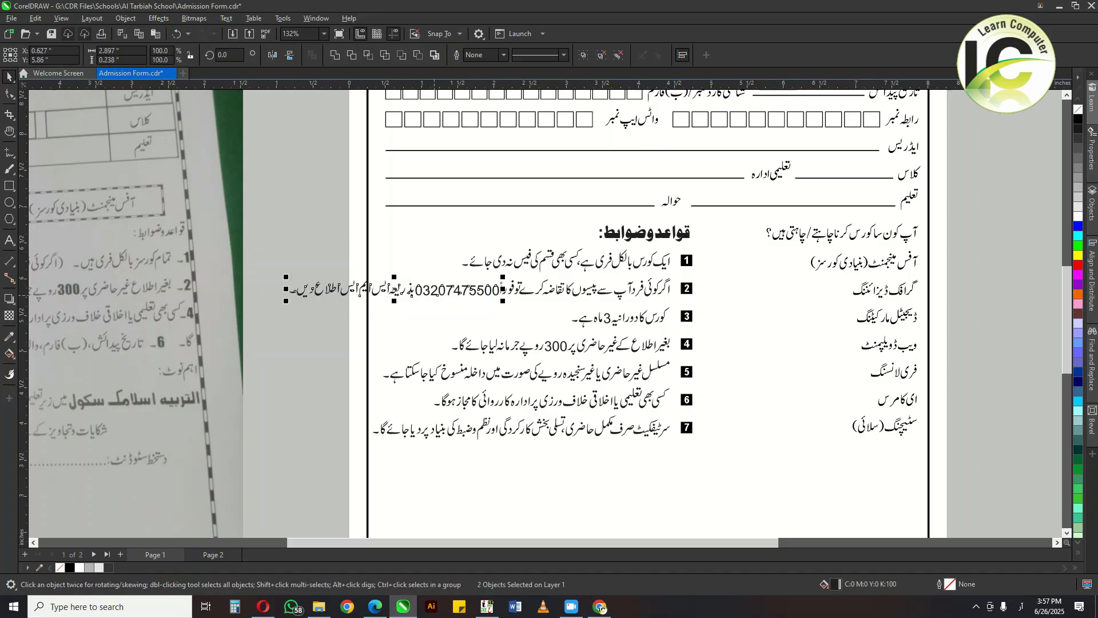
pyautogui.hotkey('ctrl', 'g')
pyautogui.moveTo(475, 292); pyautogui.dragTo(646, 311)
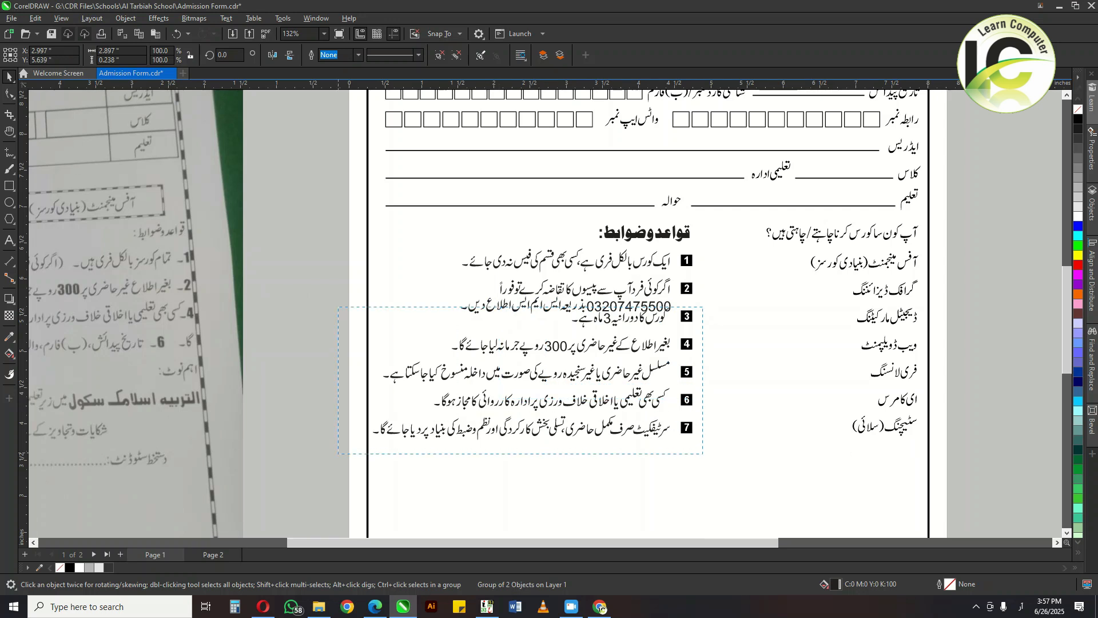
# Nudge rules 3 to 7 and the second line of rule 2 down to make room between them.
pyautogui.moveTo(338, 454); pyautogui.dragTo(739, 345)
pyautogui.press('Down')
pyautogui.press('Down')
pyautogui.press('Down')
pyautogui.press('Down')
pyautogui.press('Down')
pyautogui.press('Down')
pyautogui.press('Down')
pyautogui.press('Down')
pyautogui.moveTo(734, 304); pyautogui.dragTo(745, 292)
pyautogui.press('Down')
pyautogui.press('Down')
pyautogui.press('Down')
pyautogui.press('Down')
pyautogui.press('Down')
pyautogui.press('Down')
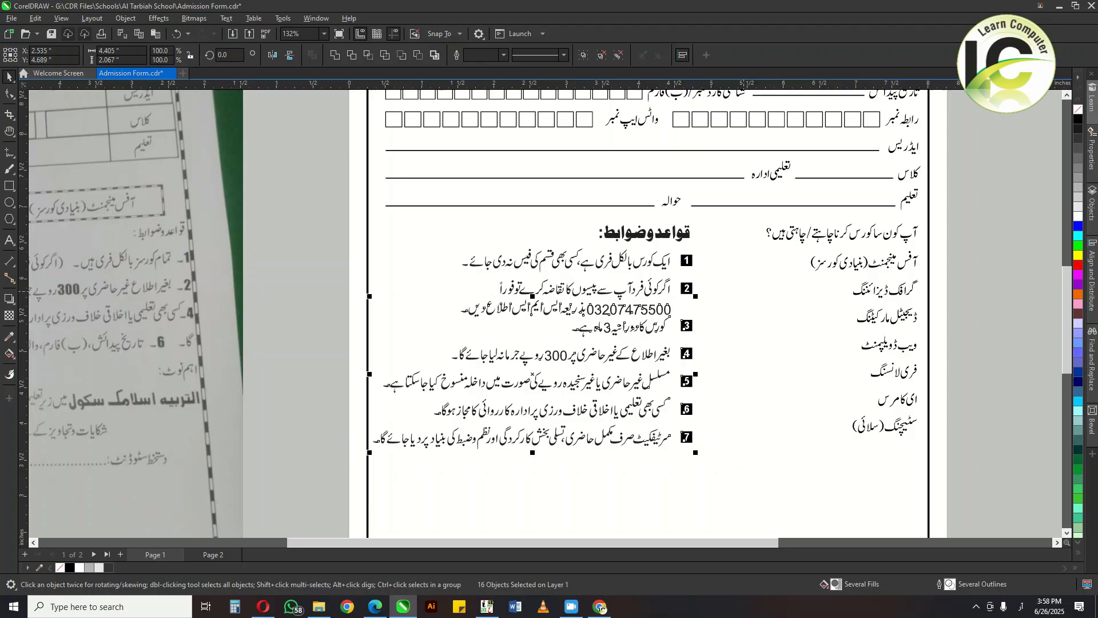
# Nudge only rules 3 to 7 further down, clear of rule 2's second line.
pyautogui.moveTo(565, 403); pyautogui.dragTo(343, 471)
pyautogui.press('Down')
pyautogui.press('Down')
pyautogui.press('Down')
pyautogui.press('Down')
pyautogui.press('Down')
pyautogui.press('Down')
pyautogui.press('Down')
pyautogui.press('Down')
pyautogui.press('Down')
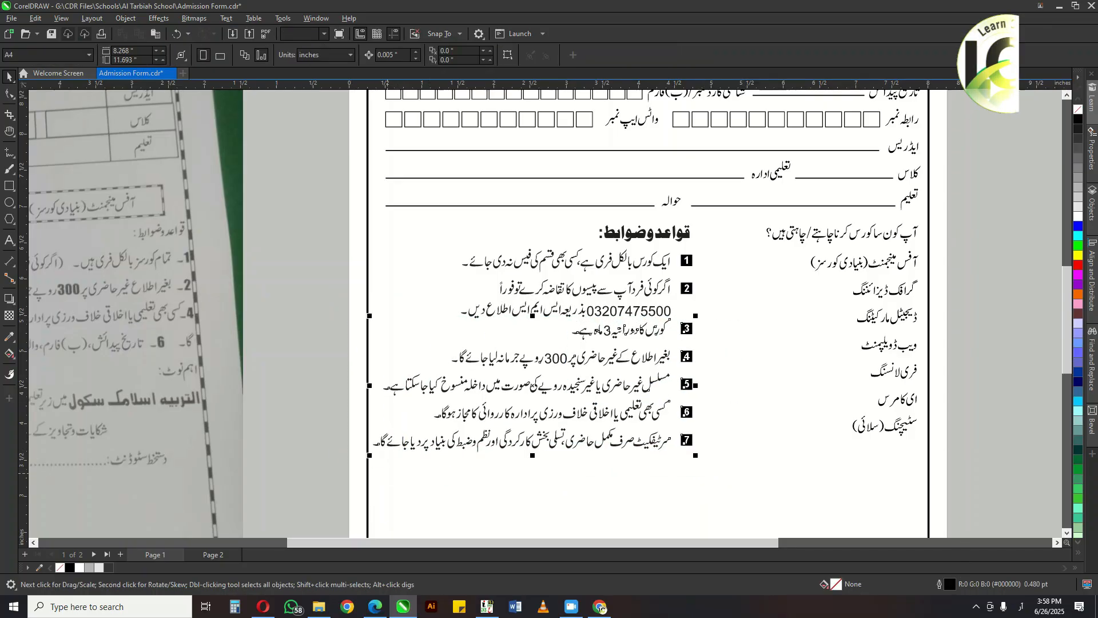
pyautogui.click(597, 467)
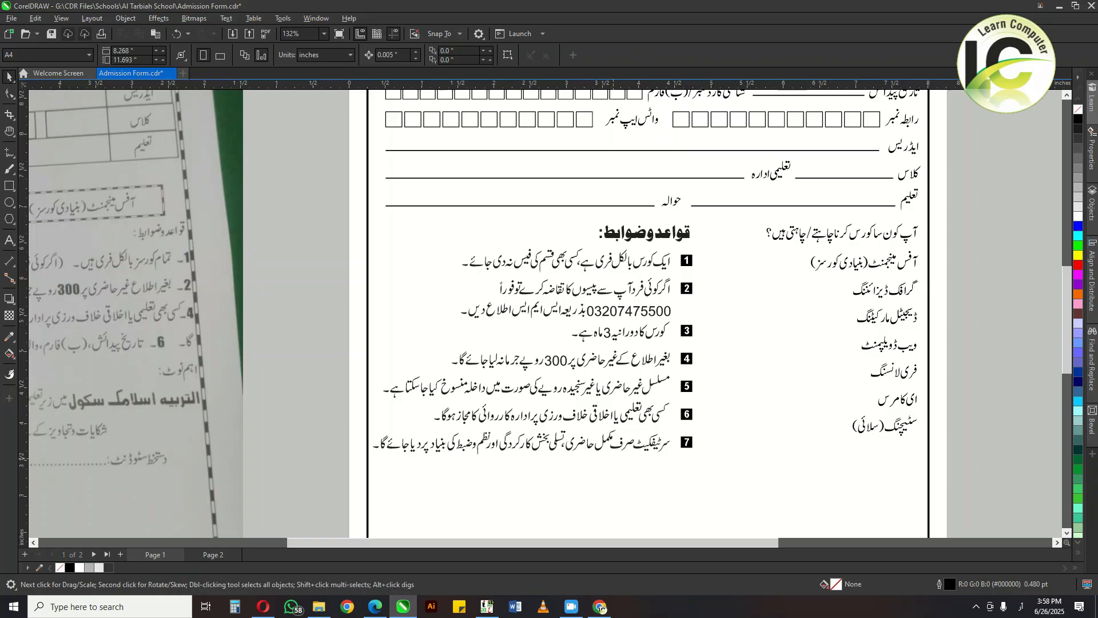
# Shift the course question heading together with the course list inward, away from the form's border.
pyautogui.hscroll(5, 543, 315)
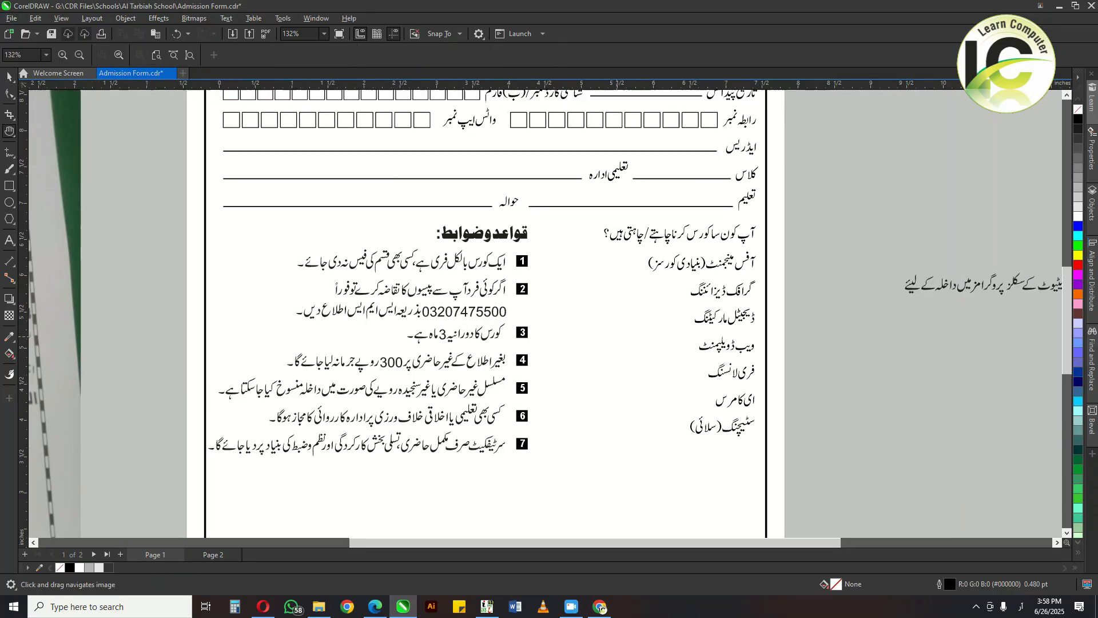
pyautogui.scroll(1, 543, 314)
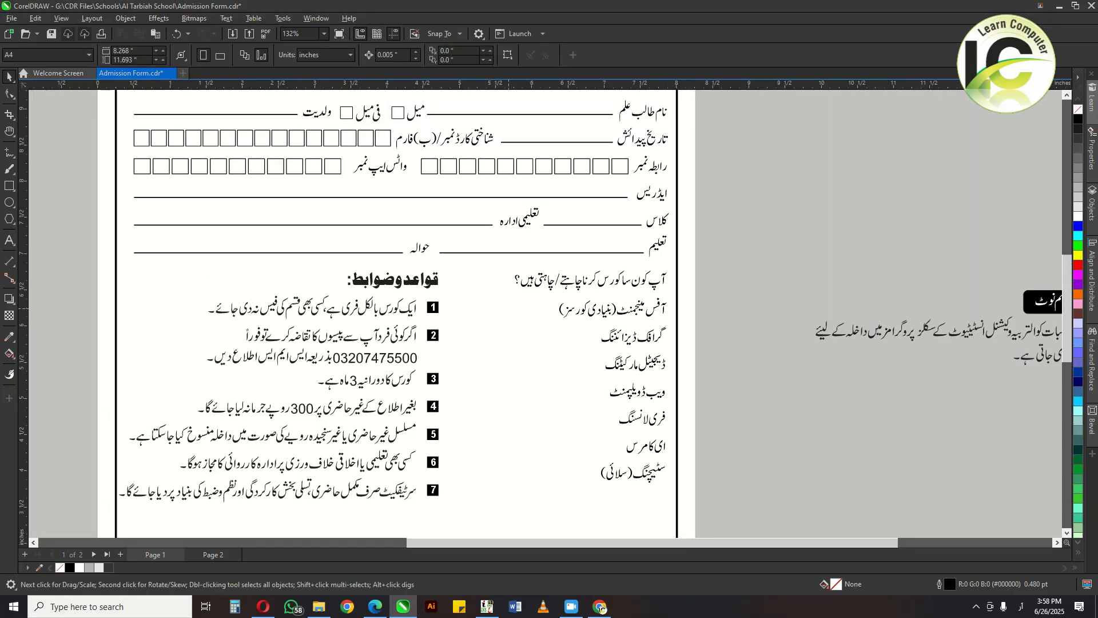
pyautogui.click(522, 282)
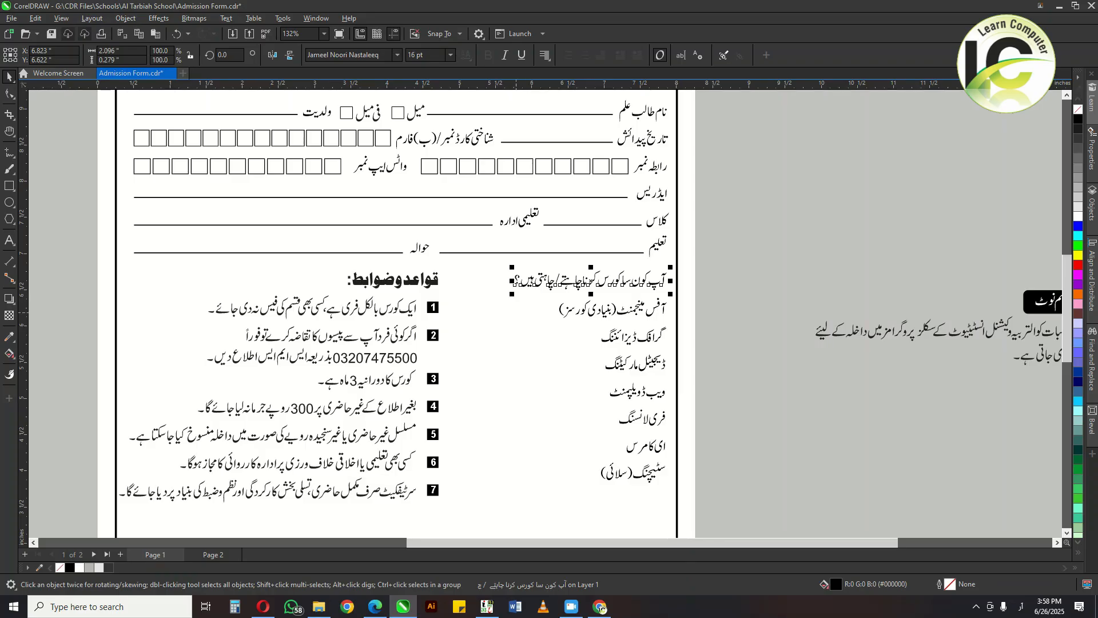
pyautogui.scroll(-1, 480, 307)
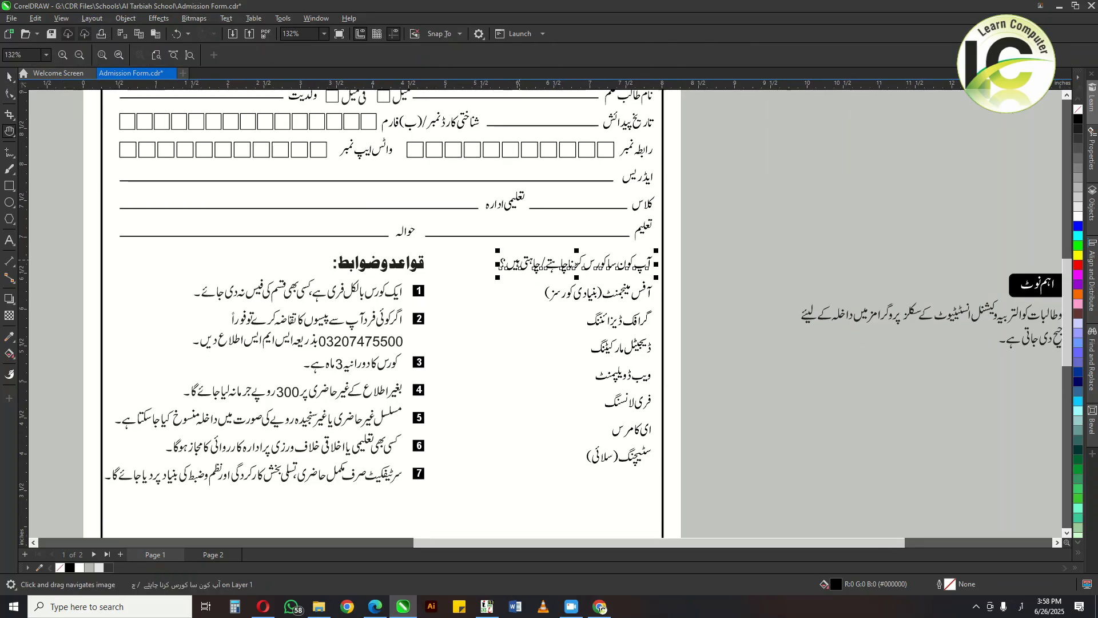
pyautogui.keyDown('shift'); pyautogui.click(601, 307); pyautogui.keyUp('shift')
pyautogui.moveTo(591, 298); pyautogui.dragTo(575, 299)
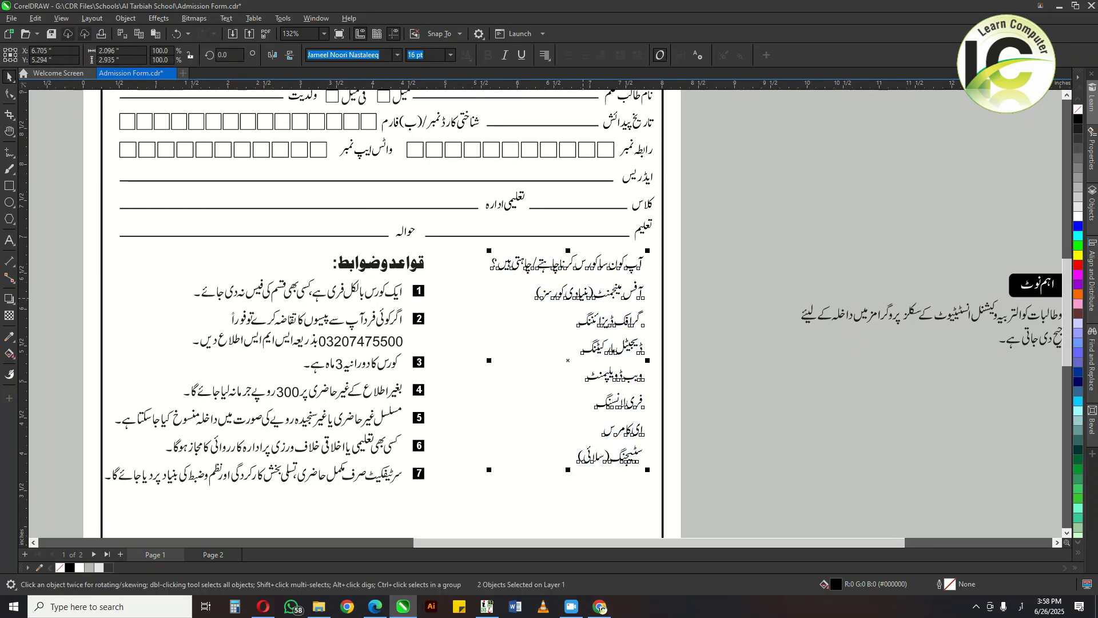
pyautogui.click(755, 200)
# Draw a rectangle about 2.51 by 0.31 inches around the course question heading.
pyautogui.press('F6')
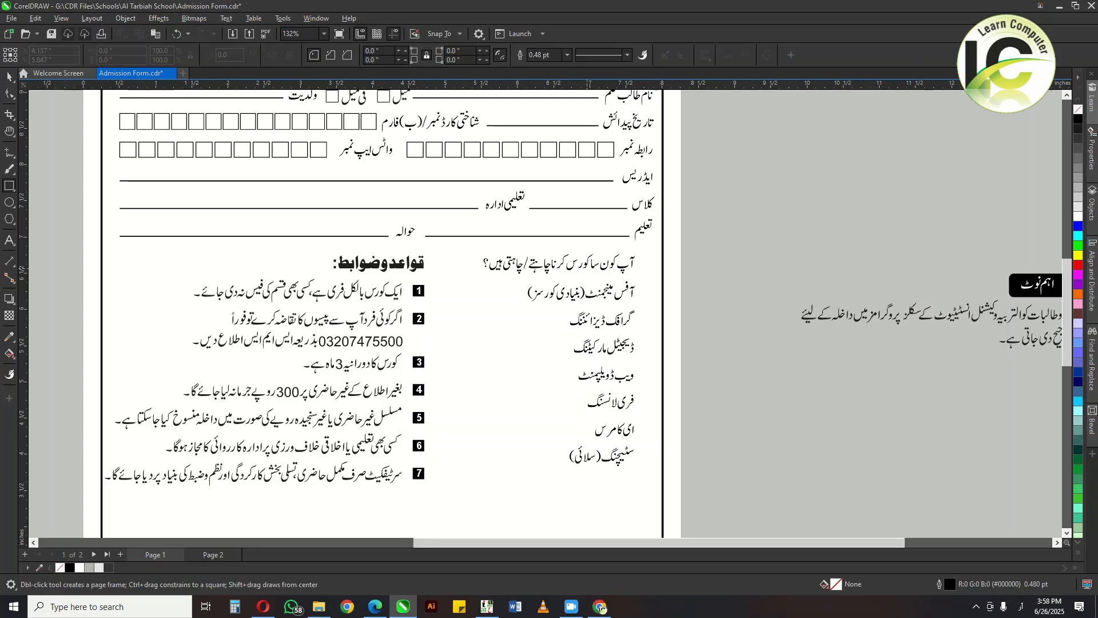
pyautogui.moveTo(649, 253); pyautogui.dragTo(475, 273)
pyautogui.press('space')
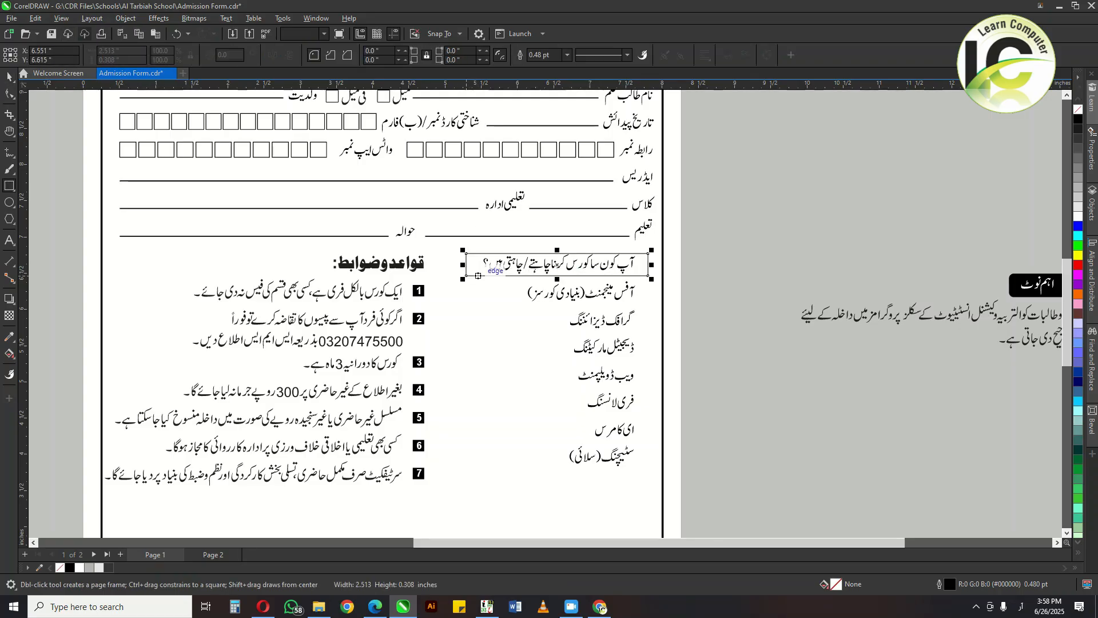
pyautogui.keyDown('shift'); pyautogui.click(635, 234); pyautogui.keyUp('shift')
pyautogui.keyDown('shift'); pyautogui.click(644, 231); pyautogui.keyUp('shift')
pyautogui.scroll(1, 644, 243)
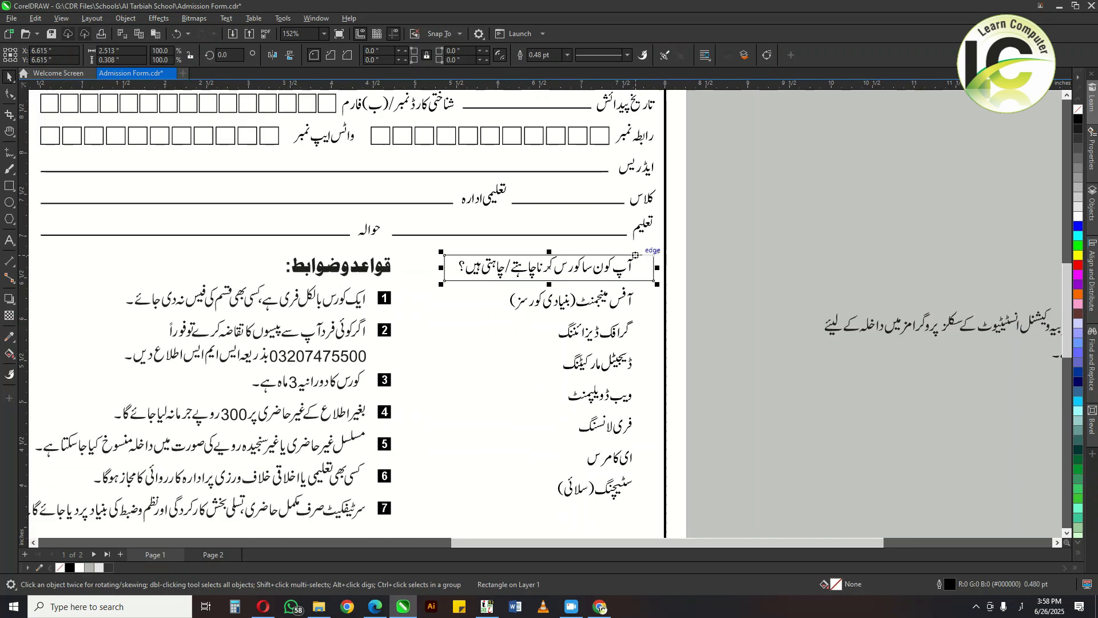
pyautogui.keyDown('alt'); pyautogui.click(632, 274); pyautogui.keyUp('alt')
pyautogui.scroll(1, 641, 277)
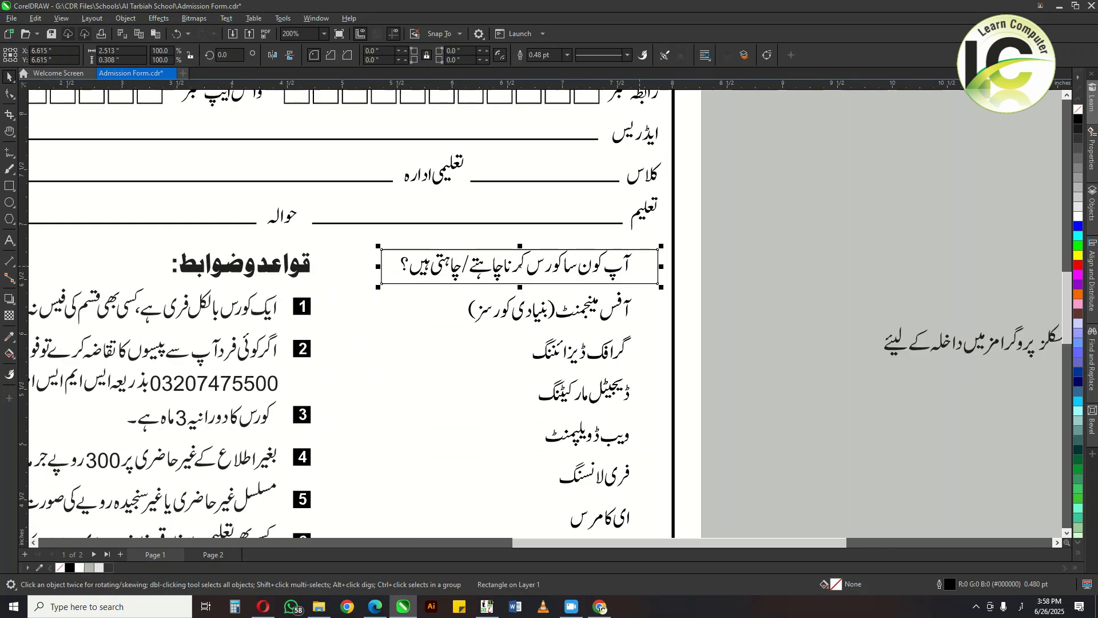
# Make the rectangle a black bar reaching the form's border, with the course question text in white.
pyautogui.click(654, 283)
pyautogui.moveTo(654, 282); pyautogui.dragTo(399, 321)
pyautogui.click(1078, 119)
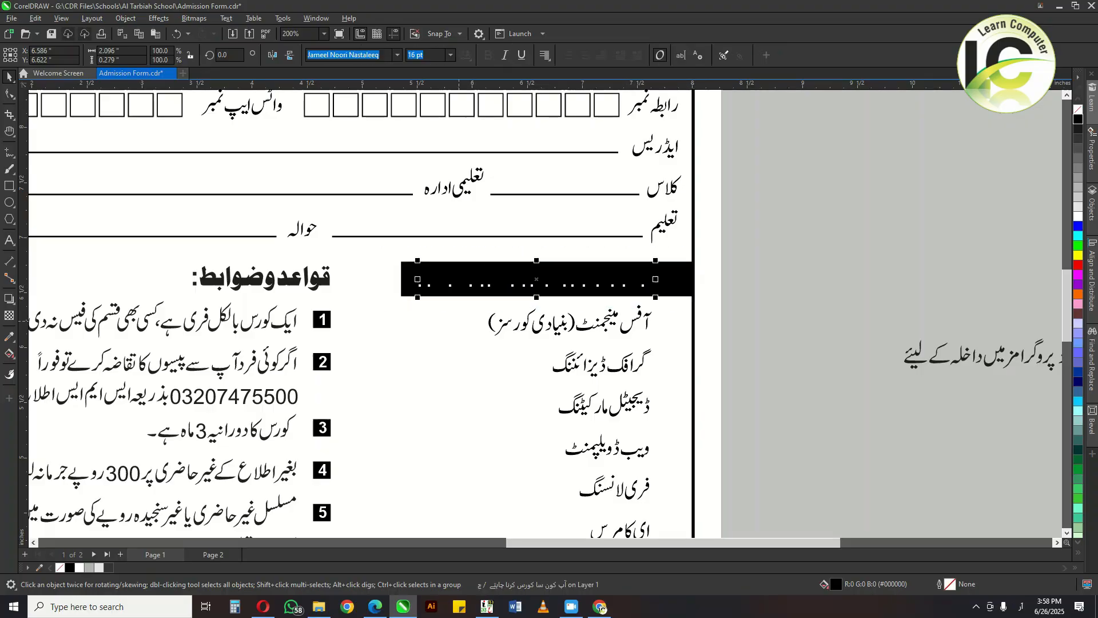
pyautogui.click(1079, 216)
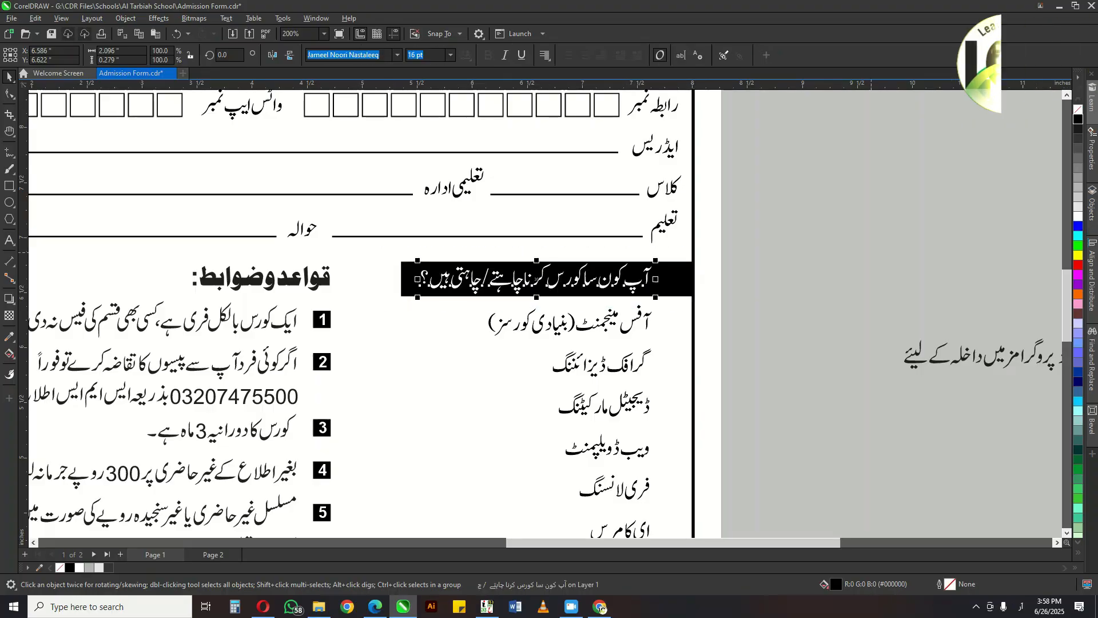
# Round the two inner corners of the black course question bar to 0.154 inches.
pyautogui.click(408, 289)
pyautogui.press('F10')
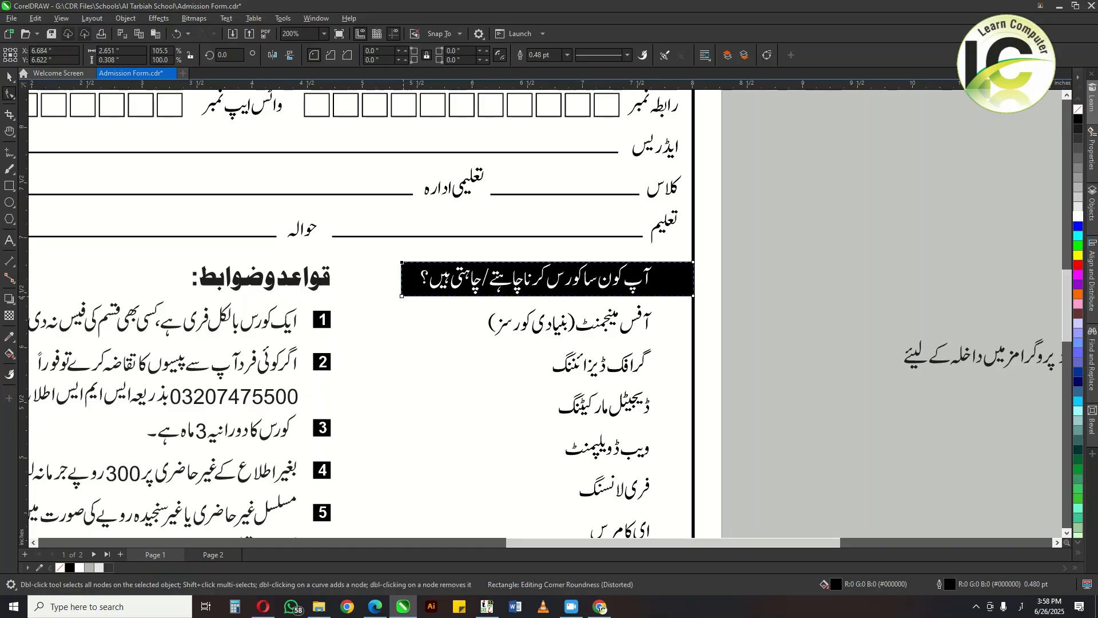
pyautogui.click(441, 321)
pyautogui.scroll(-1, 442, 321)
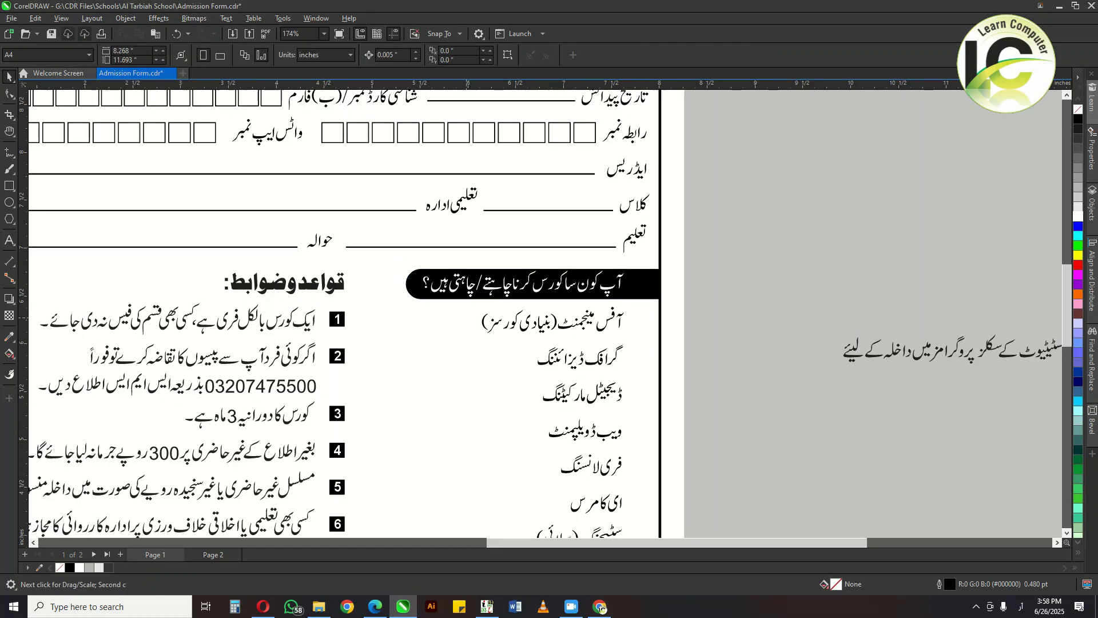
pyautogui.moveTo(442, 321); pyautogui.dragTo(464, 318)
pyautogui.press('space')
pyautogui.click(548, 289)
pyautogui.scroll(1, 550, 289)
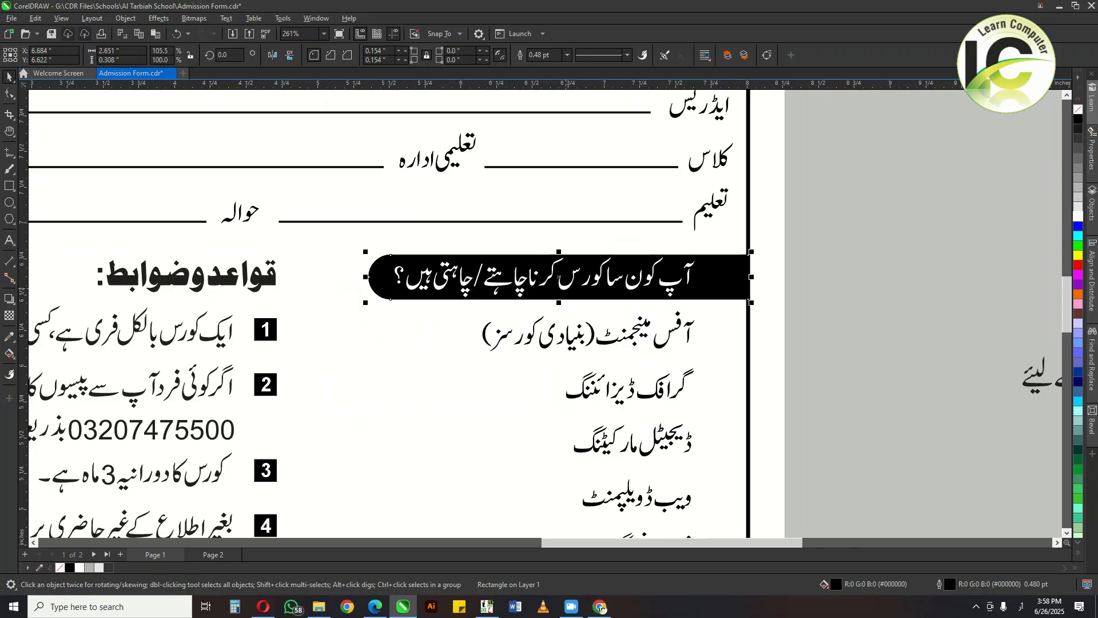
pyautogui.click(544, 277)
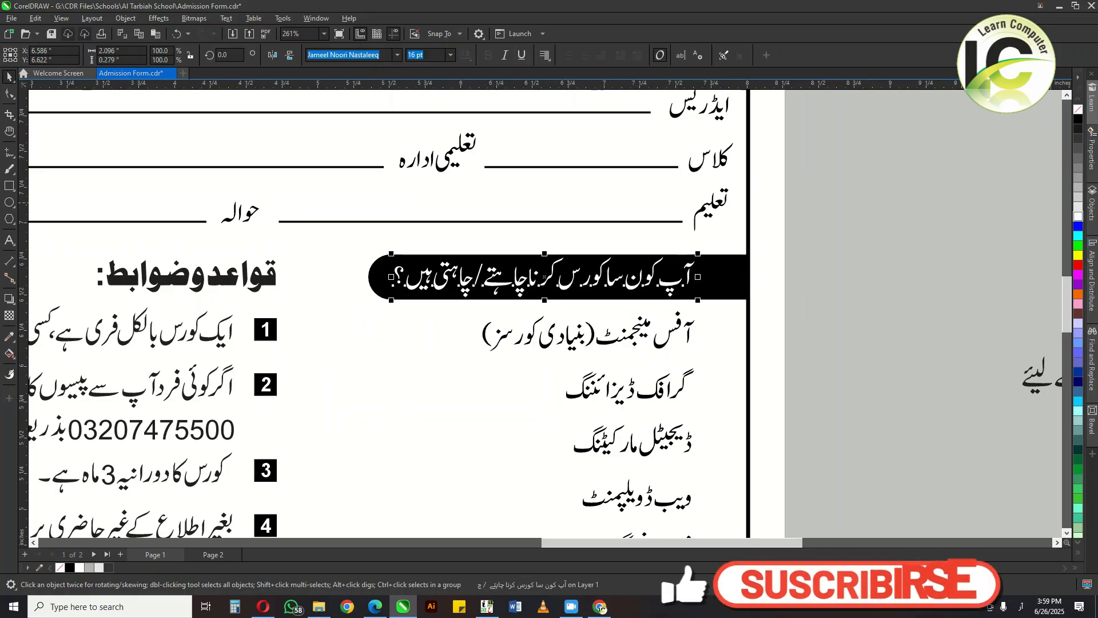
# Place a copy of the black bar behind the قواعد و ضوابط heading and colour that heading white.
pyautogui.scroll(-1, 428, 318)
pyautogui.moveTo(441, 328); pyautogui.dragTo(608, 291)
pyautogui.click(600, 338)
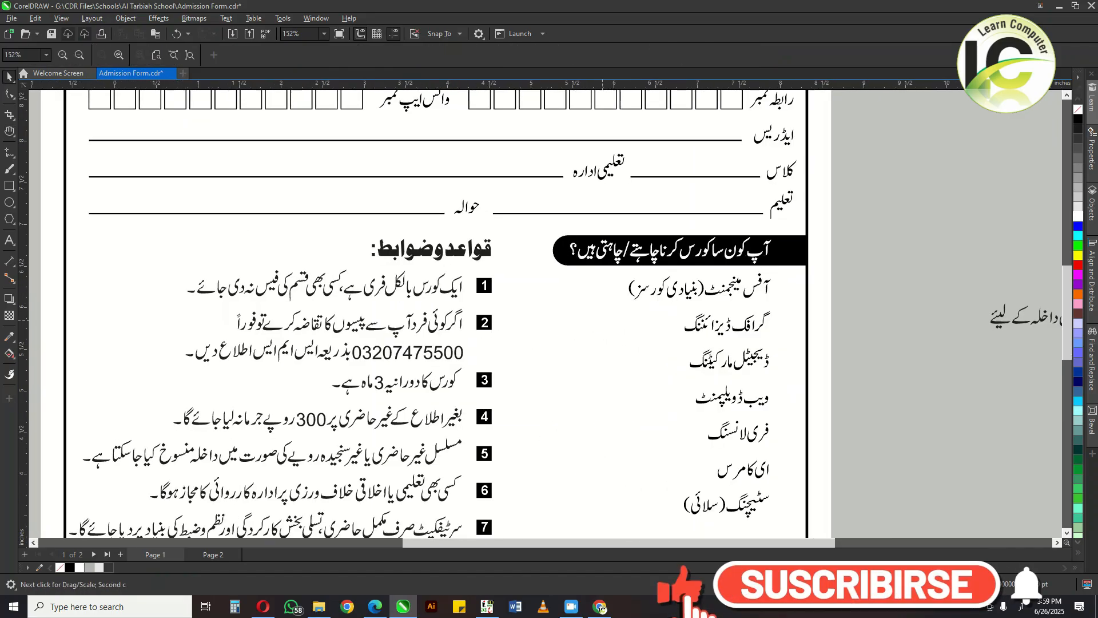
pyautogui.scroll(-1, 600, 338)
pyautogui.moveTo(599, 338); pyautogui.dragTo(651, 311)
pyautogui.click(629, 244)
pyautogui.moveTo(630, 244); pyautogui.dragTo(371, 244)
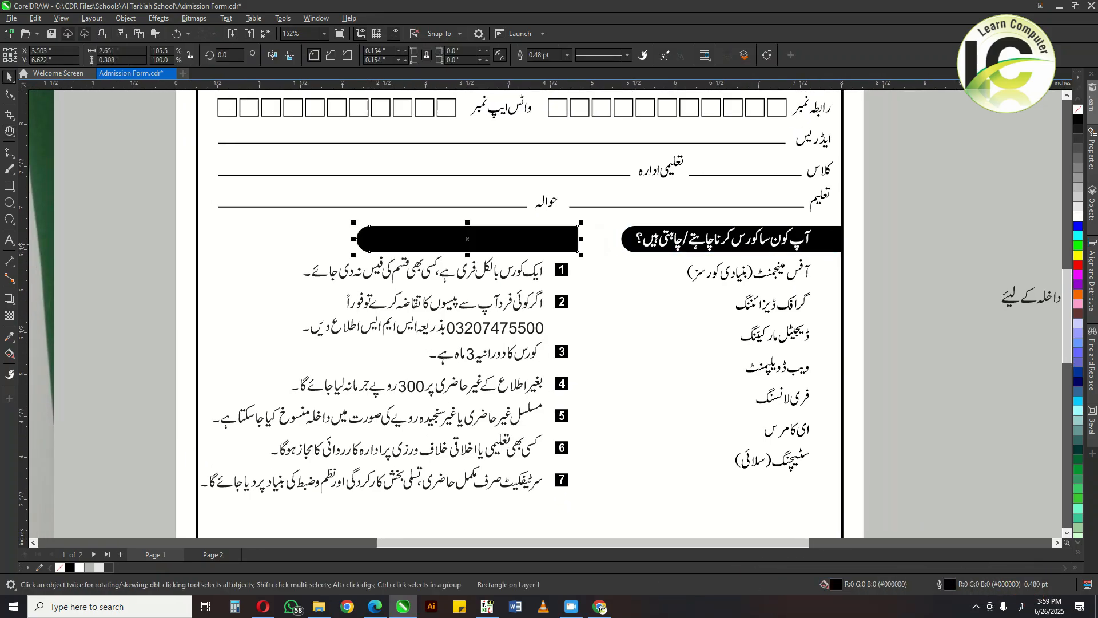
pyautogui.click(499, 238)
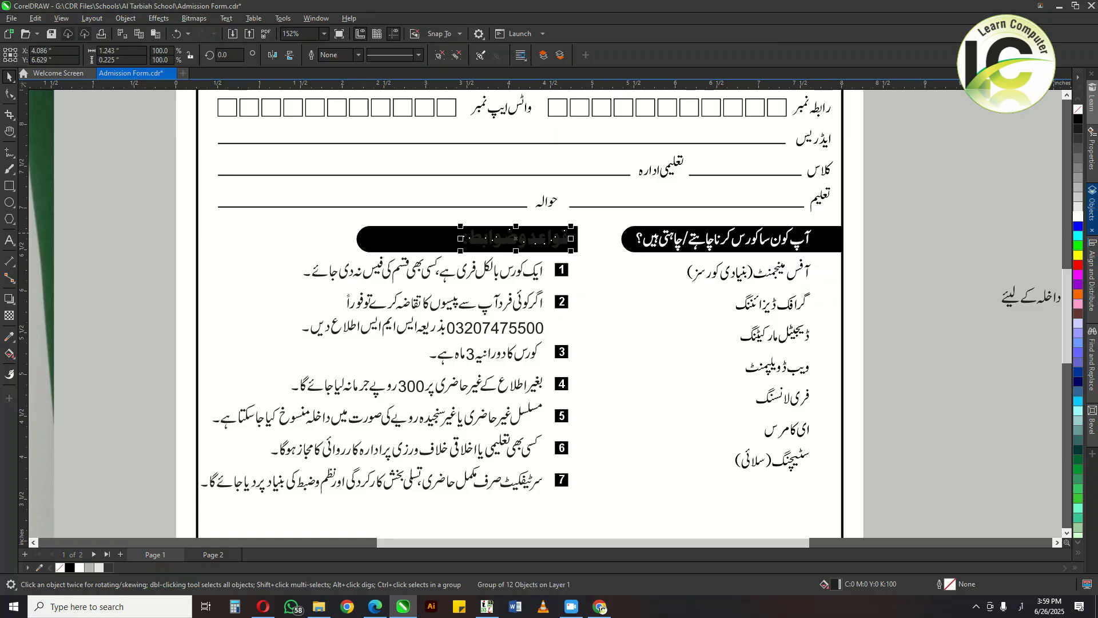
pyautogui.click(1078, 216)
# Convert the قواعد و ضوابط bar to curves and move its rounded end nodes inward so it fits the heading.
pyautogui.scroll(1, 596, 269)
pyautogui.moveTo(596, 268); pyautogui.dragTo(608, 305)
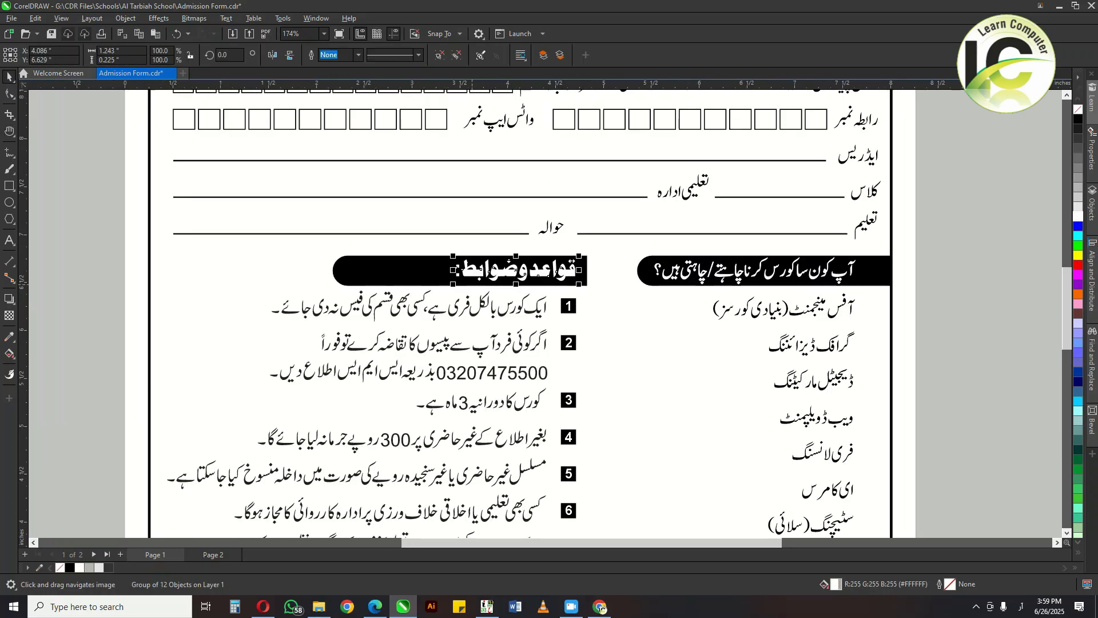
pyautogui.click(387, 279)
pyautogui.press('F10')
pyautogui.hotkey('ctrl', 'q')
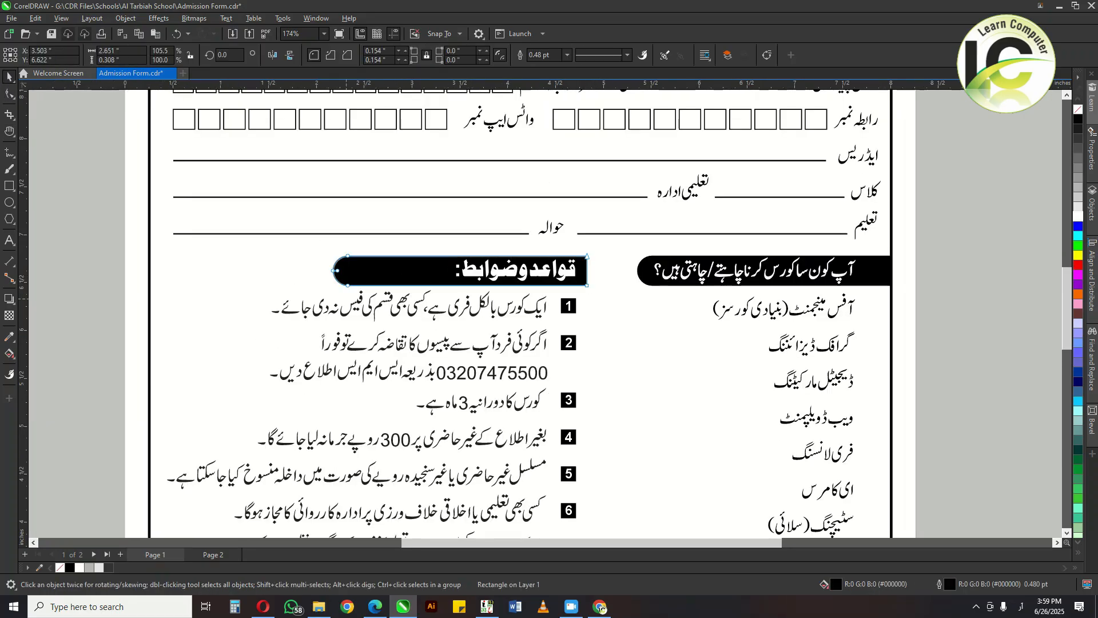
pyautogui.press('F10')
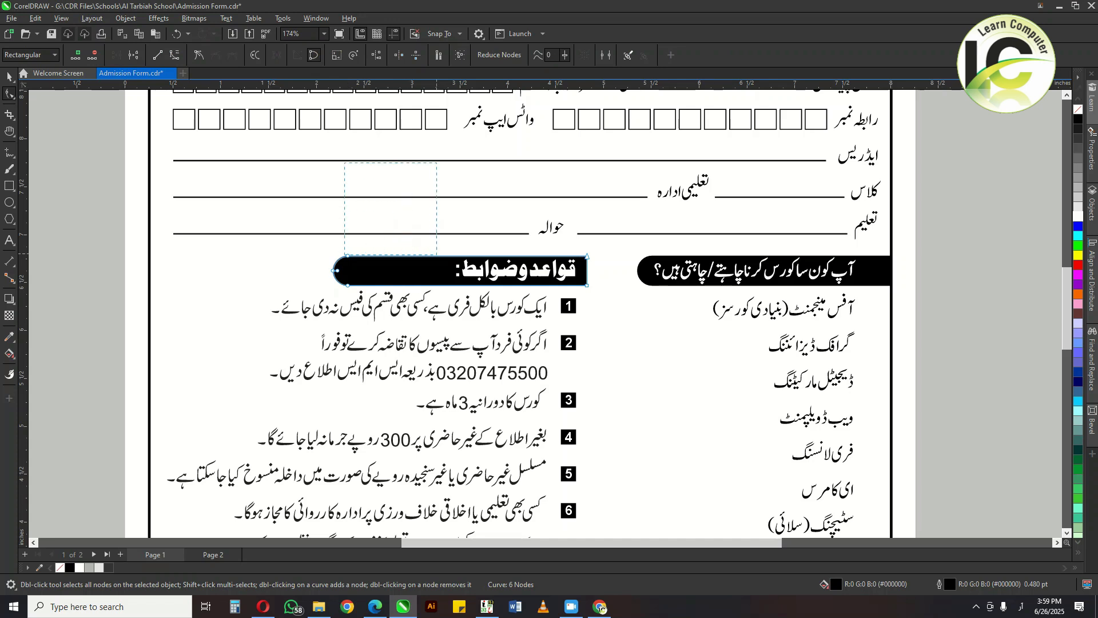
pyautogui.moveTo(344, 255); pyautogui.dragTo(276, 329)
pyautogui.moveTo(338, 271); pyautogui.dragTo(457, 252)
pyautogui.press('space')
pyautogui.click(549, 295)
# Draw a square about 0.171 inches wide beside the first course in the list.
pyautogui.scroll(-1, 543, 301)
pyautogui.moveTo(620, 345); pyautogui.dragTo(554, 320)
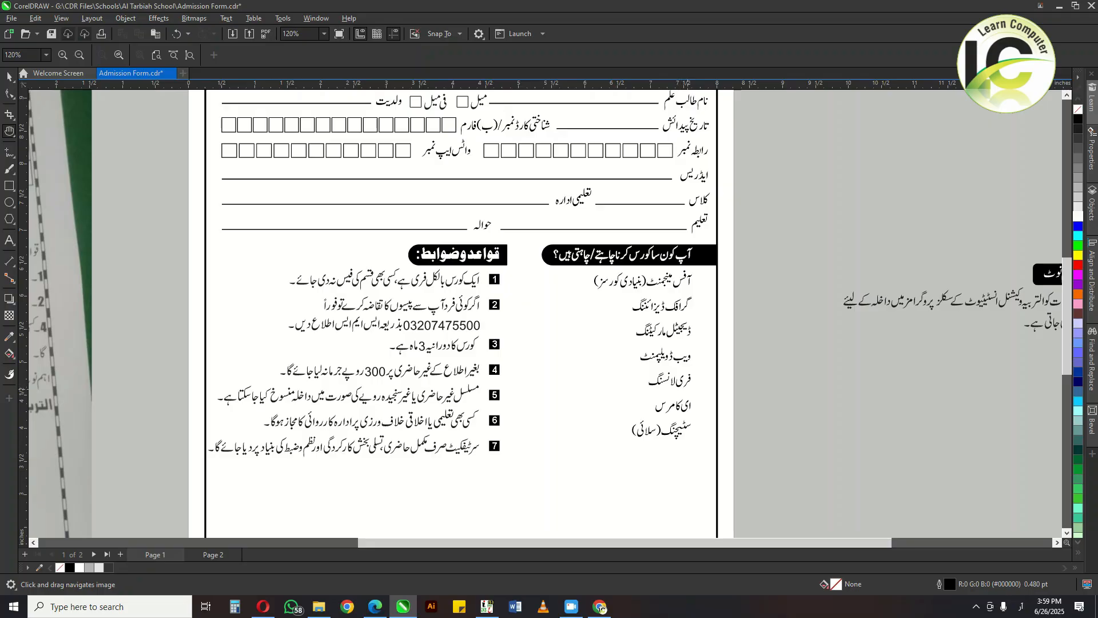
pyautogui.scroll(1, 651, 330)
pyautogui.moveTo(651, 330); pyautogui.dragTo(579, 333)
pyautogui.scroll(1, 669, 301)
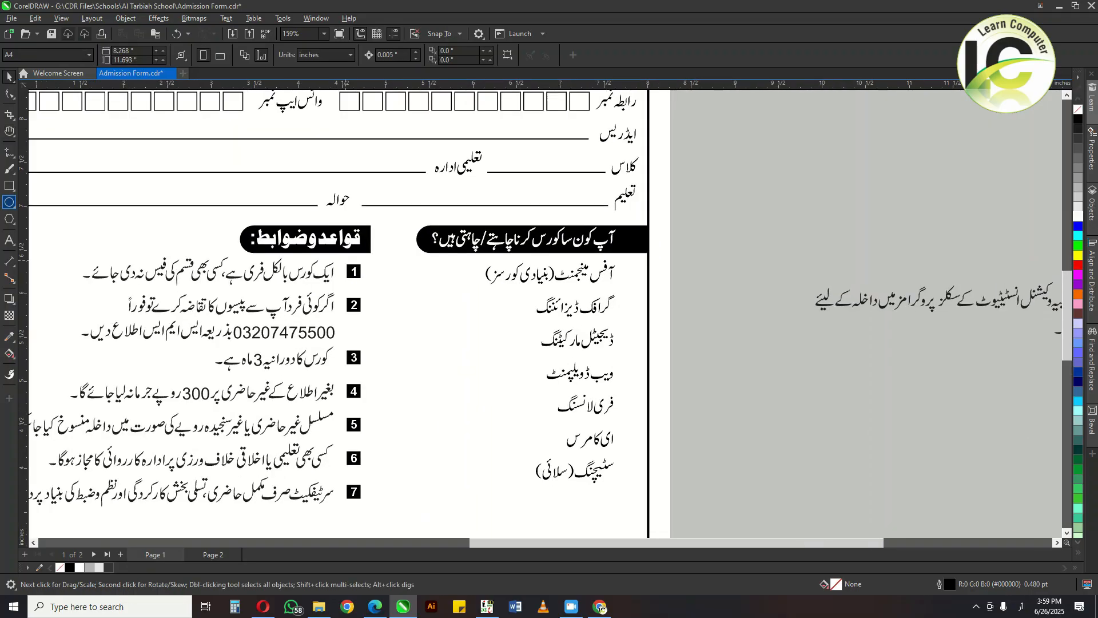
pyautogui.click(9, 186)
pyautogui.scroll(1, 614, 288)
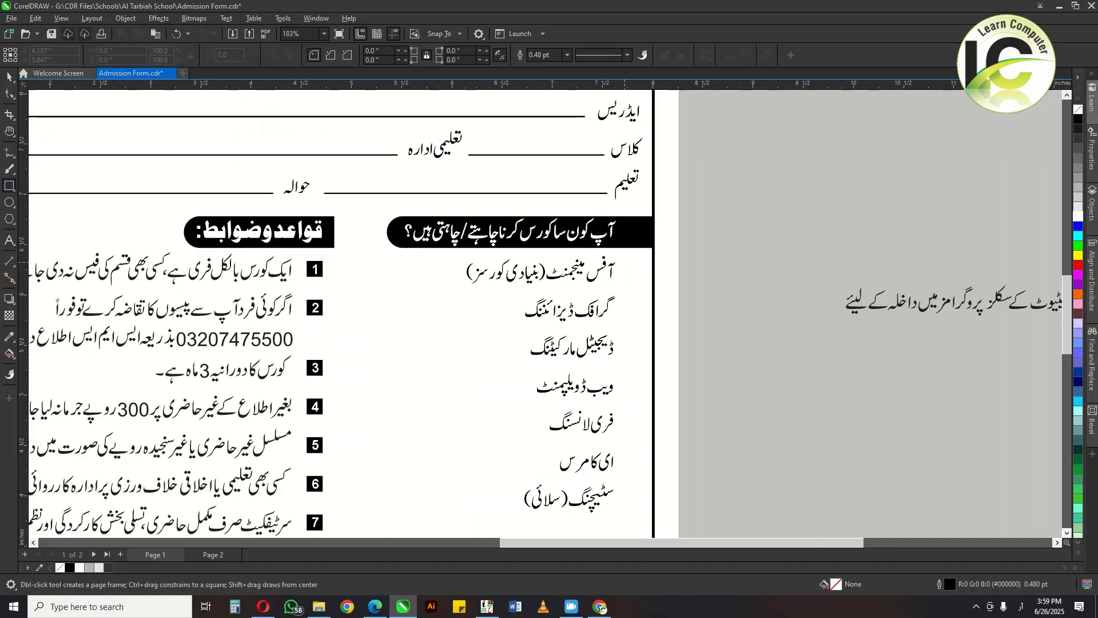
pyautogui.moveTo(625, 262); pyautogui.dragTo(643, 280)
pyautogui.scroll(3, 637, 271)
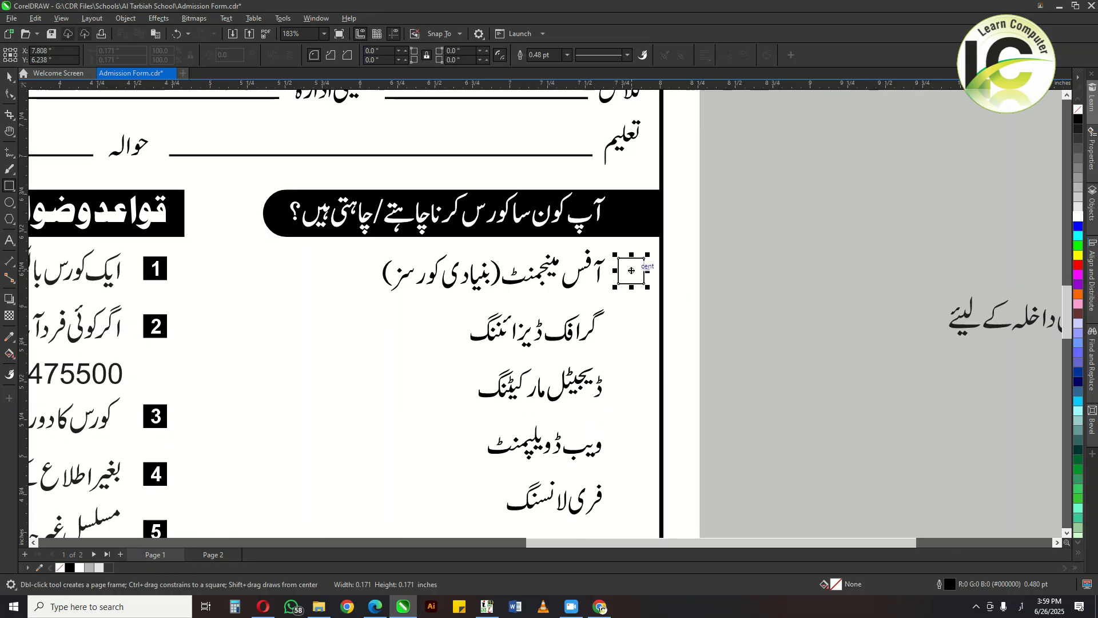
# Rotate the square 45 degrees into a diamond and scale it to 63 percent.
pyautogui.press('space')
pyautogui.click(644, 258)
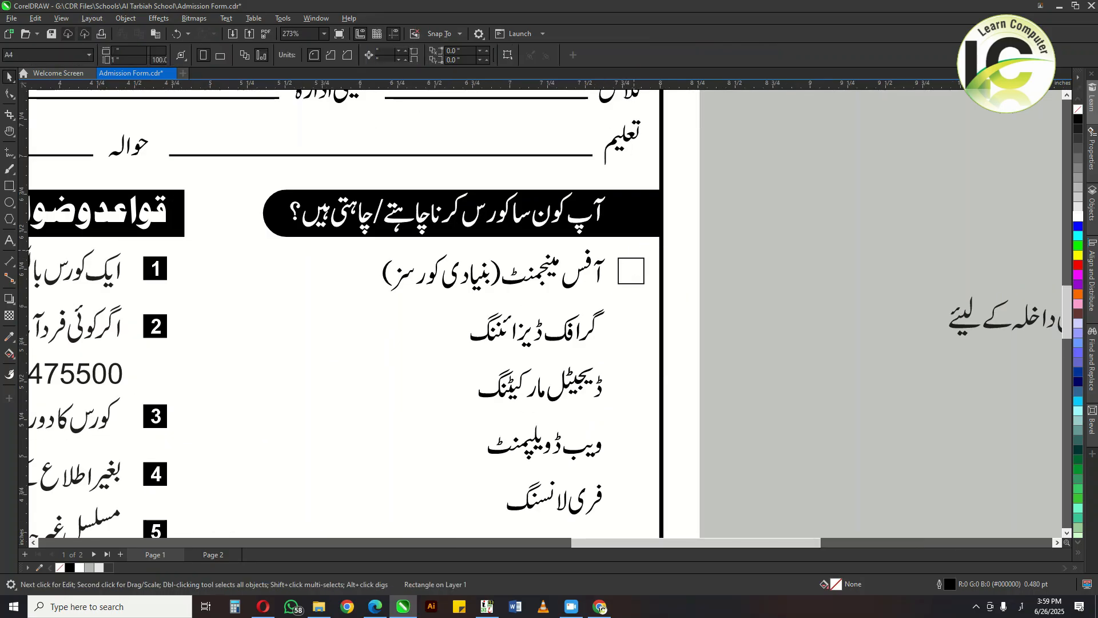
pyautogui.scroll(2, 638, 251)
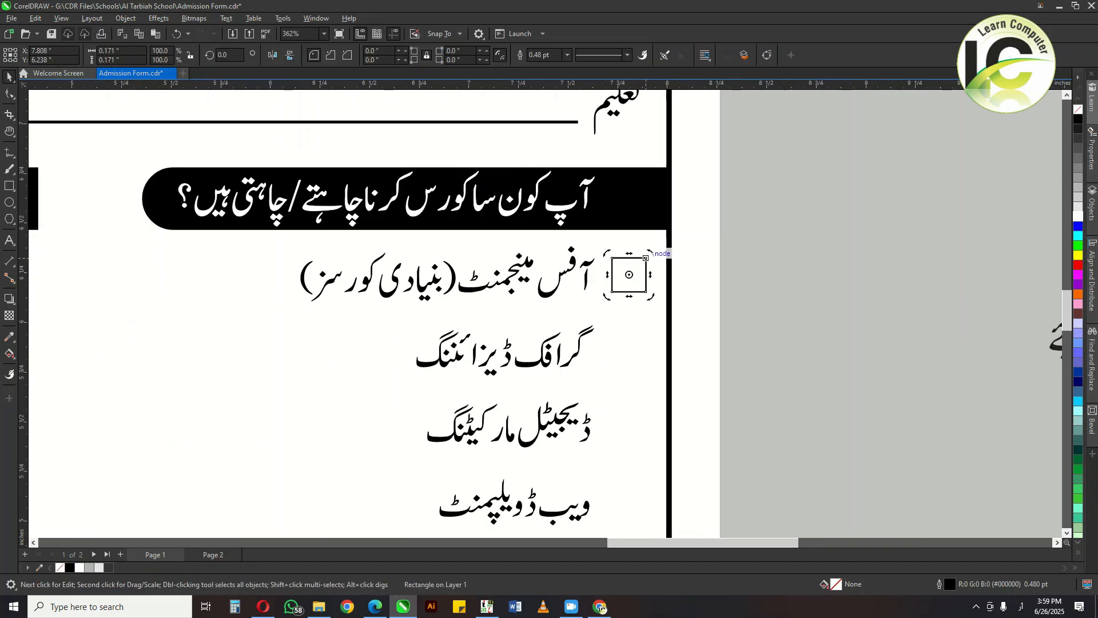
pyautogui.write('45')
pyautogui.press('Return')
pyautogui.write('63')
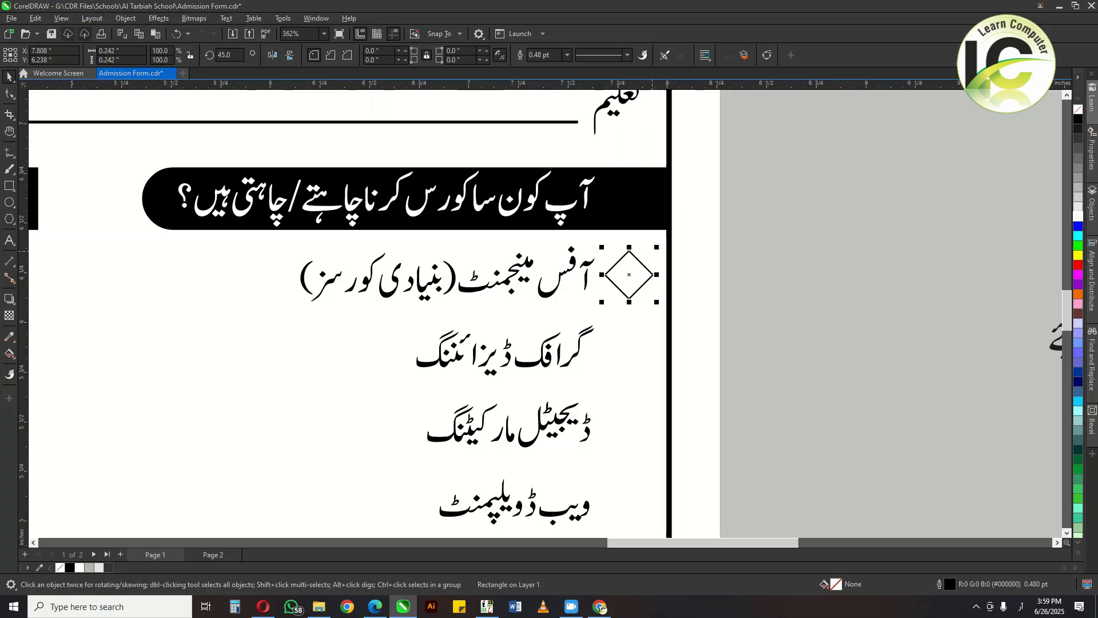
pyautogui.press('Return')
pyautogui.scroll(-2, 658, 269)
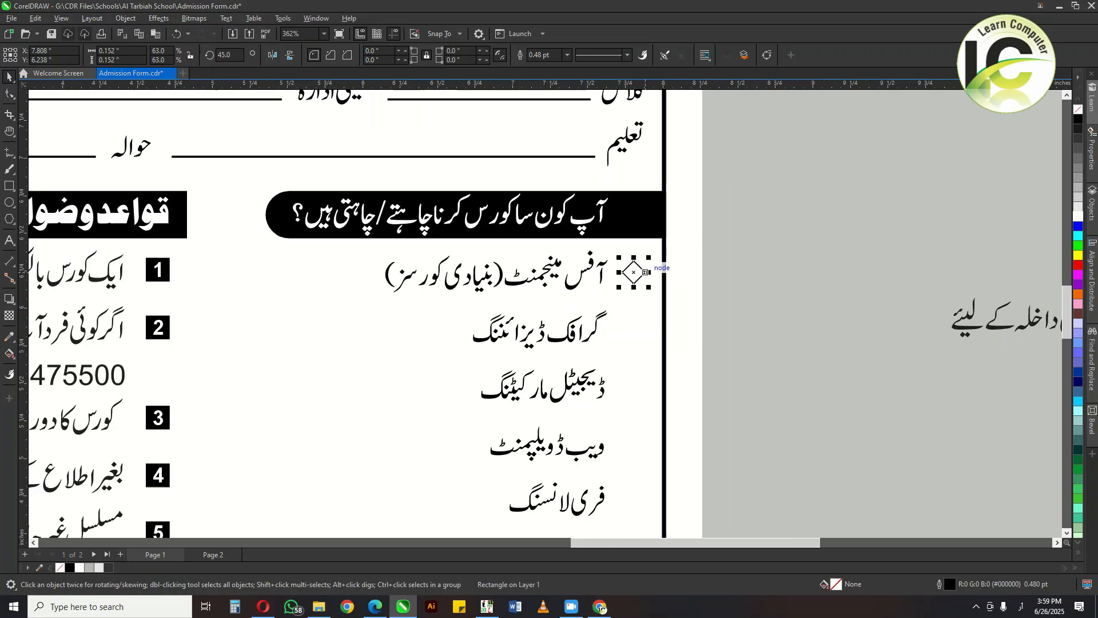
# Split the course list into separate lines and centre the first course line level with the diamond.
pyautogui.press('Escape')
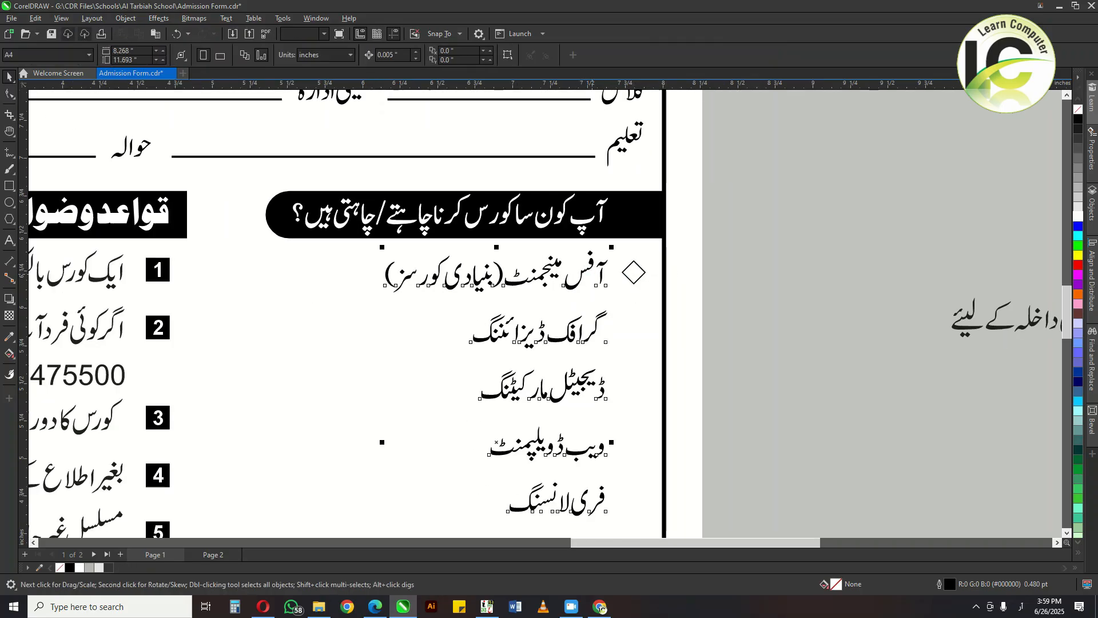
pyautogui.click(622, 272)
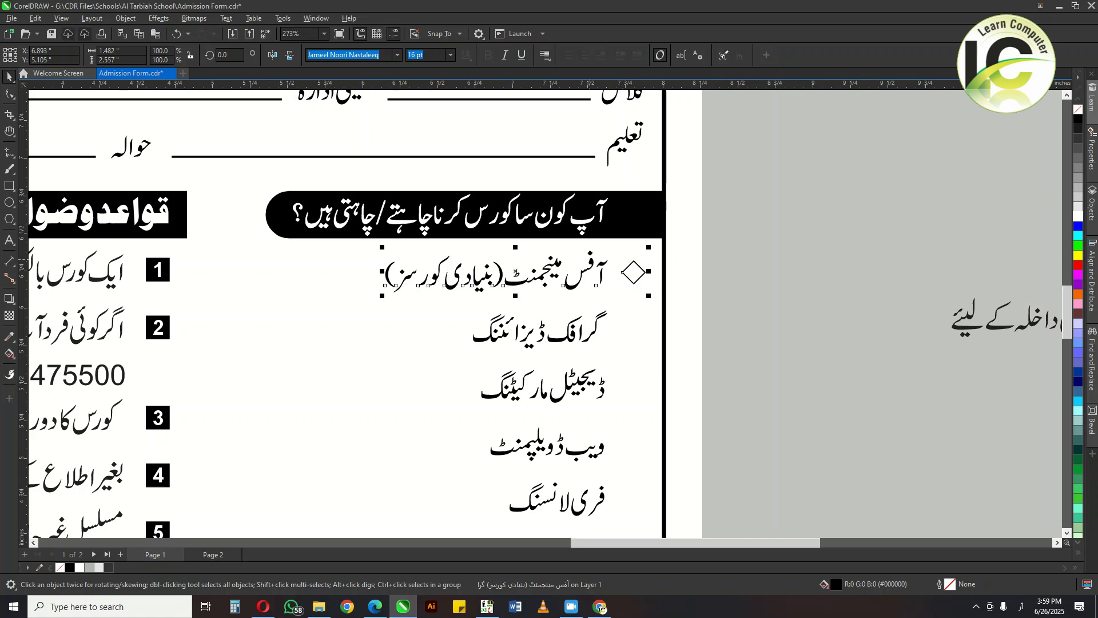
pyautogui.scroll(-2, 623, 273)
# Duplicate the diamond down the course list until there are seven, one for each course.
pyautogui.click(647, 209)
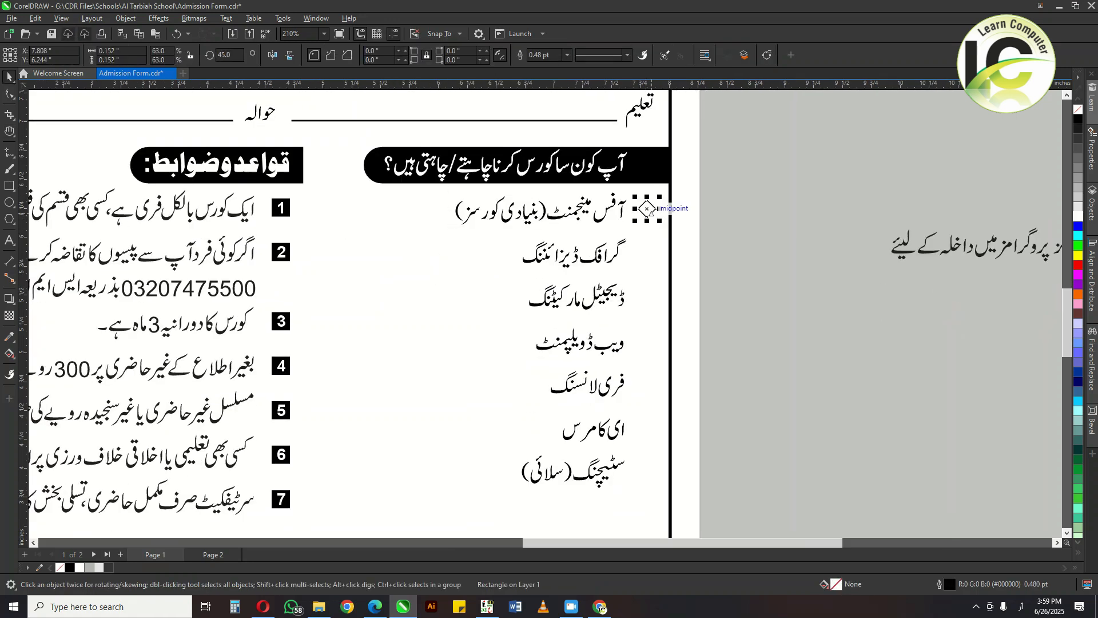
pyautogui.hotkey('ctrl', 'd')
pyautogui.hotkey('ctrl', 'd')
pyautogui.hotkey('ctrl', 'd')
pyautogui.hotkey('ctrl', 'd')
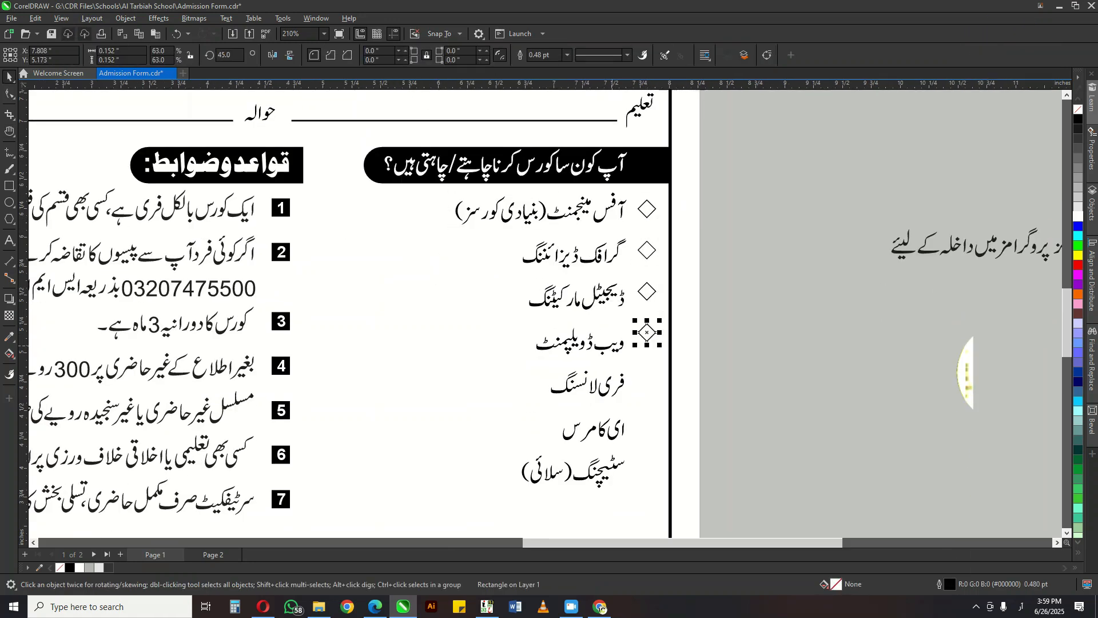
pyautogui.hotkey('ctrl', 'd')
# Align the lowest diamond with the last course line and distribute all seven diamonds evenly in the vertical direction.
pyautogui.keyDown('shift'); pyautogui.click(609, 481); pyautogui.keyUp('shift')
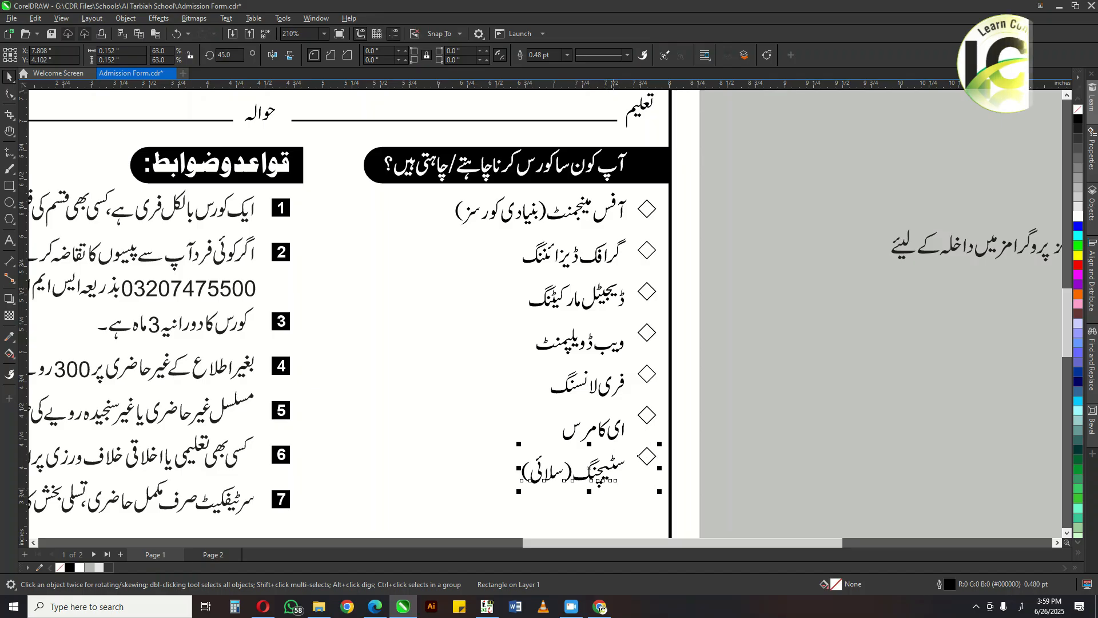
pyautogui.press('e')
pyautogui.moveTo(619, 513); pyautogui.dragTo(696, 224)
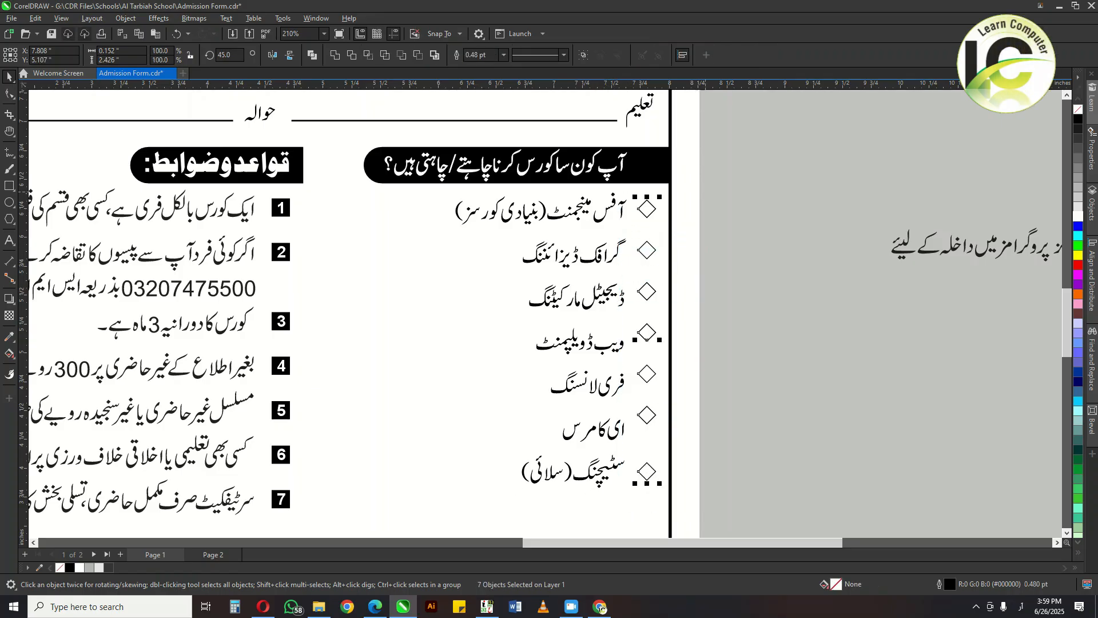
pyautogui.hotkey('shift', 'c')
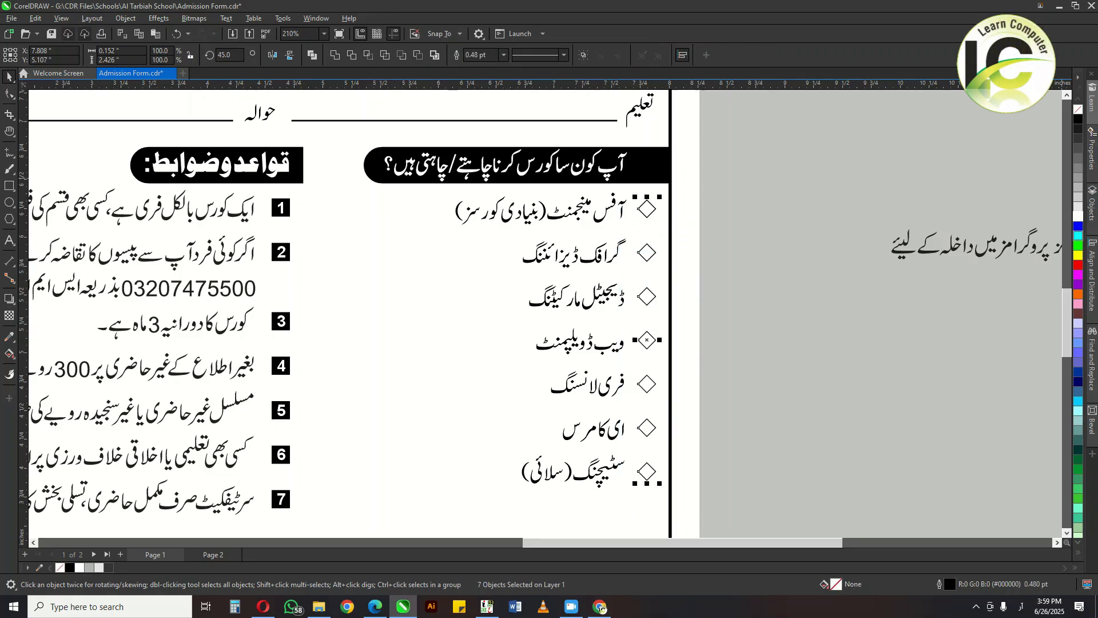
# Fill the seven diamond bullets with black and remove their outlines.
pyautogui.click(1078, 119)
pyautogui.scroll(-1, 708, 267)
pyautogui.scroll(-1, 847, 280)
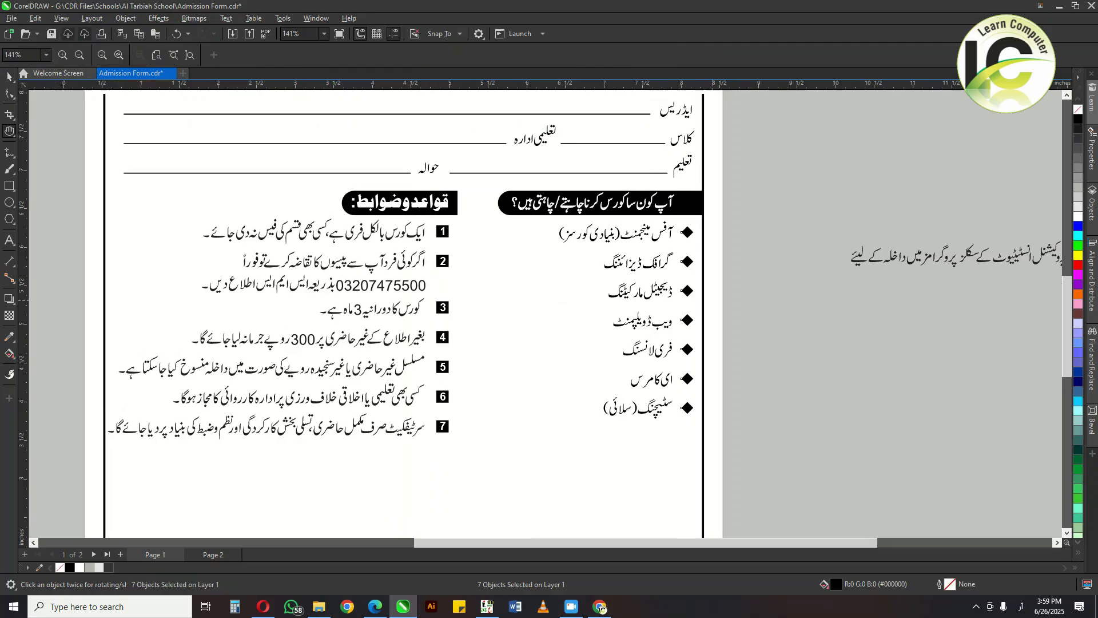
pyautogui.rightClick(1078, 109)
pyautogui.scroll(1, 701, 268)
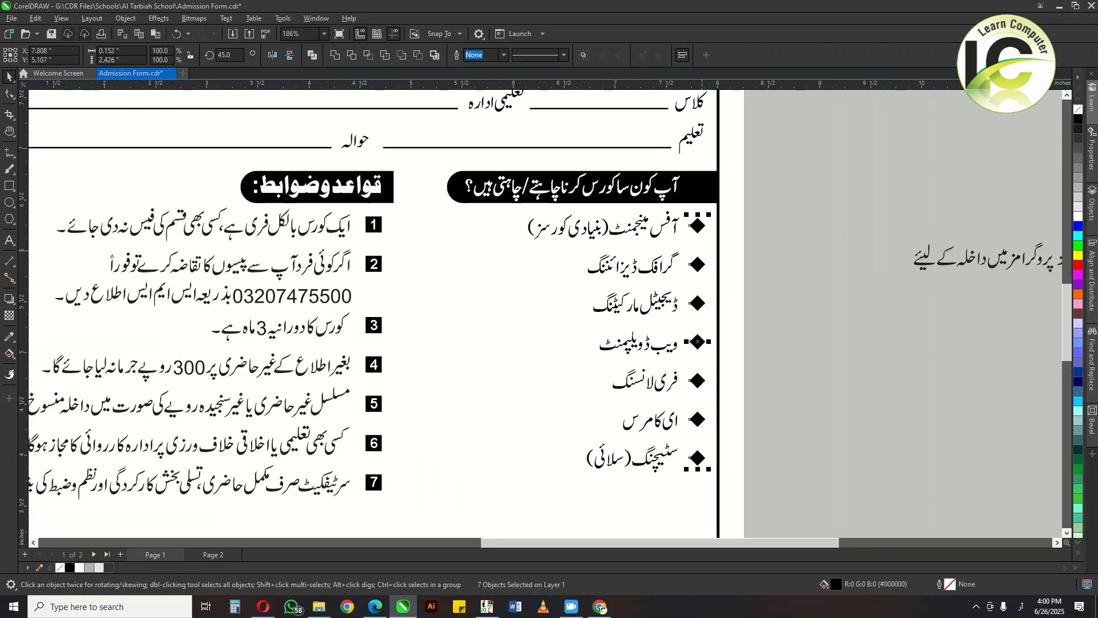
pyautogui.press('Escape')
pyautogui.scroll(-1, 718, 270)
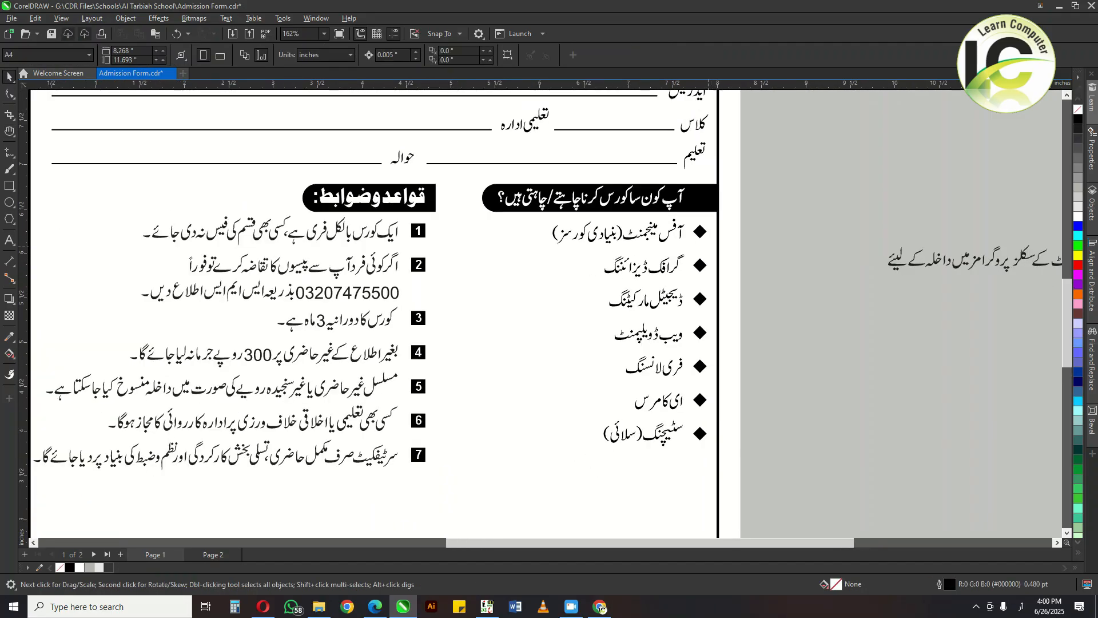
# Move the اہم نوٹ heading and its note text from outside the page to the space below the rules list.
pyautogui.scroll(-4, 709, 247)
pyautogui.moveTo(858, 315); pyautogui.dragTo(779, 257)
pyautogui.scroll(-1, 714, 322)
pyautogui.moveTo(726, 161); pyautogui.dragTo(1055, 237)
pyautogui.moveTo(896, 187); pyautogui.dragTo(547, 307)
pyautogui.press('h')
pyautogui.scroll(2, 543, 309)
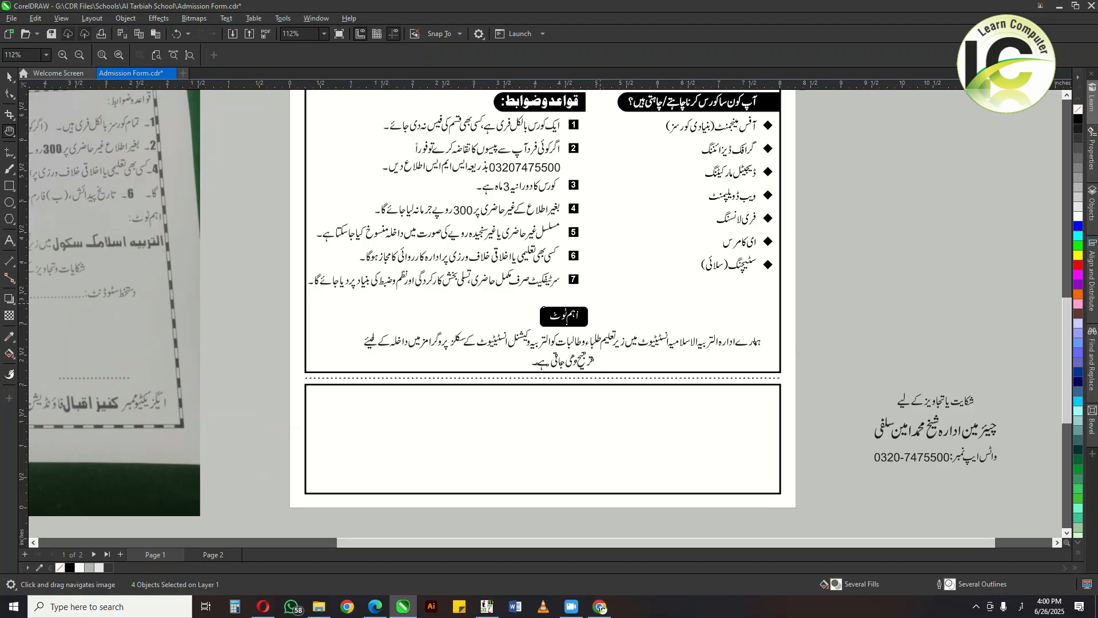
# Group the اہم نوٹ heading with its black box and align it flush right with the course question heading.
pyautogui.press('space')
pyautogui.click(564, 316)
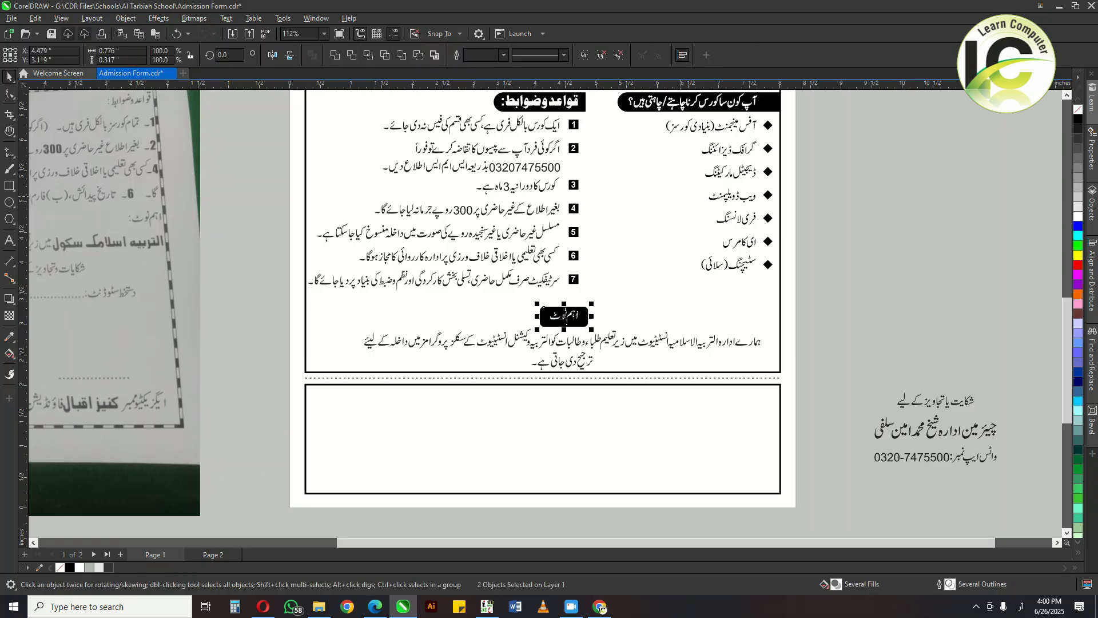
pyautogui.hotkey('ctrl', 'g')
pyautogui.hotkey('ctrl', 'u')
pyautogui.press('r')
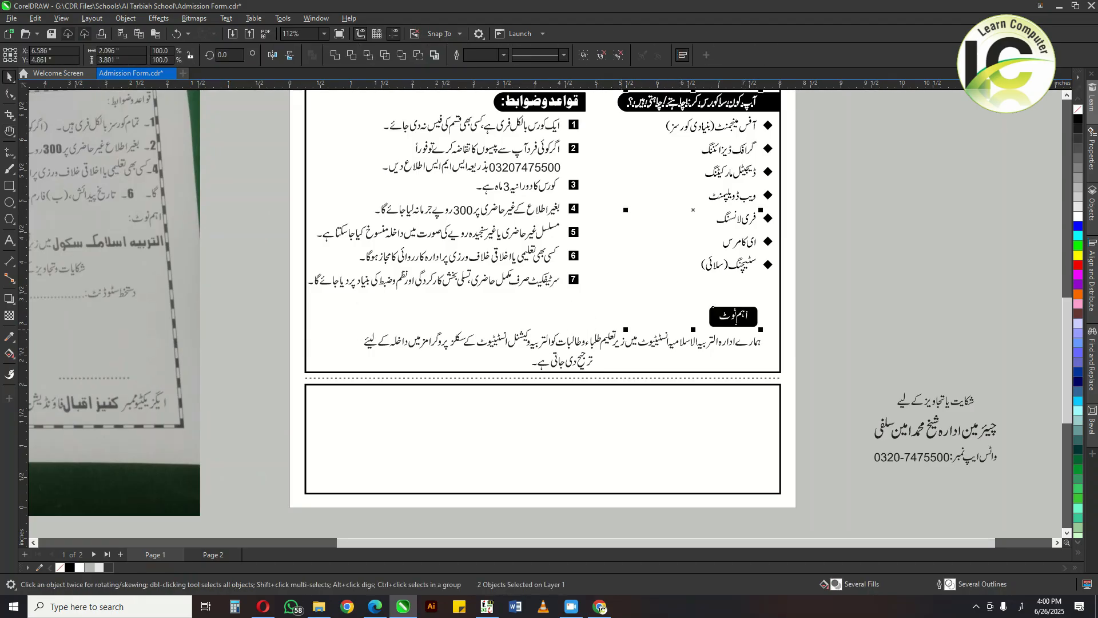
# Align the اہم نوٹ box's right edge with the diamond bullets and place the note's first line beside it.
pyautogui.moveTo(671, 341); pyautogui.dragTo(616, 315)
pyautogui.scroll(1, 572, 314)
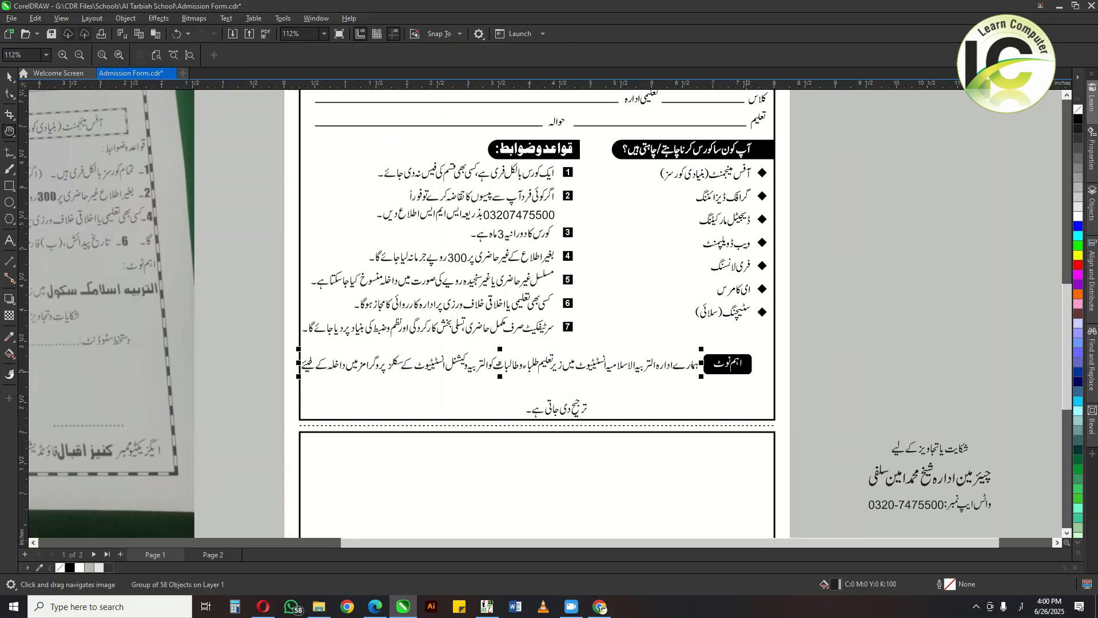
pyautogui.click(714, 309)
pyautogui.scroll(4, 747, 309)
pyautogui.scroll(-3, 747, 308)
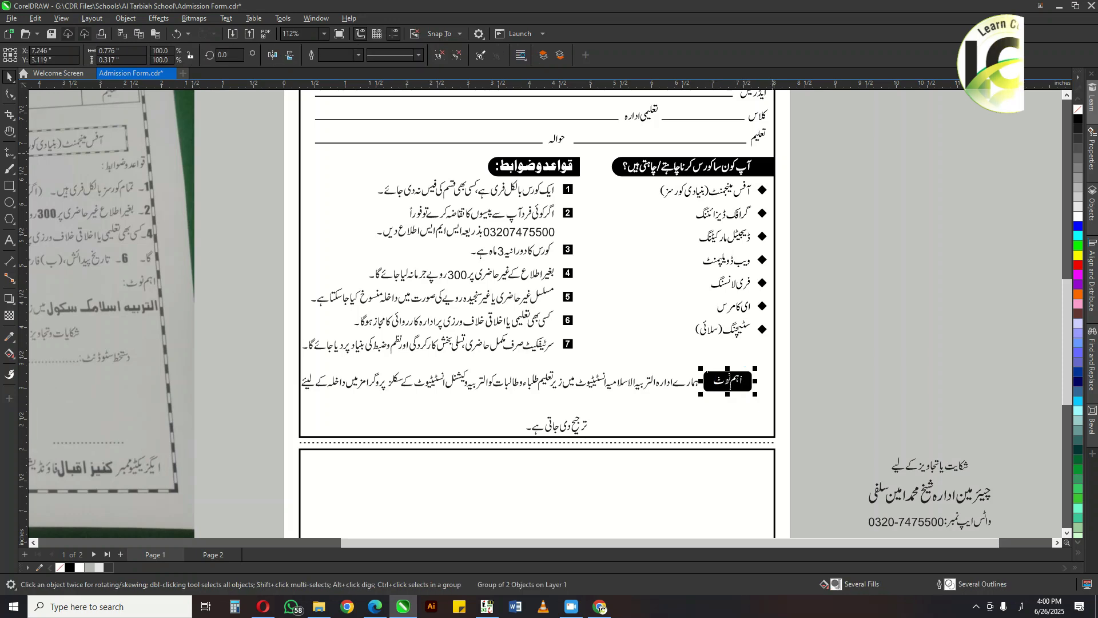
pyautogui.keyDown('shift'); pyautogui.click(762, 191); pyautogui.keyUp('shift')
pyautogui.press('r')
pyautogui.click(671, 400)
pyautogui.moveTo(670, 388); pyautogui.dragTo(734, 372)
pyautogui.press('Escape')
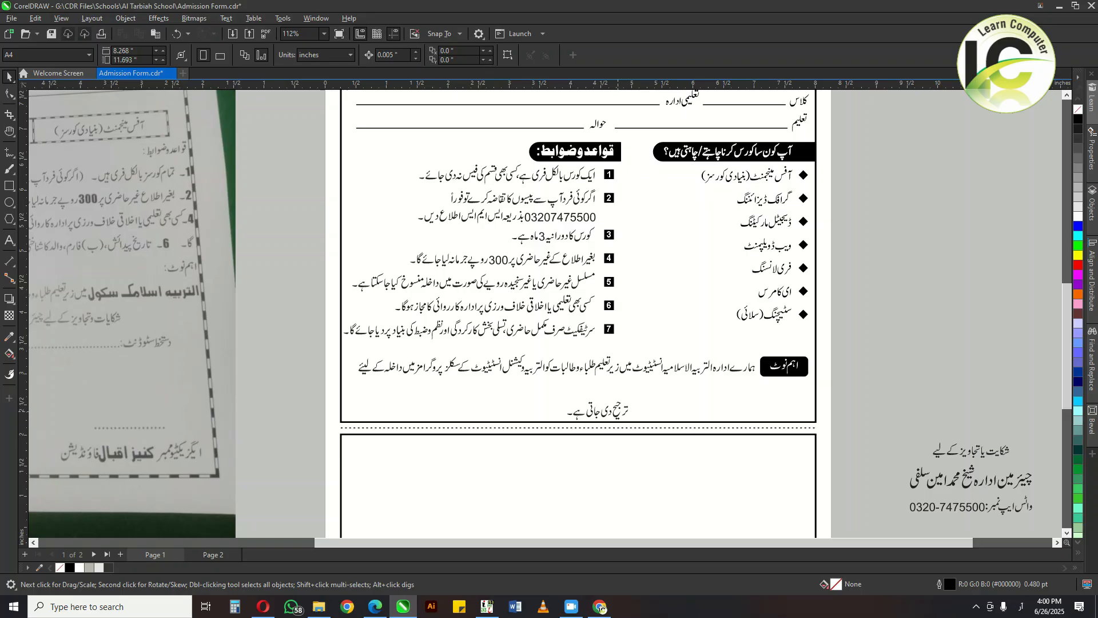
# Move the note's second line to the end of its first line and group both as one line.
pyautogui.moveTo(601, 412); pyautogui.dragTo(243, 386)
pyautogui.moveTo(307, 371); pyautogui.dragTo(322, 366)
pyautogui.keyDown('shift'); pyautogui.click(379, 369); pyautogui.keyUp('shift')
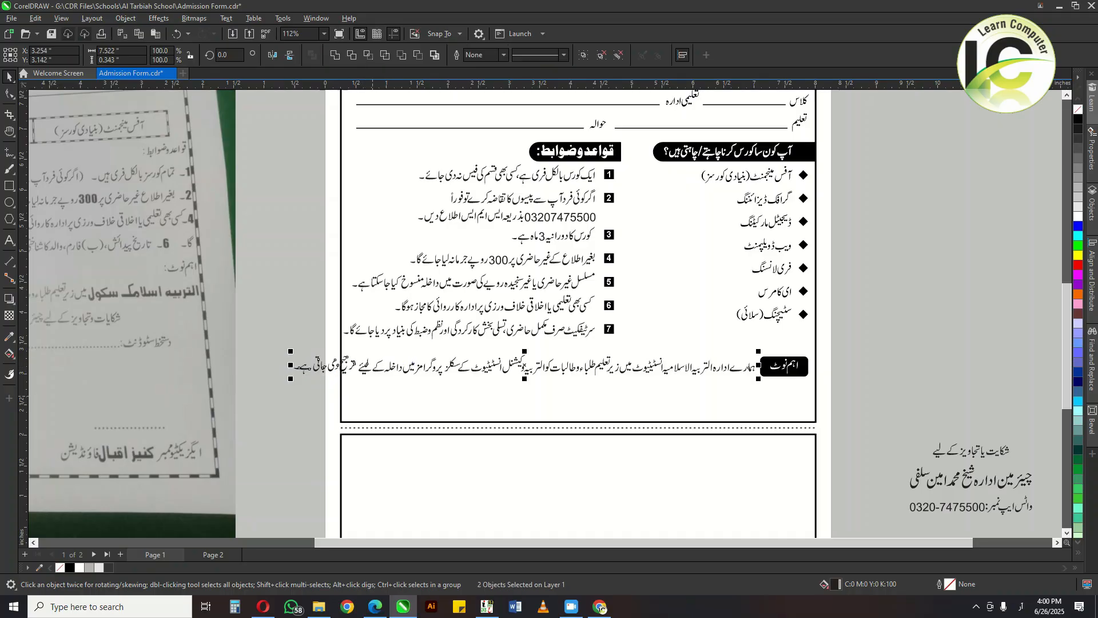
pyautogui.press('Escape')
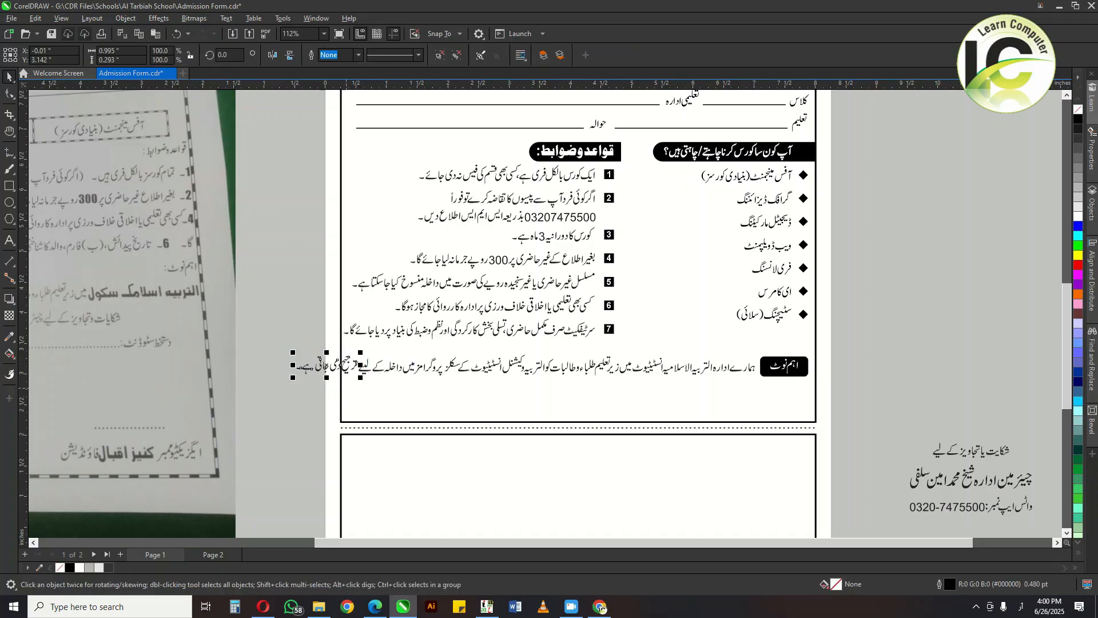
pyautogui.press('Escape')
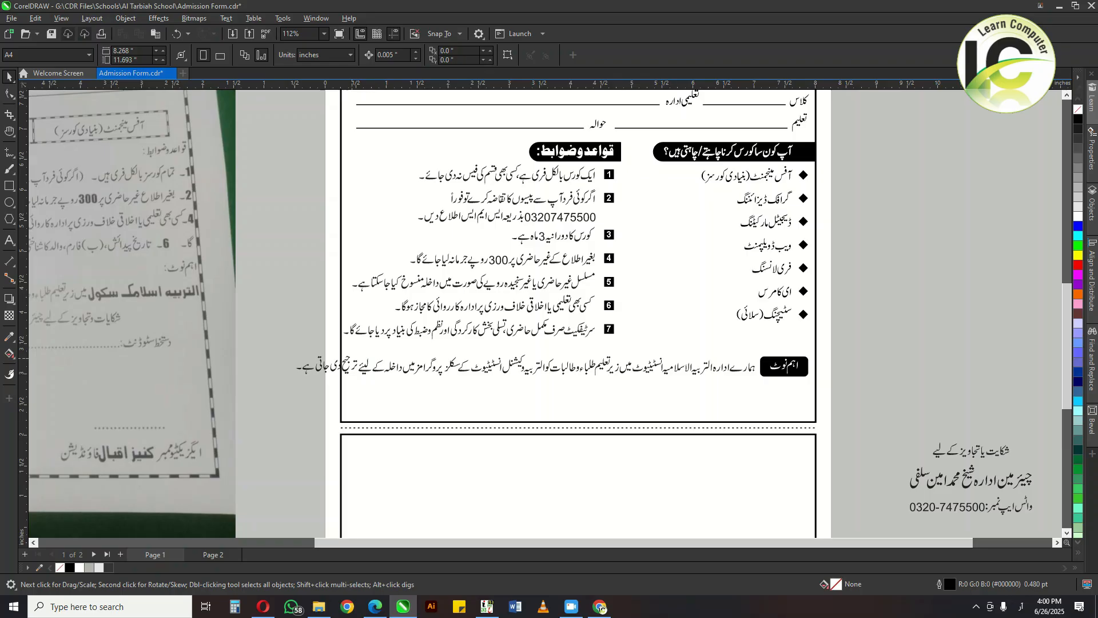
# Move the joined note line below the اہم نوٹ box and centre it horizontally within the form's border.
pyautogui.moveTo(365, 372); pyautogui.dragTo(390, 396)
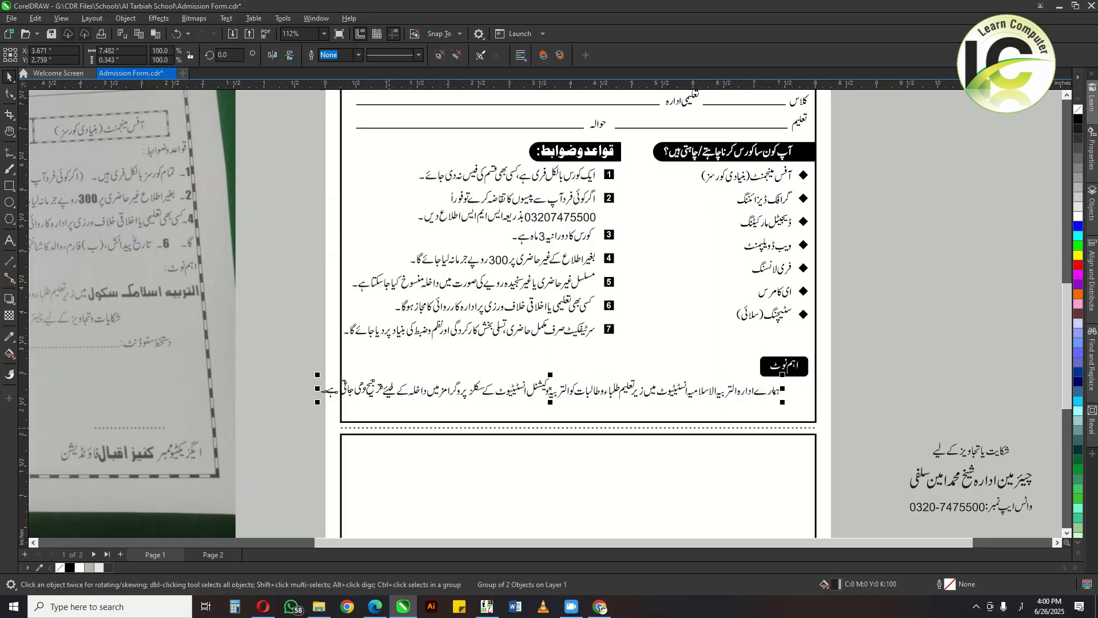
pyautogui.keyDown('shift'); pyautogui.click(399, 422); pyautogui.keyUp('shift')
pyautogui.press('c')
pyautogui.press('Escape')
# Centre the اہم نوٹ box horizontally over the note line.
pyautogui.click(779, 366)
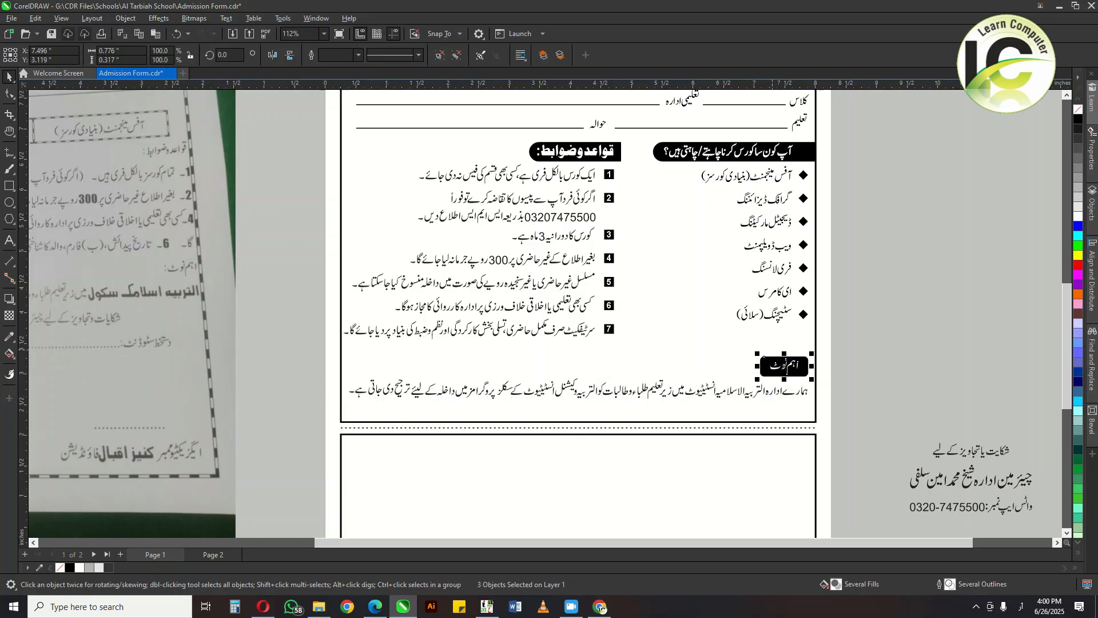
pyautogui.keyDown('shift'); pyautogui.click(686, 393); pyautogui.keyUp('shift')
pyautogui.press('c')
pyautogui.press('Escape')
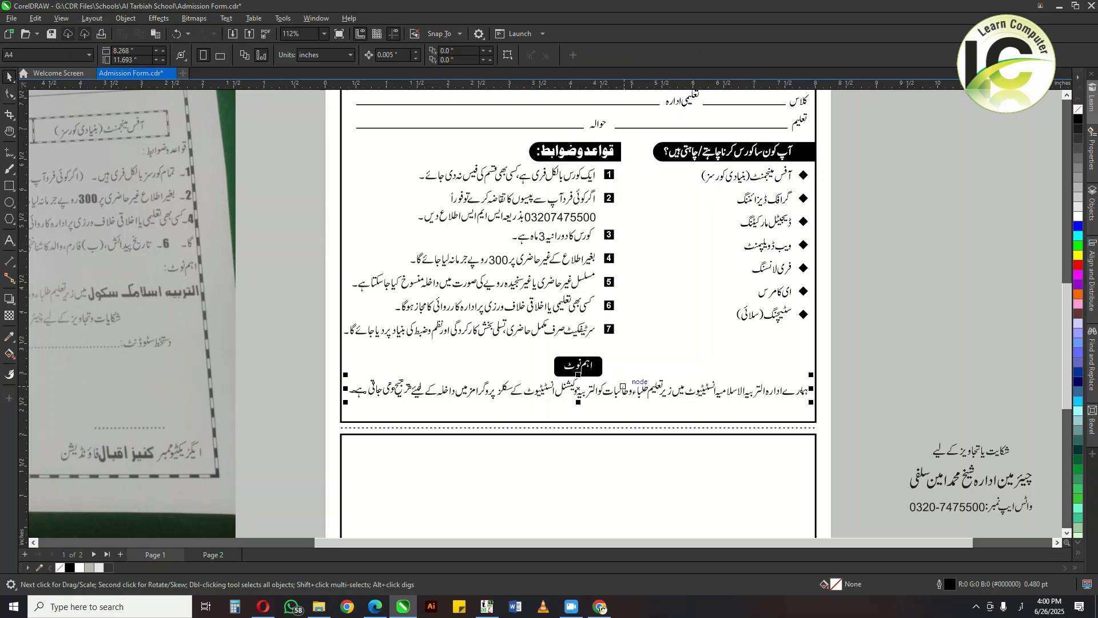
# Nudge the note line down about 0.04 inches, away from the اہم نوٹ box.
pyautogui.click(623, 386)
pyautogui.press('Down')
pyautogui.press('Down')
pyautogui.press('Down')
pyautogui.press('Down')
pyautogui.press('Down')
pyautogui.press('Down')
pyautogui.press('Down')
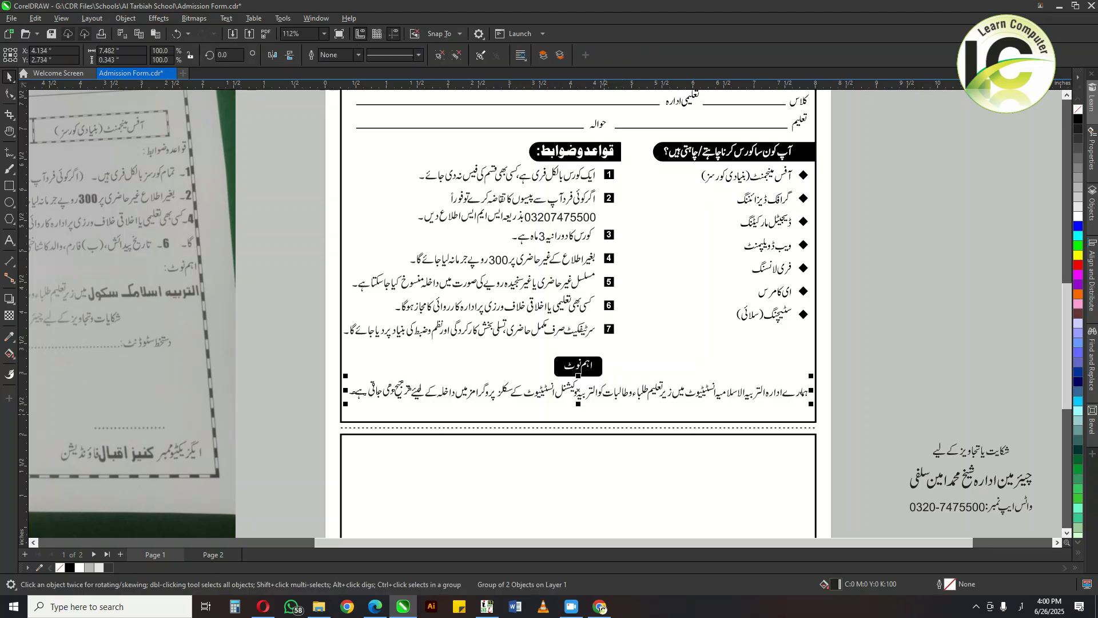
# Nudge the اہم نوٹ box and the note line together about 0.06 inches down towards the form's lower border.
pyautogui.press('Escape')
pyautogui.click(610, 391)
pyautogui.keyDown('shift'); pyautogui.click(580, 368); pyautogui.keyUp('shift')
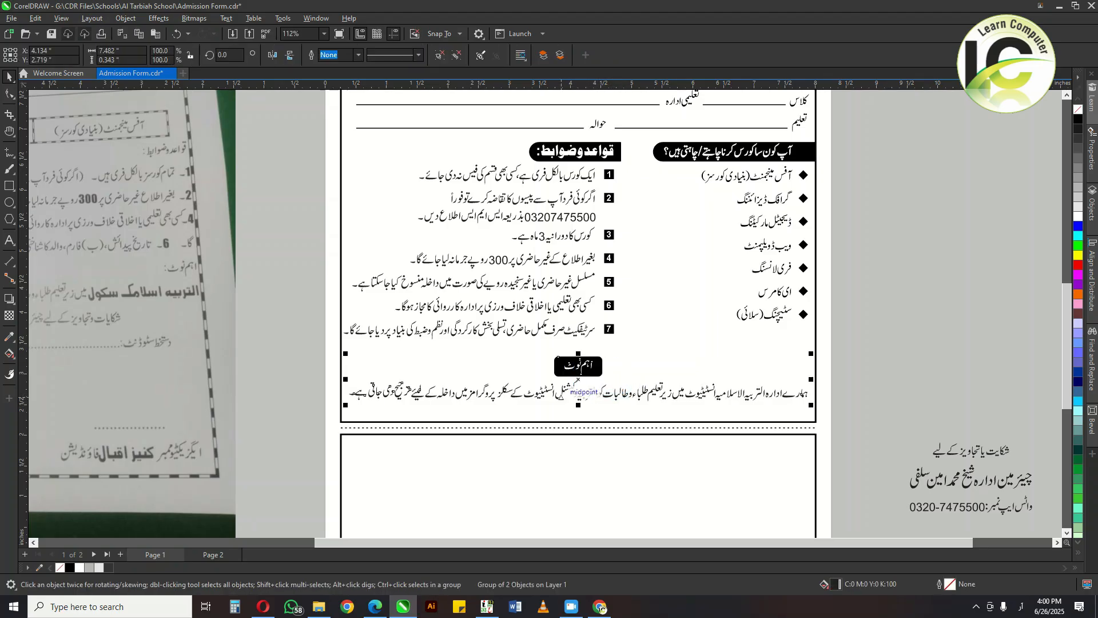
pyautogui.press('Escape')
pyautogui.press('Down')
pyautogui.press('Down')
pyautogui.press('Down')
pyautogui.press('Down')
pyautogui.press('Down')
pyautogui.press('Down')
pyautogui.press('Down')
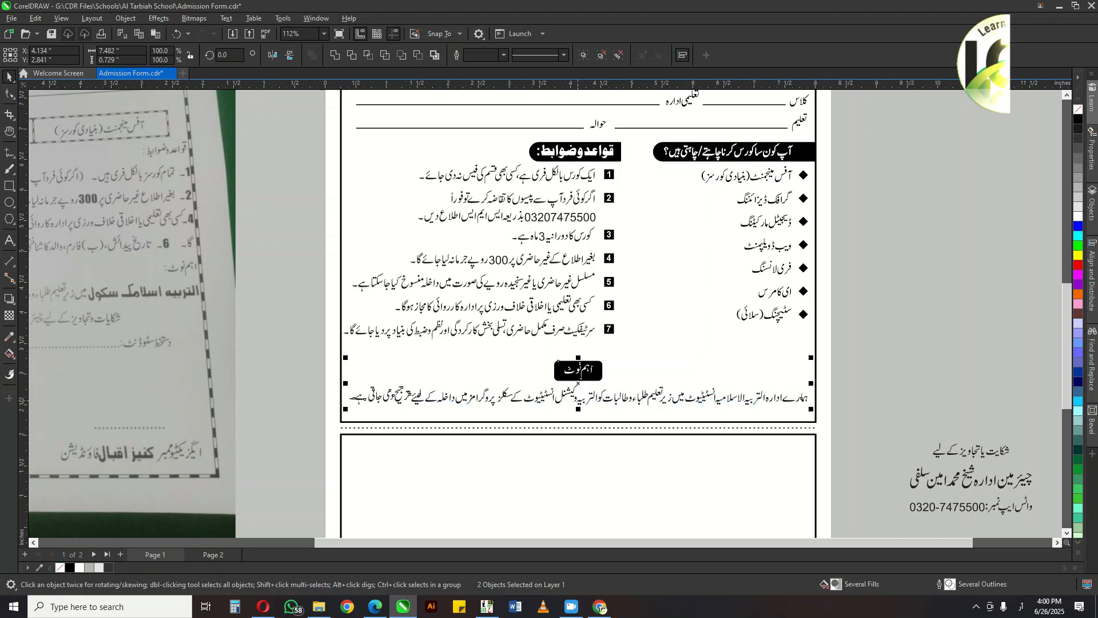
# Align the اہم نوٹ box flush right with the note line below it.
pyautogui.press('Escape')
pyautogui.scroll(-2, 623, 374)
pyautogui.middleClick(616, 375)
pyautogui.moveTo(615, 375); pyautogui.dragTo(591, 382)
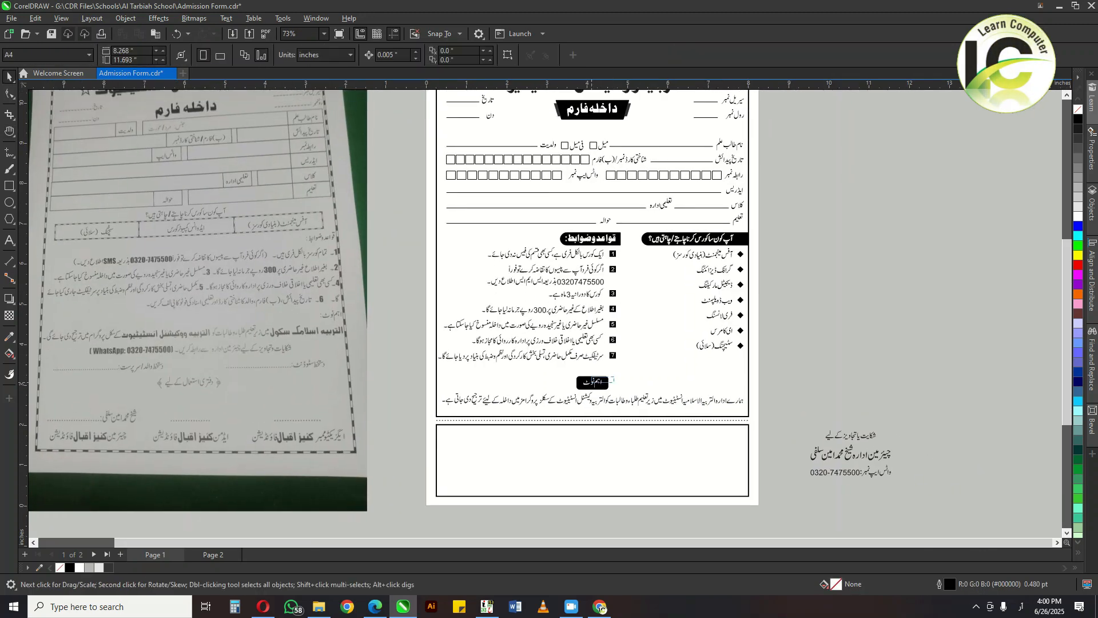
pyautogui.keyDown('shift'); pyautogui.click(596, 399); pyautogui.keyUp('shift')
pyautogui.press('r')
pyautogui.press('Escape')
pyautogui.click(715, 400)
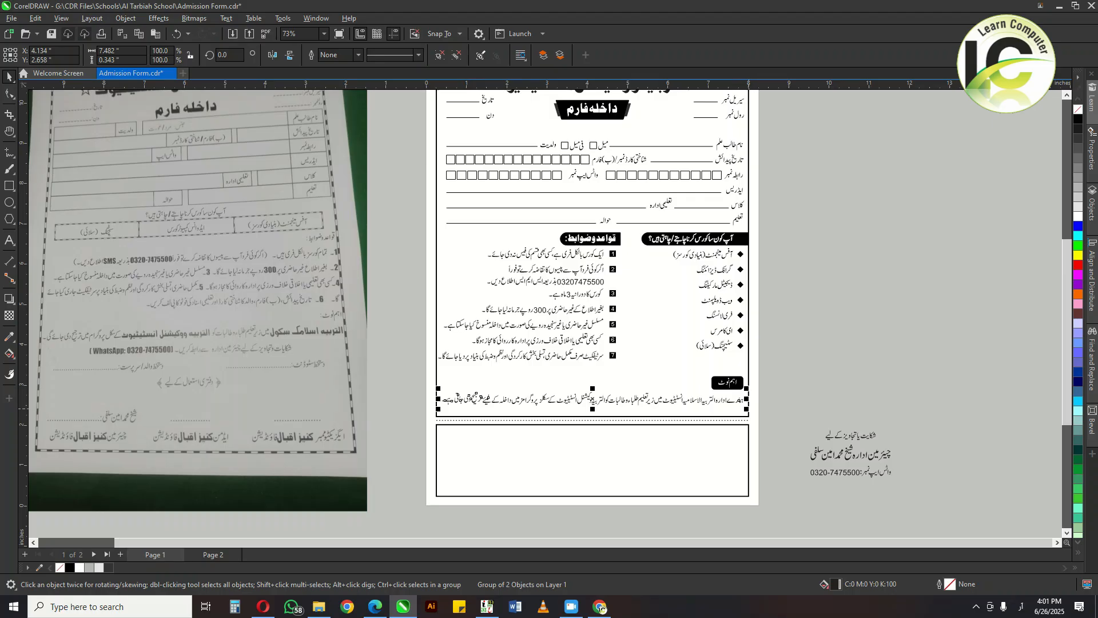
# Move the note line beside the اہم نوٹ box so both sit on one row.
pyautogui.moveTo(746, 400); pyautogui.dragTo(704, 415)
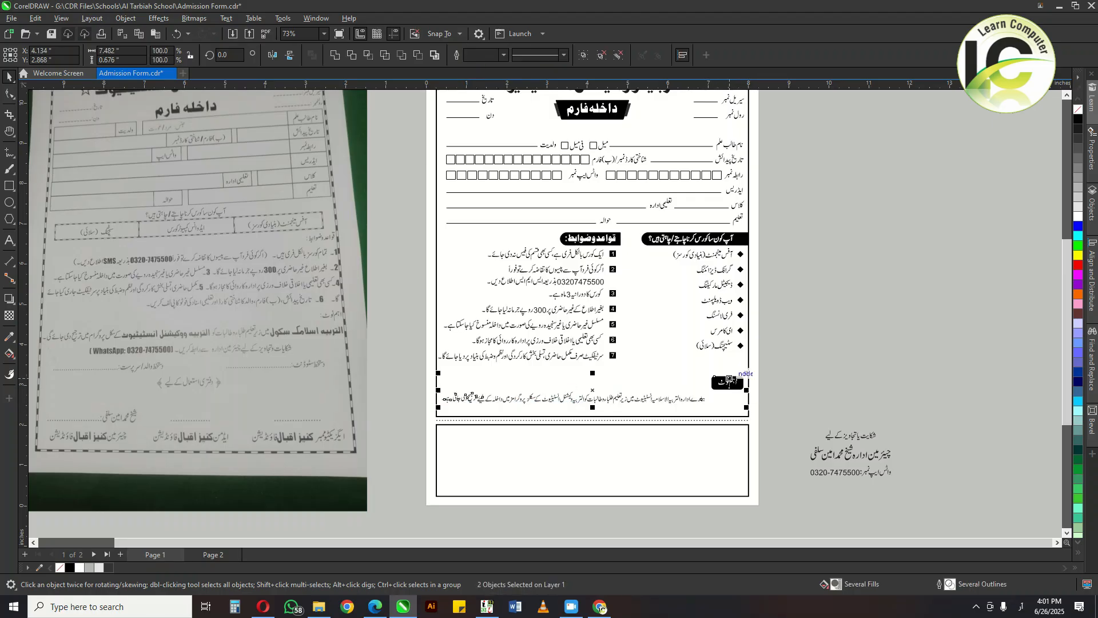
pyautogui.click(706, 408)
pyautogui.scroll(2, 705, 389)
pyautogui.scroll(2, 784, 377)
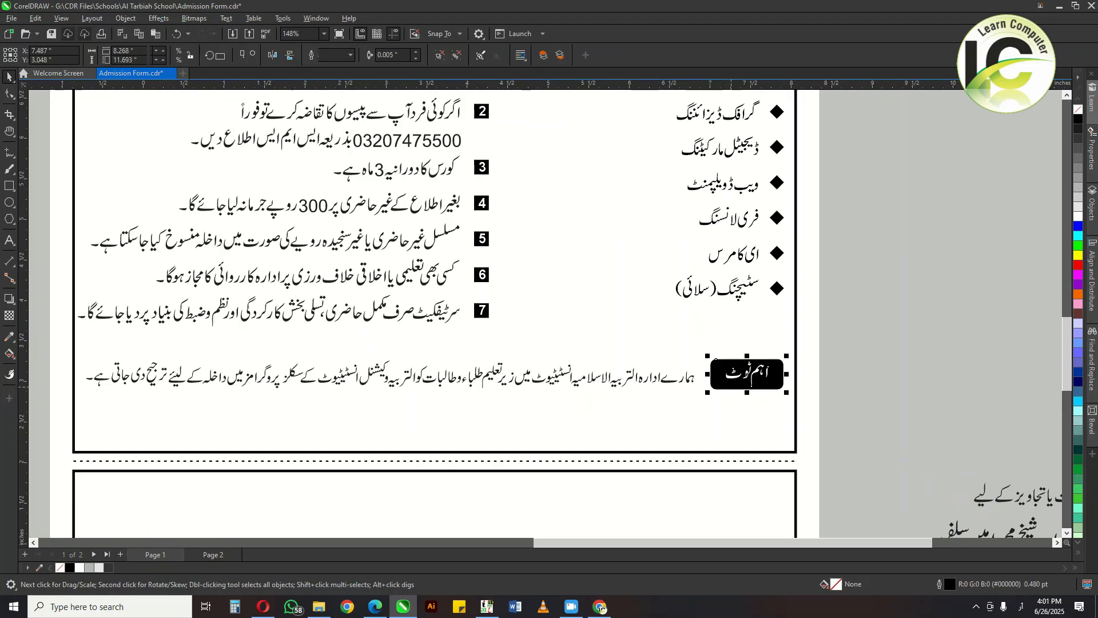
# Scale the اہم نوٹ box down to about 85% and move it close to the start of the note line.
pyautogui.click(784, 358)
pyautogui.moveTo(791, 352); pyautogui.dragTo(789, 354)
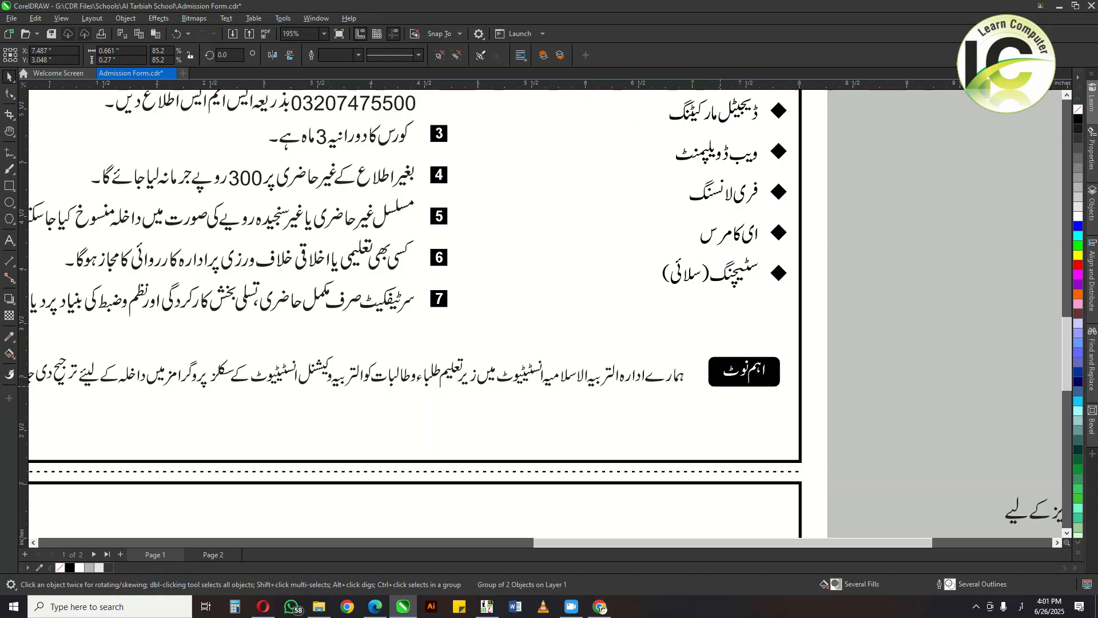
pyautogui.moveTo(720, 385); pyautogui.dragTo(704, 387)
pyautogui.click(678, 377)
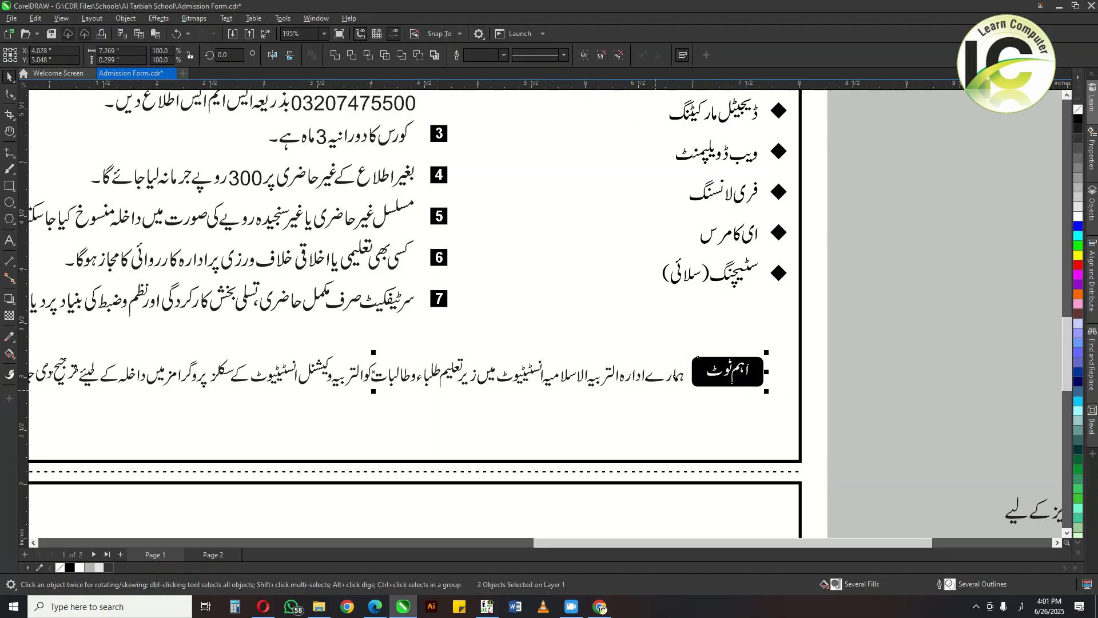
# Move the اہم نوٹ box and note line up together below the rules and enlarge them to about 103%, centred across the form.
pyautogui.scroll(-2, 715, 394)
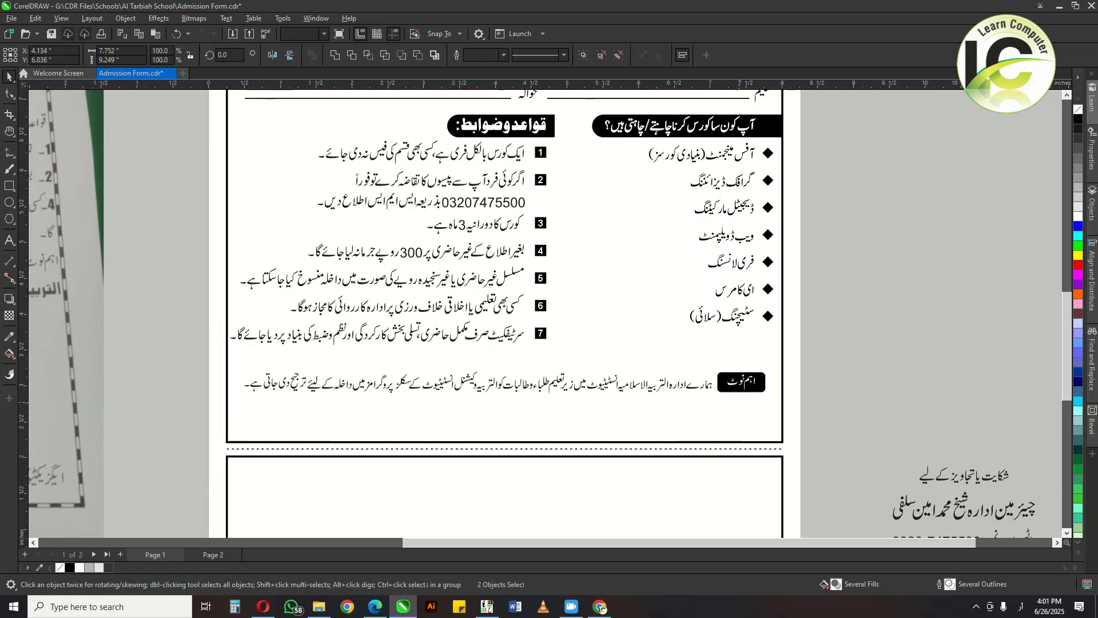
pyautogui.moveTo(736, 384); pyautogui.dragTo(778, 367)
pyautogui.click(686, 392)
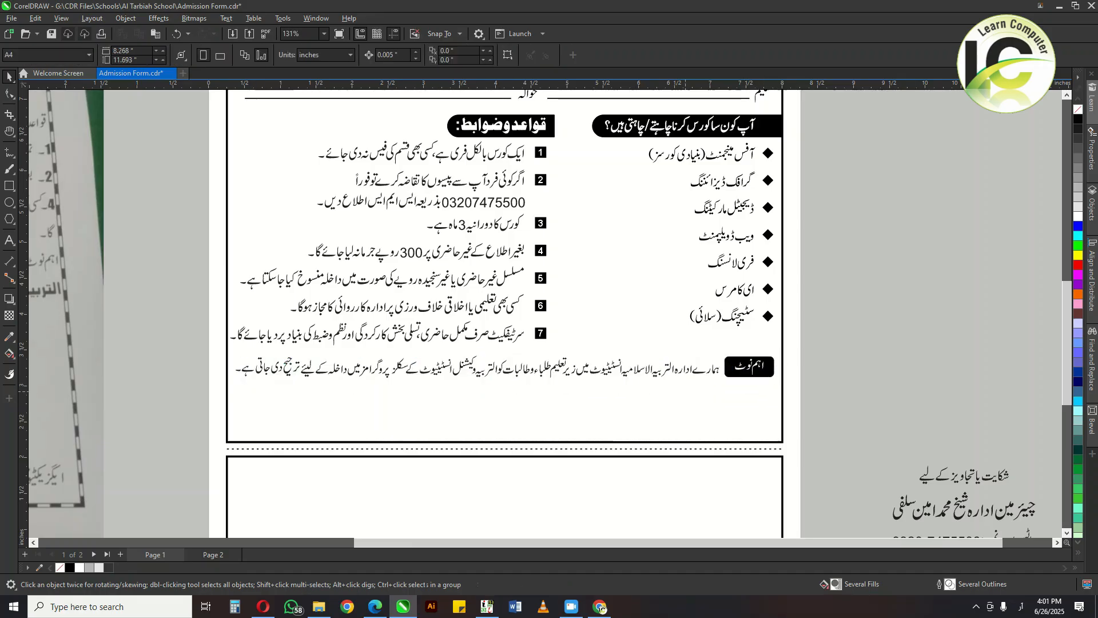
# Draw a rectangle about 6.95 by 0.44 inches around the note line, overlapping the اہم نوٹ box.
pyautogui.scroll(-1, 644, 392)
pyautogui.moveTo(601, 393); pyautogui.dragTo(710, 367)
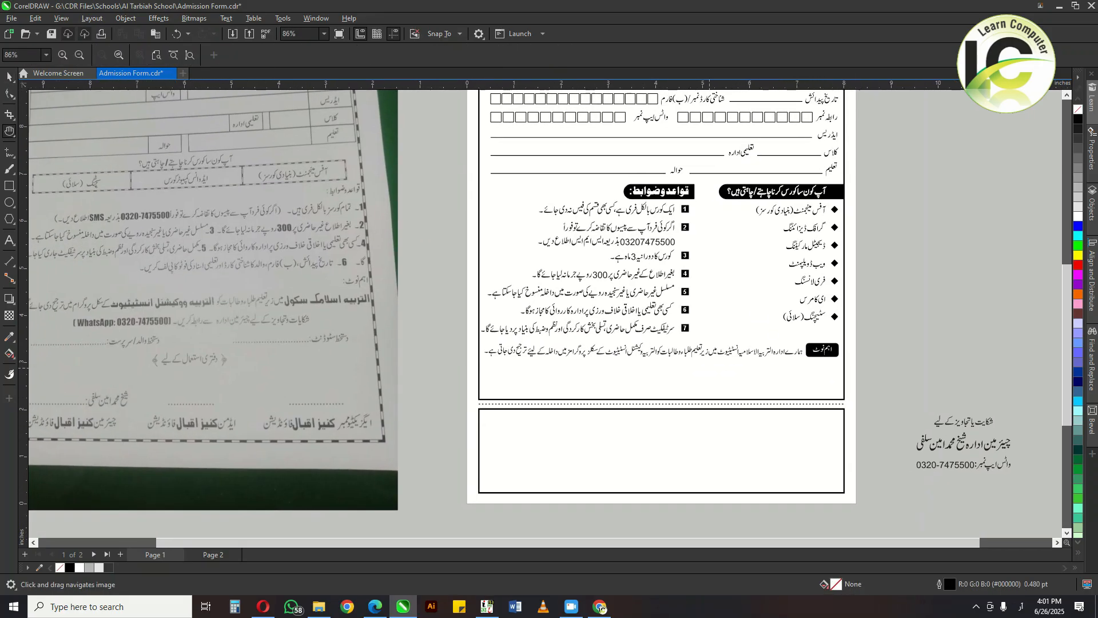
pyautogui.moveTo(321, 370); pyautogui.dragTo(358, 366)
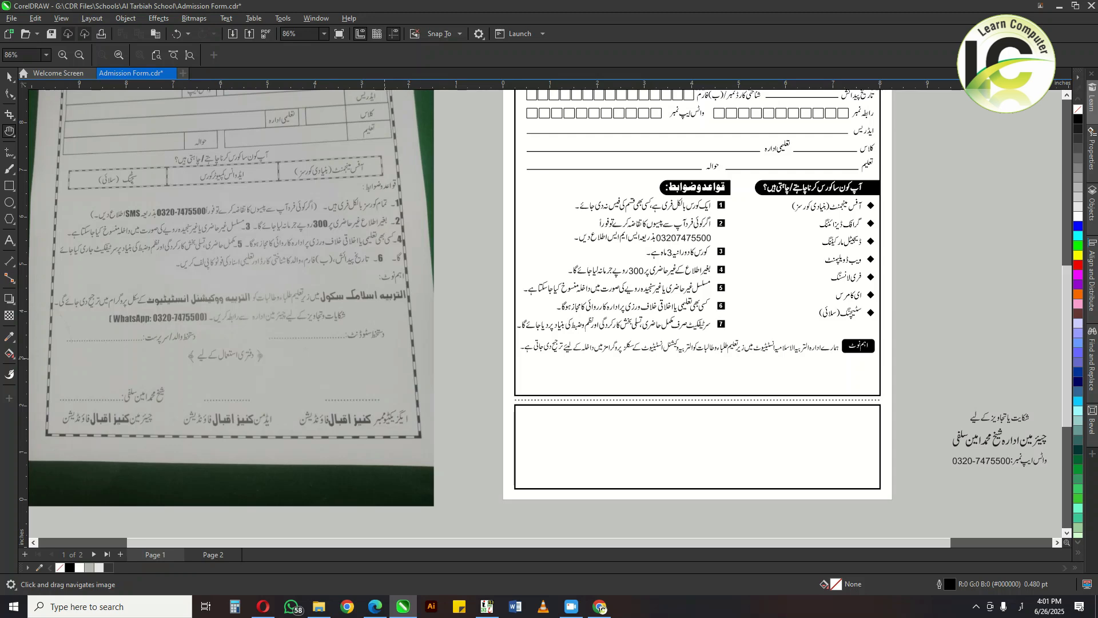
pyautogui.moveTo(779, 349); pyautogui.dragTo(743, 379)
pyautogui.scroll(2, 769, 379)
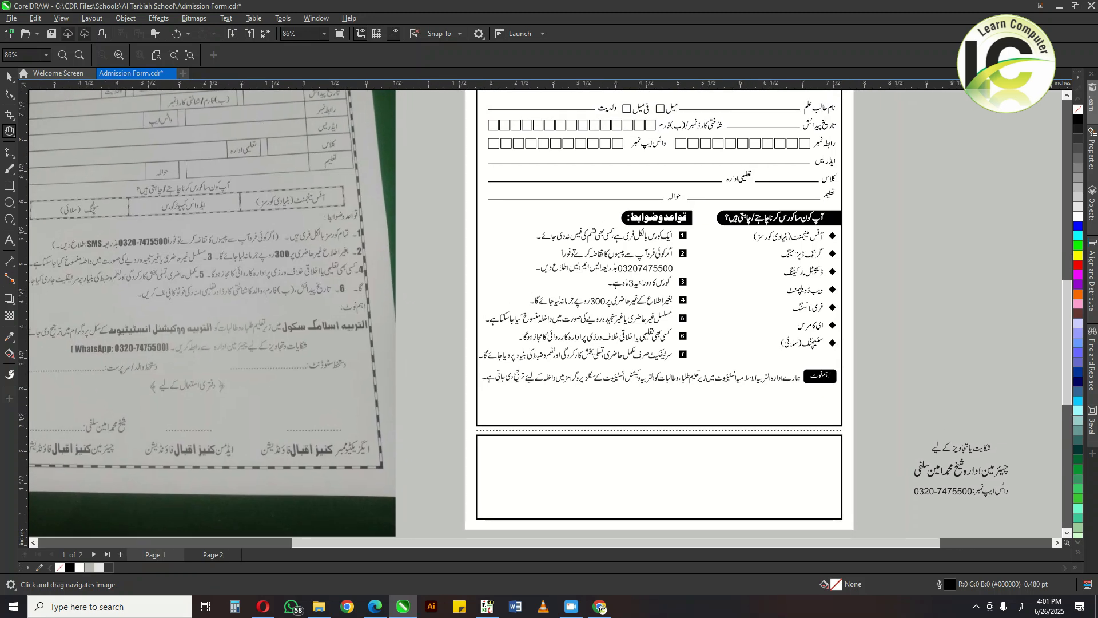
pyautogui.press('space')
pyautogui.click(780, 373)
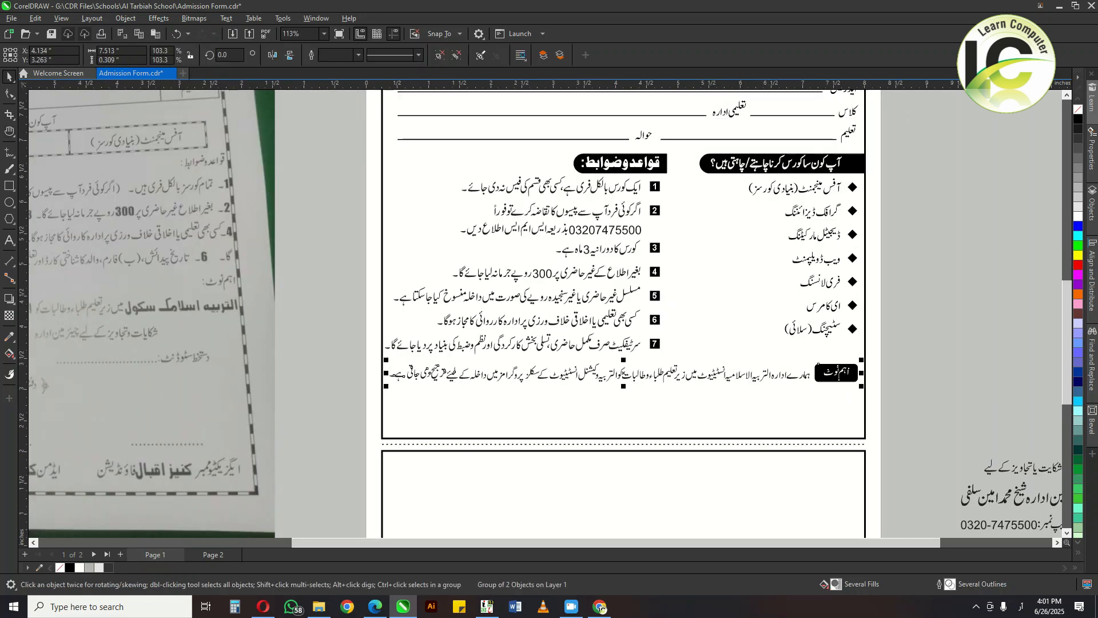
pyautogui.press('F6')
pyautogui.moveTo(393, 357)
pyautogui.mouseDown()
pyautogui.moveTo(520, 383)
pyautogui.moveTo(808, 388)
pyautogui.moveTo(869, 377)
pyautogui.mouseUp()
pyautogui.press('space')
pyautogui.scroll(2, 802, 377)
pyautogui.press('h')
pyautogui.press('space')
pyautogui.scroll(3, 343, 401)
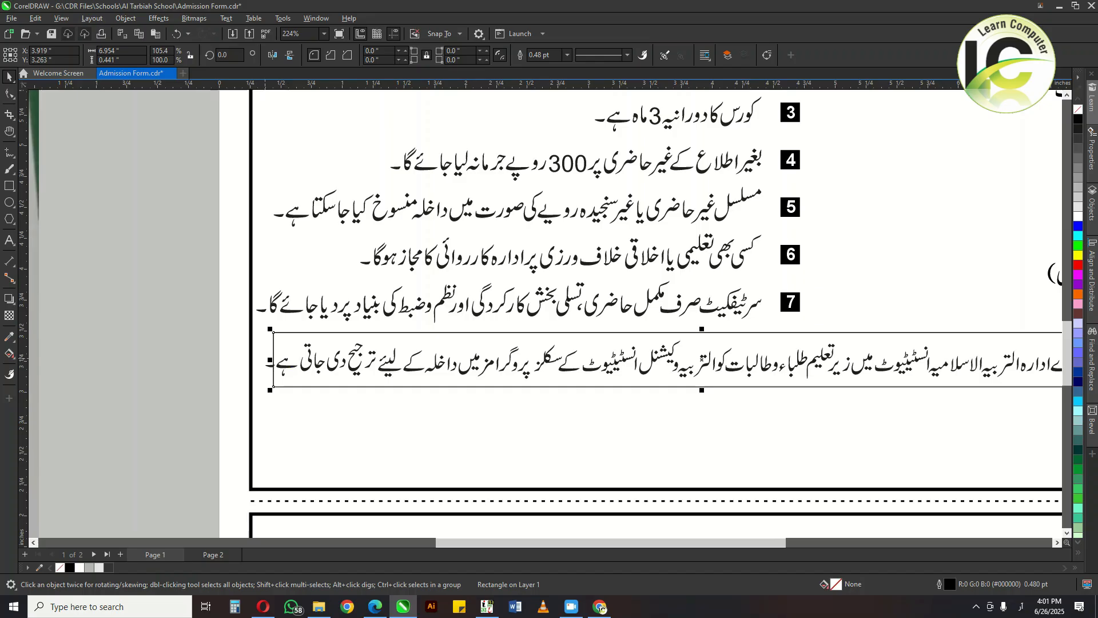
# Resize the rectangle around the note line to about 7.02 by 0.38 inches.
pyautogui.moveTo(270, 360); pyautogui.dragTo(262, 359)
pyautogui.scroll(-3, 538, 366)
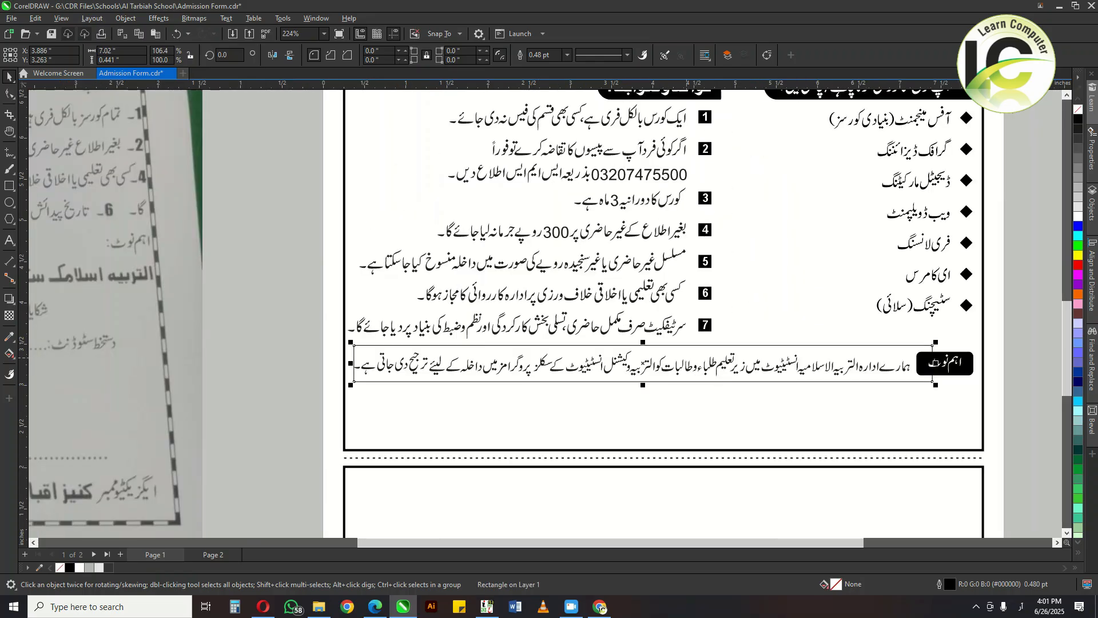
pyautogui.scroll(2, 641, 344)
pyautogui.moveTo(633, 342); pyautogui.dragTo(633, 348)
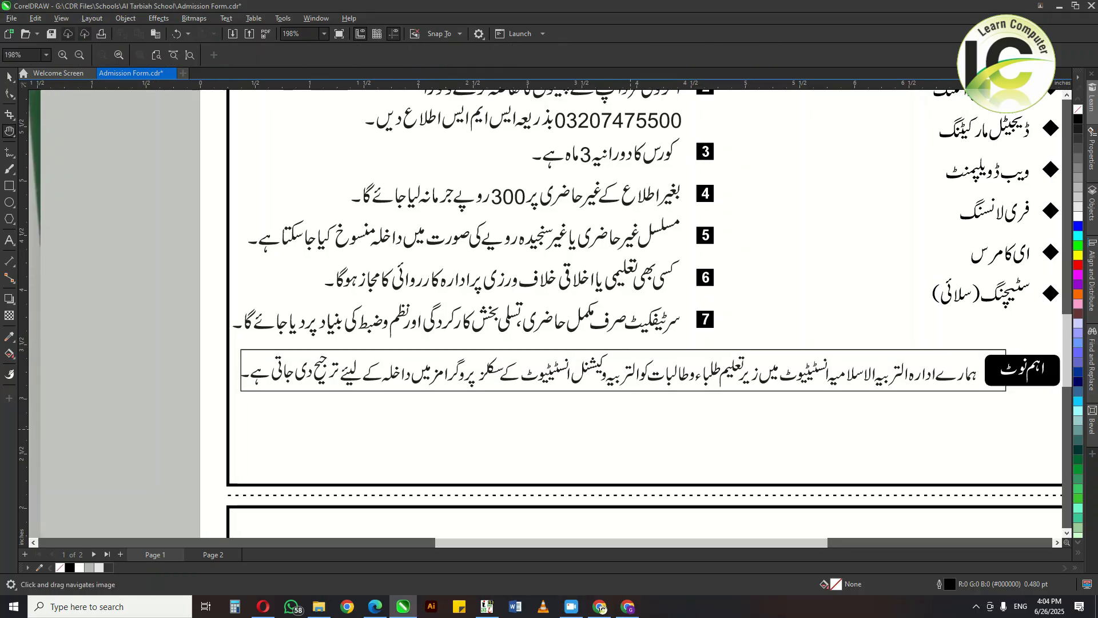
# Scale the grouped note line and اہم نوٹ box down to about 7.45 inches wide to fit inside the rectangle.
pyautogui.press('space')
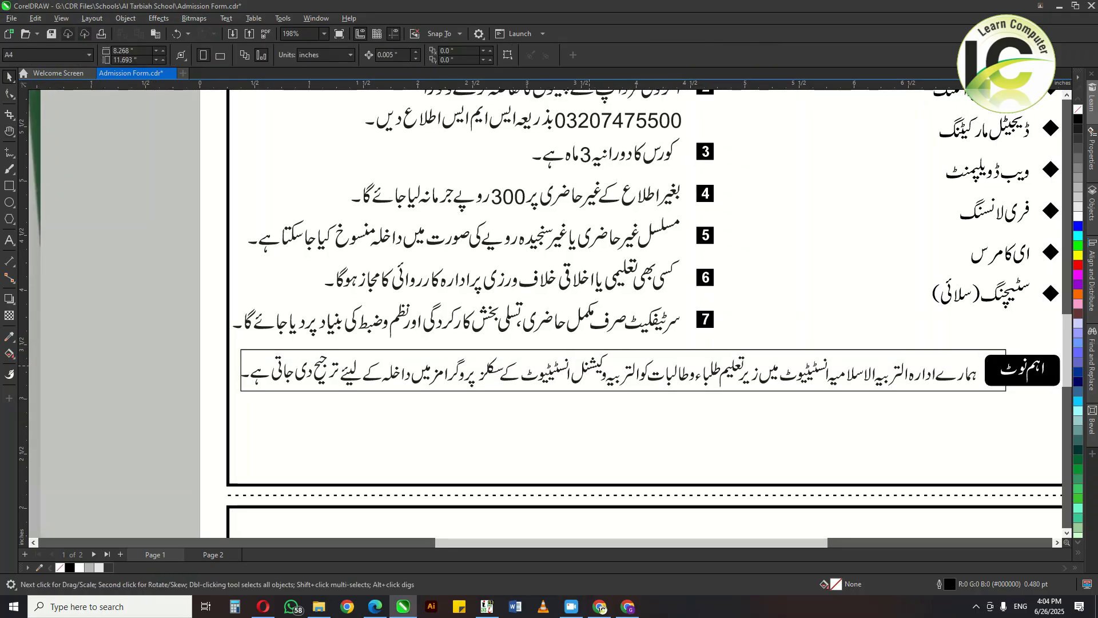
pyautogui.click(585, 367)
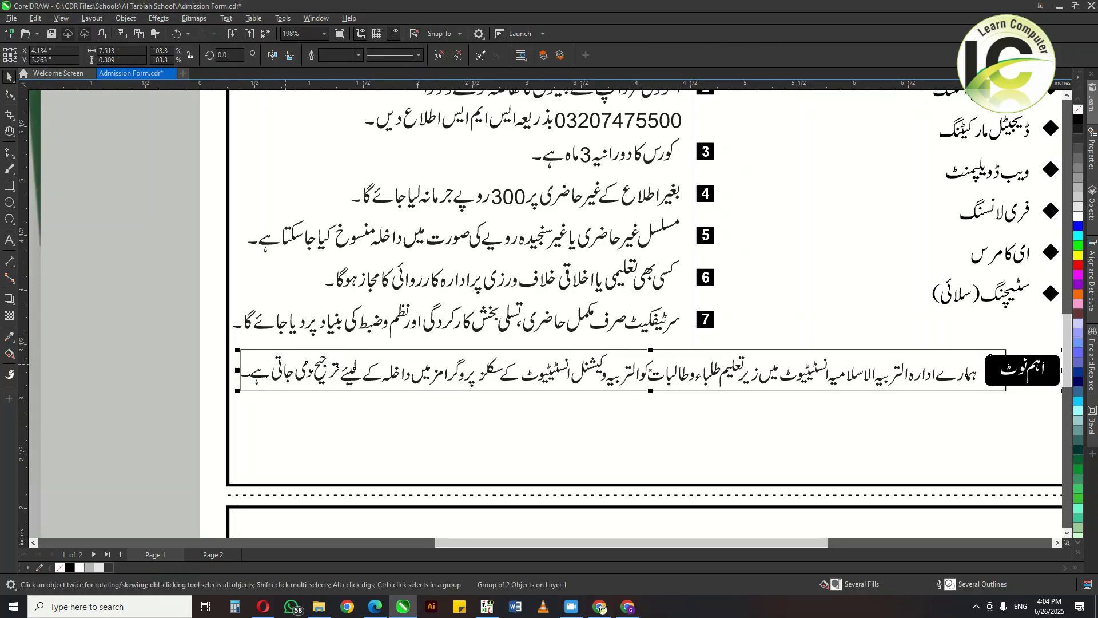
pyautogui.moveTo(237, 350); pyautogui.dragTo(245, 350)
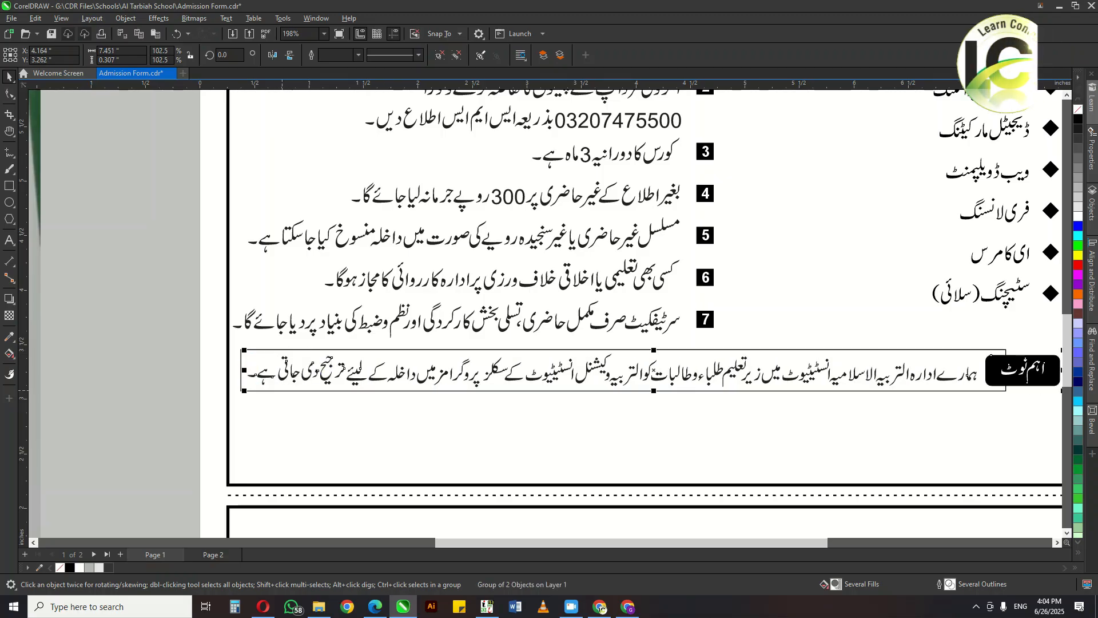
pyautogui.press('Escape')
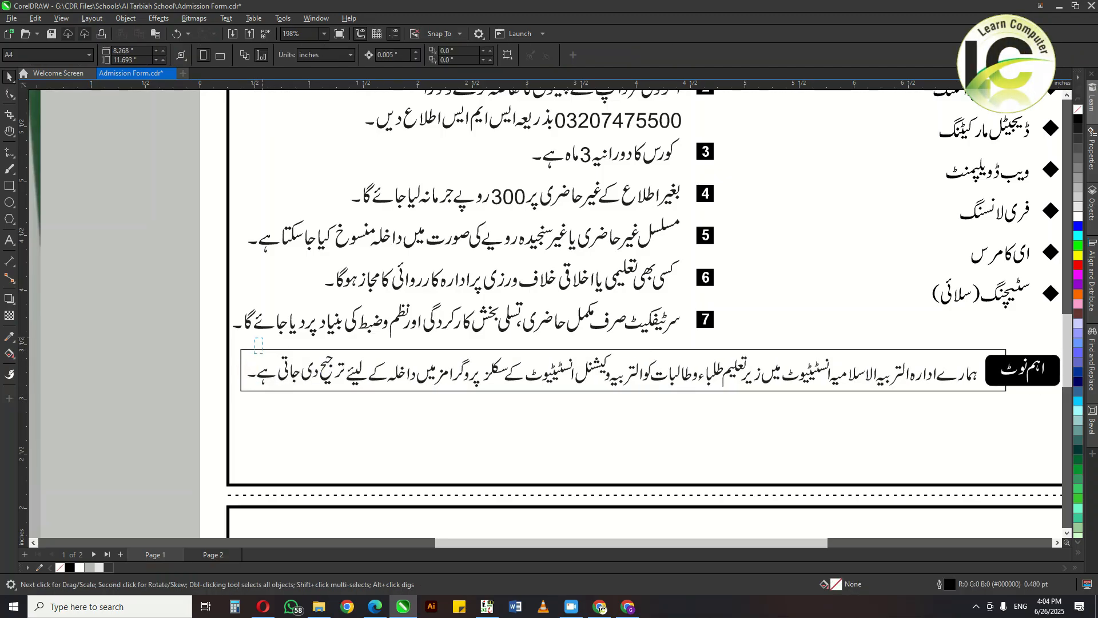
# Round all corners of the note's rectangle to a 0.19 inch radius so its ends become semicircular.
pyautogui.click(259, 348)
pyautogui.press('F10')
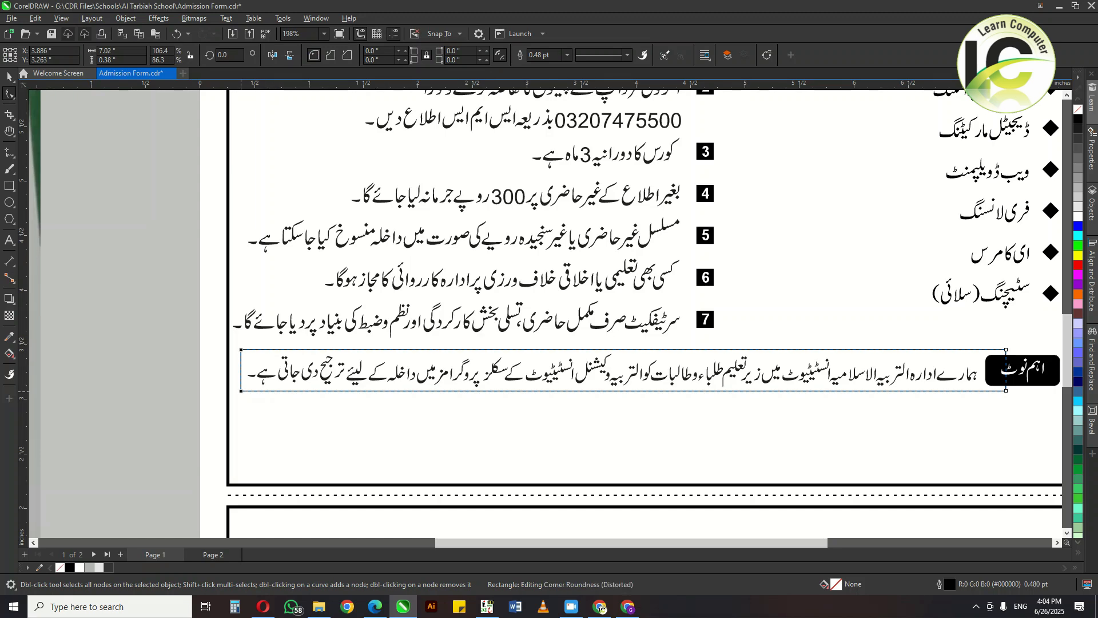
pyautogui.moveTo(247, 391); pyautogui.dragTo(279, 386)
pyautogui.scroll(-1, 279, 385)
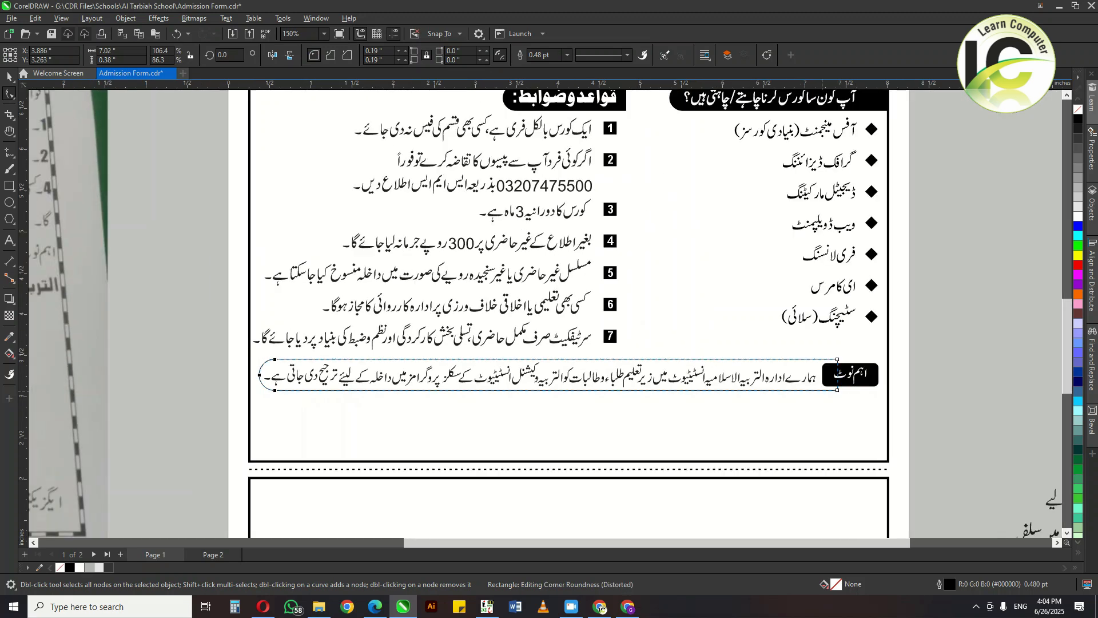
pyautogui.scroll(1, 827, 373)
pyautogui.press('space')
pyautogui.scroll(1, 835, 378)
pyautogui.press('space')
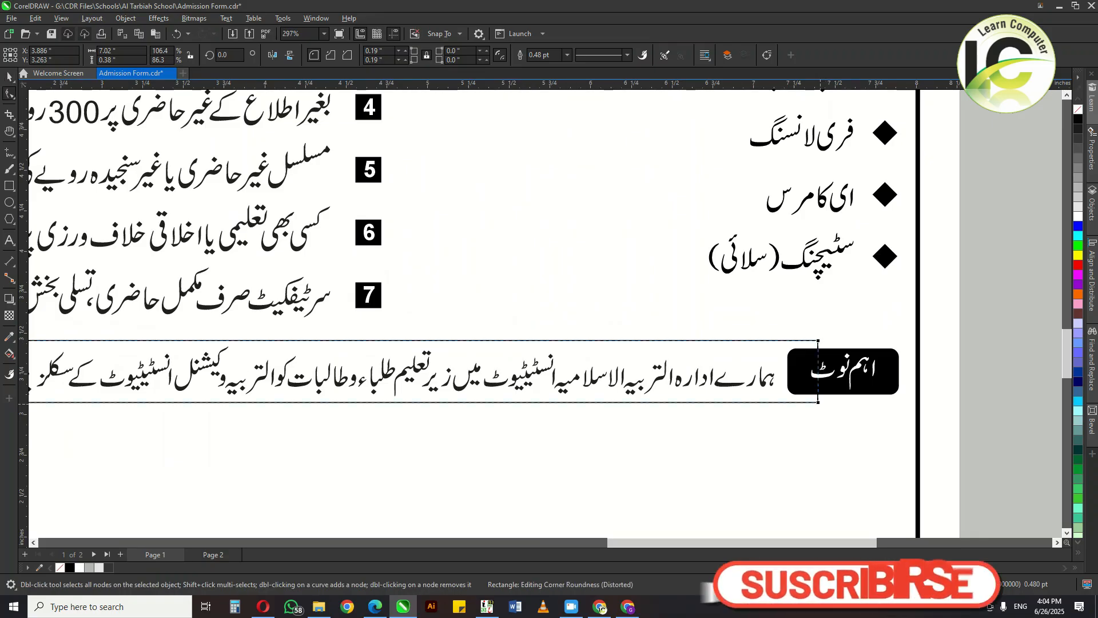
pyautogui.moveTo(818, 340); pyautogui.dragTo(786, 380)
pyautogui.press('space')
pyautogui.scroll(-2, 818, 378)
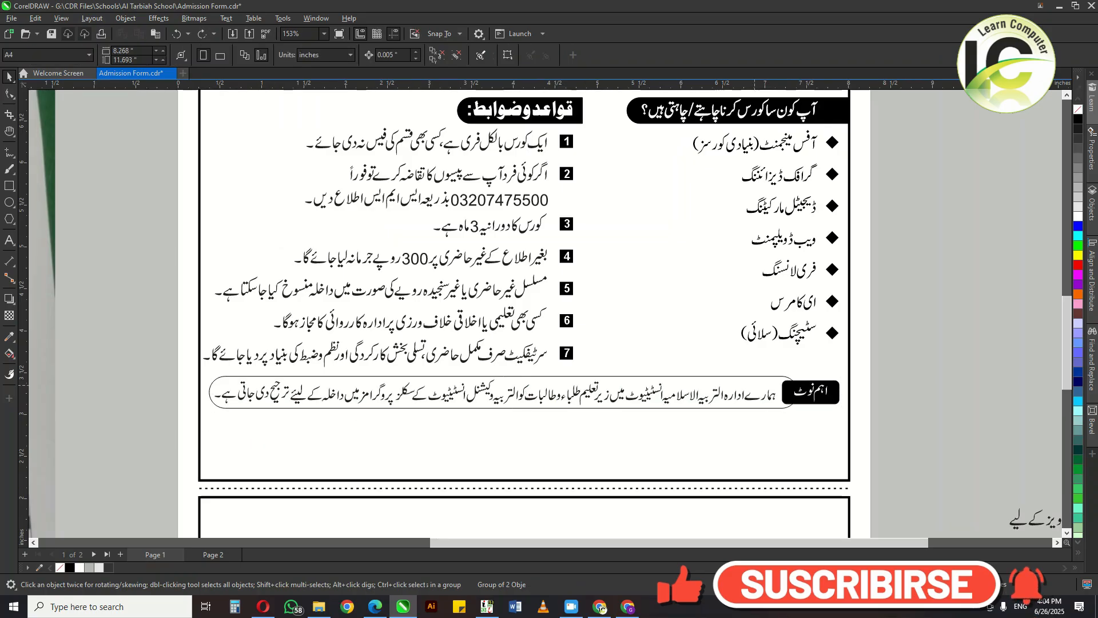
# Set the rounded note frame's outline width to 1 pt.
pyautogui.click(799, 391)
pyautogui.press('F12')
pyautogui.write('1')
pyautogui.press('Return')
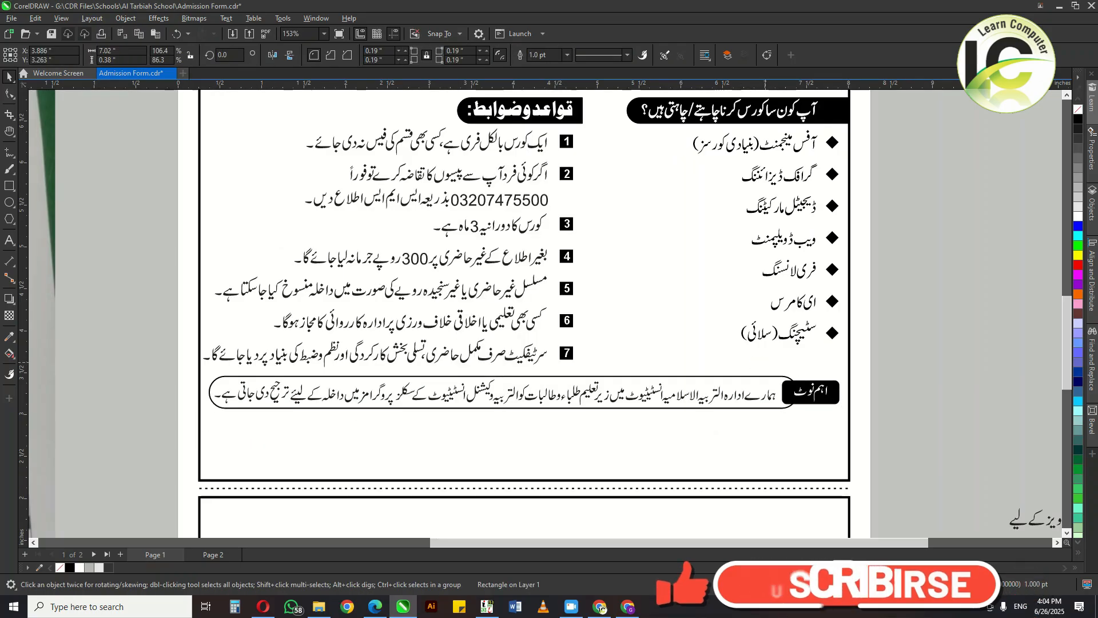
# Place a copy of the تعلیمی ادارہ label below the note frame, near the form's right border.
pyautogui.scroll(-1, 768, 373)
pyautogui.press('h')
pyautogui.scroll(-3, 791, 382)
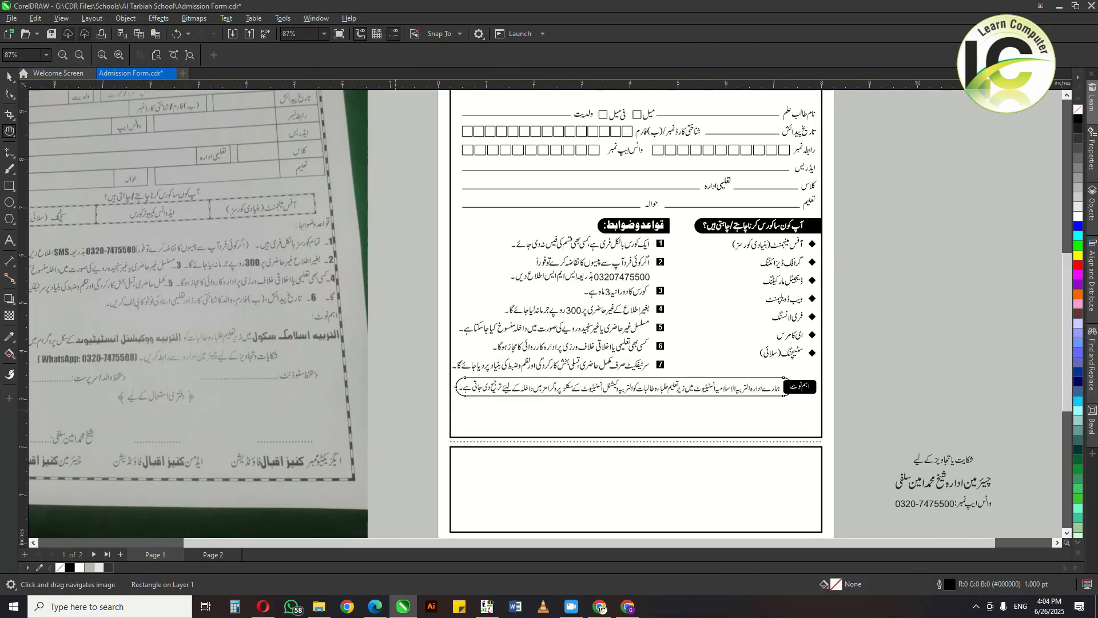
pyautogui.moveTo(302, 412); pyautogui.dragTo(394, 396)
pyautogui.press('space')
pyautogui.click(771, 329)
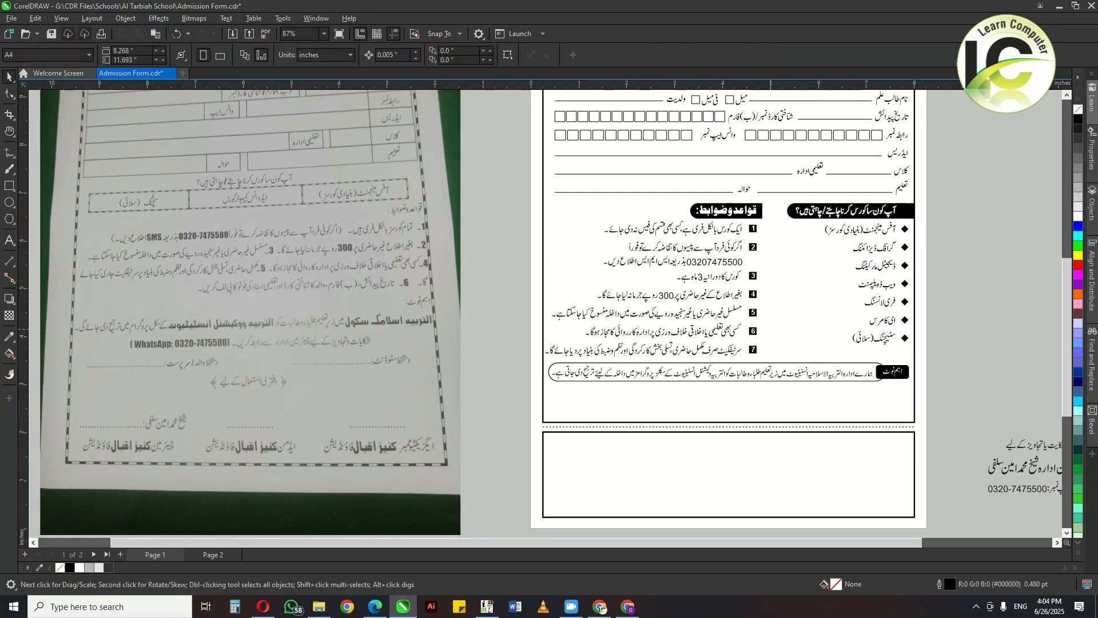
pyautogui.click(804, 173)
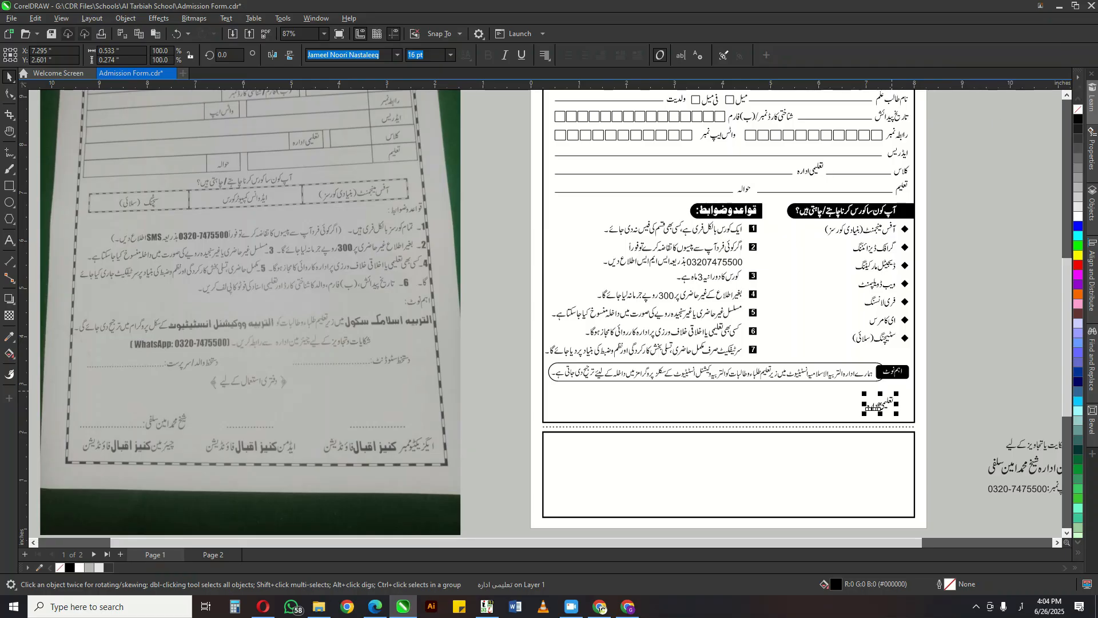
pyautogui.moveTo(838, 441); pyautogui.dragTo(838, 440)
# Replace the copied label's text with دستخط سٹوڈنٹ.
pyautogui.press('F8')
pyautogui.hotkey('ctrl', 'a')
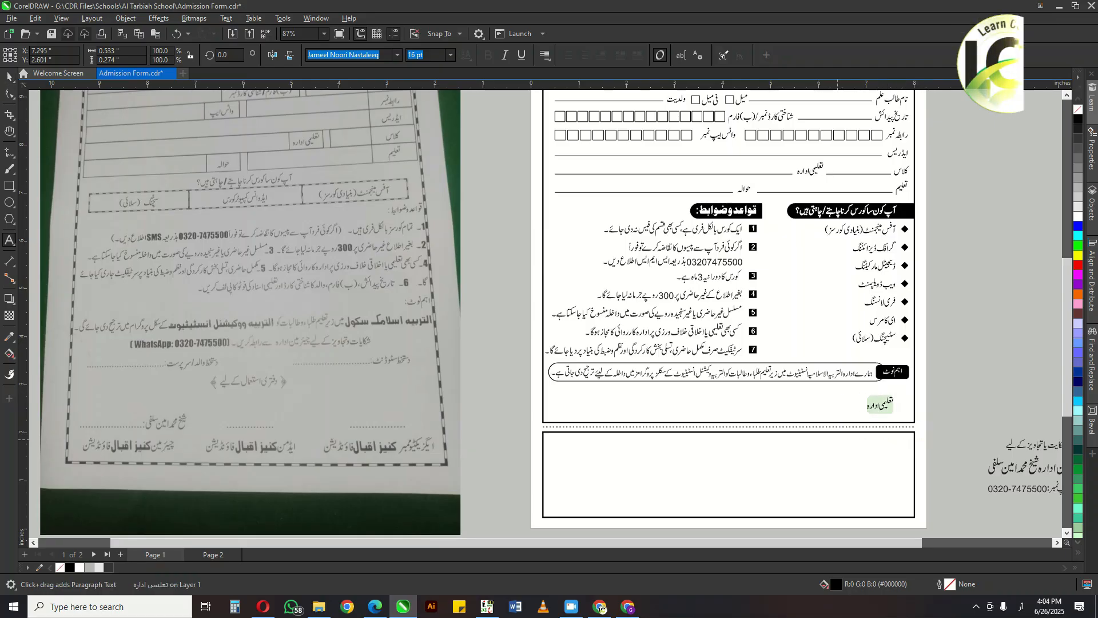
pyautogui.write('دستخط سٹوڈنٹ')
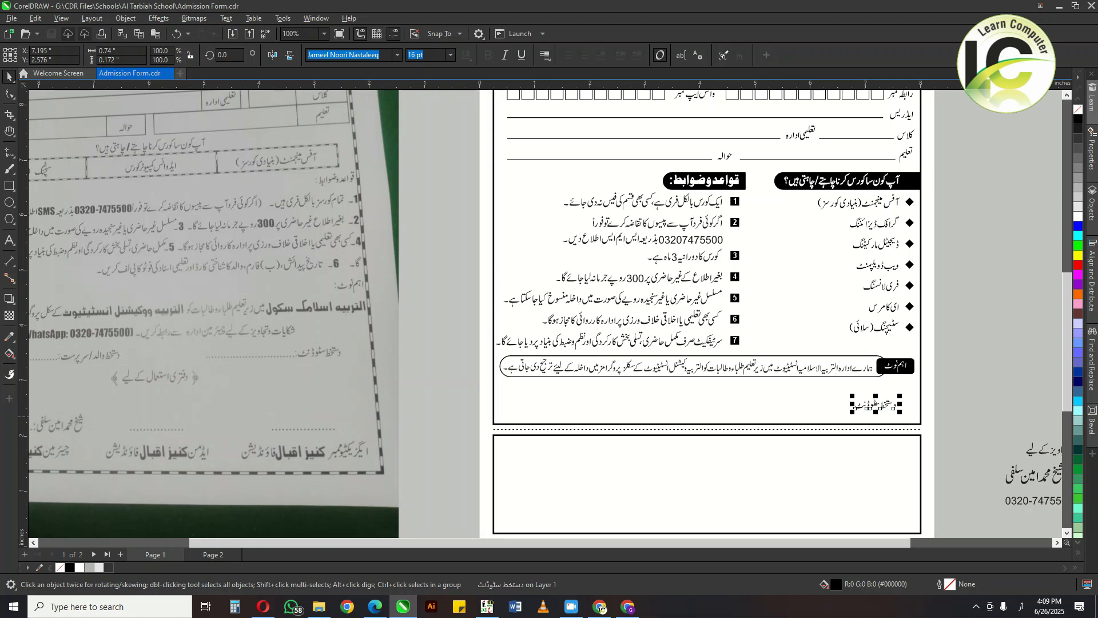
# Place a copy of the دستخط سٹوڈنٹ label about 2.85 inches to its left on the same row.
pyautogui.moveTo(868, 406); pyautogui.dragTo(724, 406)
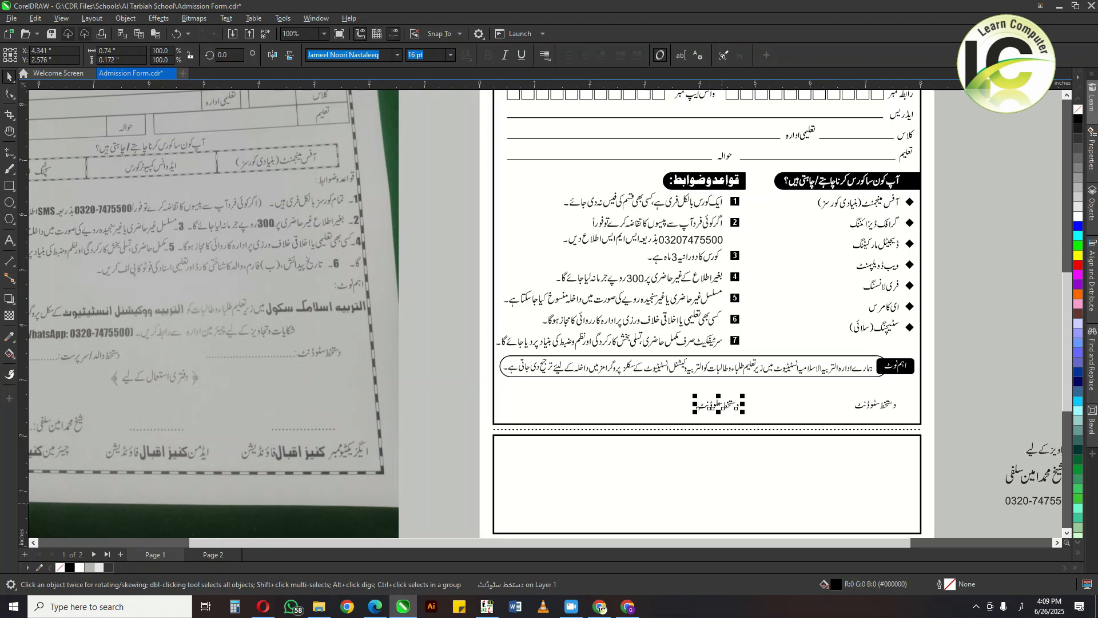
pyautogui.press('F8')
pyautogui.hotkey('ctrl', 'a')
pyautogui.hotkey('ctrl', 'z')
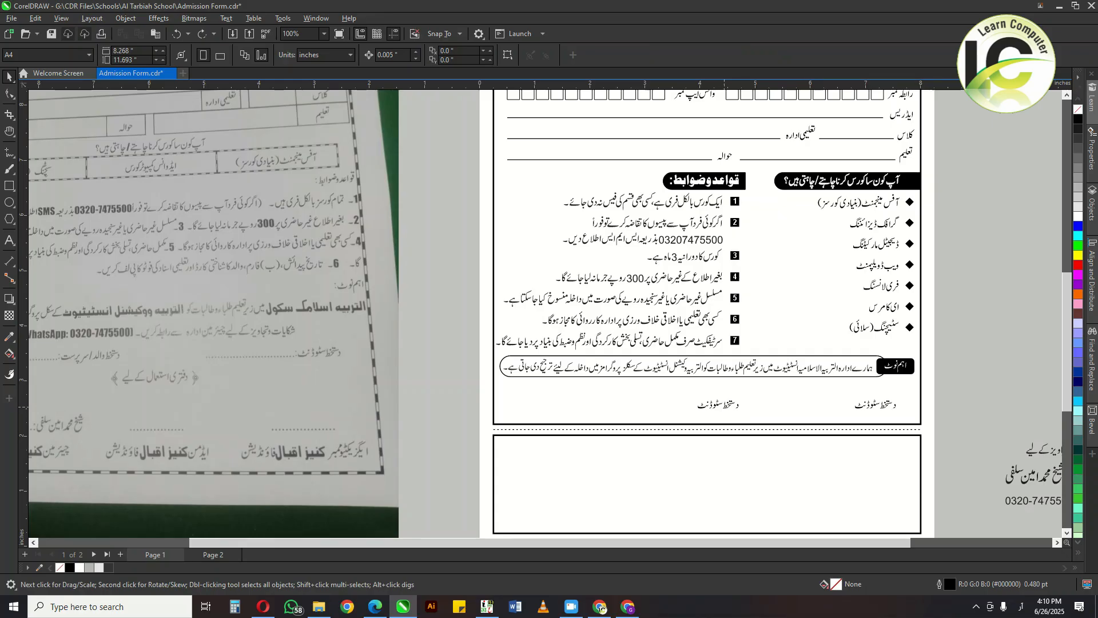
# Change the left copy's text to دستخط والد / دستخط سرپرست:.
pyautogui.click(724, 408)
pyautogui.press('F8')
pyautogui.press('BackSpace')
pyautogui.press('BackSpace')
pyautogui.press('BackSpace')
pyautogui.press('BackSpace')
pyautogui.press('BackSpace')
pyautogui.press('BackSpace')
pyautogui.press('BackSpace')
pyautogui.press('BackSpace')
pyautogui.press('BackSpace')
pyautogui.press('BackSpace')
pyautogui.press('BackSpace')
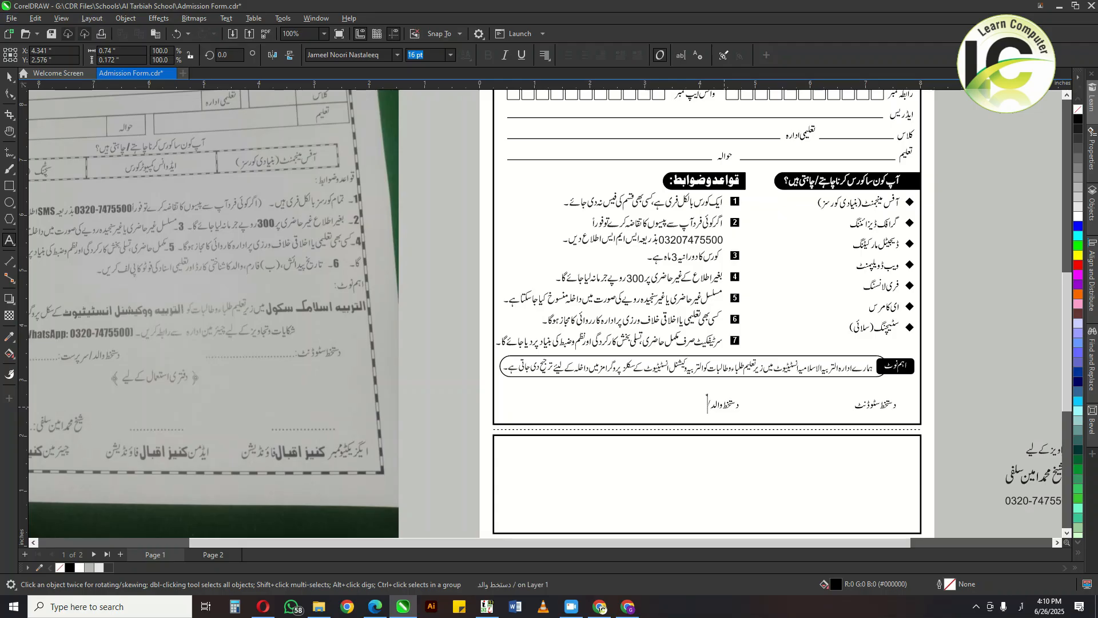
pyautogui.write('ستخط والد / دستخط سرپرست:')
pyautogui.hotkey('ctrl', 'space')
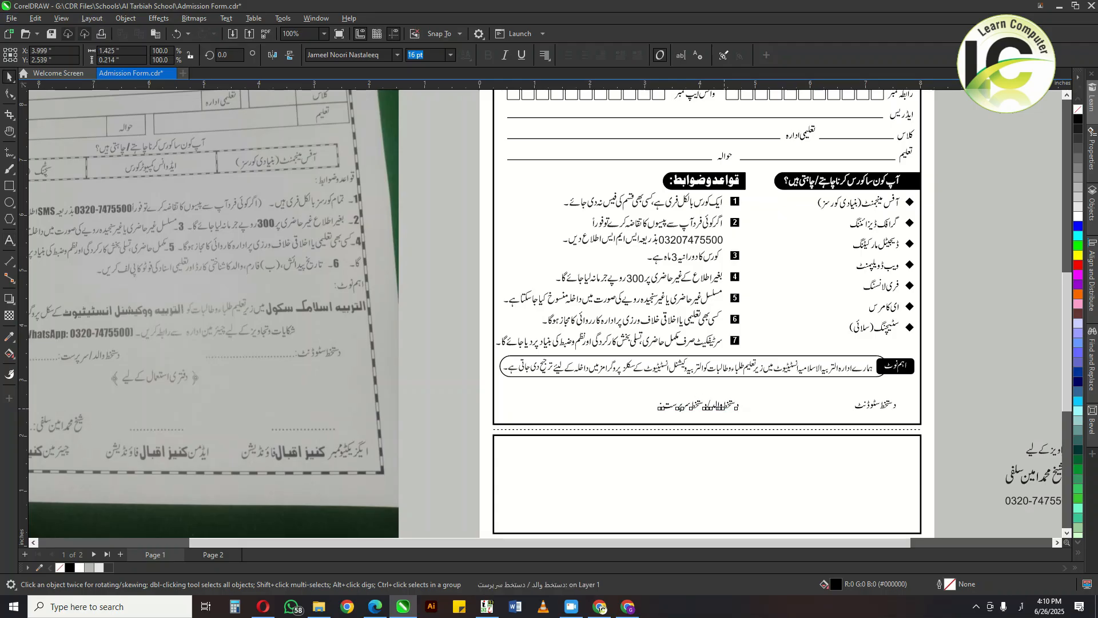
# Draw a horizontal signature line about 2.67 inches long left of the parent/guardian label and copy it beside the دستخط سٹوڈنٹ label.
pyautogui.scroll(1, 620, 398)
pyautogui.press('F5')
pyautogui.click(488, 408)
pyautogui.keyDown('ctrl'); pyautogui.click(656, 422); pyautogui.keyUp('ctrl')
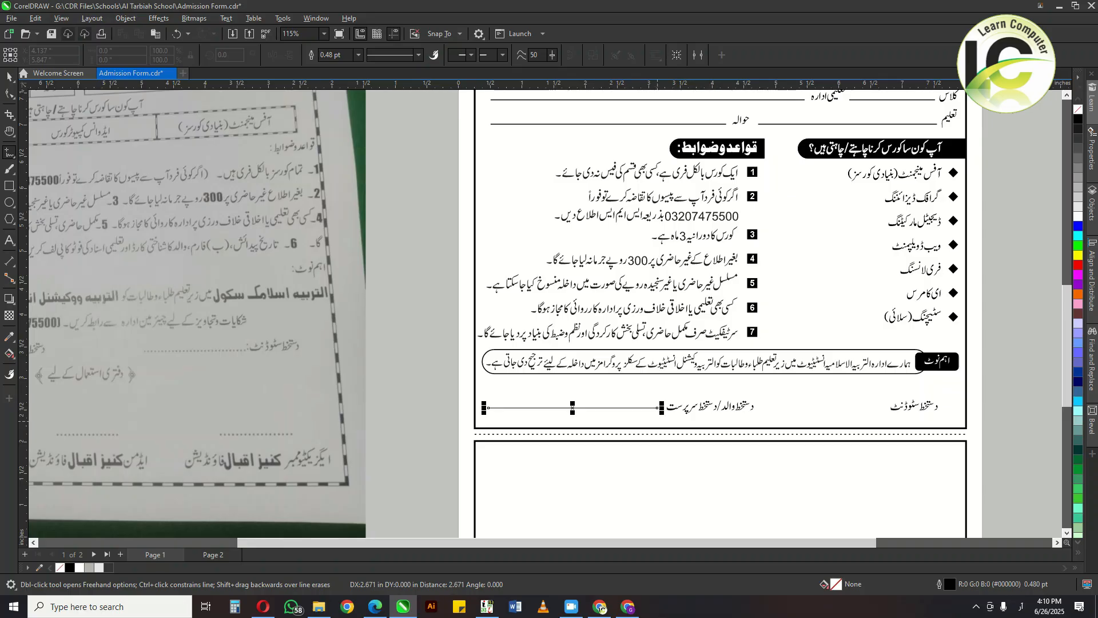
pyautogui.press('space')
pyautogui.moveTo(644, 408); pyautogui.dragTo(872, 428)
pyautogui.press('space')
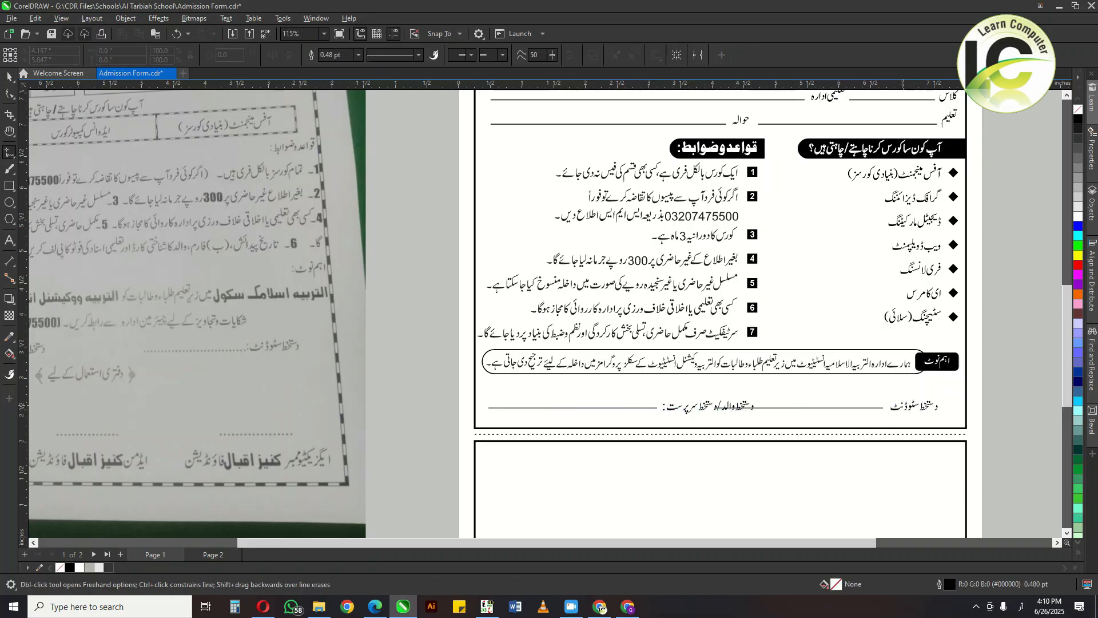
# Add a colon to the end of the دستخط سٹوڈنٹ label.
pyautogui.press('F8')
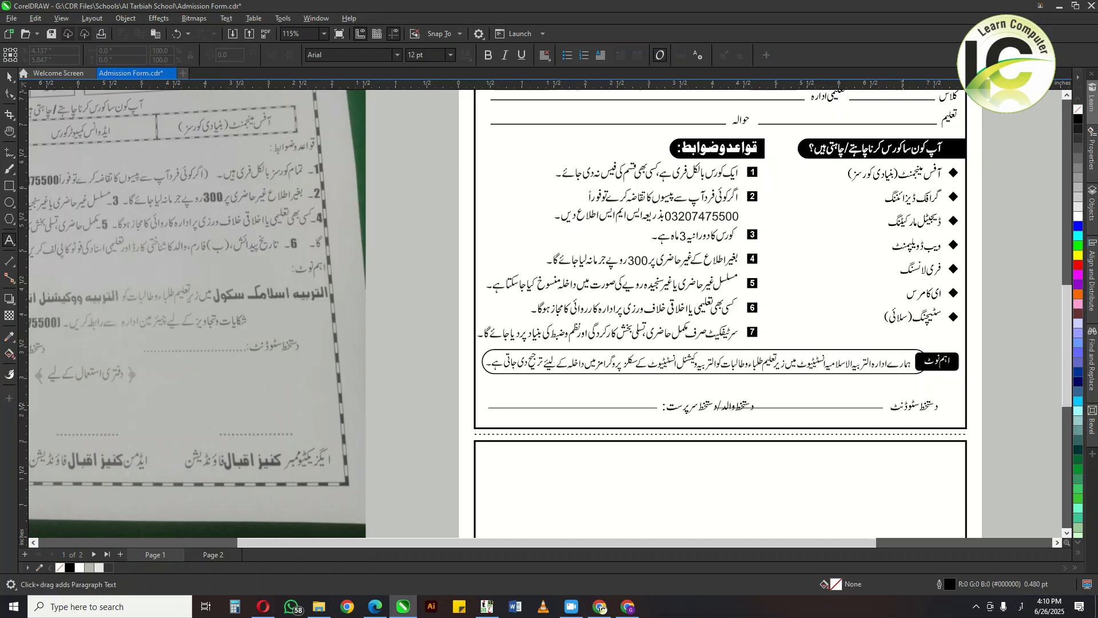
pyautogui.click(887, 405)
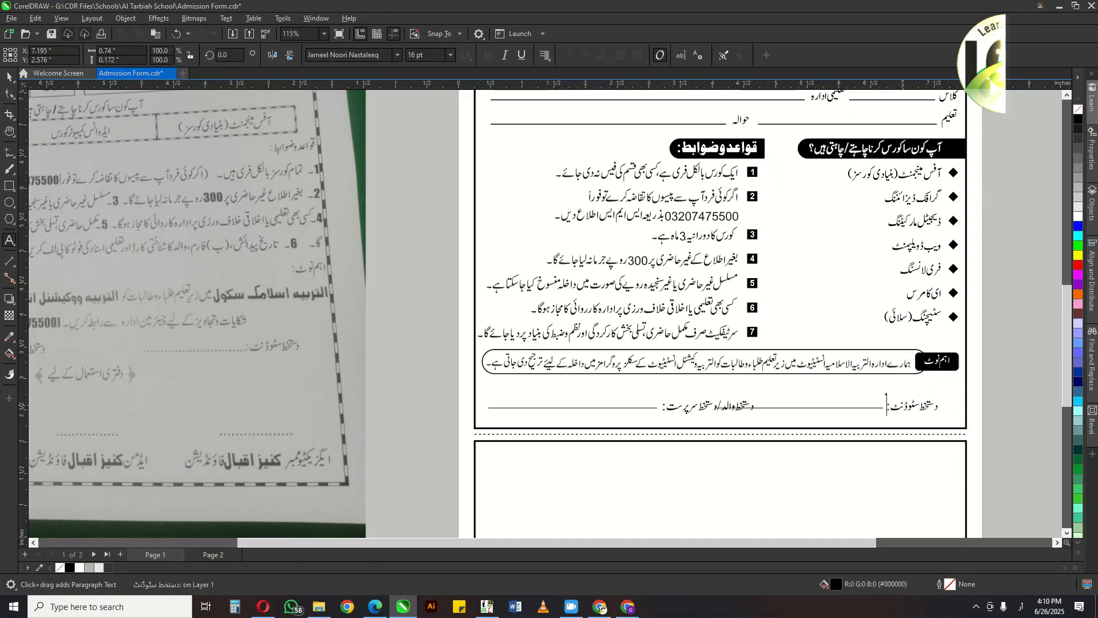
# Shorten both signature lines from their left ends to about 1.8 inches each.
pyautogui.hotkey('ctrl', 'space')
pyautogui.click(812, 407)
pyautogui.moveTo(712, 407)
pyautogui.mouseDown()
pyautogui.moveTo(759, 417)
pyautogui.moveTo(769, 407)
pyautogui.mouseUp()
pyautogui.click(572, 408)
pyautogui.moveTo(485, 408); pyautogui.dragTo(543, 408)
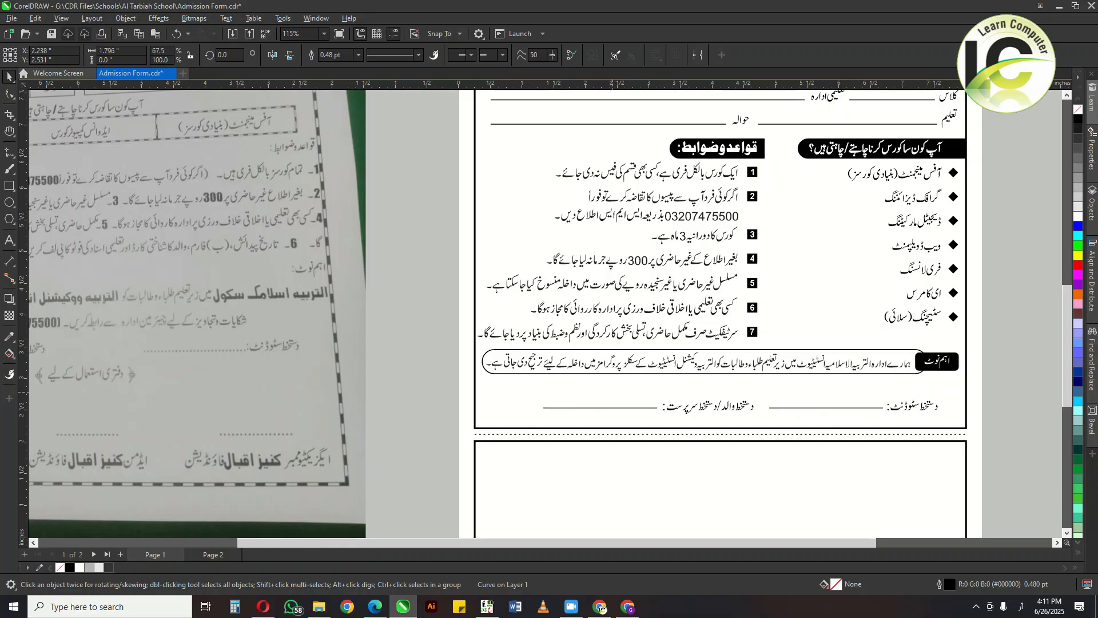
# Group the parent/guardian signature label with its line and align the group to the left edge of the framed note.
pyautogui.keyDown('shift'); pyautogui.click(673, 407); pyautogui.keyUp('shift')
pyautogui.moveTo(672, 407); pyautogui.dragTo(619, 408)
pyautogui.hotkey('ctrl', 'g')
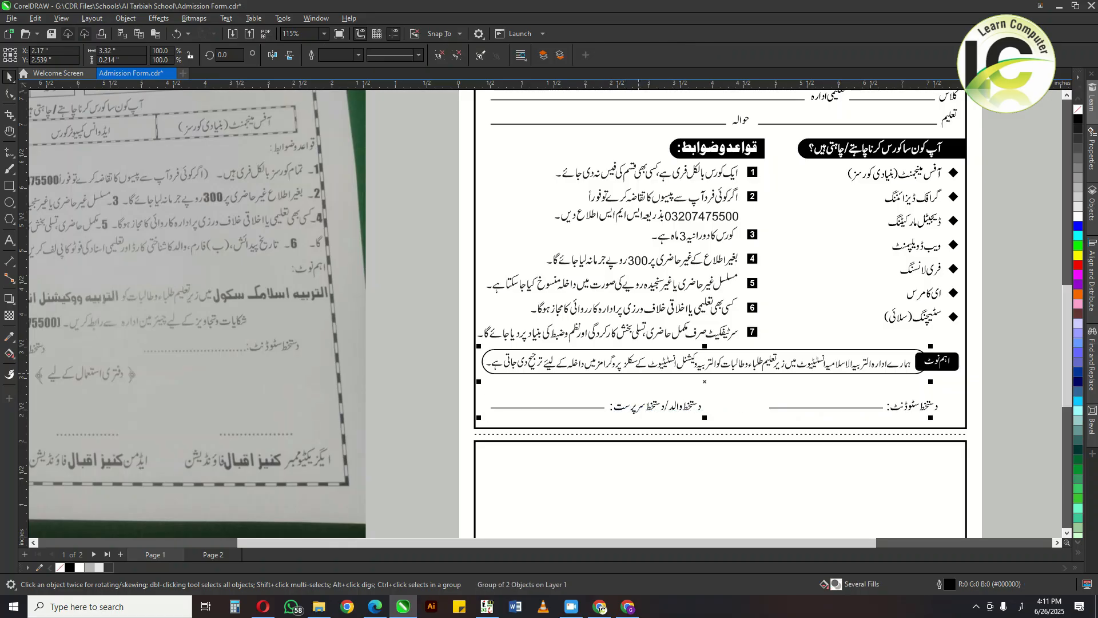
pyautogui.press('l')
pyautogui.click(737, 393)
# Group the دستخط سٹوڈنٹ: label with its line and right-align the group with the last course's diamond bullet.
pyautogui.moveTo(835, 417)
pyautogui.mouseDown()
pyautogui.moveTo(906, 421)
pyautogui.moveTo(928, 400)
pyautogui.mouseUp()
pyautogui.hotkey('ctrl', 'g')
pyautogui.keyDown('shift'); pyautogui.click(953, 316); pyautogui.keyUp('shift')
pyautogui.press('r')
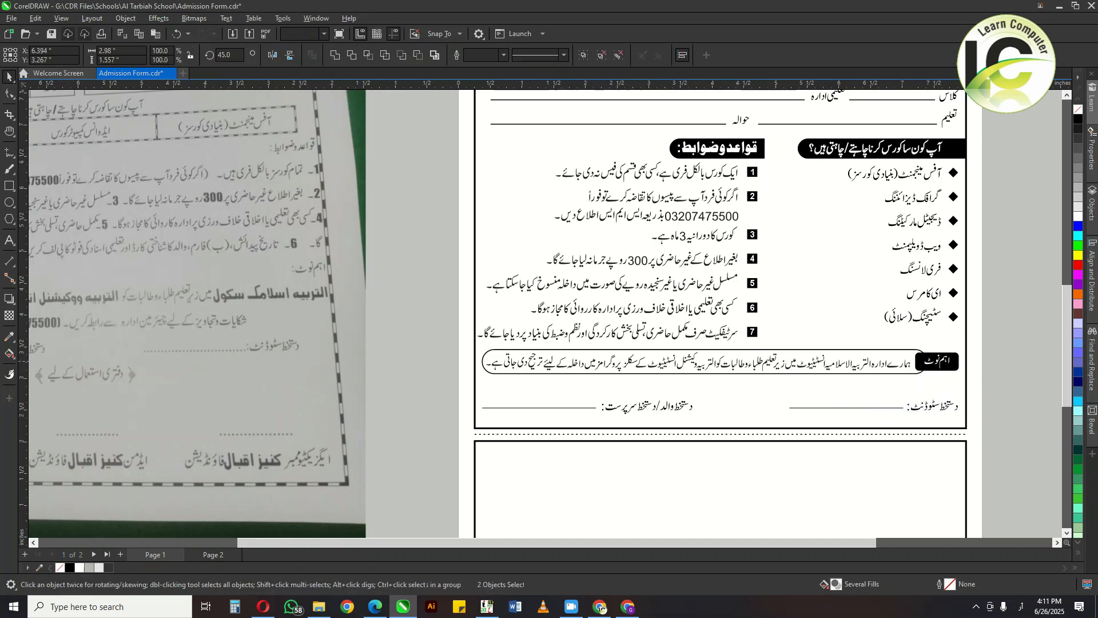
# Place a copy of the دستخط سٹوڈنٹ: label near the upper middle of the empty lower box.
pyautogui.press('h')
pyautogui.scroll(-1, 820, 388)
pyautogui.scroll(-1, 776, 408)
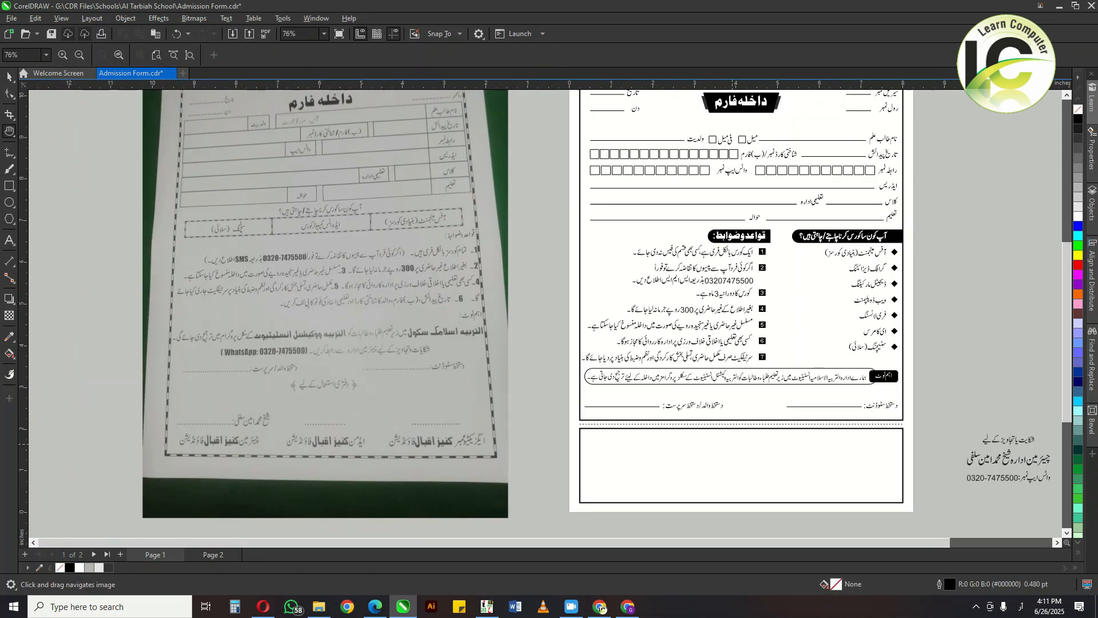
pyautogui.moveTo(734, 443); pyautogui.dragTo(738, 378)
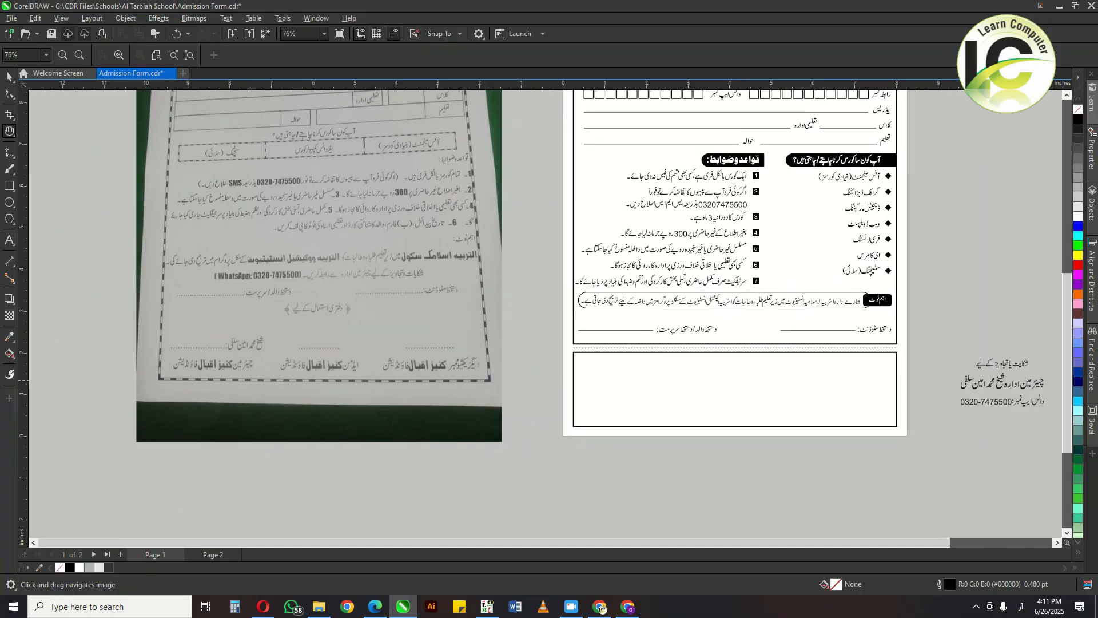
pyautogui.press('space')
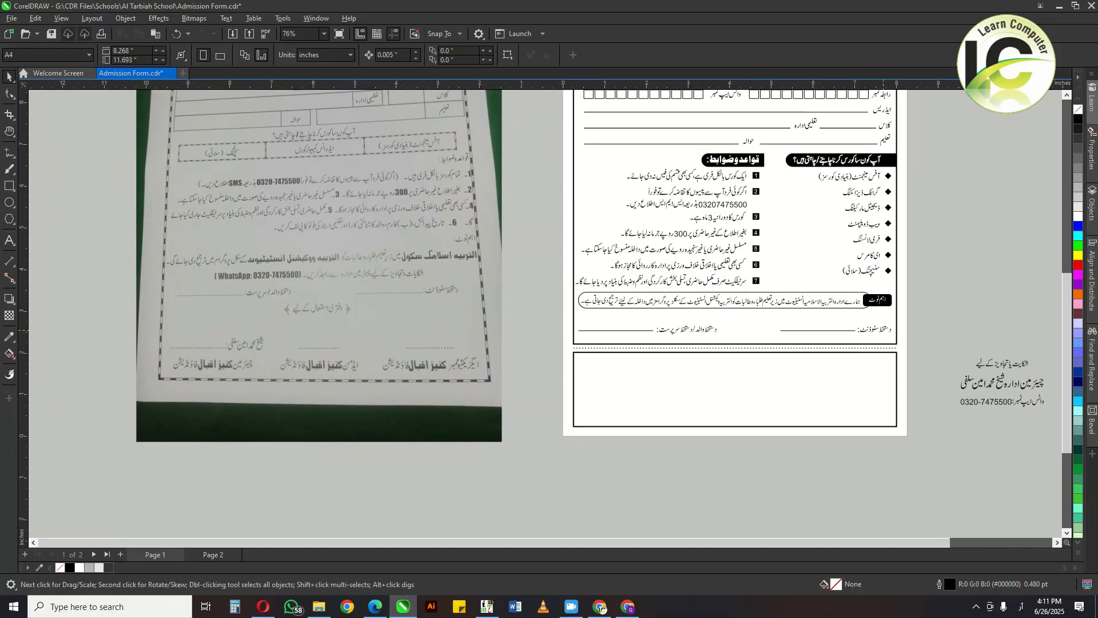
pyautogui.moveTo(858, 331); pyautogui.dragTo(739, 367)
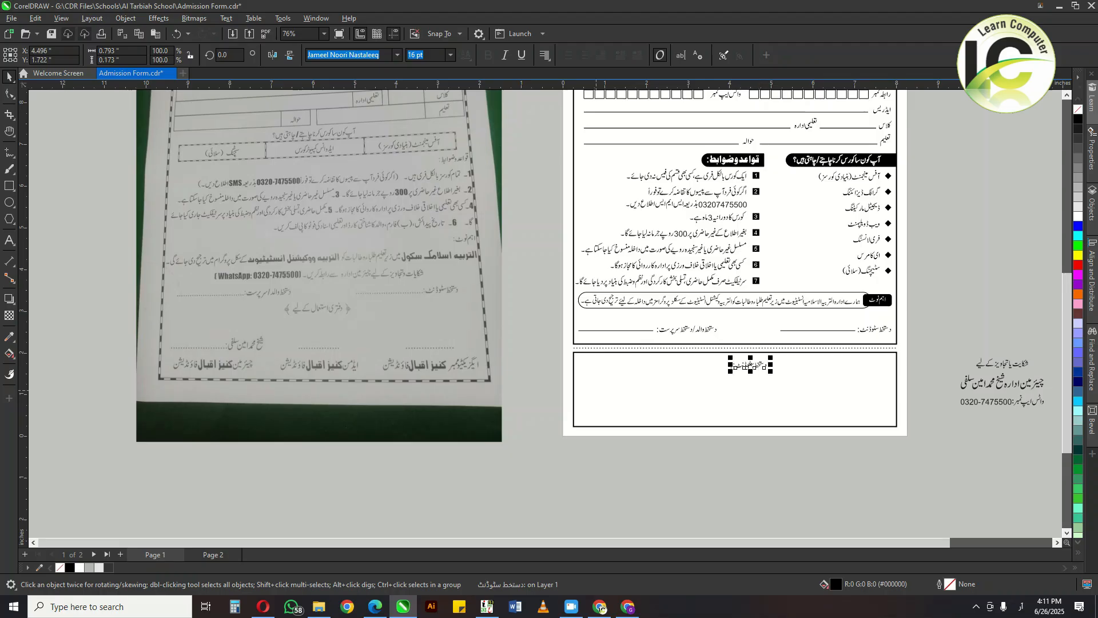
# Change the copied label's text to دفتری استعمال کیلئے and centre it horizontally in the lower box.
pyautogui.scroll(1, 596, 392)
pyautogui.press('F8')
pyautogui.hotkey('ctrl', 'a')
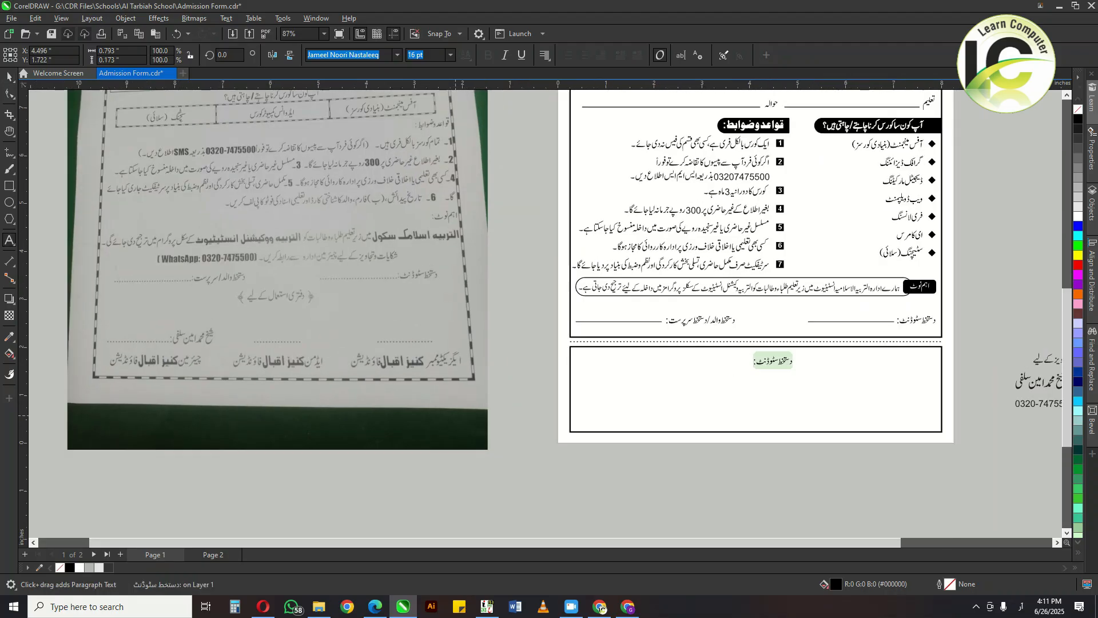
pyautogui.write('دست')
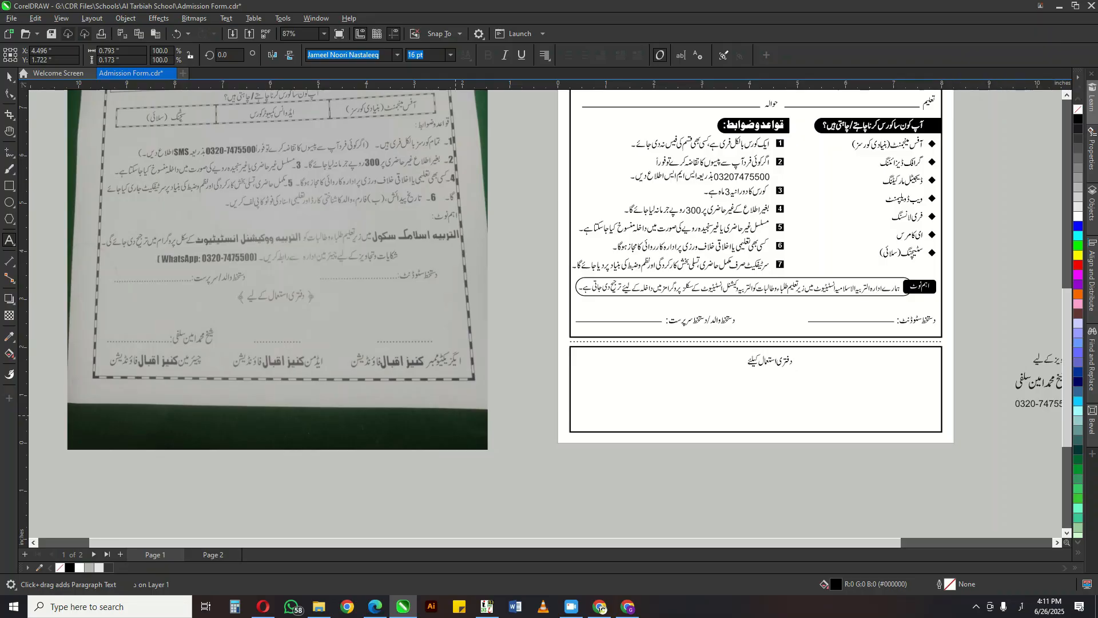
pyautogui.hotkey('ctrl', 'space')
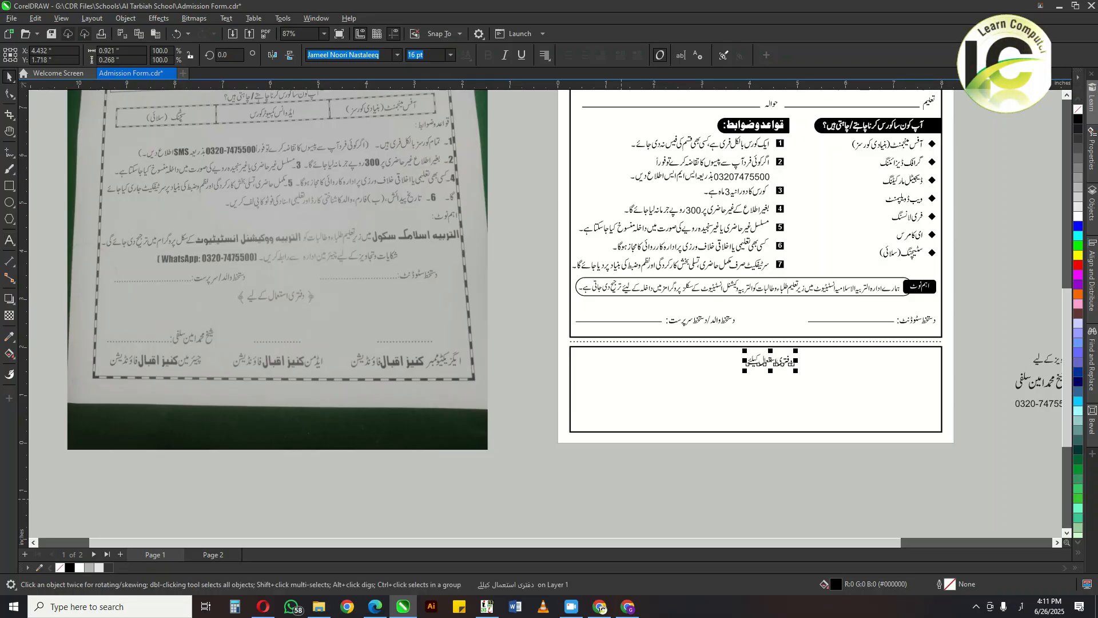
pyautogui.keyDown('shift'); pyautogui.click(775, 369); pyautogui.keyUp('shift')
pyautogui.press('c')
pyautogui.press('Escape')
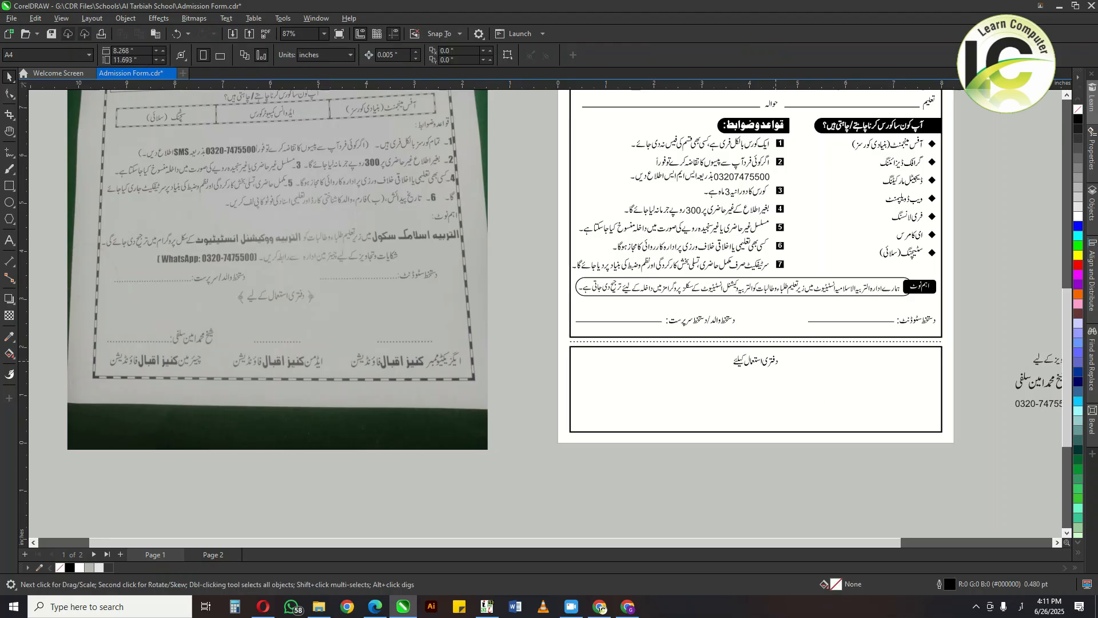
# Copy the دفتری استعمال کیلئے heading to the box's lower-right corner and change its text to ایگزیکٹور ممبر : کنیز اقبال فاؤنڈیشن.
pyautogui.moveTo(775, 361); pyautogui.dragTo(936, 424)
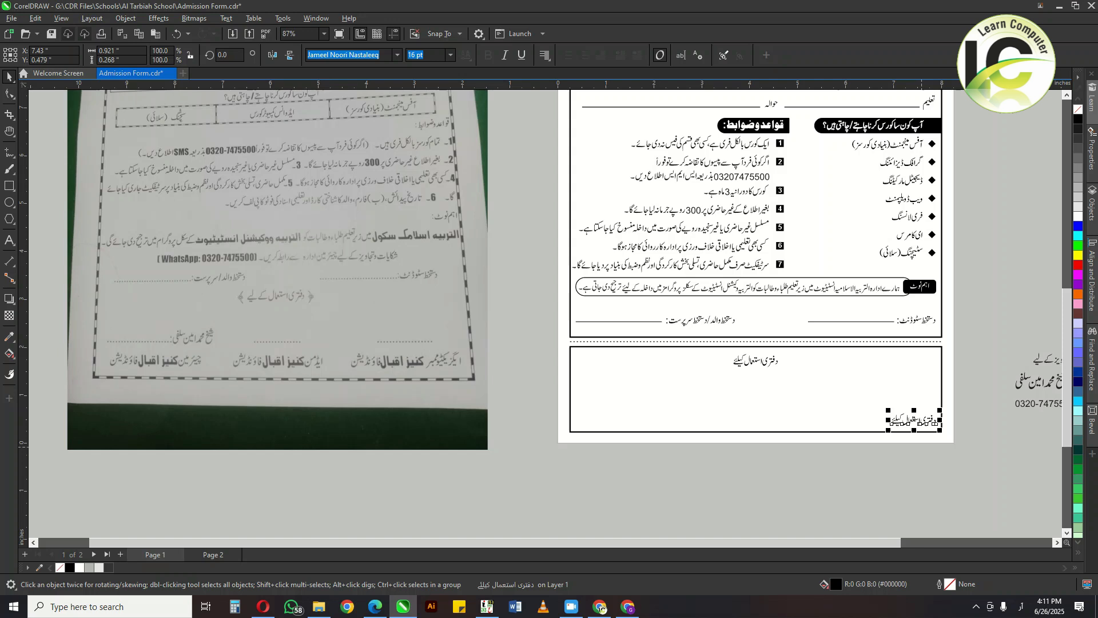
pyautogui.press('F8')
pyautogui.hotkey('ctrl', 'a')
pyautogui.write('ای')
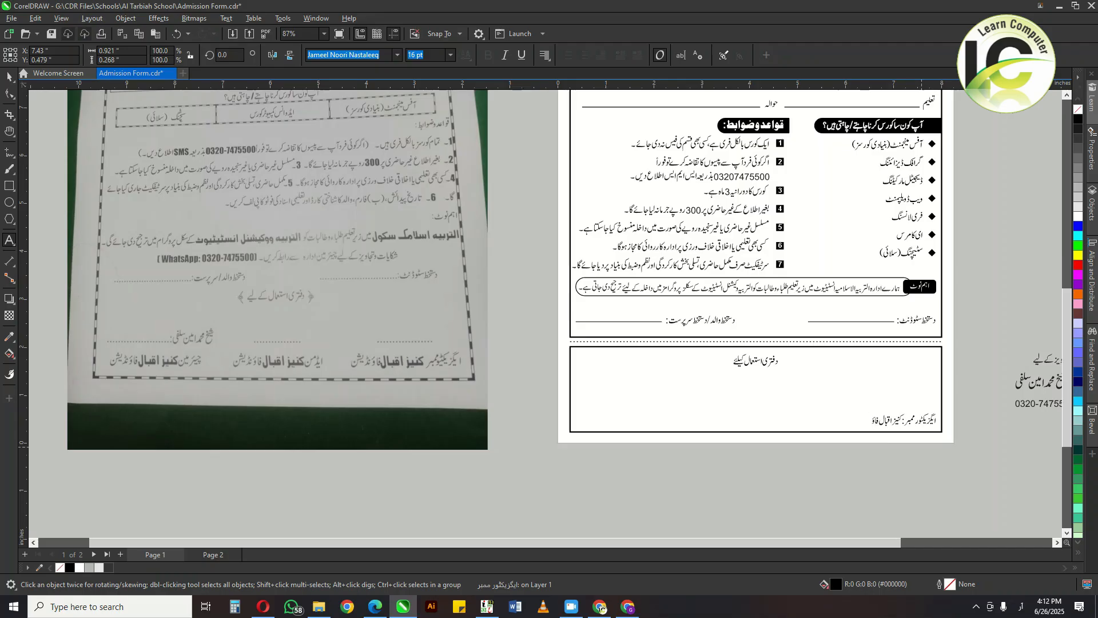
pyautogui.write('شن')
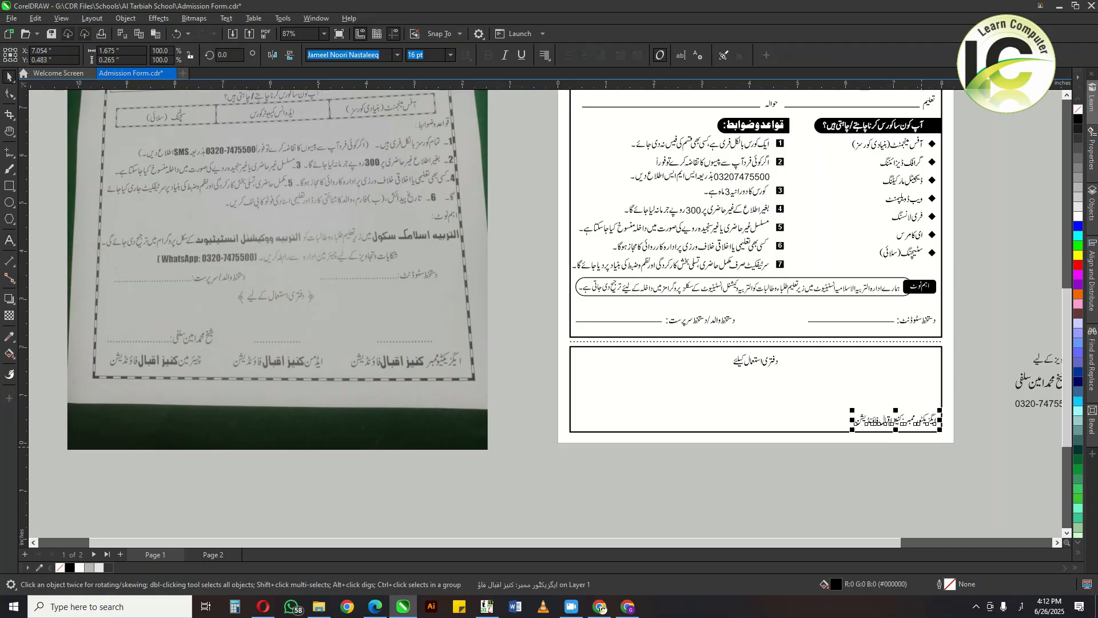
pyautogui.press('Escape')
# Place a copy of the ایگزیکٹور ممبر label about 2.24 inches to its left on the same row.
pyautogui.moveTo(891, 423); pyautogui.dragTo(784, 423)
pyautogui.rightClick(776, 423)
pyautogui.hotkey('ctrl', 'a')
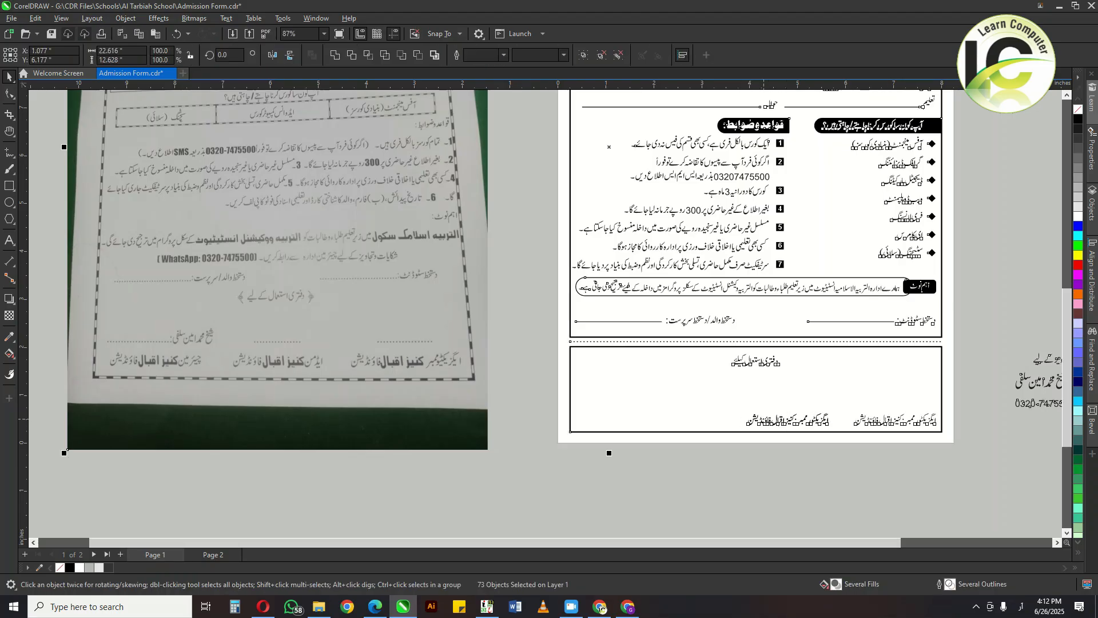
pyautogui.press('Escape')
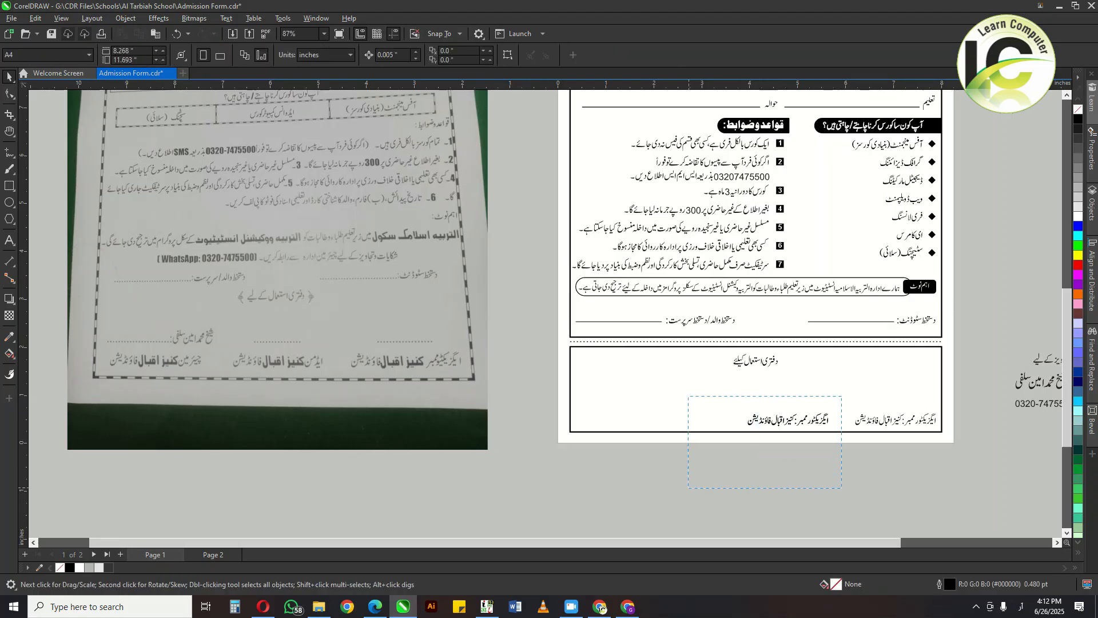
# Change the text of the left copy to ایڈمن کنیز اقبال فاؤنڈیشن.
pyautogui.moveTo(689, 488); pyautogui.dragTo(688, 488)
pyautogui.press('F8')
pyautogui.hotkey('ctrl', 'a')
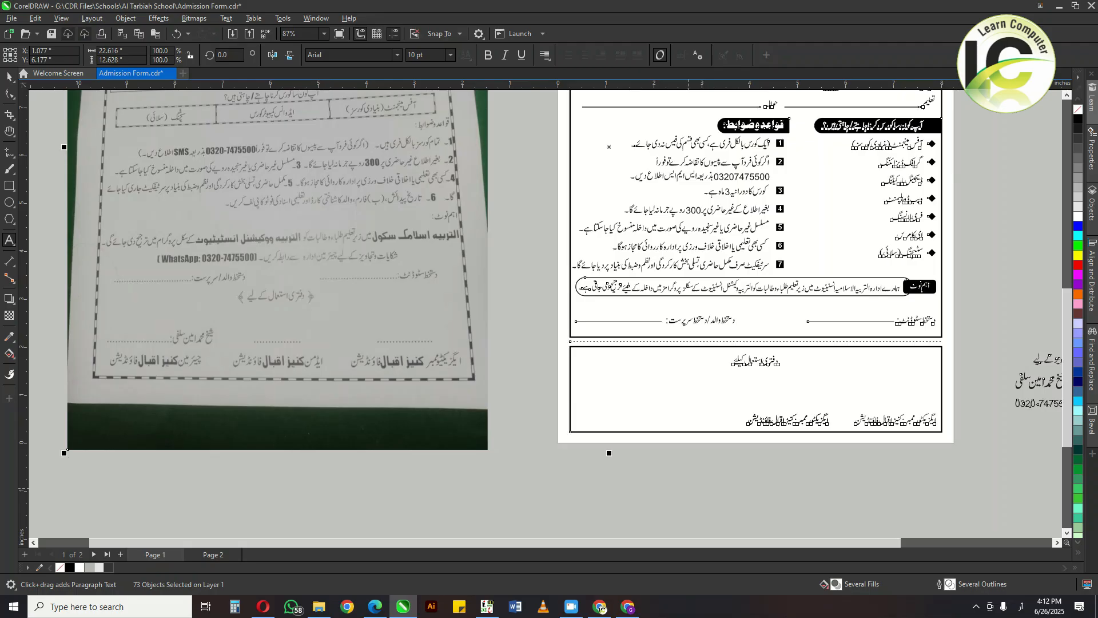
pyautogui.press('Escape')
pyautogui.moveTo(892, 458); pyautogui.dragTo(892, 457)
pyautogui.press('F8')
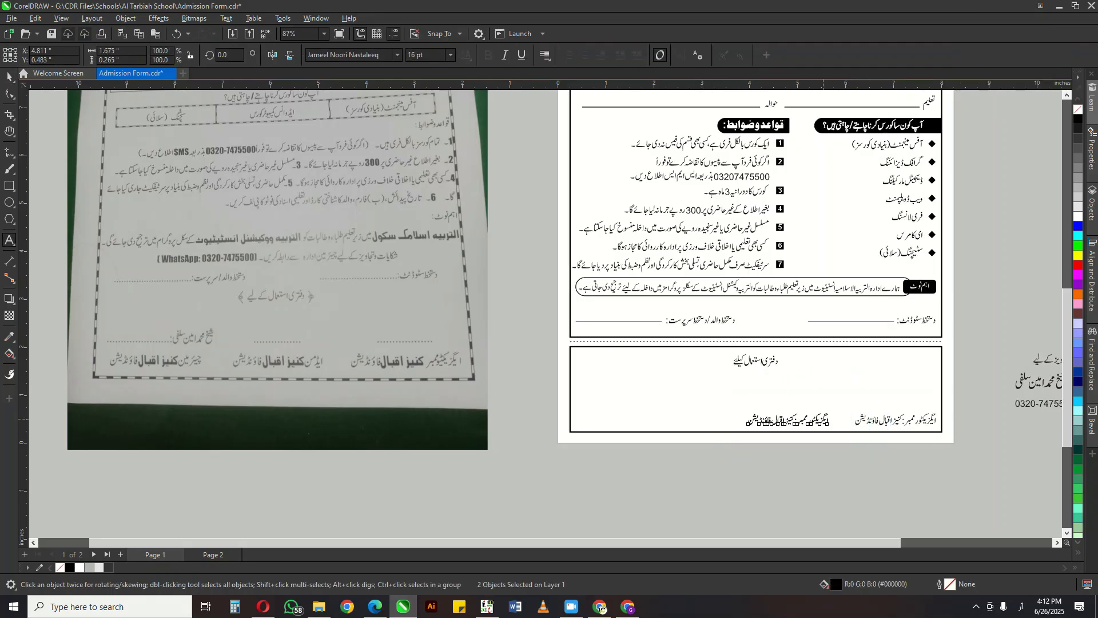
pyautogui.hotkey('ctrl', 'a')
pyautogui.write('ایڈمن')
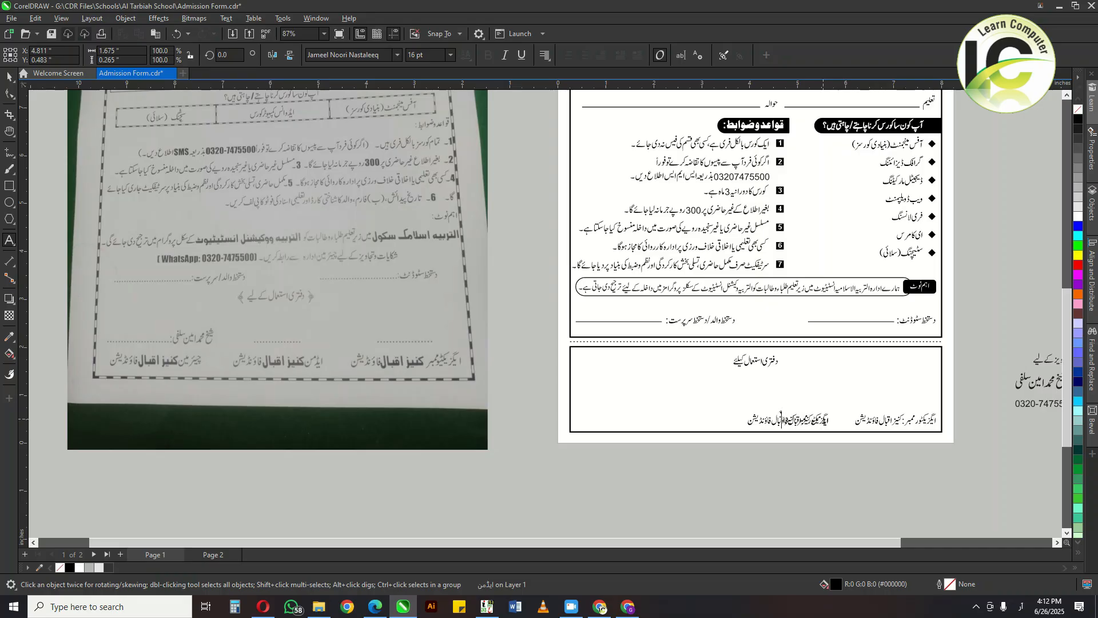
pyautogui.press('Escape')
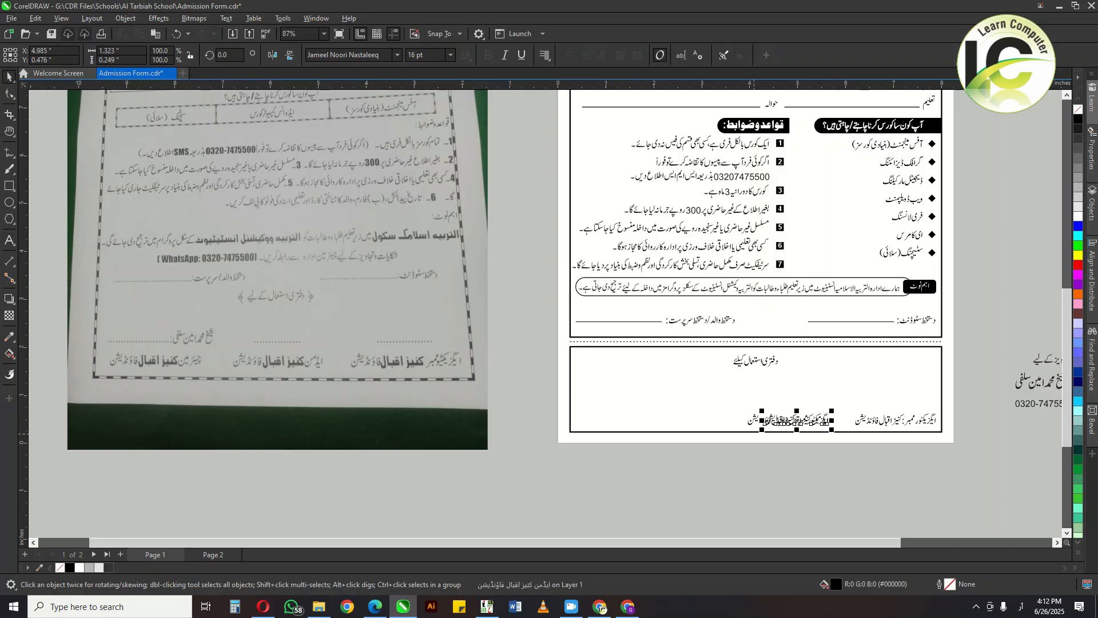
# Move the duplicate label overlapping the ایڈمن text to the left side of the box and change its text to چیئرمین: کنیز اقبال فاؤنڈیشن.
pyautogui.moveTo(797, 420); pyautogui.dragTo(649, 421)
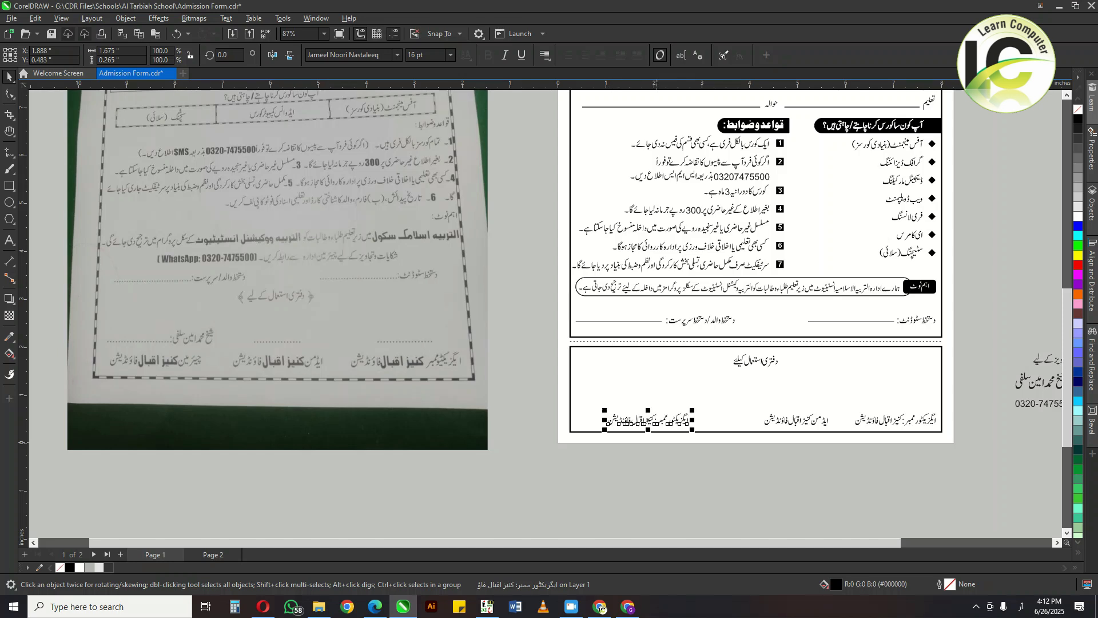
pyautogui.press('F8')
pyautogui.hotkey('ctrl', 'a')
pyautogui.write('چیئرمین')
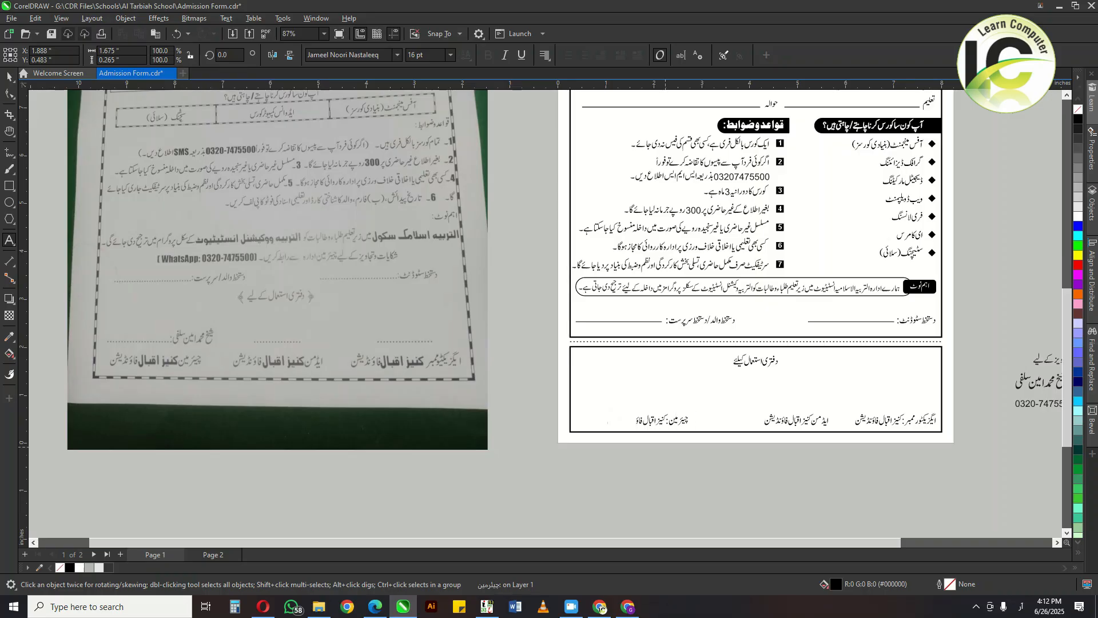
pyautogui.write(': کنیز اقبال فاؤنڈیشن')
pyautogui.hotkey('ctrl', 'space')
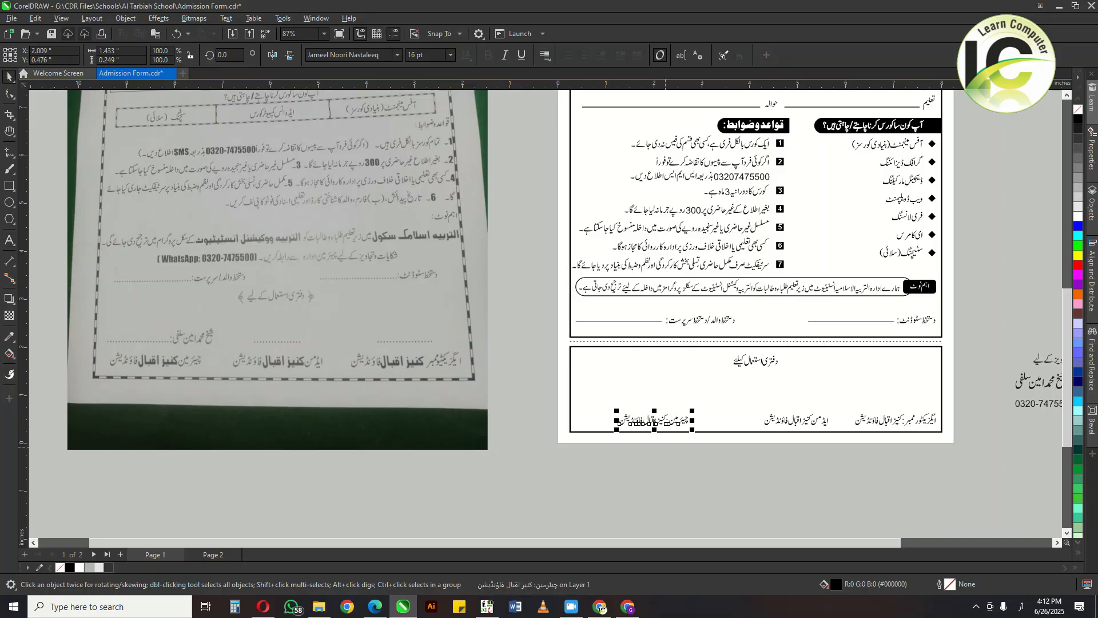
# Centre the ایڈمن label horizontally in the box and shift the چیئرمین label about 0.33 inches left.
pyautogui.press('Tab')
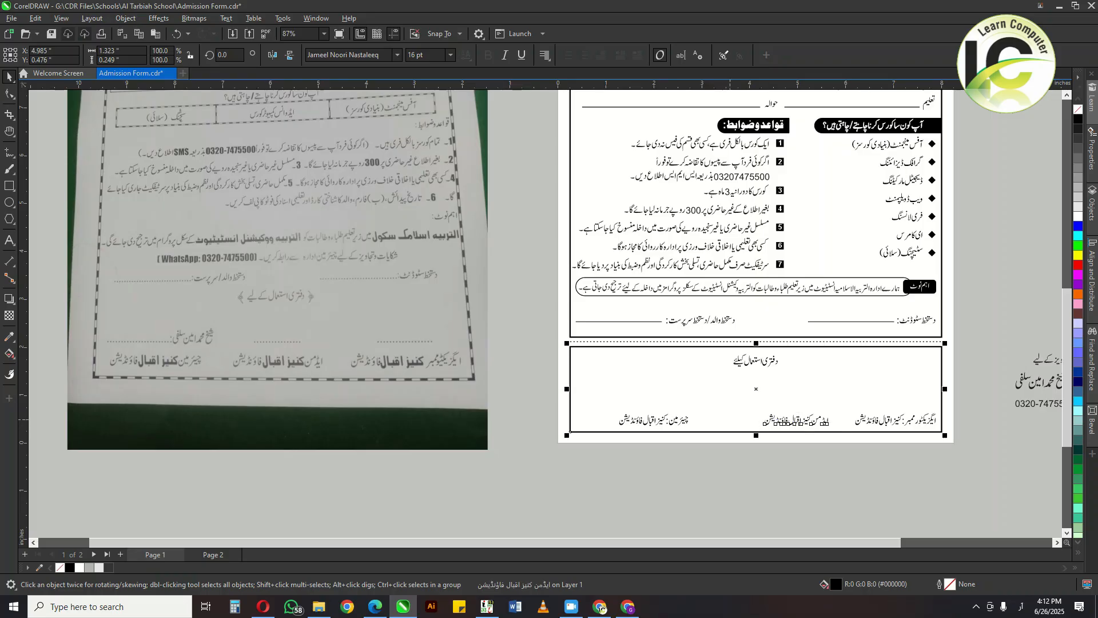
pyautogui.press('Tab')
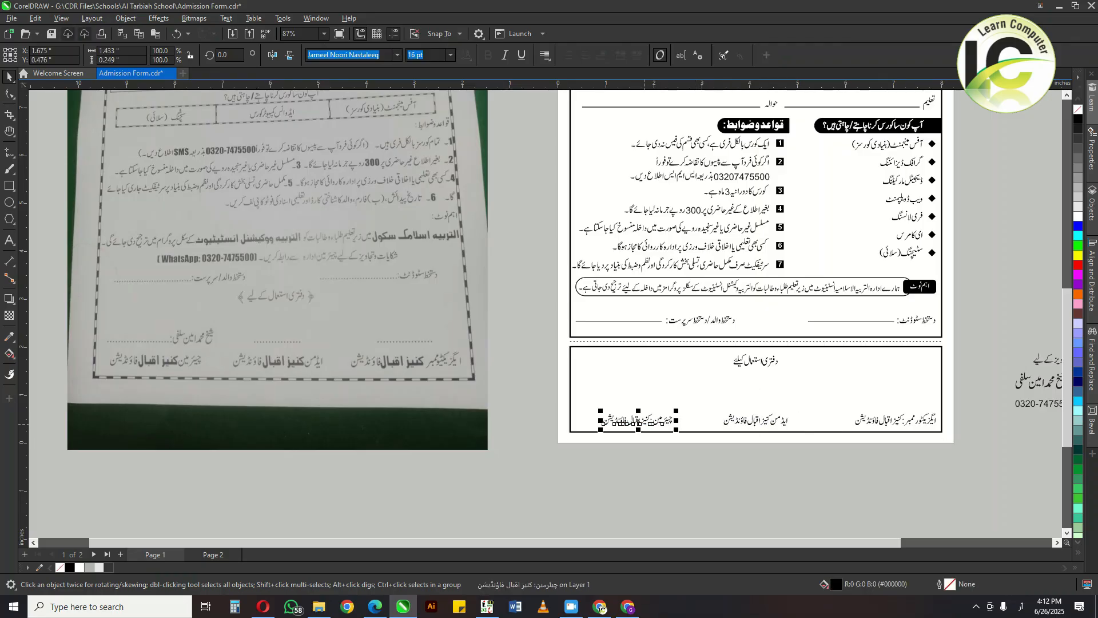
pyautogui.press('Escape')
# Draw a horizontal signature line about 1.81 inches long above the چیئرمین label and repeat it above the other two labels.
pyautogui.press('F5')
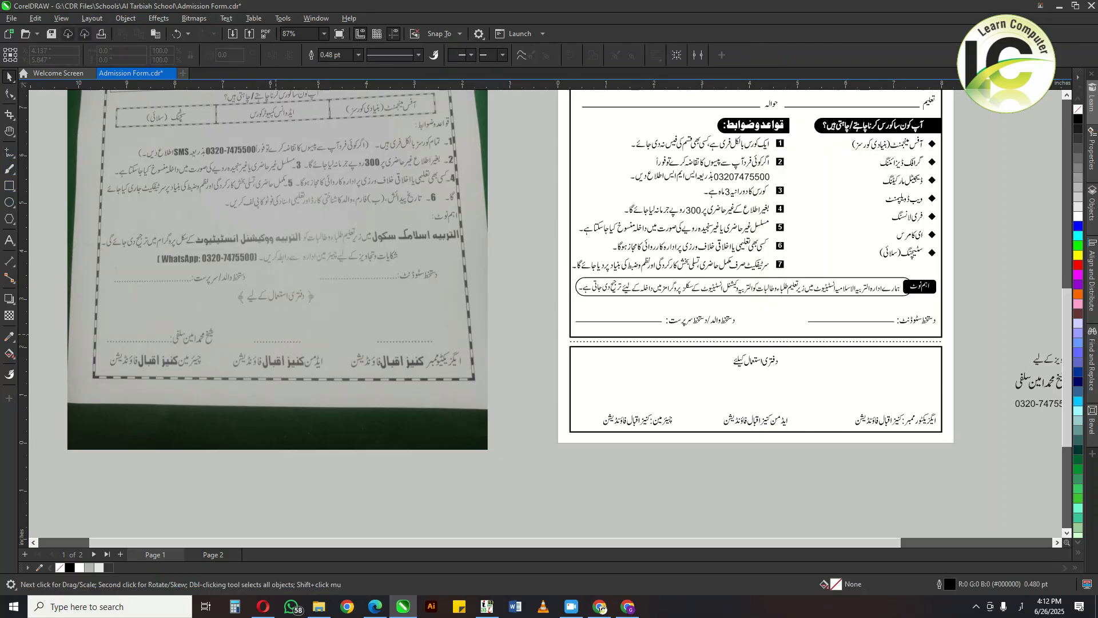
pyautogui.click(582, 406)
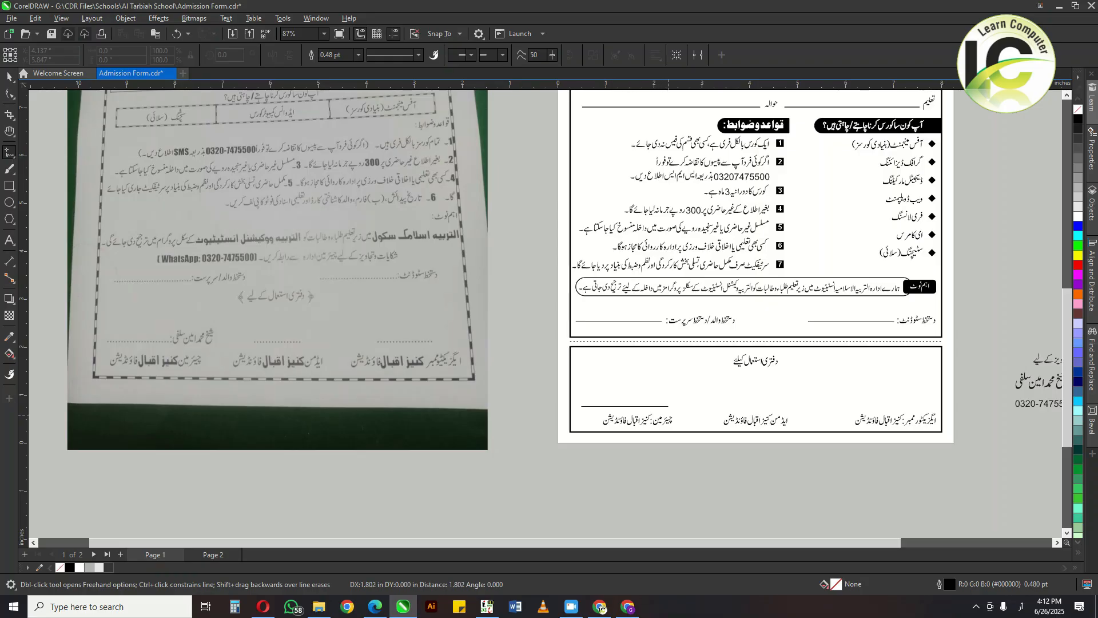
pyautogui.keyDown('ctrl'); pyautogui.click(669, 415); pyautogui.keyUp('ctrl')
pyautogui.press('space')
pyautogui.moveTo(659, 406); pyautogui.dragTo(781, 406)
pyautogui.rightClick(781, 406)
pyautogui.hotkey('ctrl', 'r')
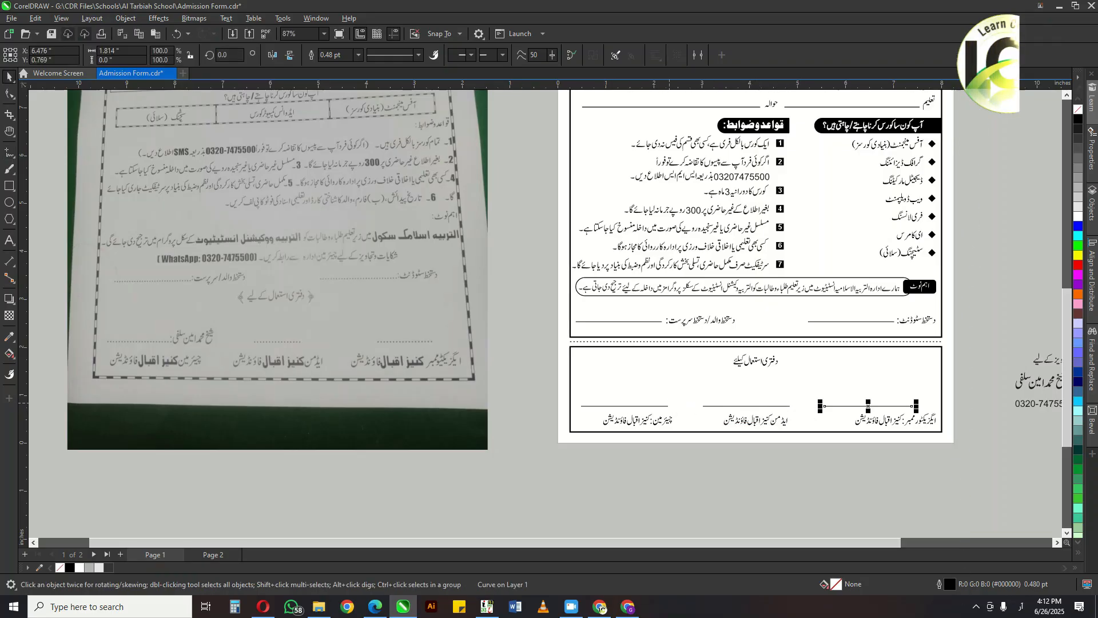
# Centre the three signature lines as a group horizontally in the lower box, then ungroup them.
pyautogui.moveTo(663, 400); pyautogui.dragTo(840, 411)
pyautogui.hotkey('ctrl', 'g')
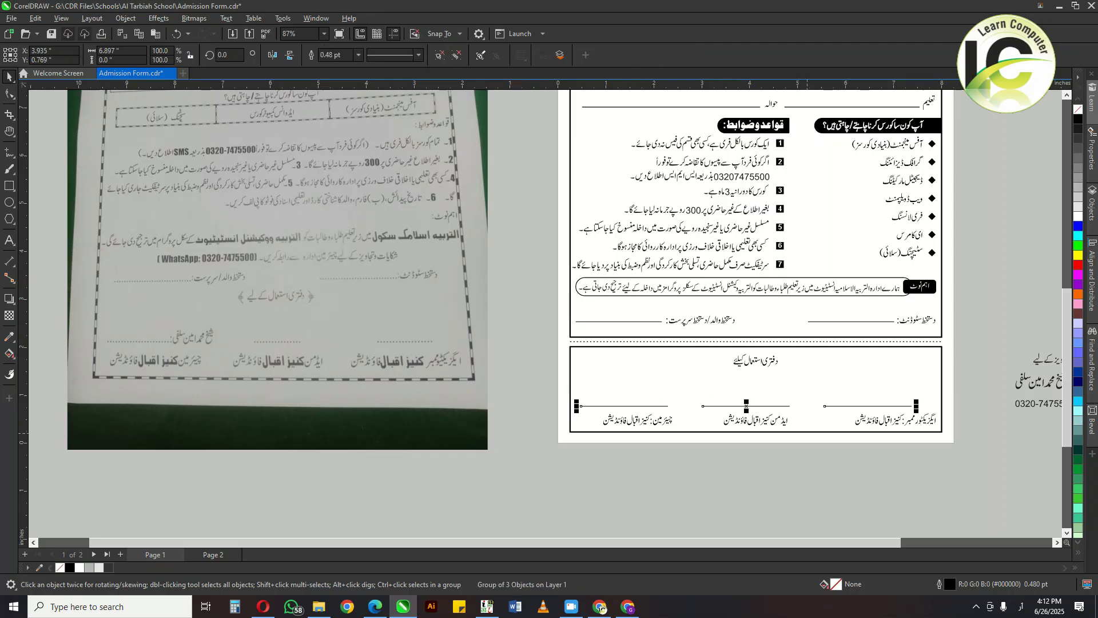
pyautogui.press('c')
pyautogui.press('Escape')
pyautogui.click(836, 406)
pyautogui.scroll(1, 978, 422)
pyautogui.hotkey('ctrl', 'u')
# Centre the چیئرمین label under its signature line and move both about 0.22 inches right.
pyautogui.moveTo(916, 405); pyautogui.dragTo(936, 410)
pyautogui.click(887, 419)
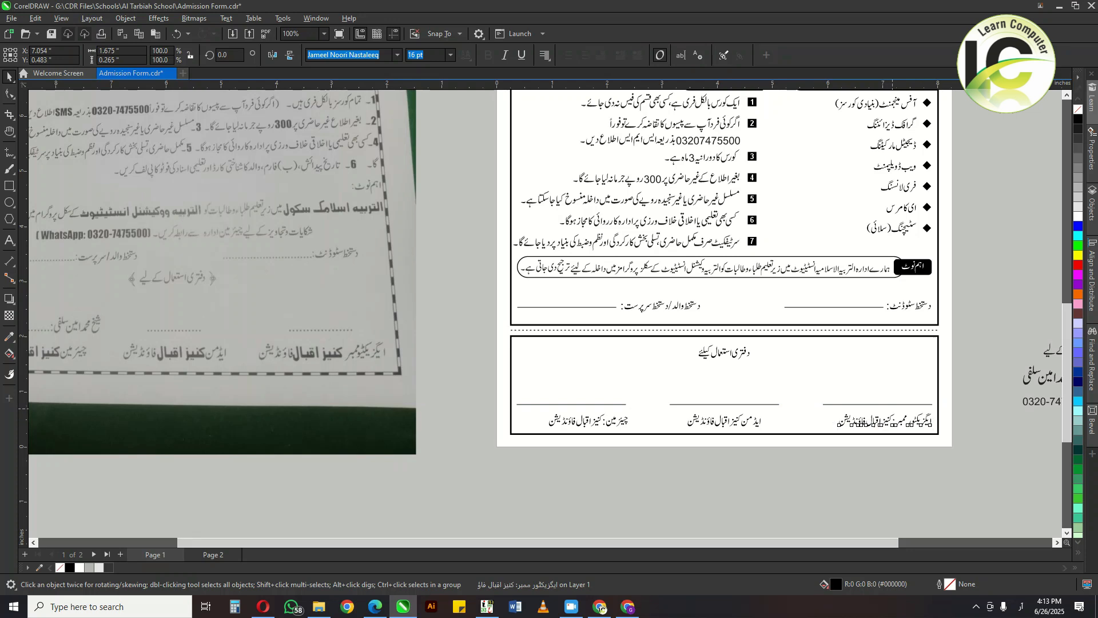
pyautogui.click(684, 405)
pyautogui.keyDown('shift'); pyautogui.click(725, 421); pyautogui.keyUp('shift')
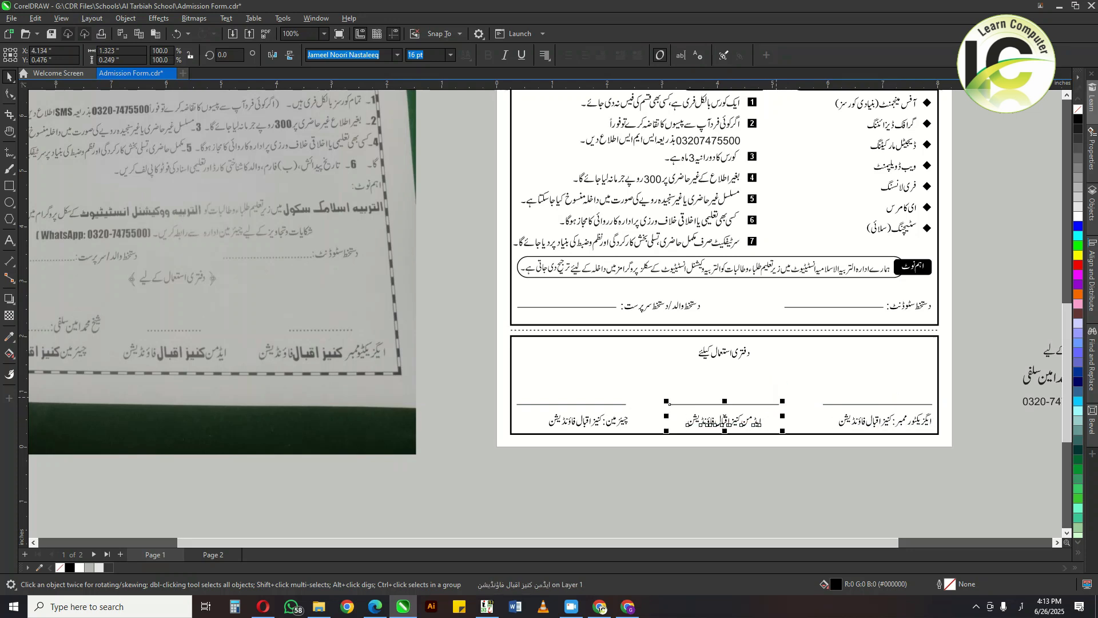
pyautogui.click(602, 421)
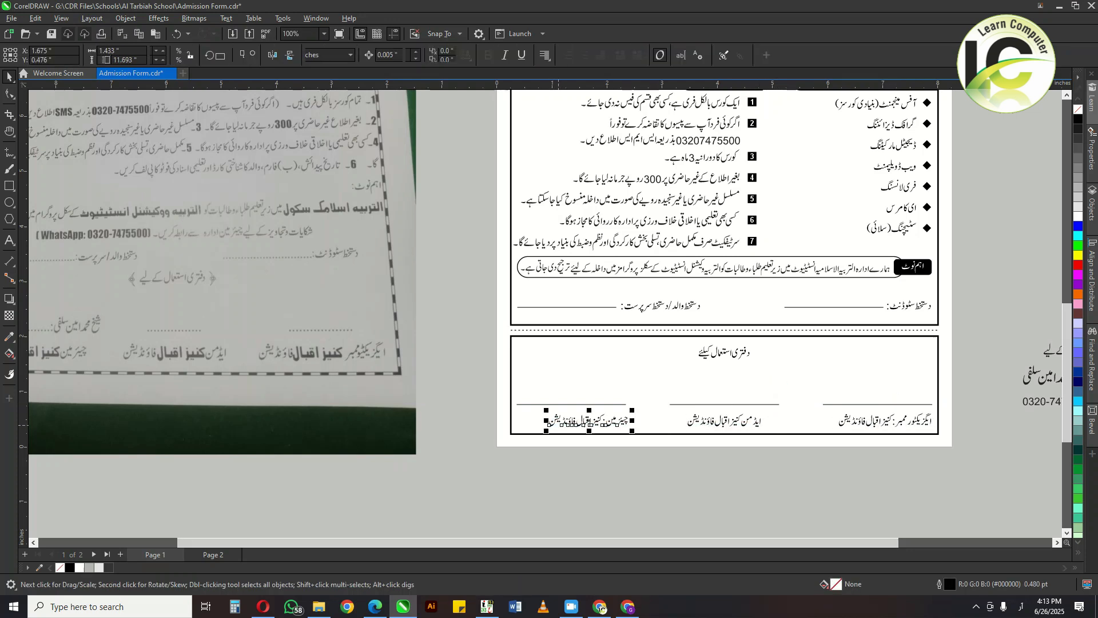
pyautogui.moveTo(528, 388); pyautogui.dragTo(549, 411)
pyautogui.press('c')
pyautogui.press('Escape')
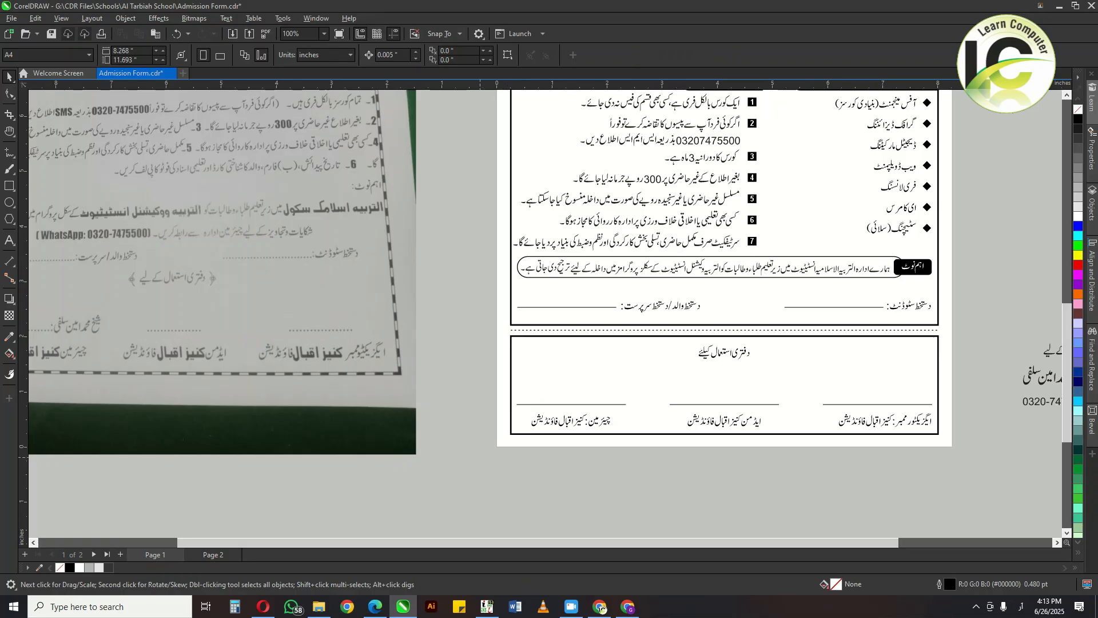
pyautogui.moveTo(645, 454); pyautogui.dragTo(645, 454)
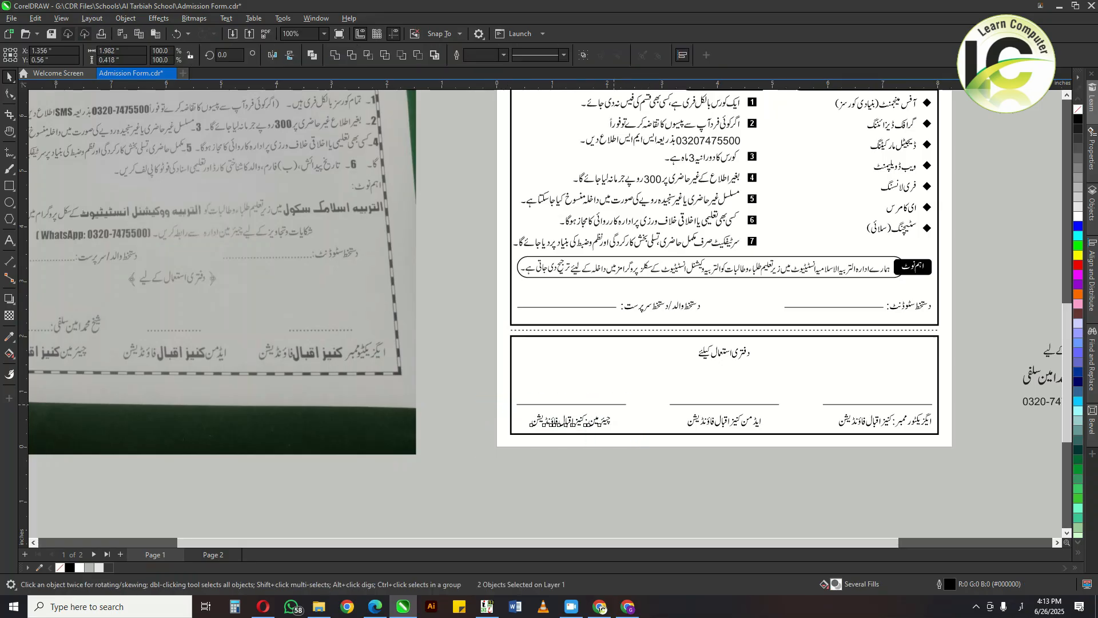
pyautogui.moveTo(614, 405); pyautogui.dragTo(629, 405)
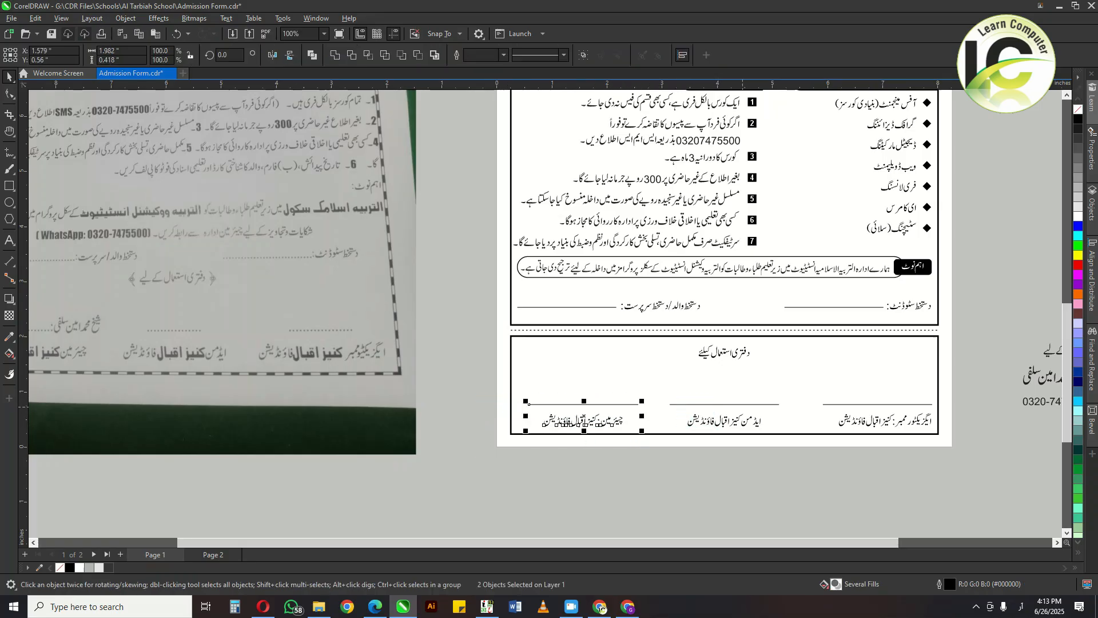
# Repeat the 0.22-inch rightward move, then group the three signature lines with their labels and centre the group horizontally in the lower box.
pyautogui.hotkey('ctrl', 'r')
pyautogui.moveTo(548, 464); pyautogui.dragTo(906, 398)
pyautogui.hotkey('ctrl', 'g')
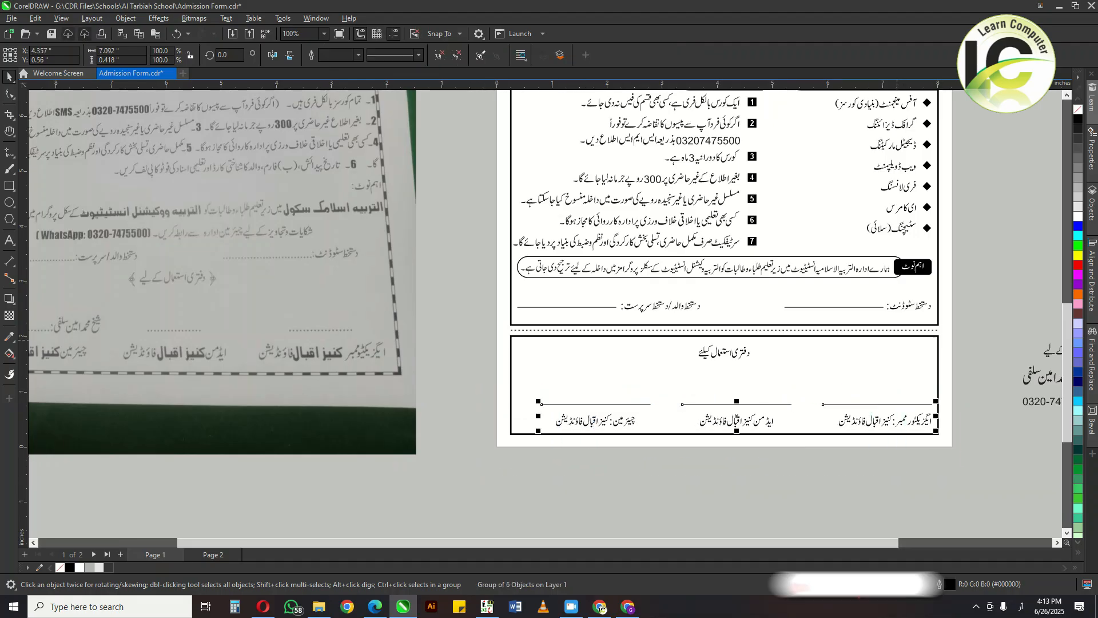
pyautogui.keyDown('shift'); pyautogui.click(898, 336); pyautogui.keyUp('shift')
pyautogui.press('c')
pyautogui.press('Escape')
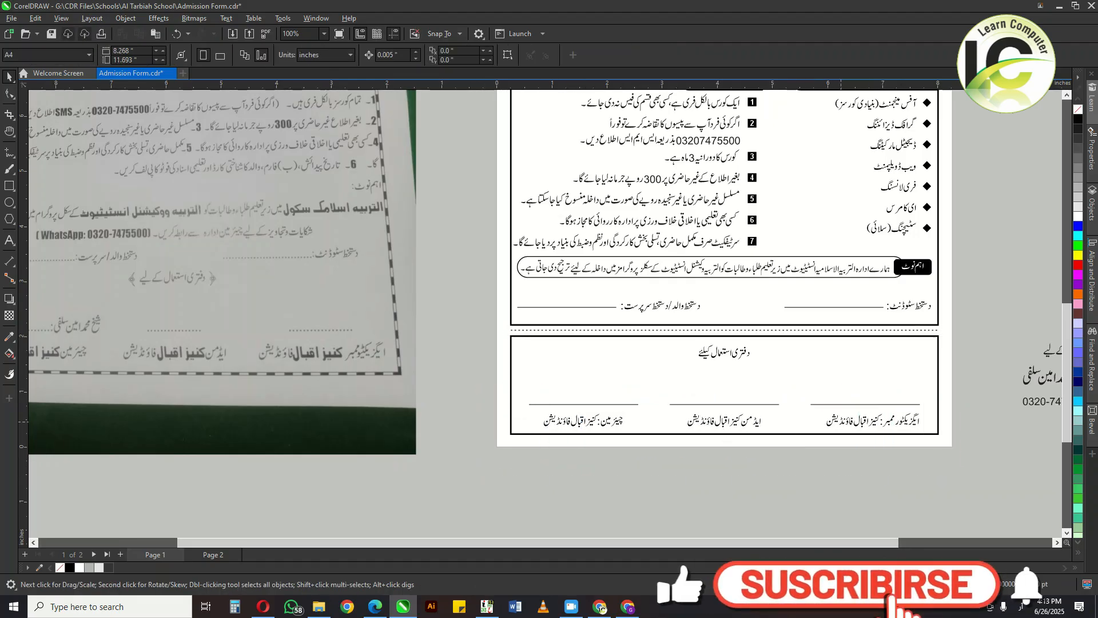
# Nudge the group of signature lines and labels about 0.015 inches down, then ungroup it.
pyautogui.click(842, 422)
pyautogui.press('Down')
pyautogui.press('Down')
pyautogui.press('Down')
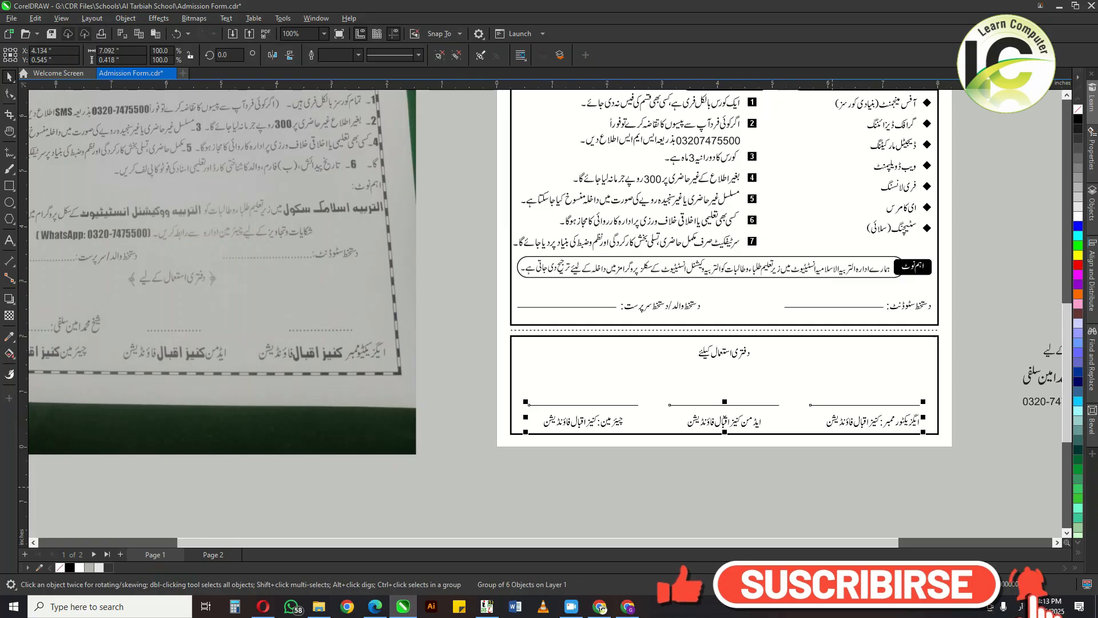
pyautogui.hotkey('ctrl', 'u')
# Move only the three signature lines about 0.08 inches down, closer to their labels in the lower box.
pyautogui.moveTo(499, 413); pyautogui.dragTo(479, 416)
pyautogui.press('Down')
pyautogui.press('Down')
pyautogui.press('Down')
pyautogui.press('Down')
pyautogui.press('Down')
pyautogui.press('Down')
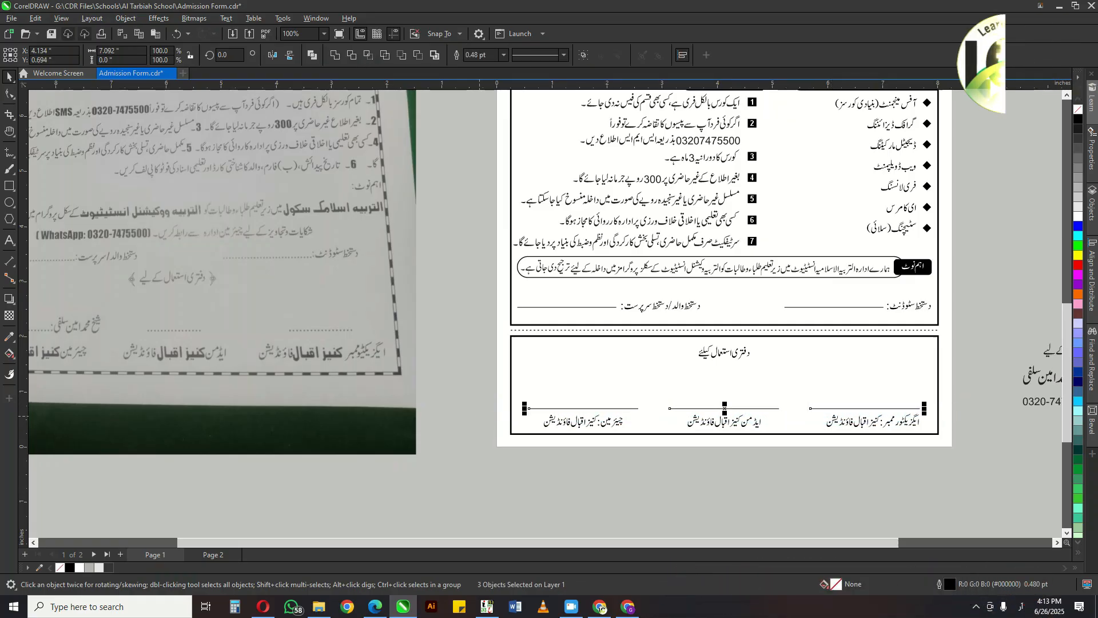
pyautogui.press('F12')
pyautogui.press('Return')
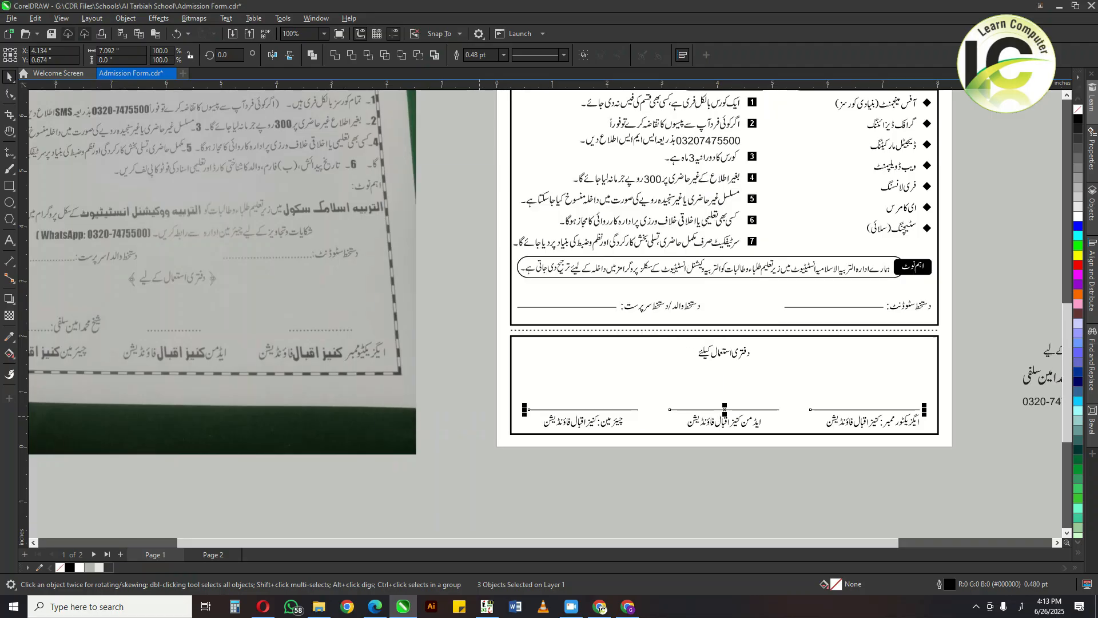
pyautogui.press('Down')
pyautogui.press('Down')
pyautogui.press('Down')
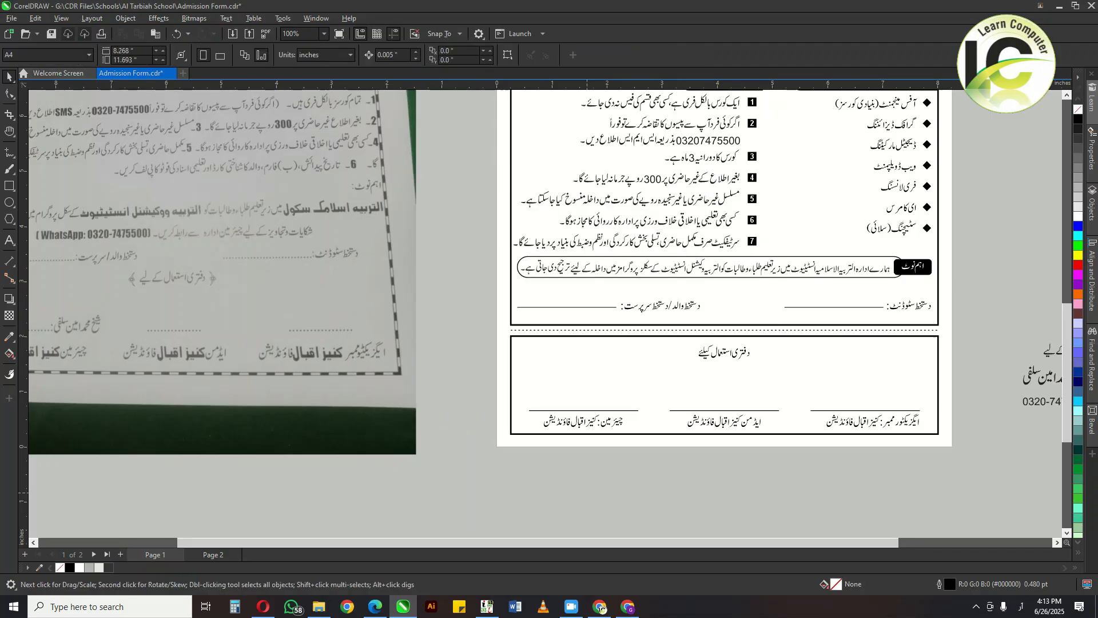
pyautogui.scroll(4, 543, 309)
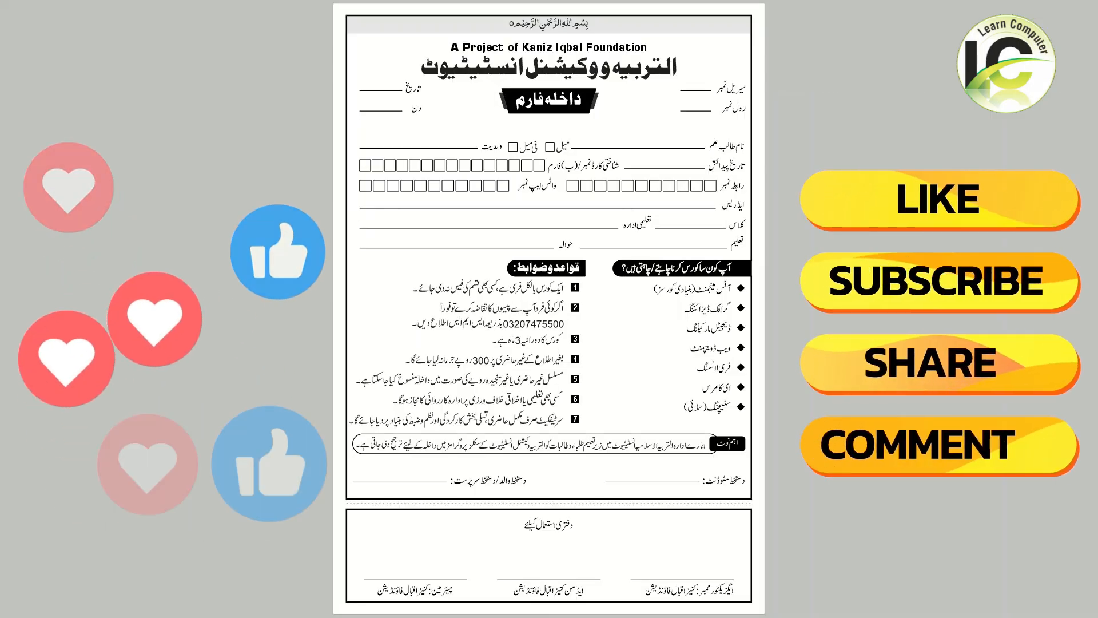